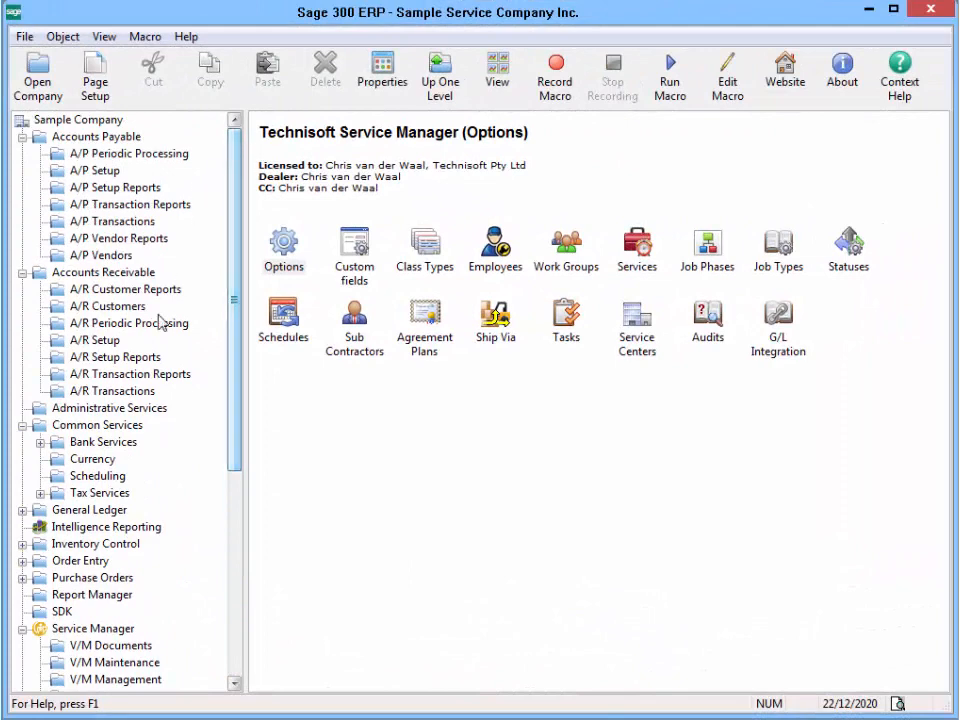
# - Review the permissions granted to security group GROUP1 for Technisoft Service Manager 6.2A in Administrative Services
pyautogui.click(115, 408)
pyautogui.doubleClick(356, 268)
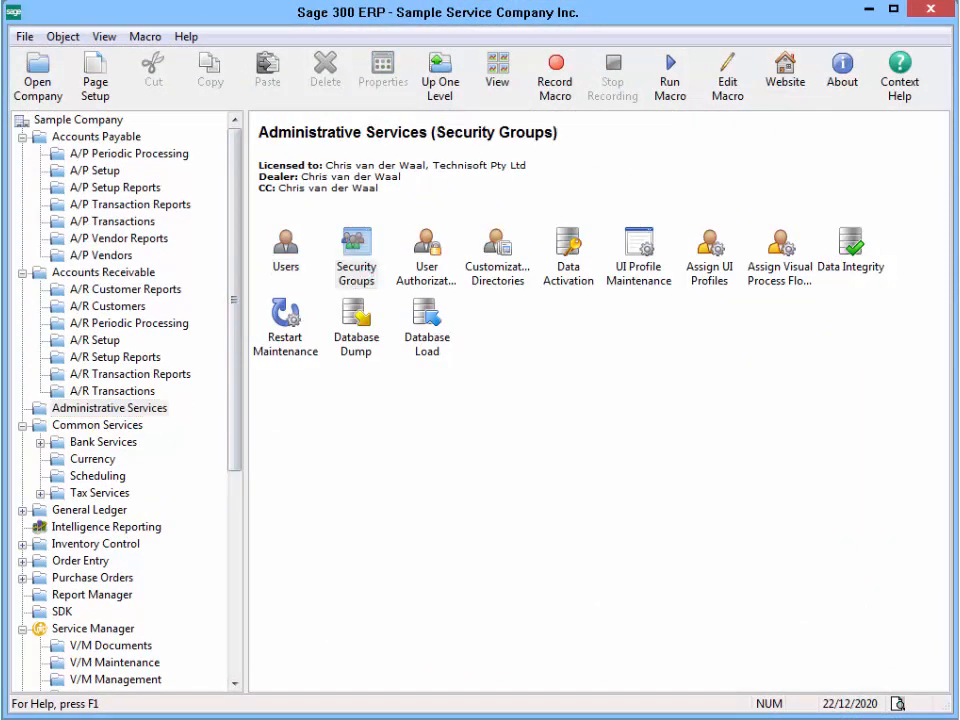
pyautogui.click(484, 169)
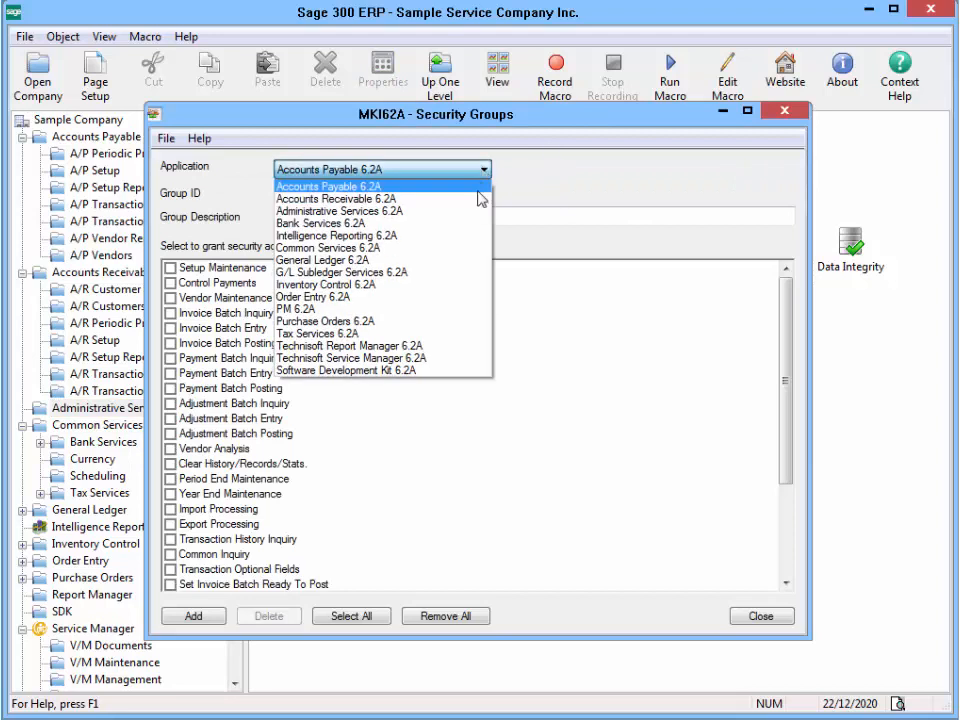
pyautogui.click(417, 364)
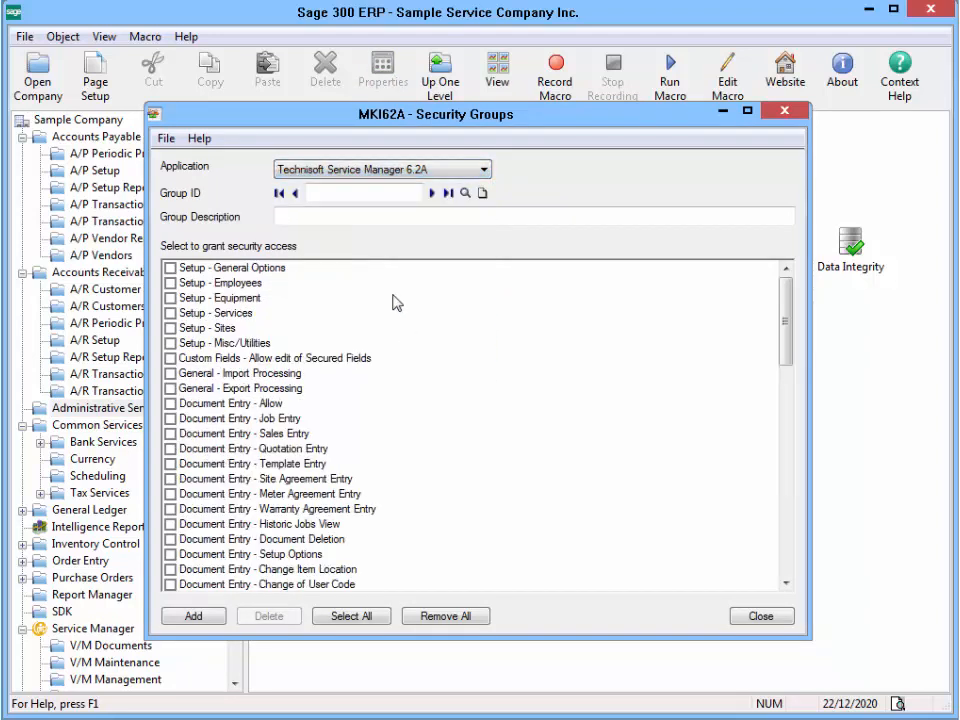
pyautogui.click(432, 193)
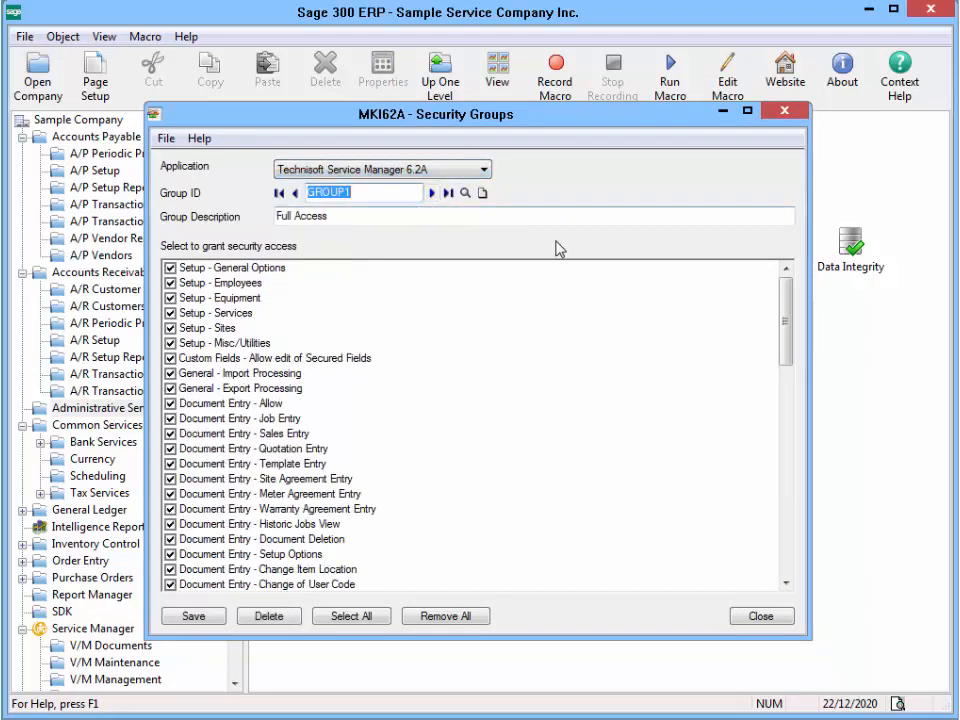
pyautogui.moveTo(786, 309); pyautogui.dragTo(785, 535)
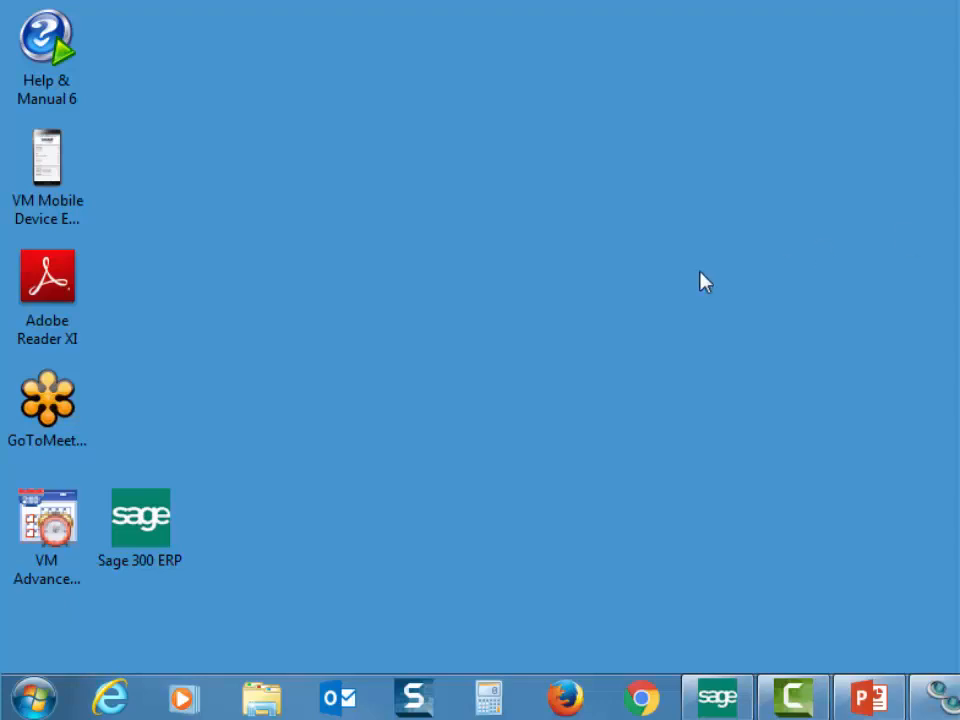
# - Launch Advanced Scheduling from the V/M Management group of Service Manager
pyautogui.click(50, 520)
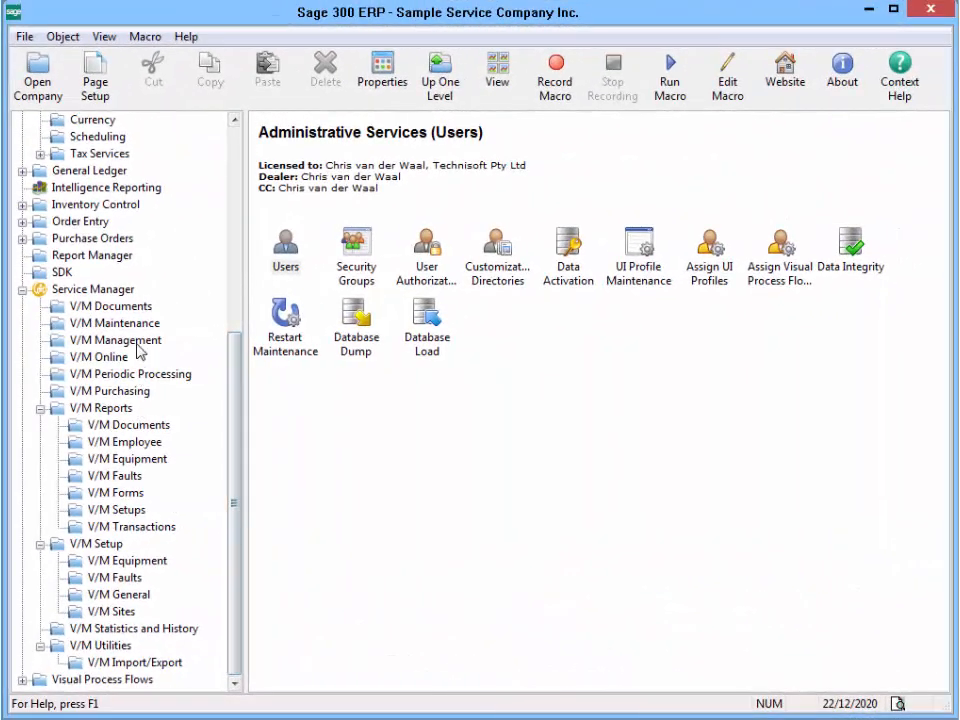
pyautogui.click(137, 342)
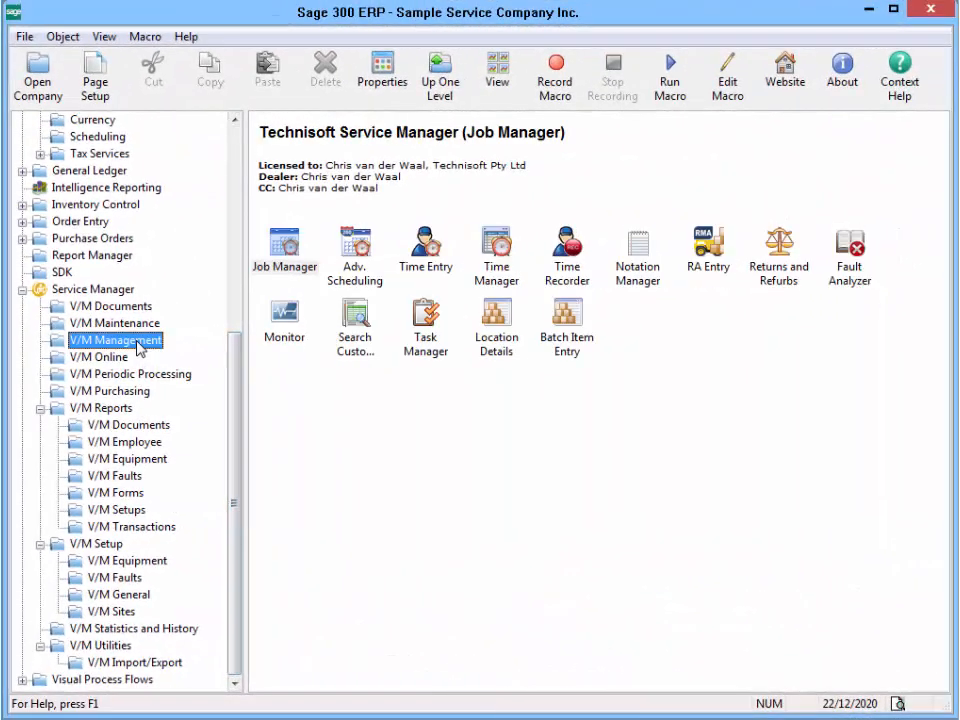
pyautogui.doubleClick(351, 263)
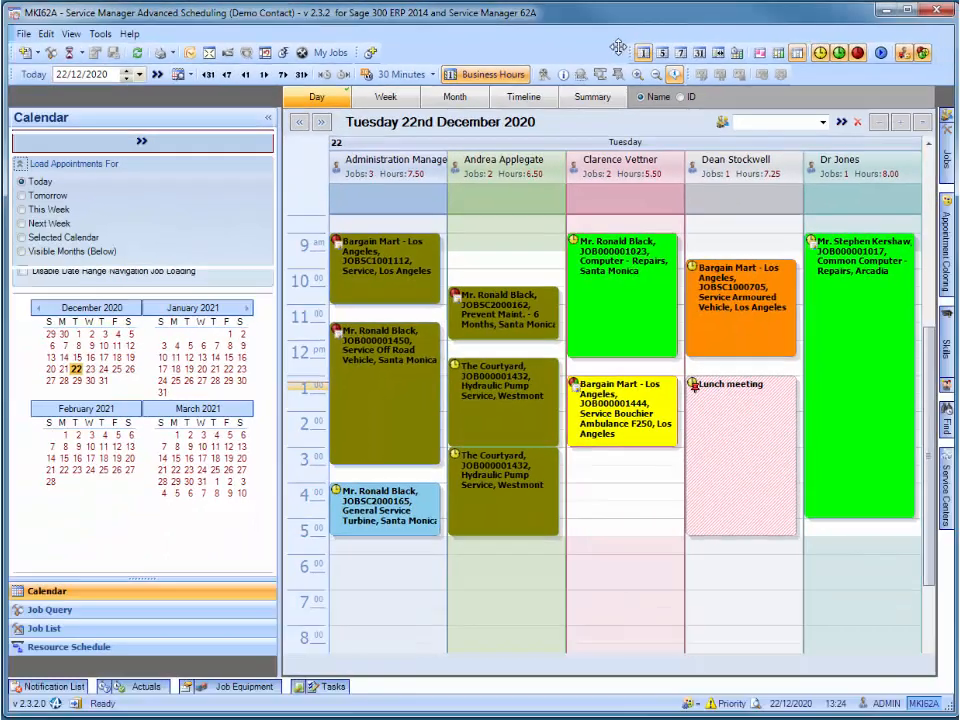
# - Dock the Calendar View Toolbar after the Business Hours controls in the second toolbar row and review the toolbar customization options
pyautogui.moveTo(548, 48); pyautogui.dragTo(468, 52)
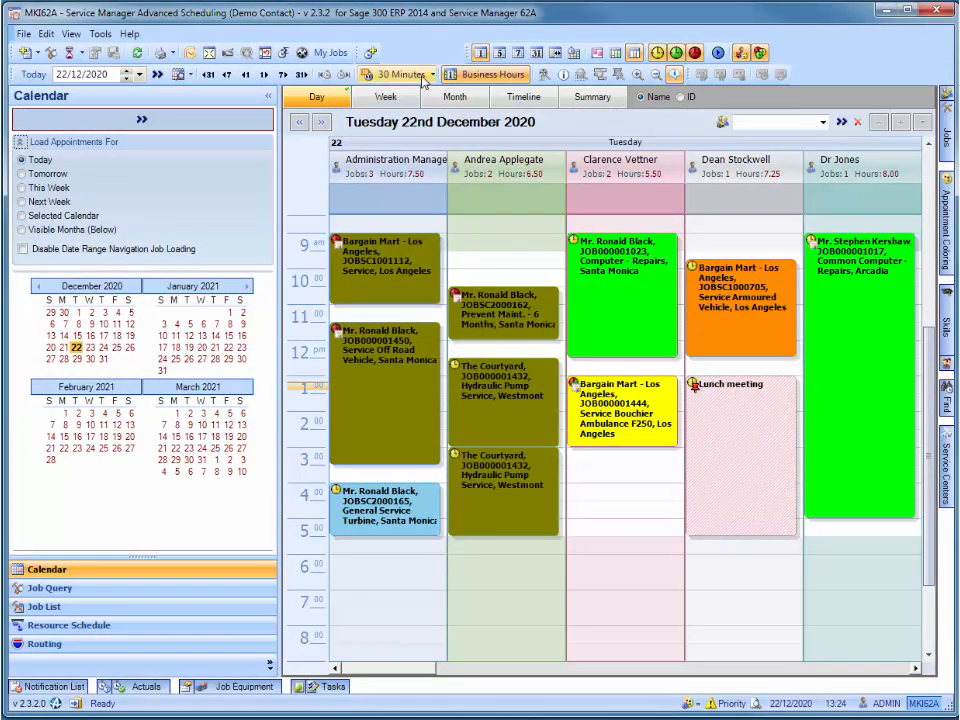
pyautogui.moveTo(467, 52); pyautogui.dragTo(762, 72)
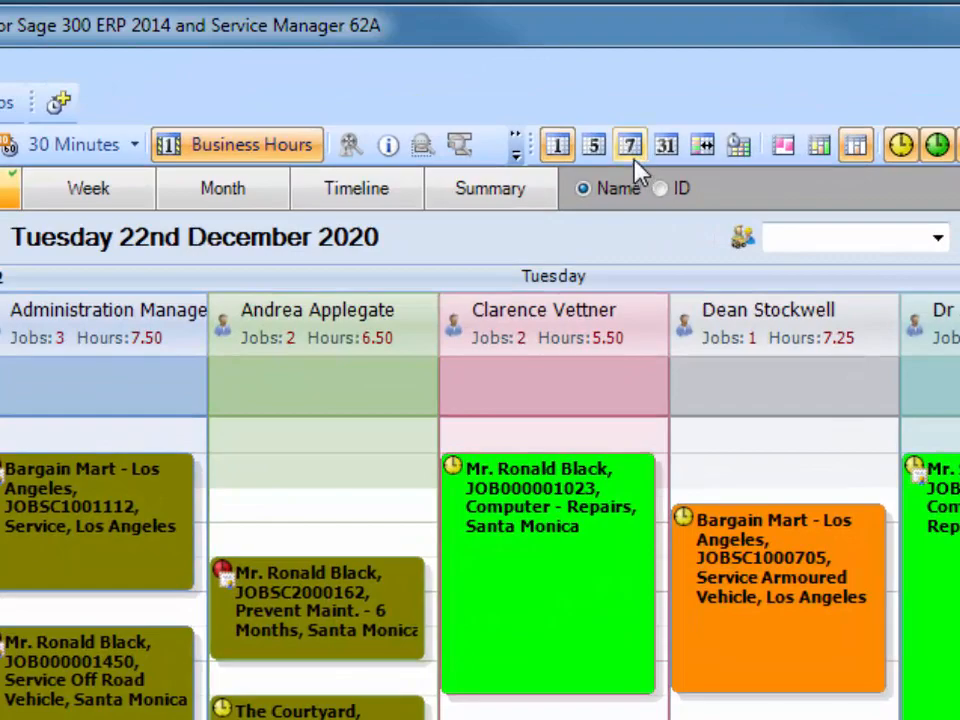
pyautogui.rightClick(633, 158)
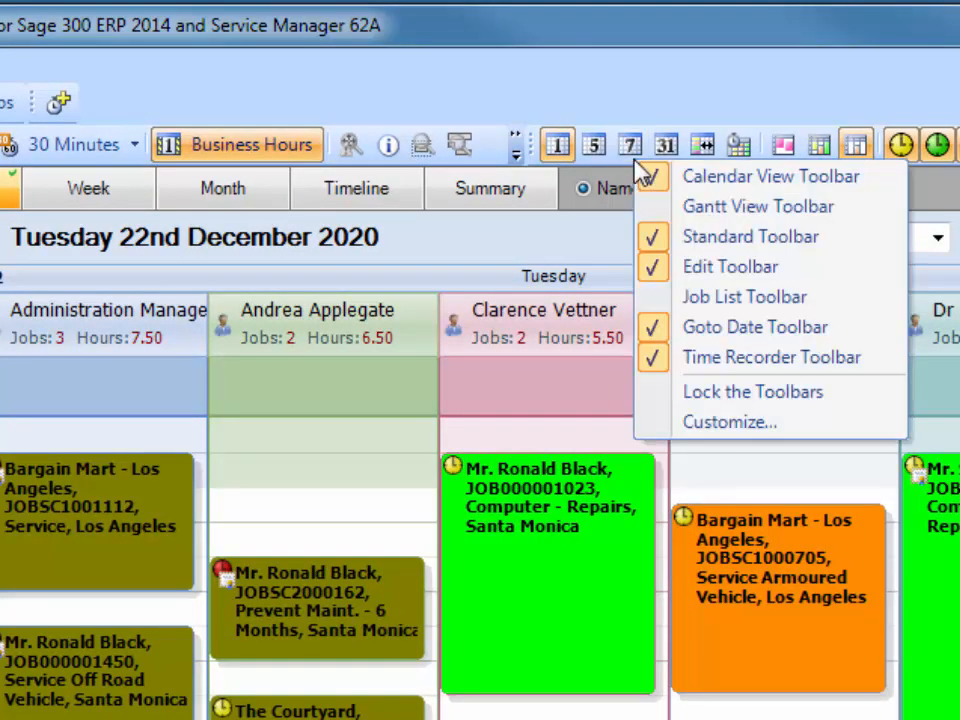
pyautogui.click(742, 424)
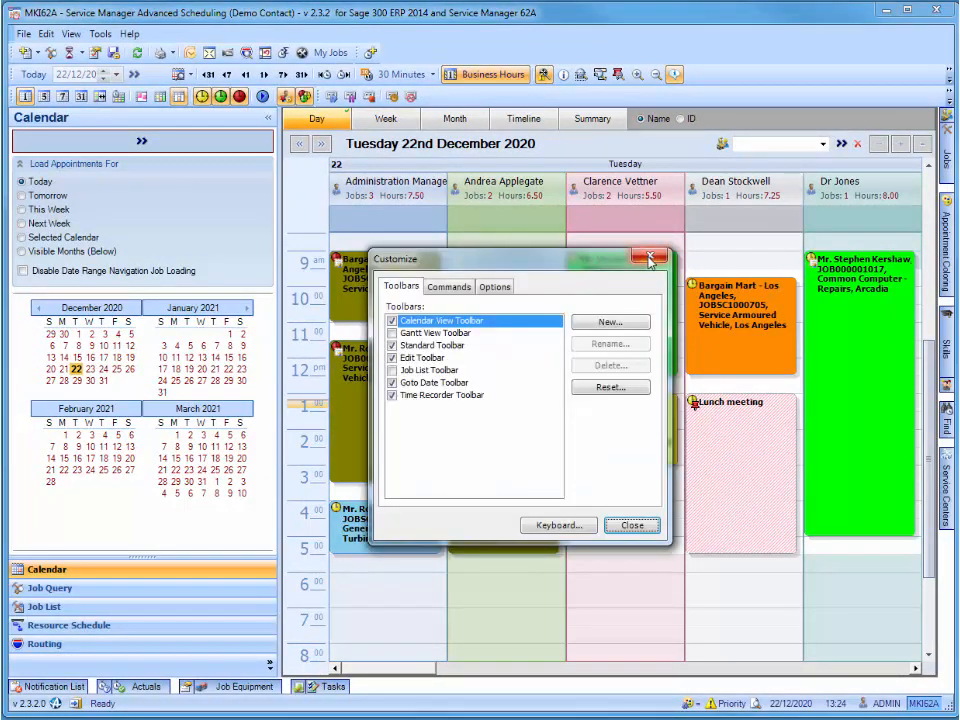
pyautogui.click(650, 259)
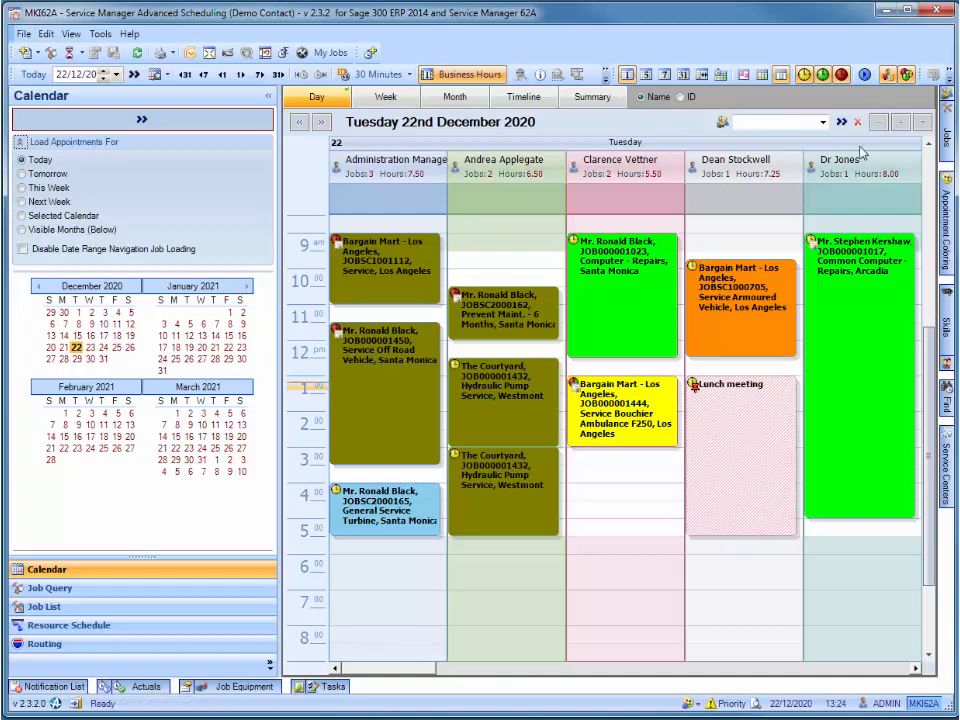
# - Examine the Resources, Jobs, Appointment Coloring, Skills, Work Groups, Find and Service Centers panes one after another
pyautogui.click(947, 100)
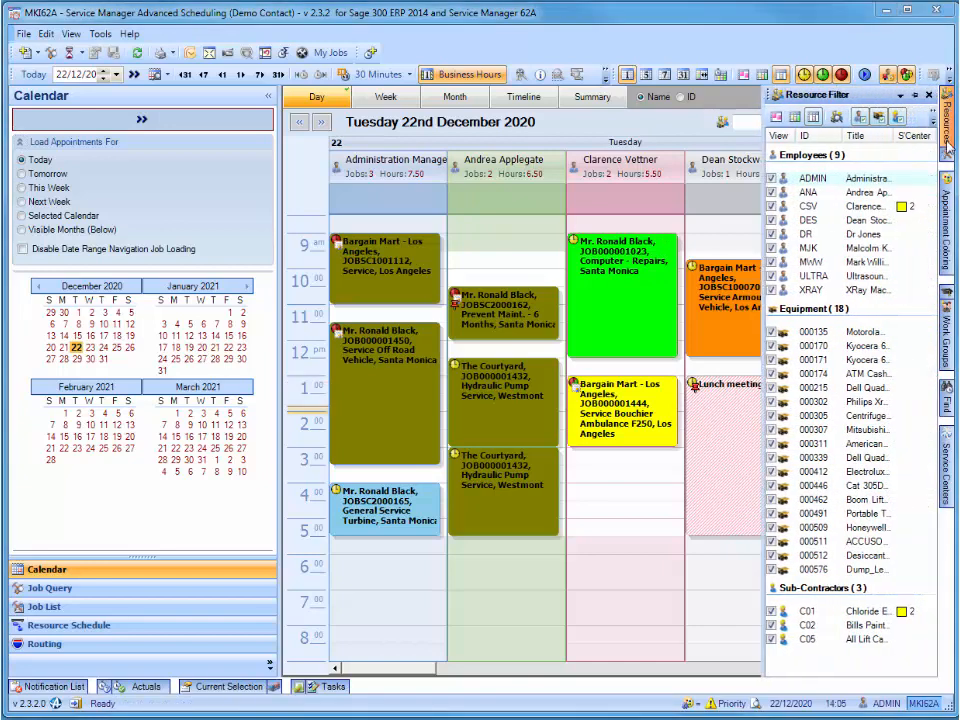
pyautogui.click(948, 155)
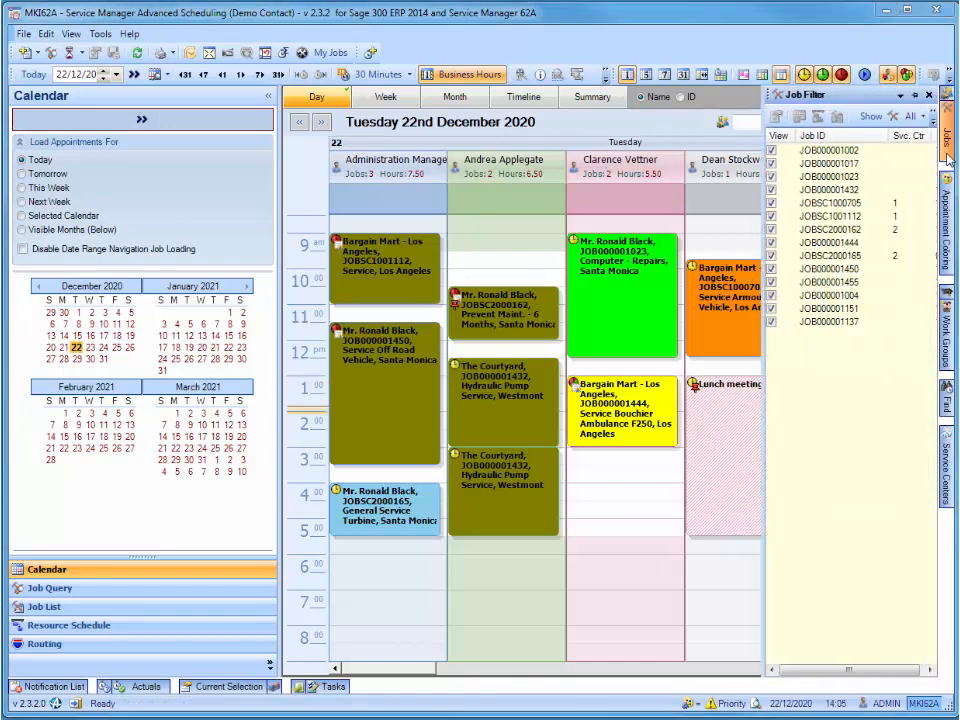
pyautogui.click(947, 213)
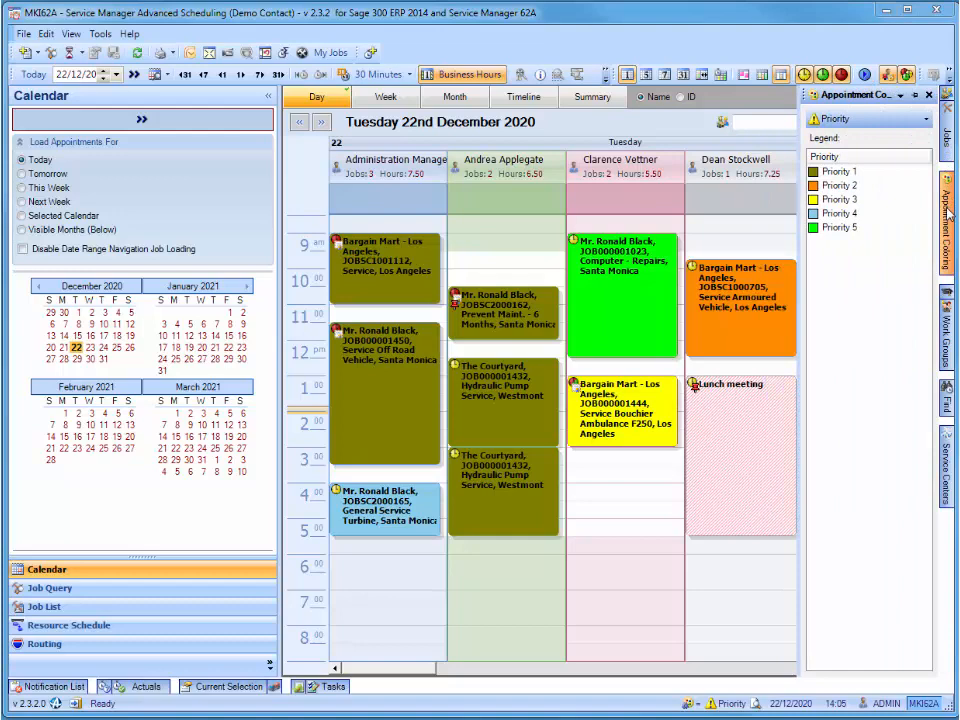
pyautogui.click(948, 293)
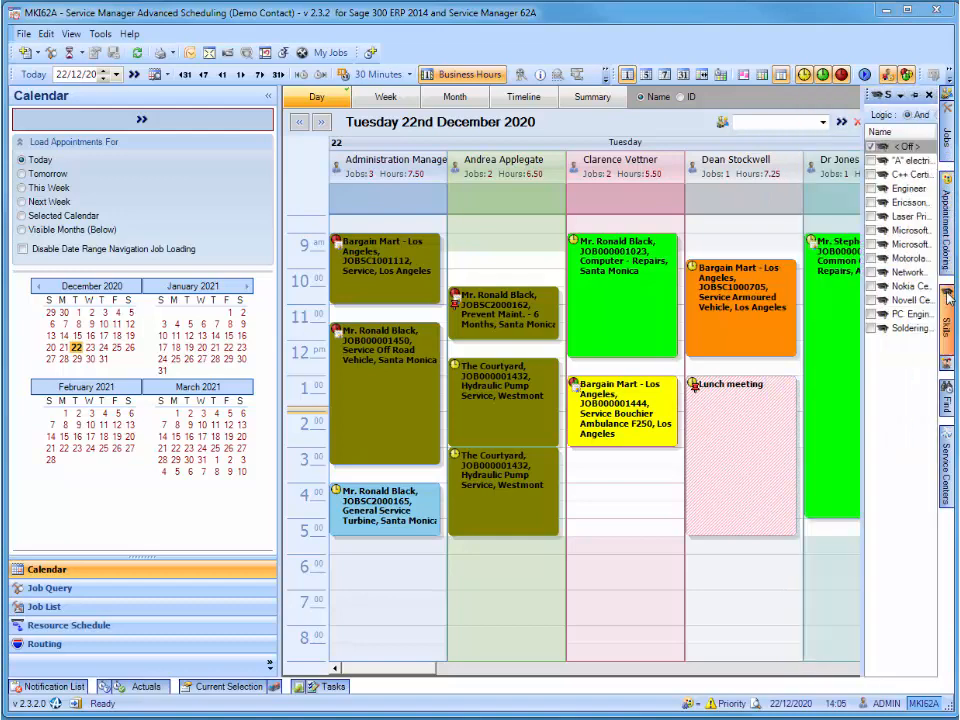
pyautogui.click(948, 356)
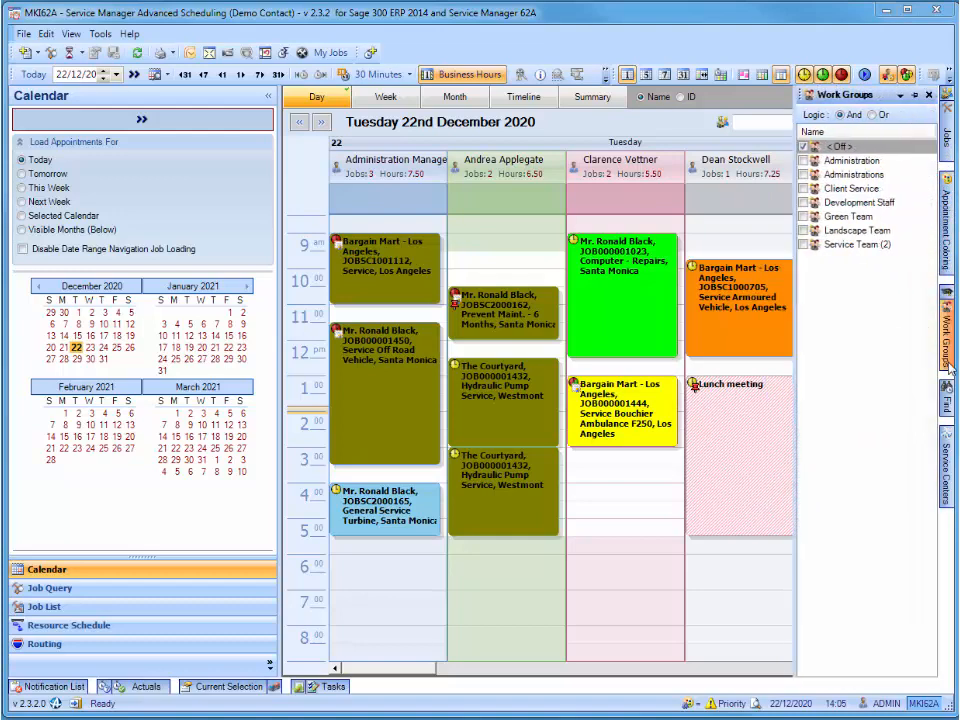
pyautogui.click(948, 392)
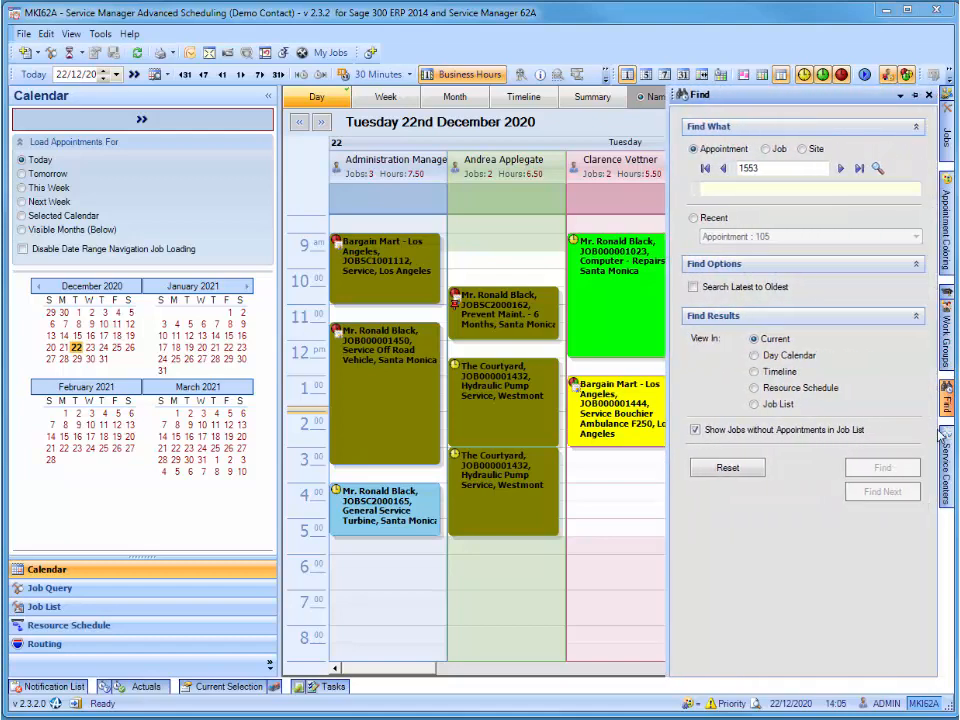
pyautogui.click(946, 465)
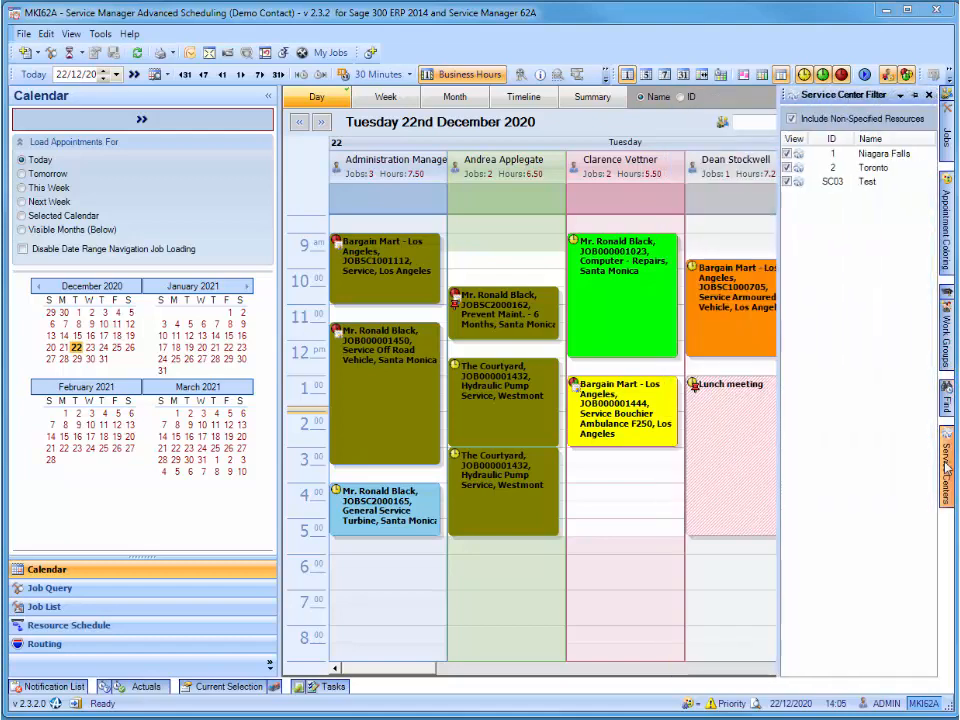
# - Examine the Tasks, Billing, Job Equipment, Current Selection, Actuals, Estimates and Notification List panes one after another
pyautogui.click(332, 687)
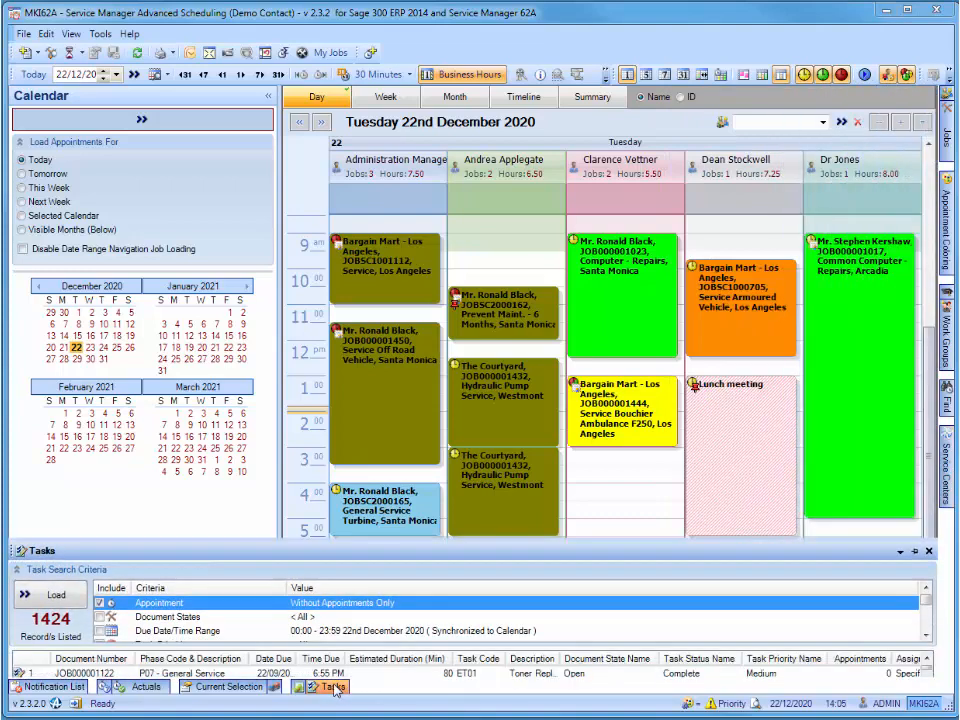
pyautogui.click(298, 688)
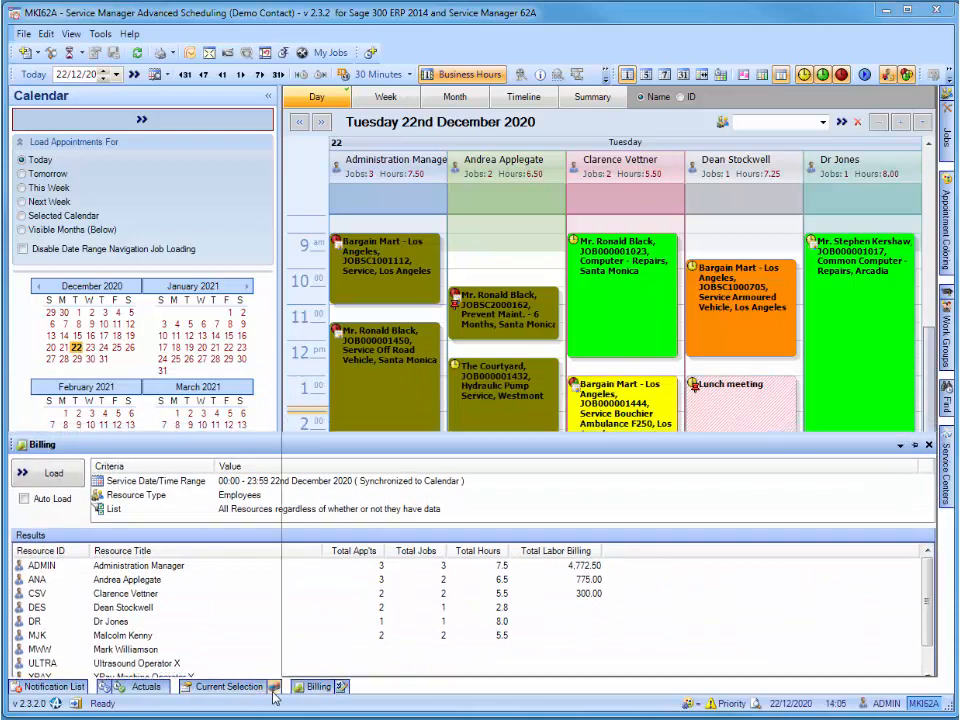
pyautogui.click(274, 689)
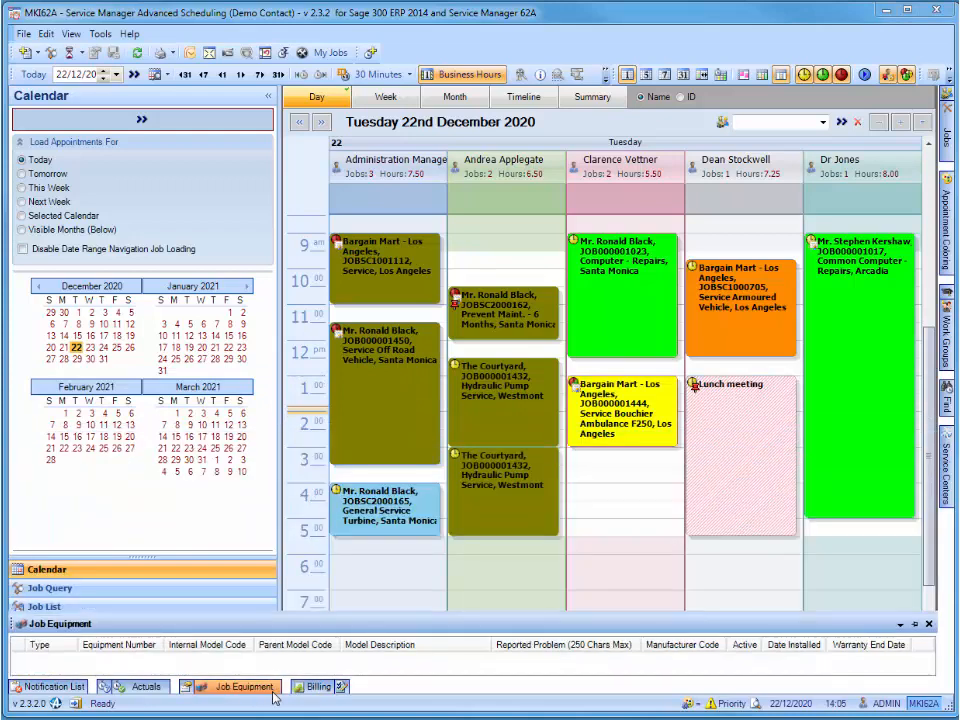
pyautogui.click(189, 688)
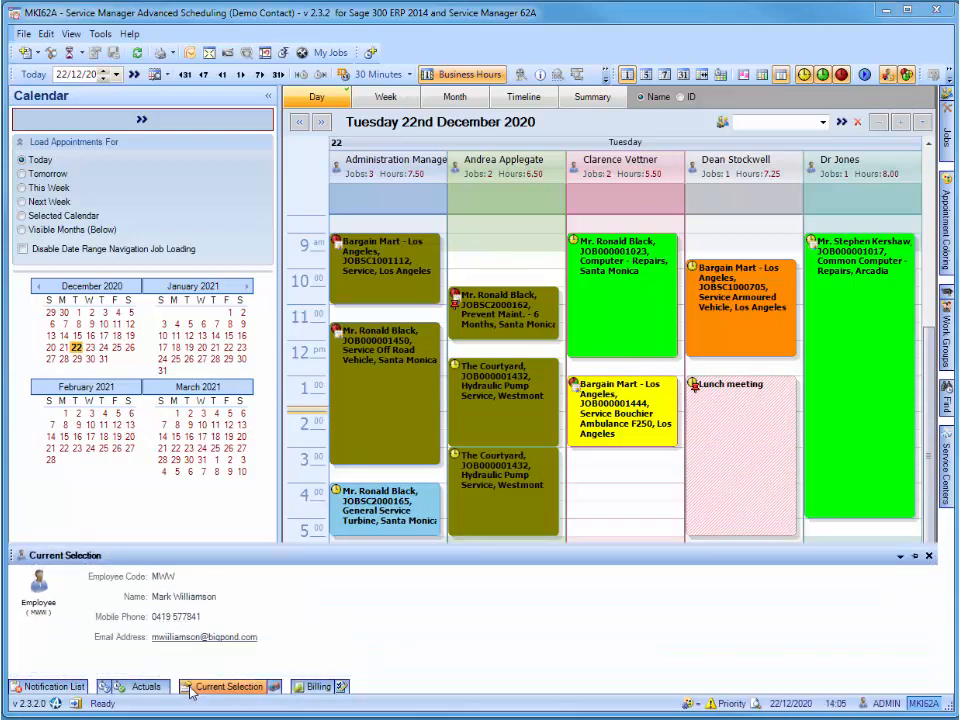
pyautogui.click(158, 689)
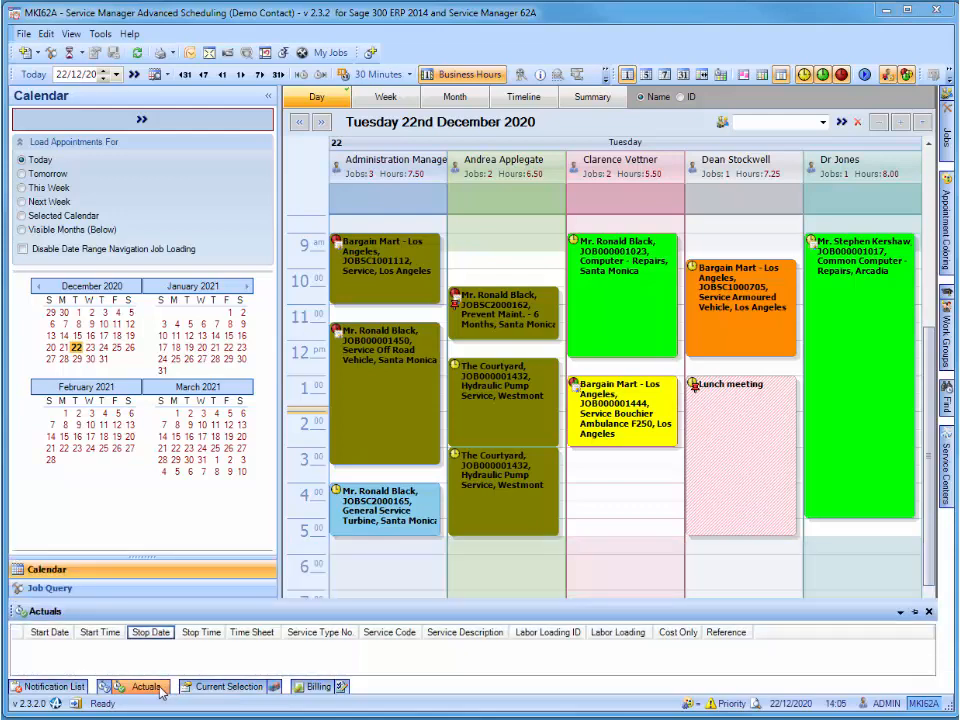
pyautogui.click(110, 688)
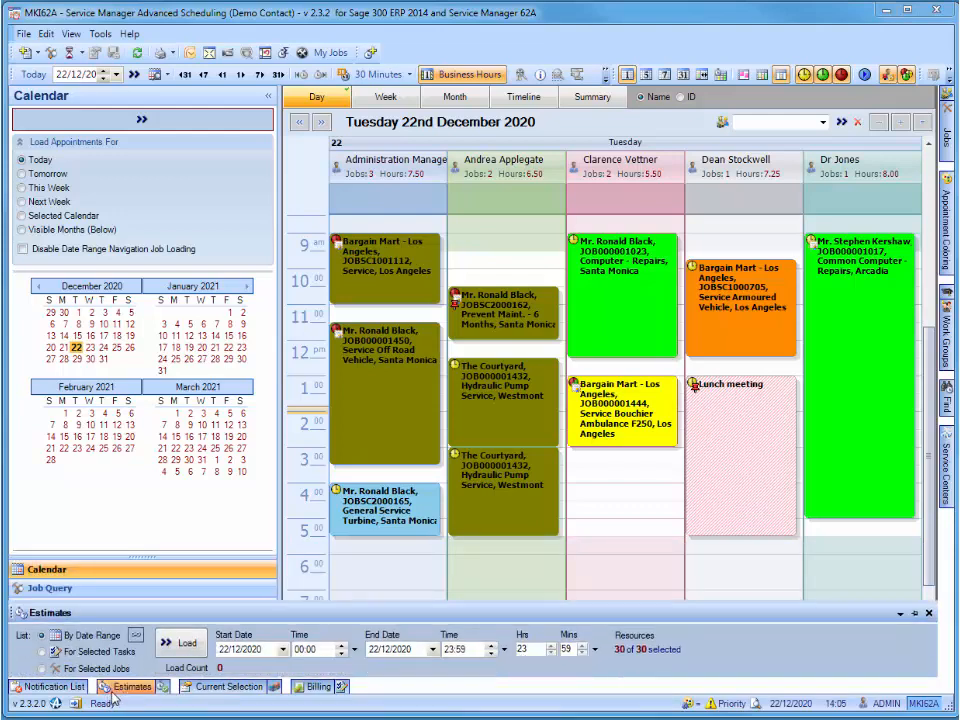
pyautogui.click(50, 689)
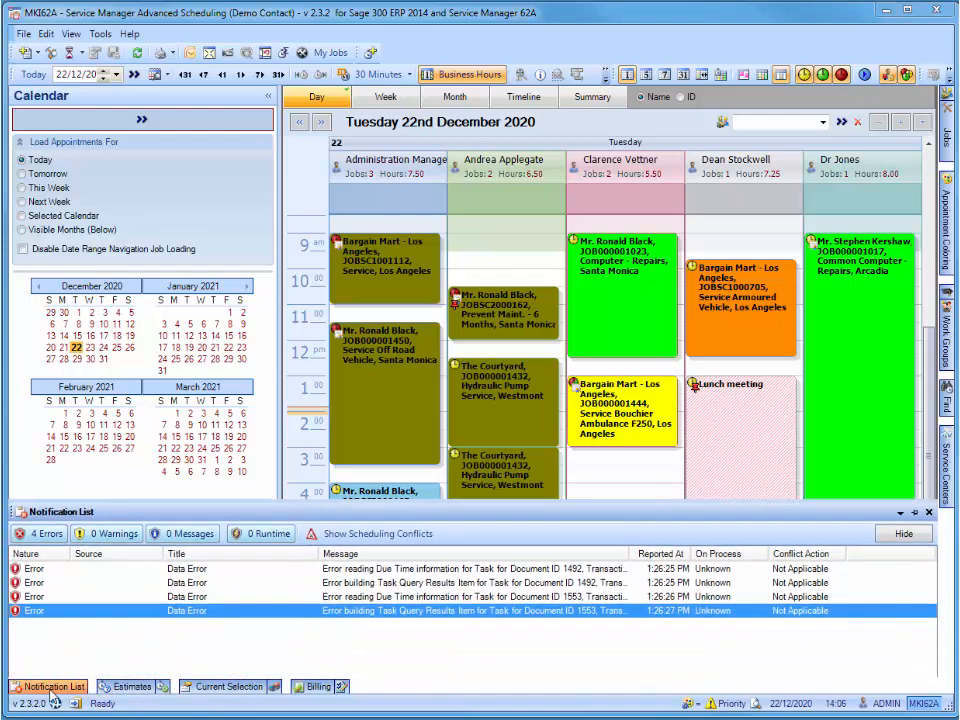
# - View the details of The Courtyard's 3 PM Hydraulic Pump Service appointment and load the employees' billing figures for 22nd December 2020
pyautogui.click(225, 686)
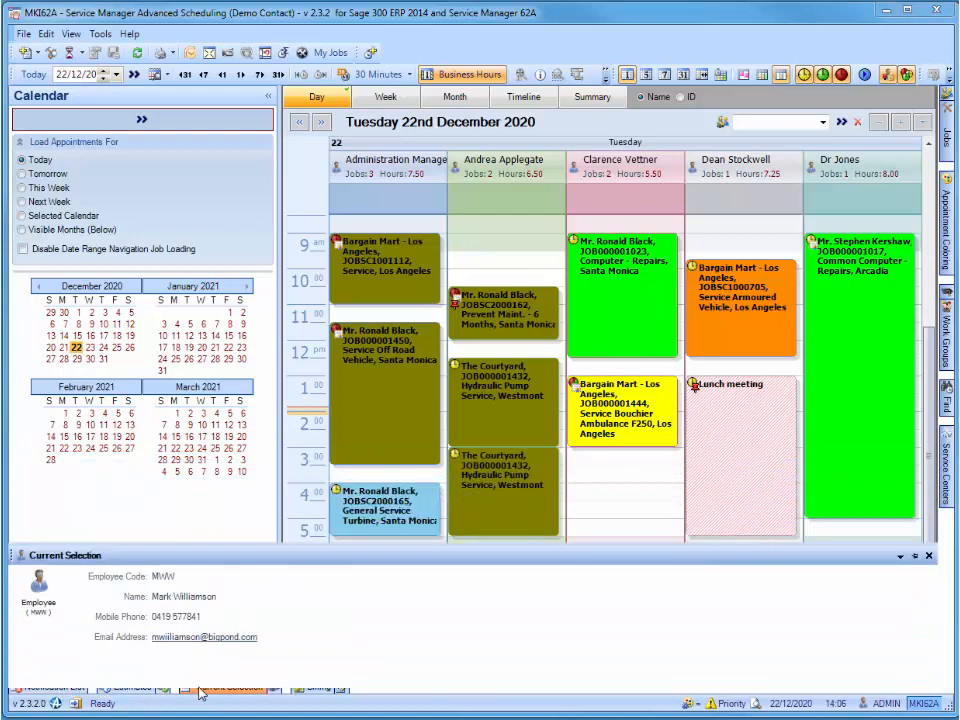
pyautogui.click(504, 508)
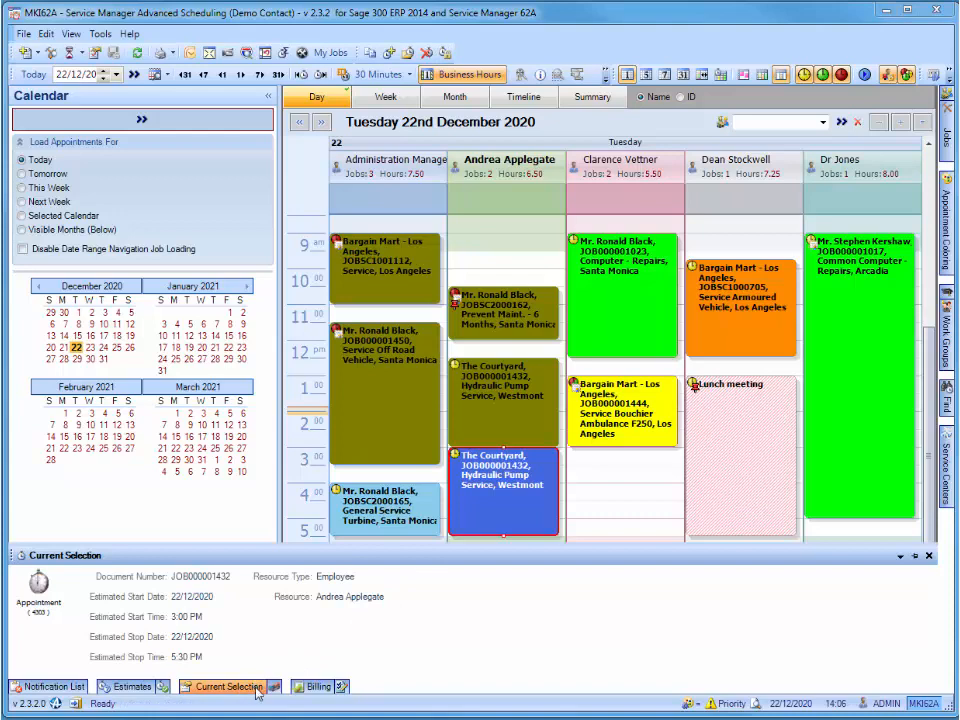
pyautogui.click(318, 687)
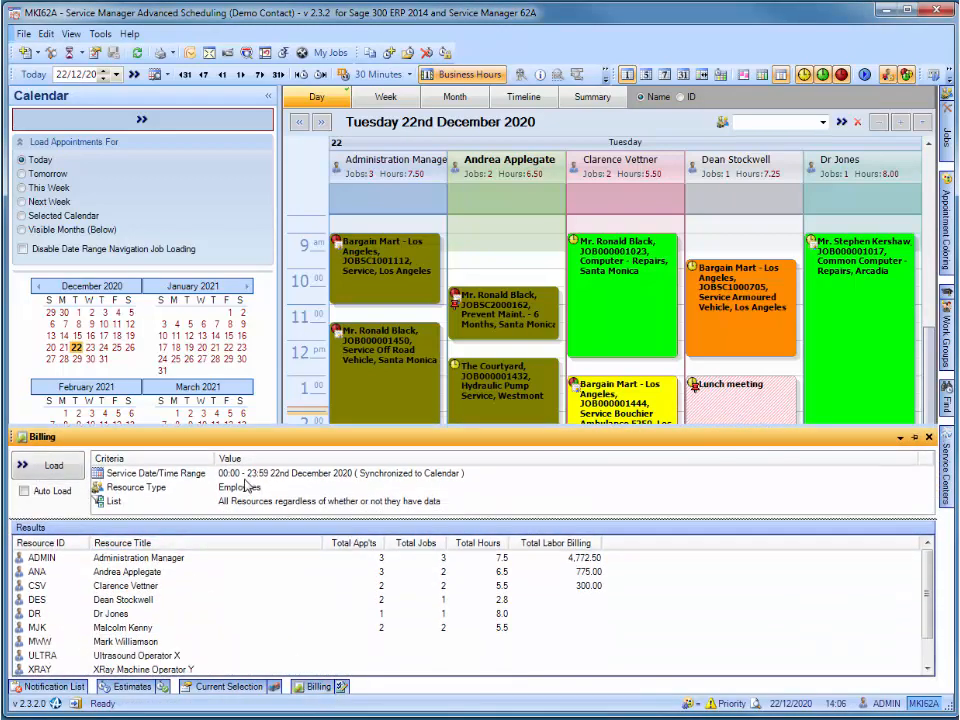
pyautogui.click(73, 468)
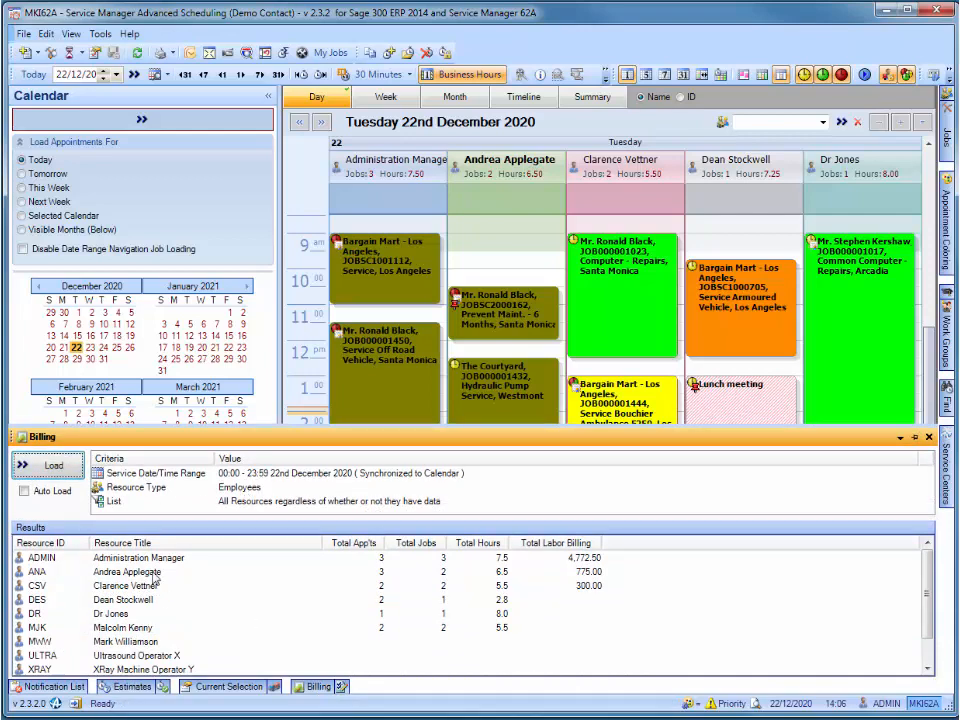
pyautogui.click(202, 574)
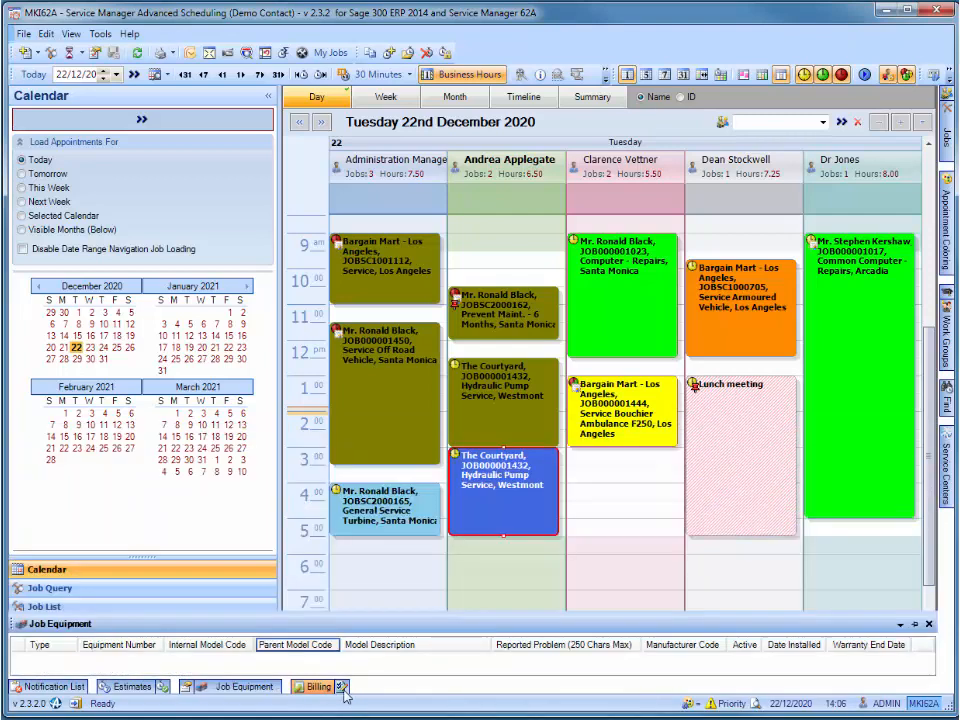
# - Schedule the unassigned Valve Check task in row 5 for employee ANA at about 9:30 am on 22nd December 2020, keeping Valve Check as the task
pyautogui.moveTo(342, 691)
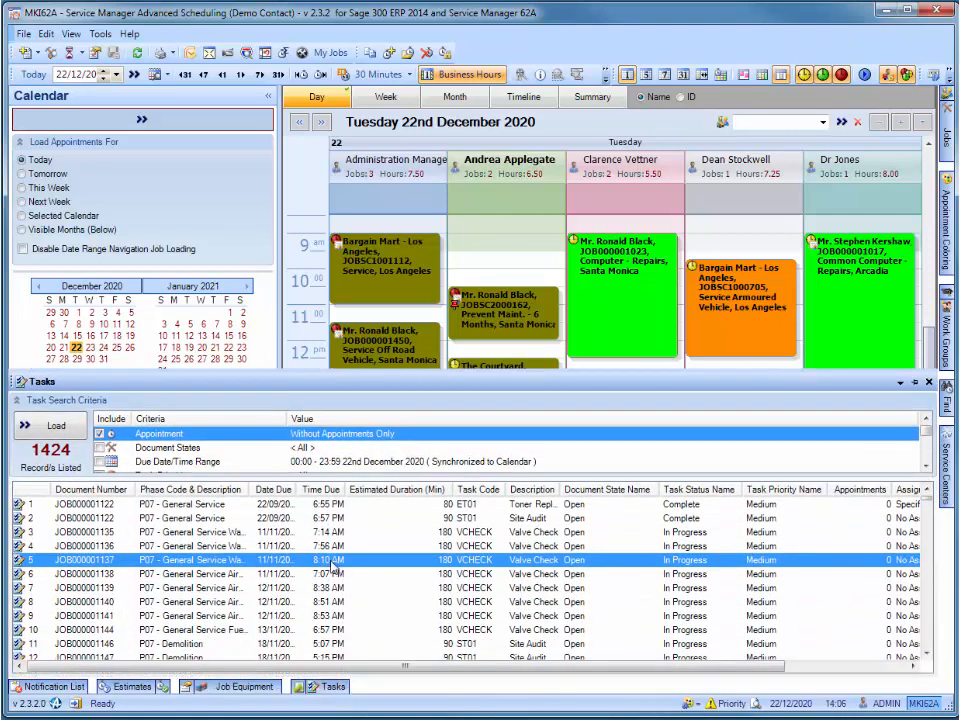
pyautogui.moveTo(333, 563)
pyautogui.mouseDown()
pyautogui.moveTo(514, 339)
pyautogui.moveTo(505, 258)
pyautogui.mouseUp()
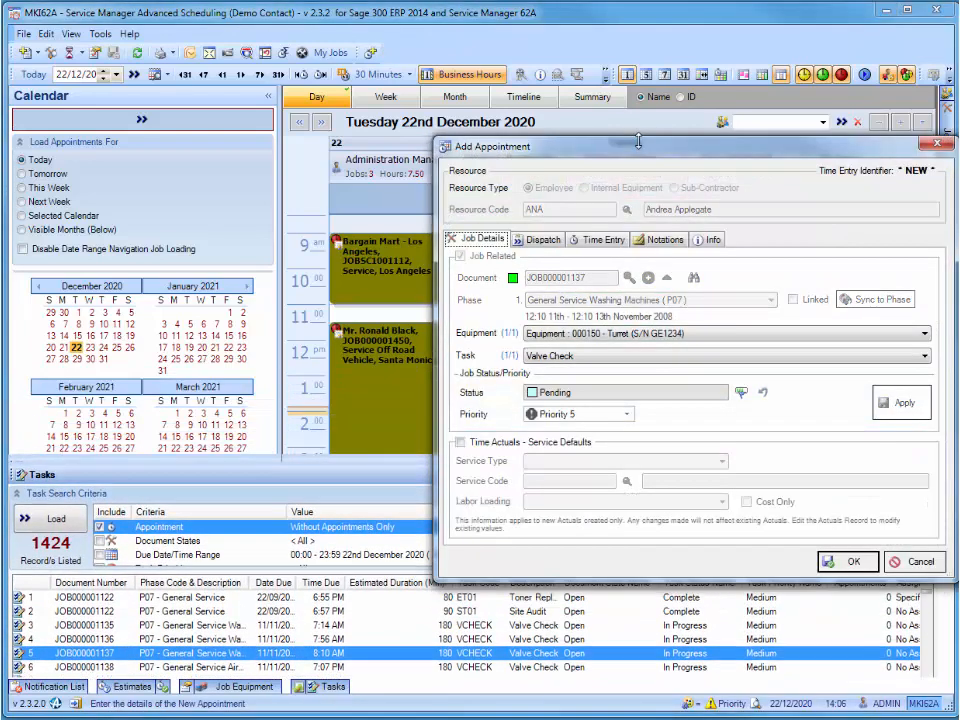
pyautogui.click(606, 359)
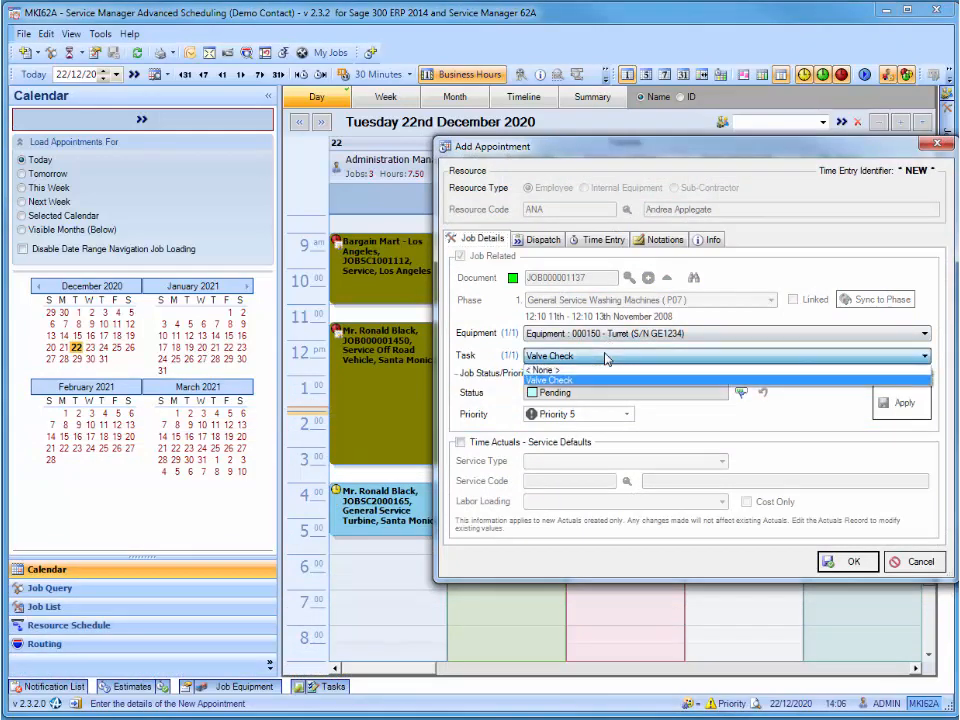
pyautogui.click(600, 380)
pyautogui.click(853, 562)
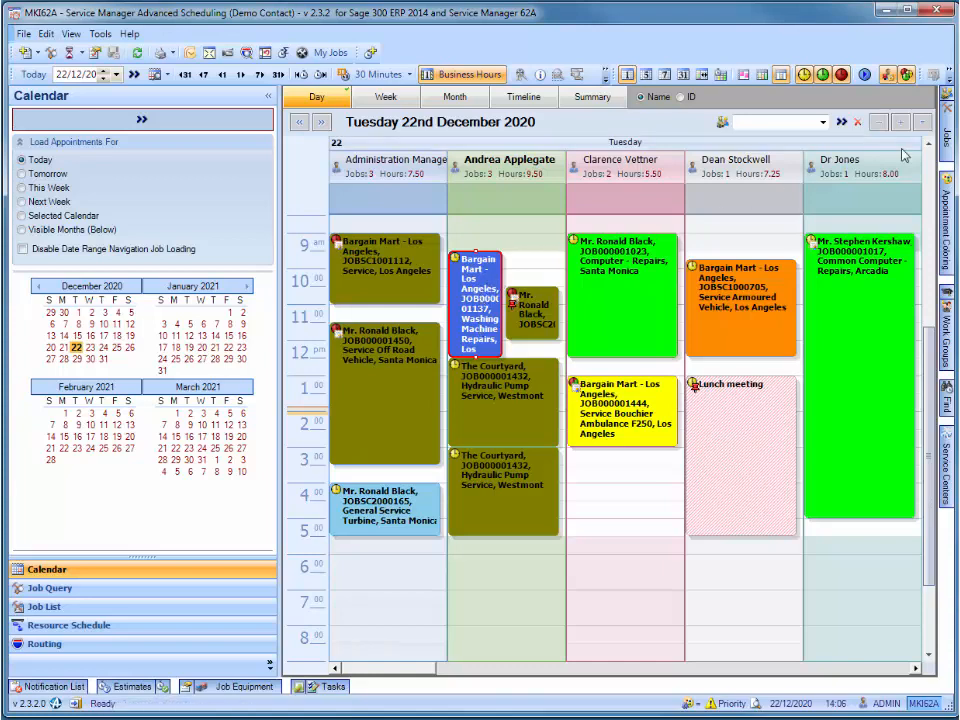
# - Hide and redisplay employee ANA through the Resource Filter, and try the Administration filter in Work Groups
pyautogui.moveTo(950, 97)
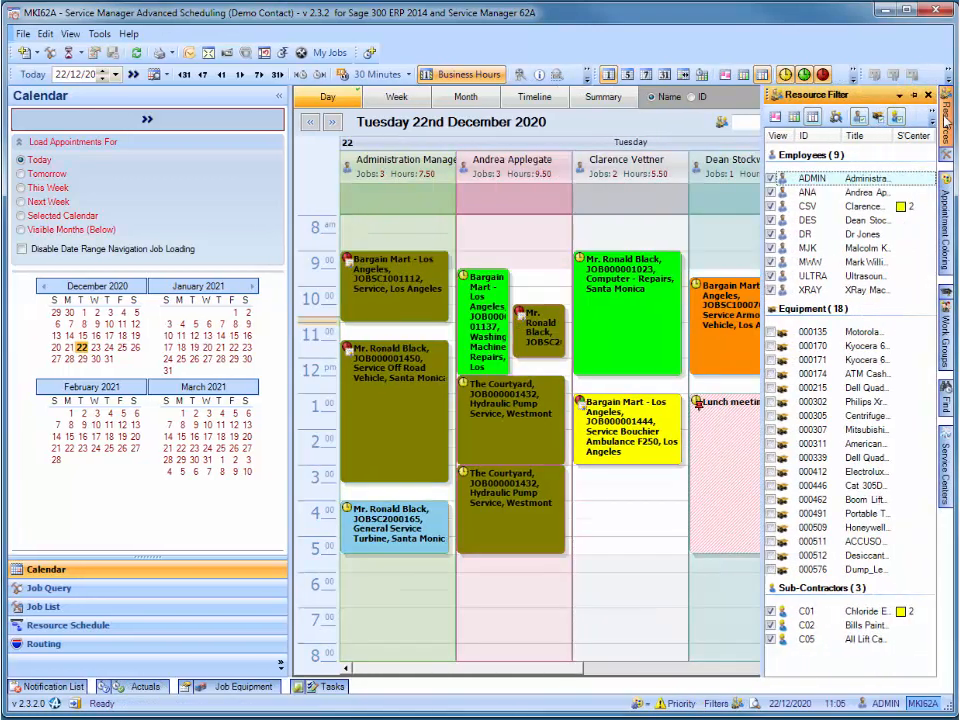
pyautogui.click(770, 193)
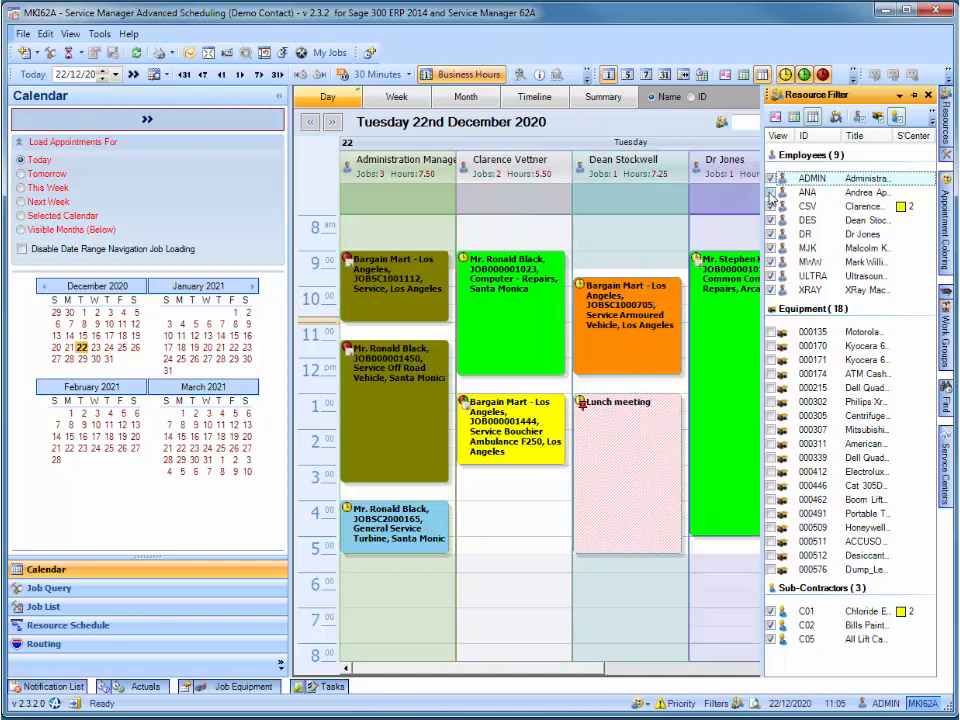
pyautogui.click(770, 193)
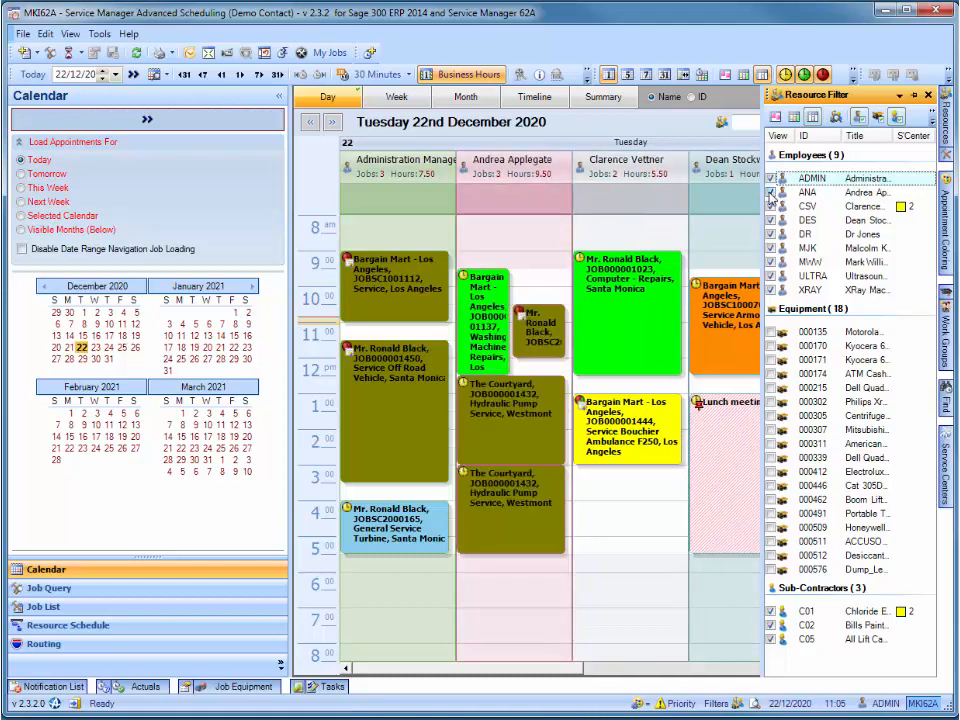
pyautogui.click(941, 342)
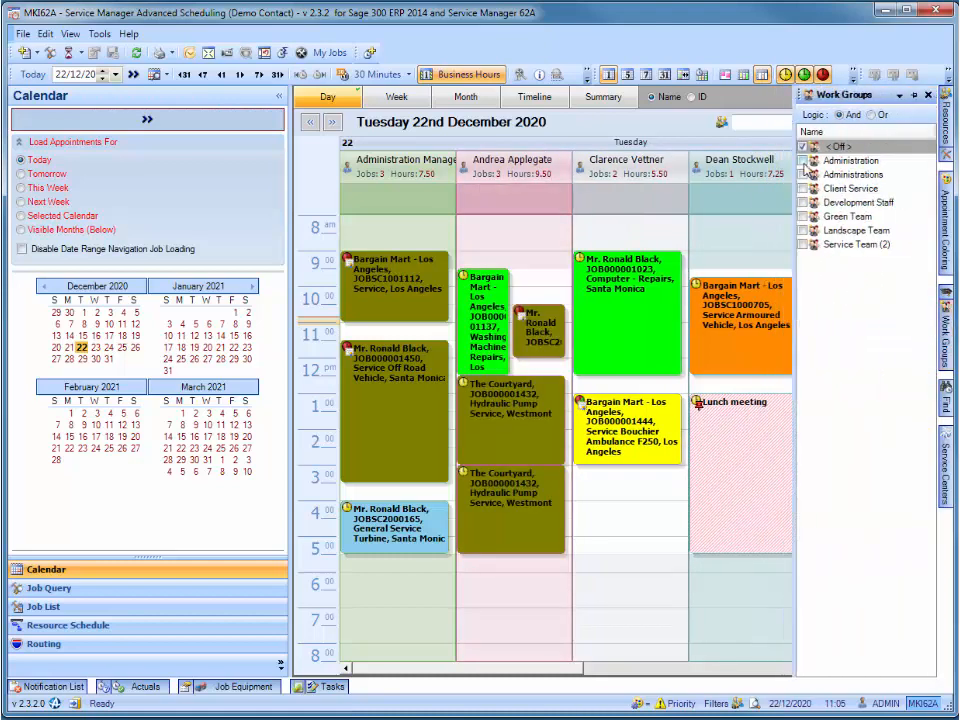
pyautogui.click(803, 161)
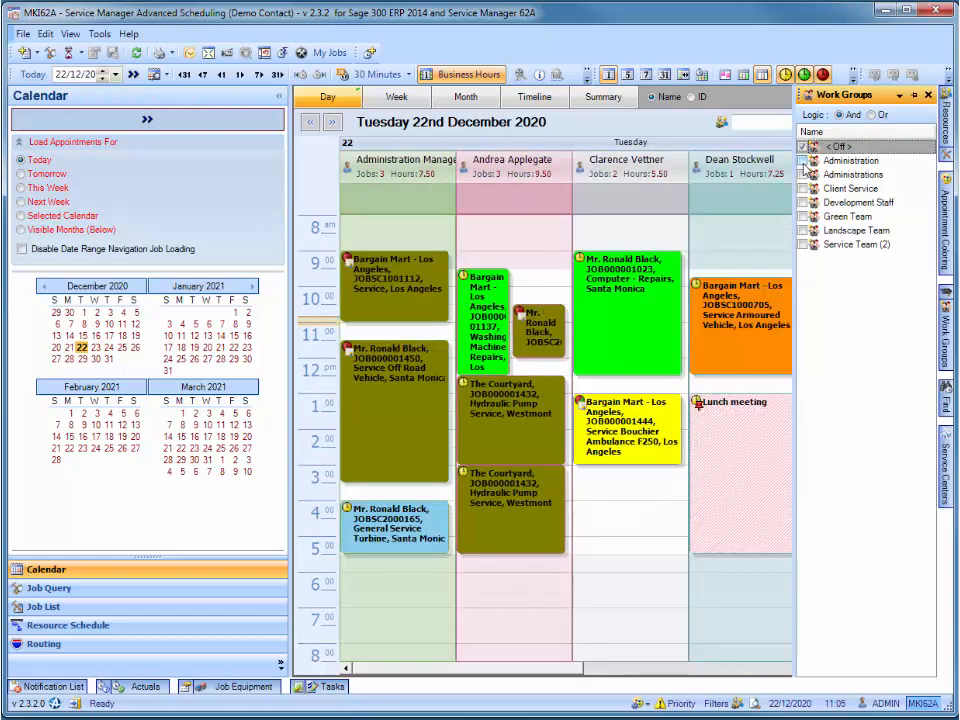
# - Filter the calendar resources by the "A" electrical certificate skill, and widen and pin the Skills pane
pyautogui.moveTo(950, 297)
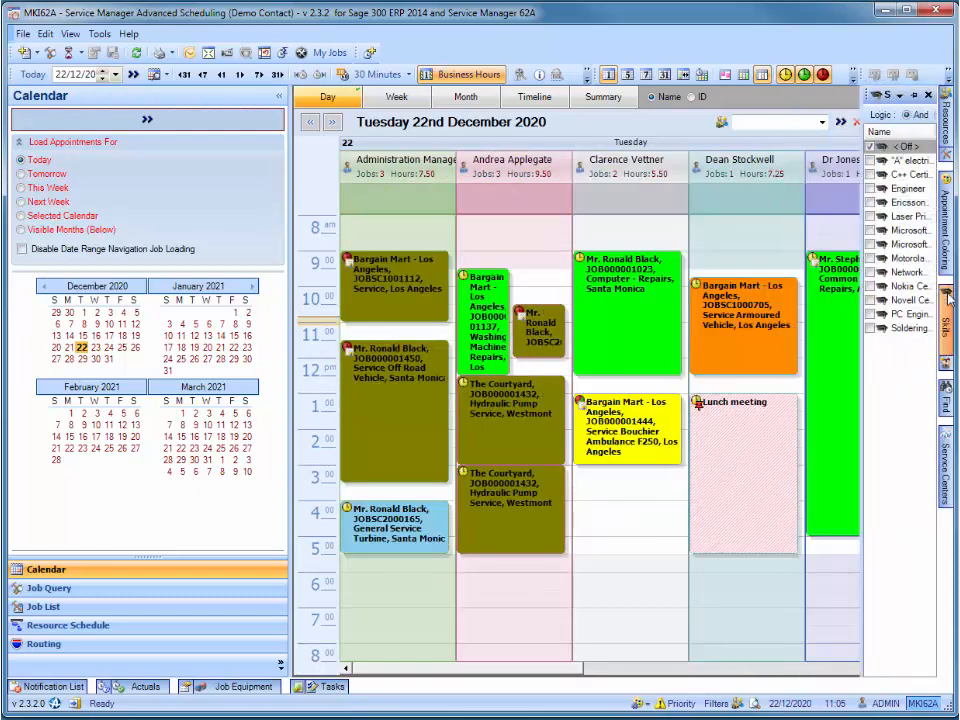
pyautogui.click(871, 160)
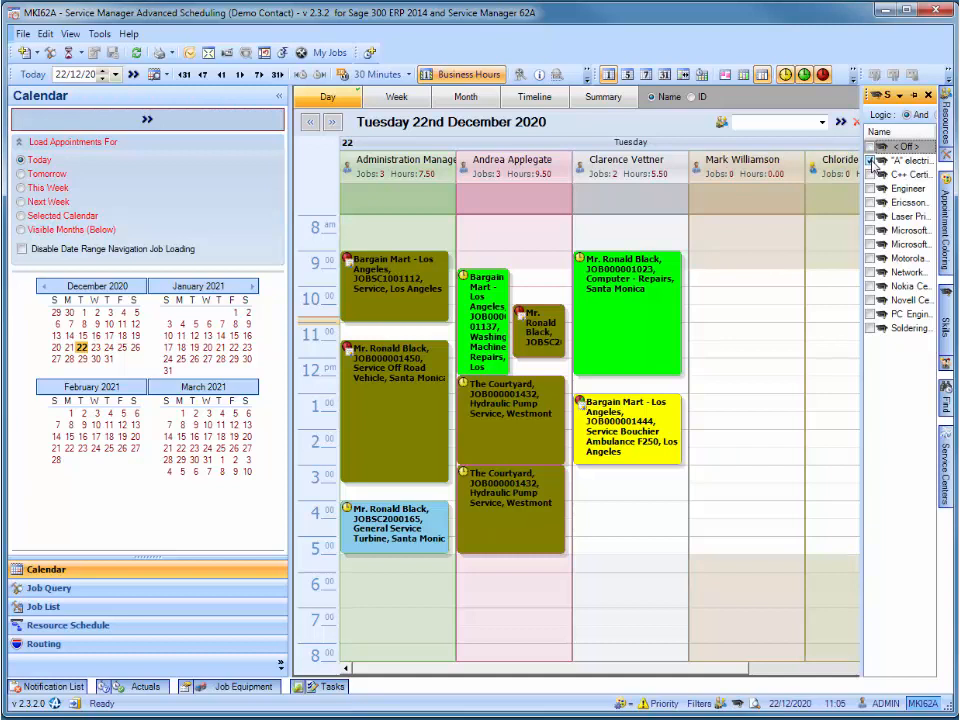
pyautogui.moveTo(866, 165); pyautogui.dragTo(784, 168)
pyautogui.click(913, 96)
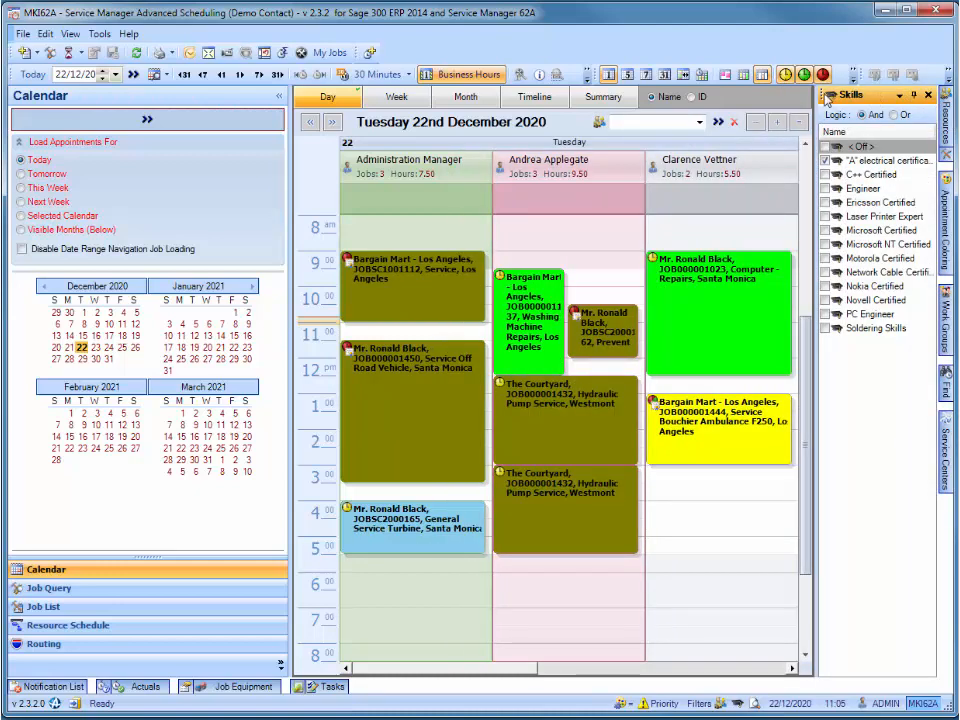
# - Re-dock the Skills pane beside the calendar, with the Resource Filter beneath it and Service Centers and Work Groups tabbed alongside it
pyautogui.moveTo(826, 97); pyautogui.dragTo(545, 408)
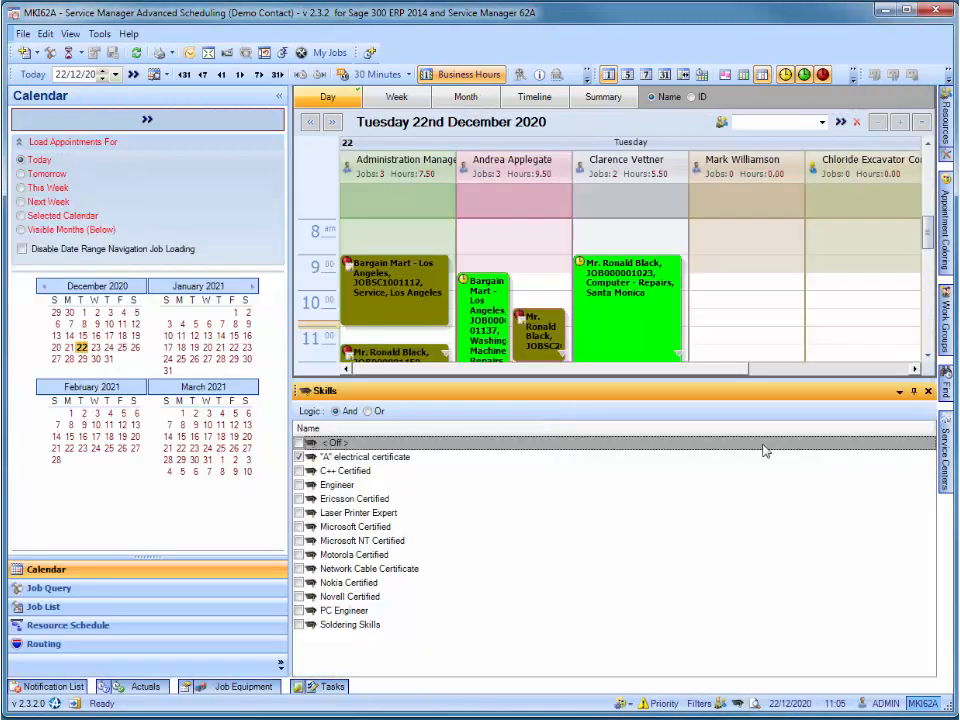
pyautogui.moveTo(791, 392); pyautogui.dragTo(944, 380)
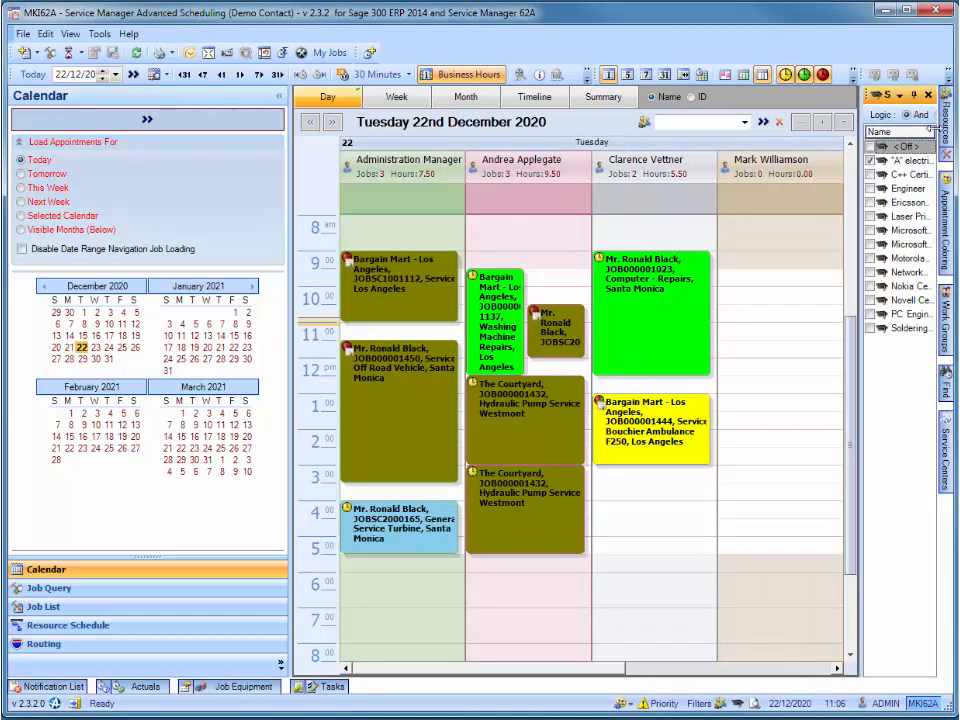
pyautogui.moveTo(940, 125)
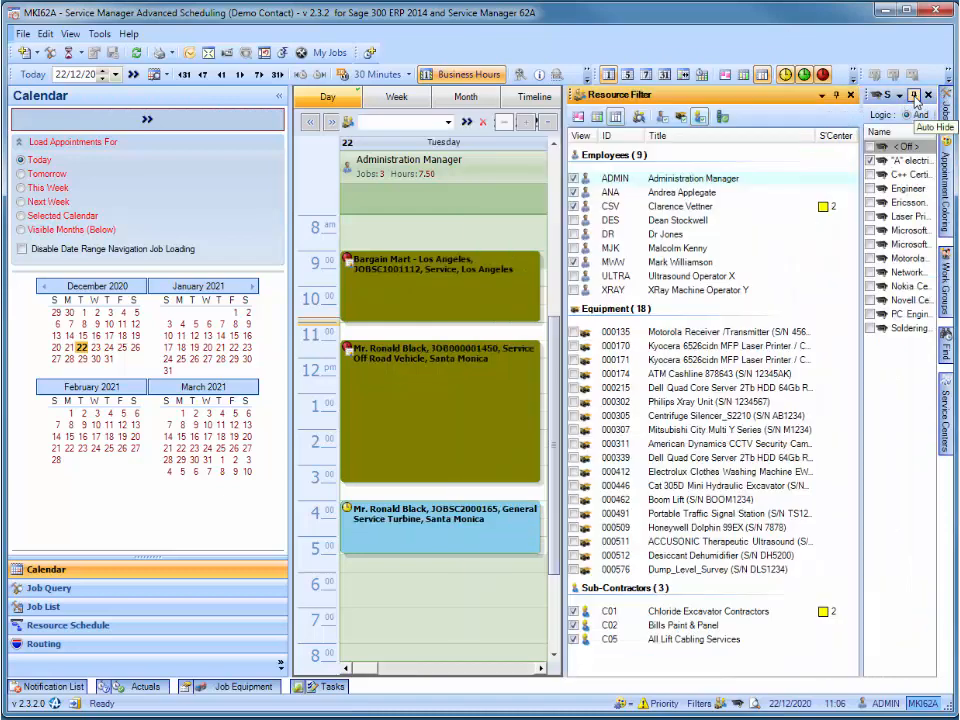
pyautogui.moveTo(608, 89); pyautogui.dragTo(677, 403)
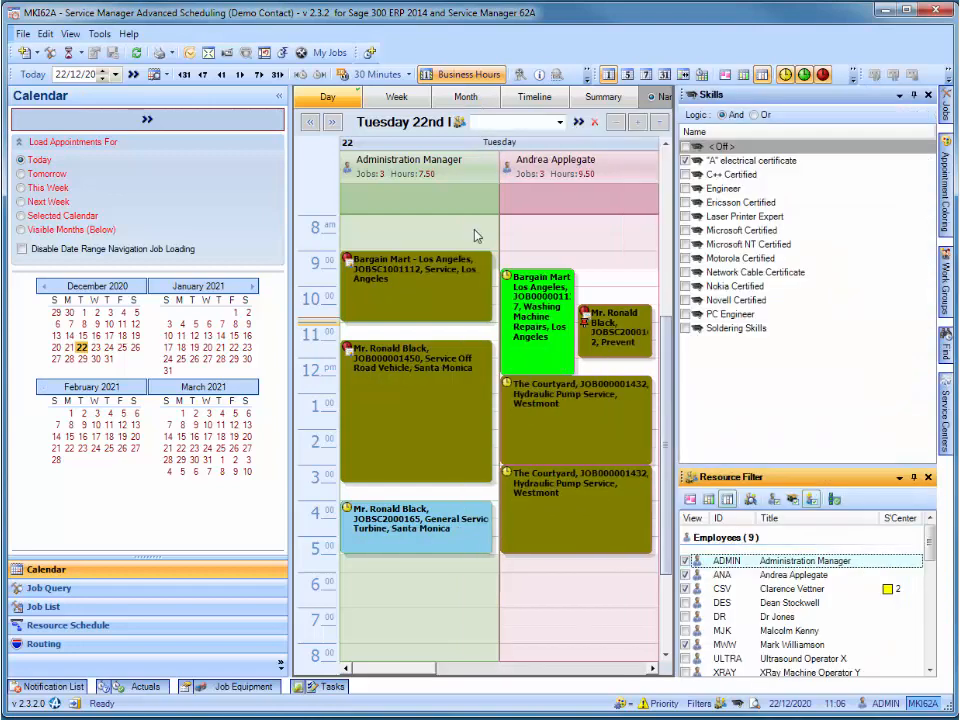
pyautogui.moveTo(475, 236)
pyautogui.hotkey('ctrl', '1')
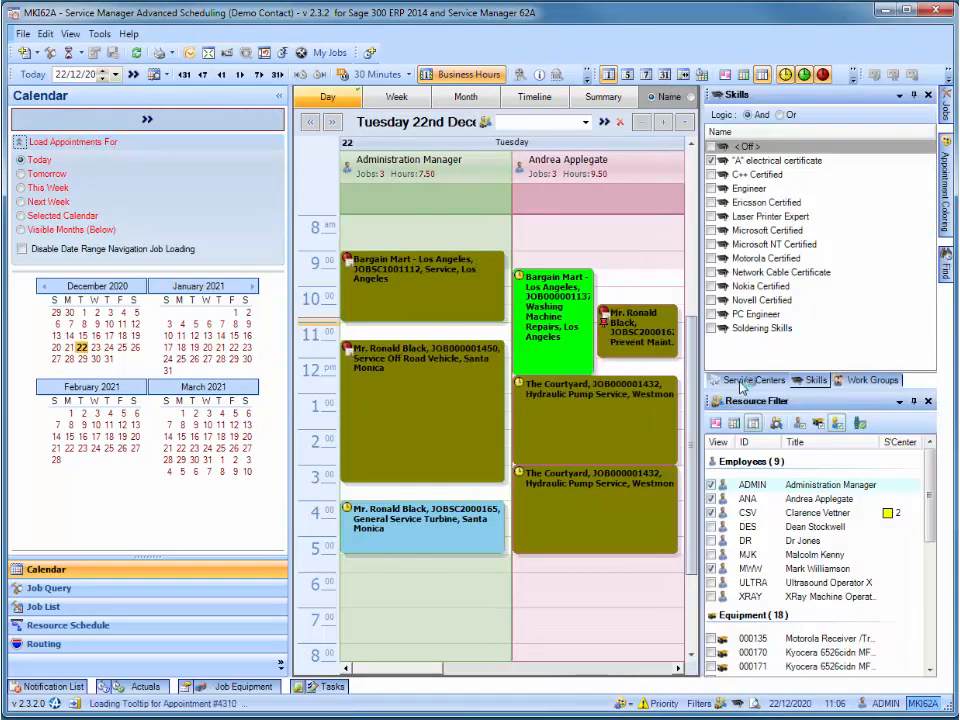
# - View the grouped Service Centers, Skills and Work Groups lists in turn
pyautogui.click(752, 380)
pyautogui.click(815, 380)
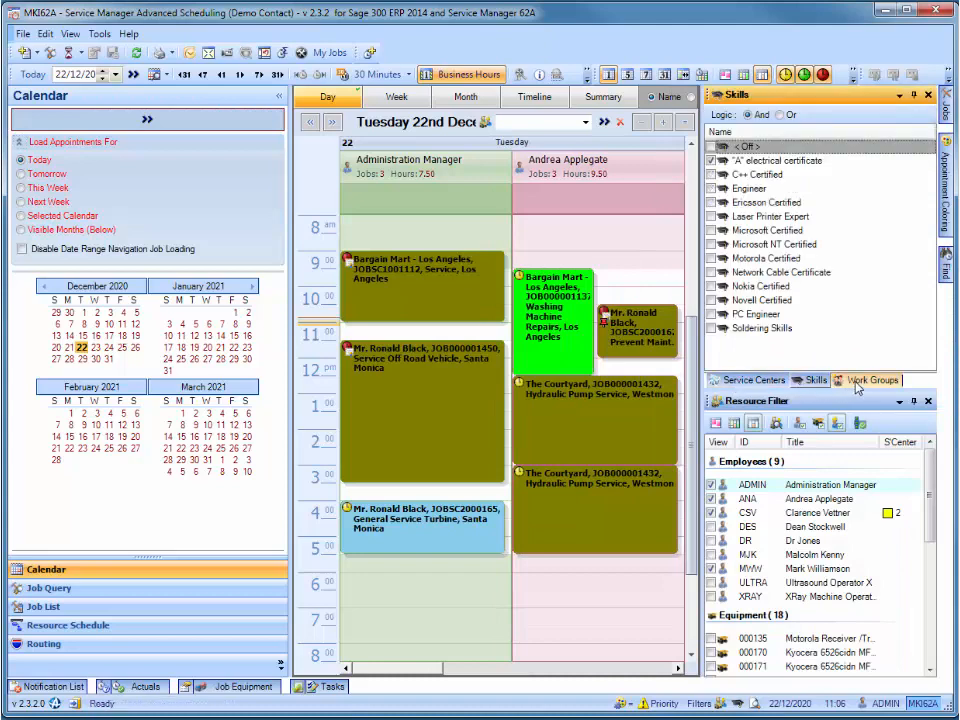
pyautogui.click(856, 382)
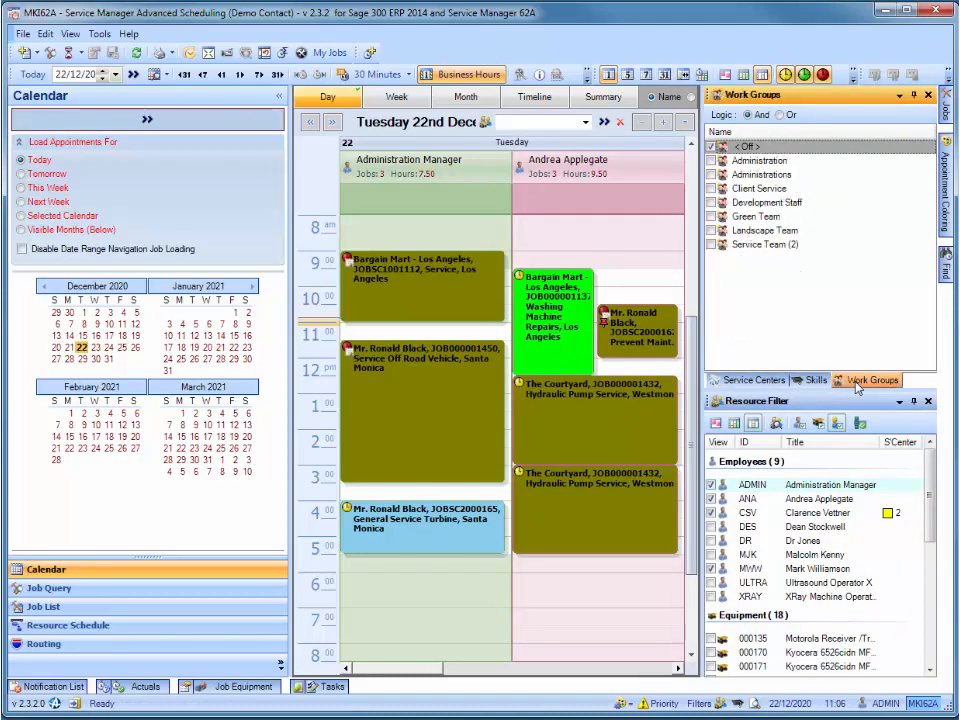
# - Try bulk appointment creation for the Client Service work group on 22nd December 2020, and cancel it including the remaining appointments
pyautogui.click(745, 192)
pyautogui.moveTo(745, 192); pyautogui.dragTo(568, 249)
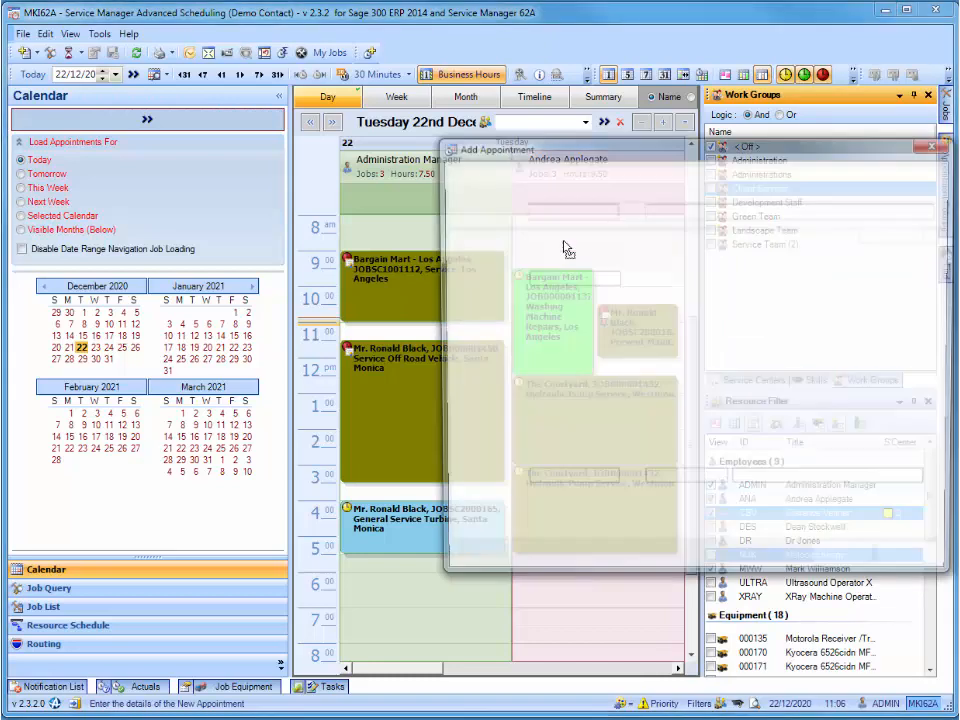
pyautogui.moveTo(664, 150); pyautogui.dragTo(561, 151)
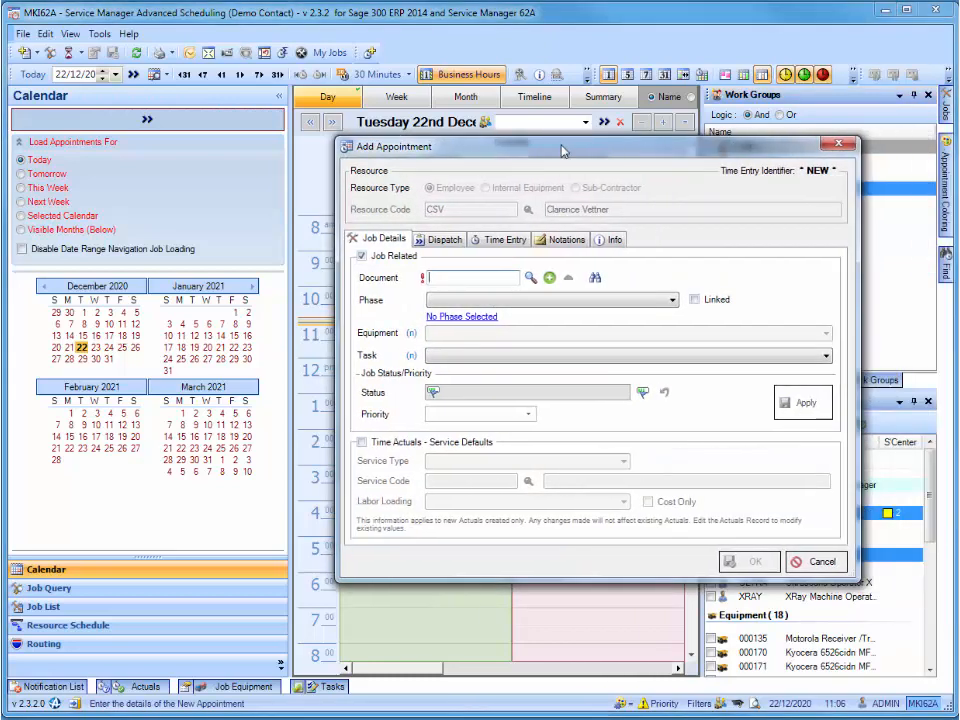
pyautogui.click(839, 145)
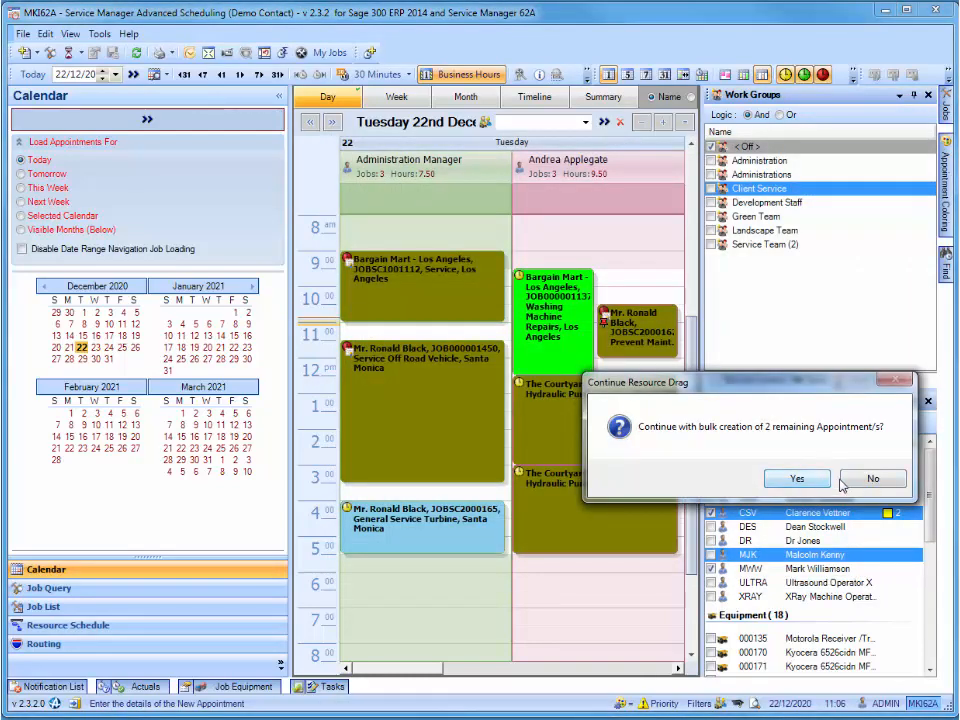
pyautogui.click(873, 479)
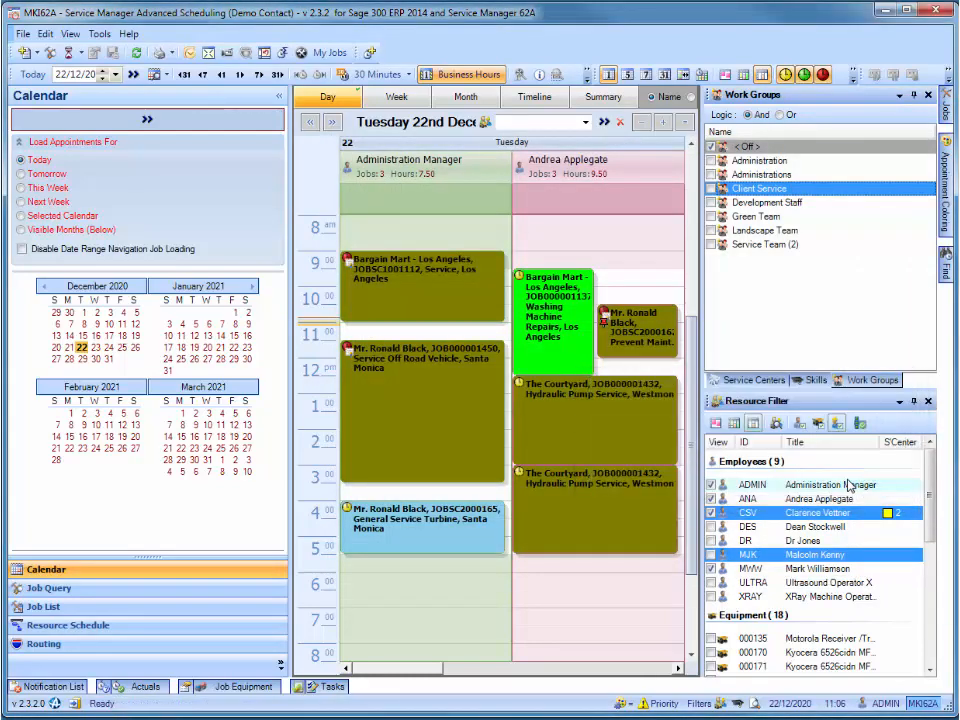
# - Start bulk appointments at 10:30 on 20th January 2021 for the "A" electrical certificate resources, using the Survey Construction Quantity Calculations (P07) job document
pyautogui.click(208, 350)
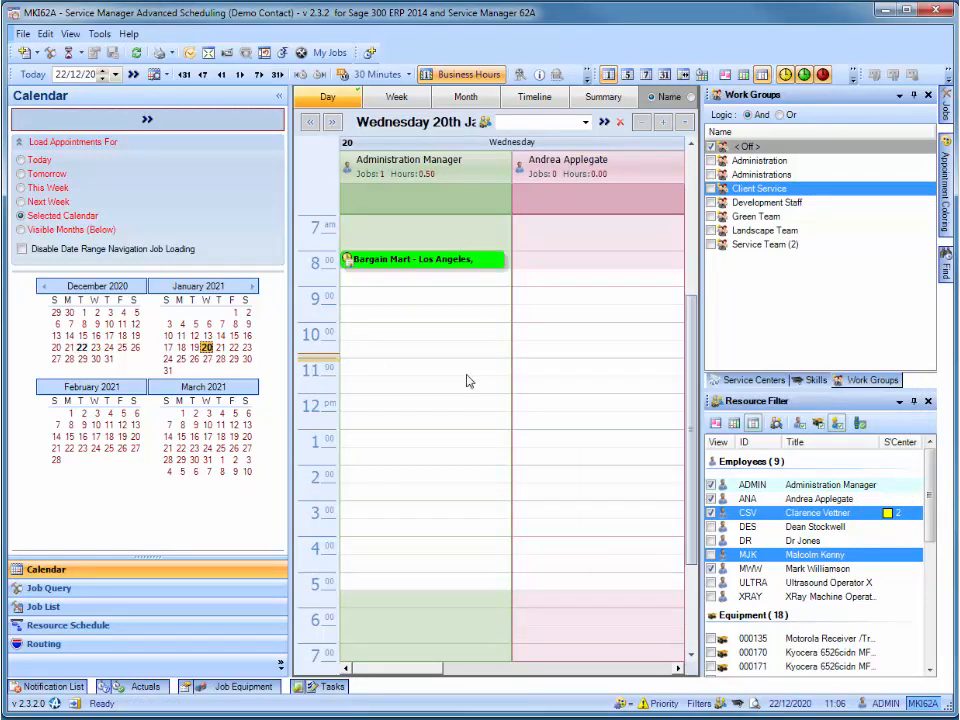
pyautogui.click(814, 380)
pyautogui.click(741, 162)
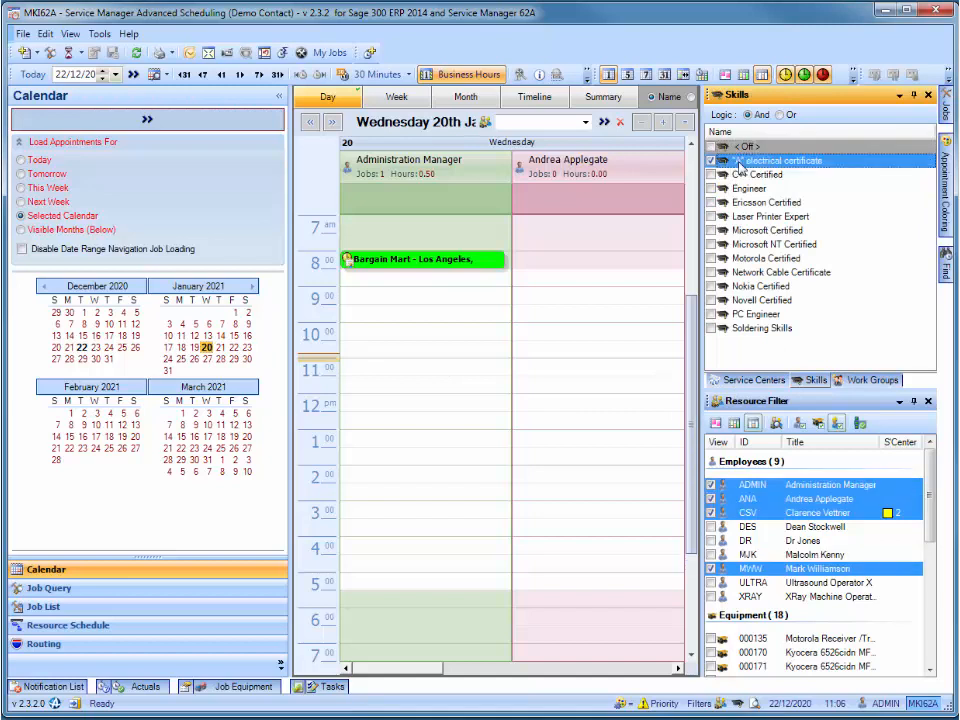
pyautogui.moveTo(739, 163); pyautogui.dragTo(407, 347)
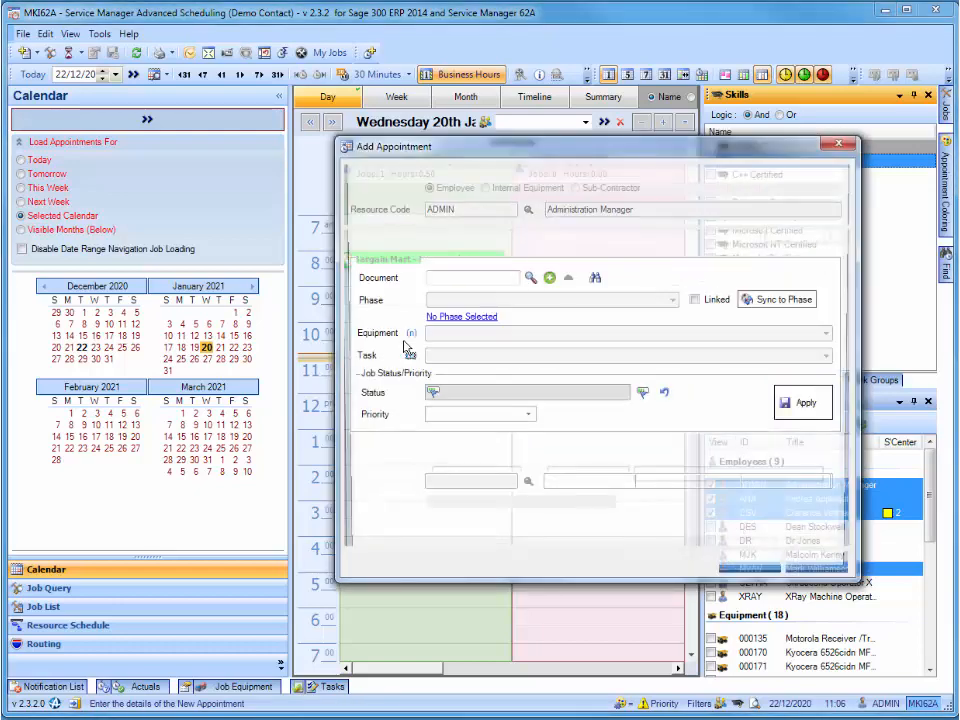
pyautogui.click(532, 281)
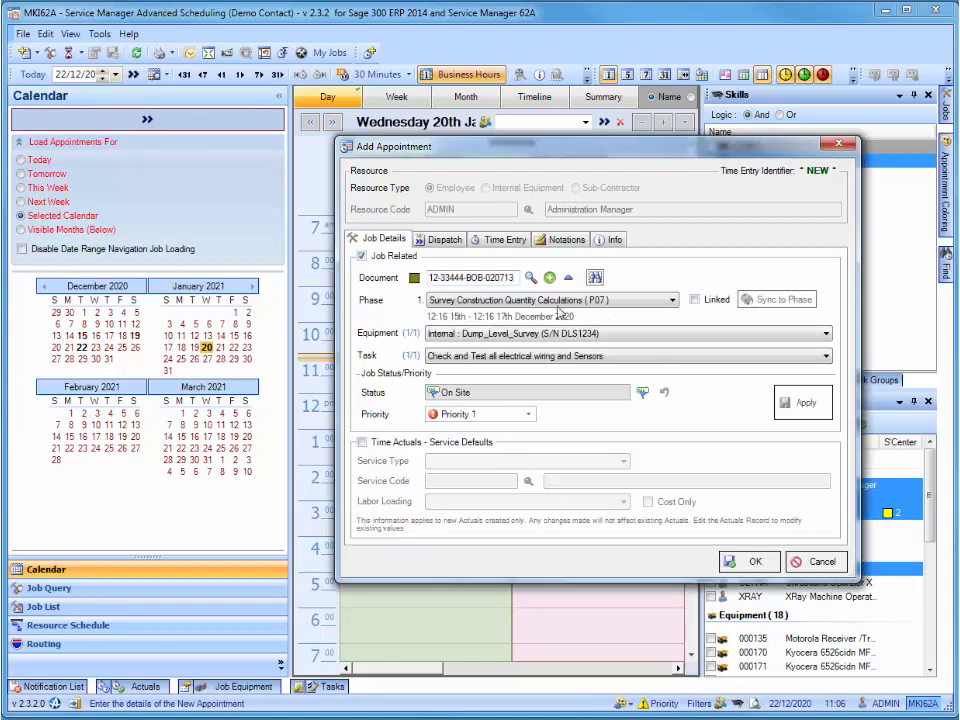
# - Set the ADMIN appointment to Priority 2 with an estimated end time of 13:00, and save it with the job priority change applied
pyautogui.click(478, 414)
pyautogui.click(482, 440)
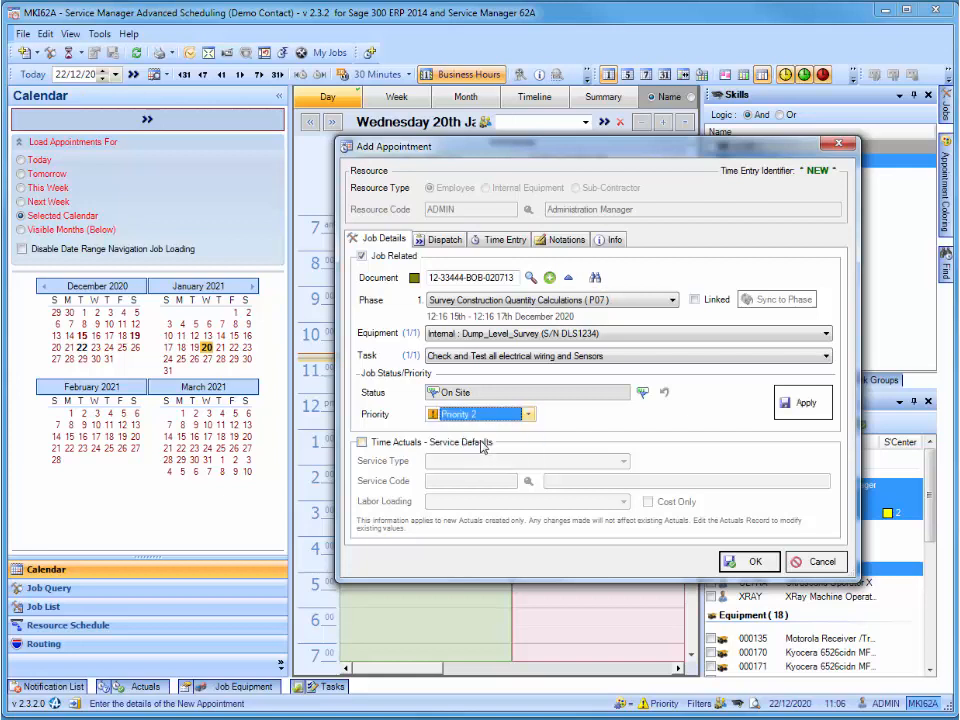
pyautogui.click(505, 240)
pyautogui.click(638, 287)
pyautogui.click(638, 287)
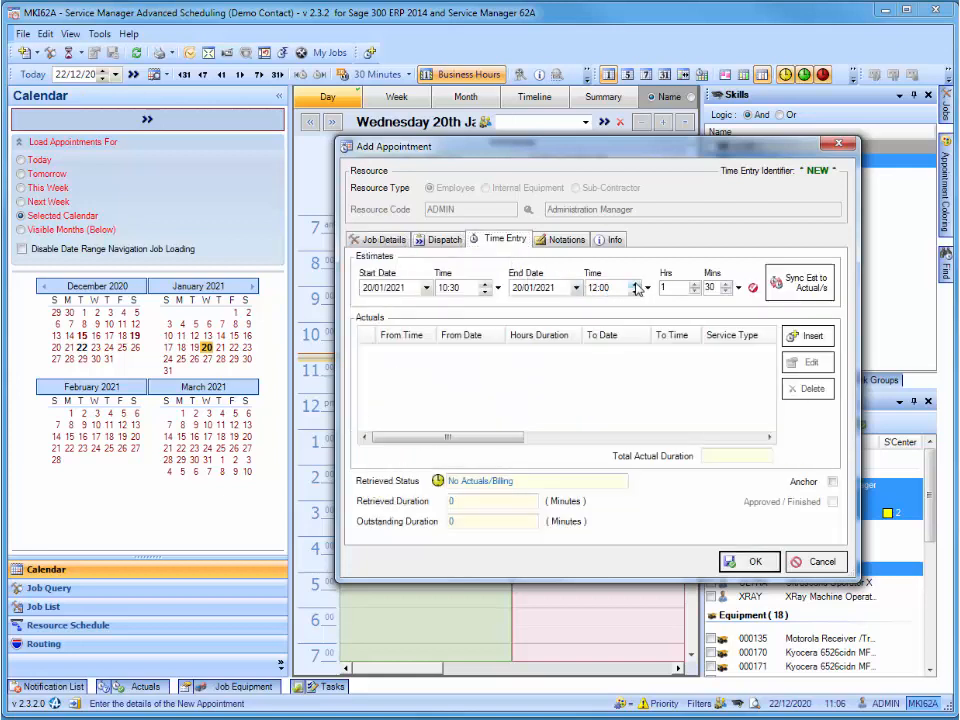
pyautogui.click(745, 561)
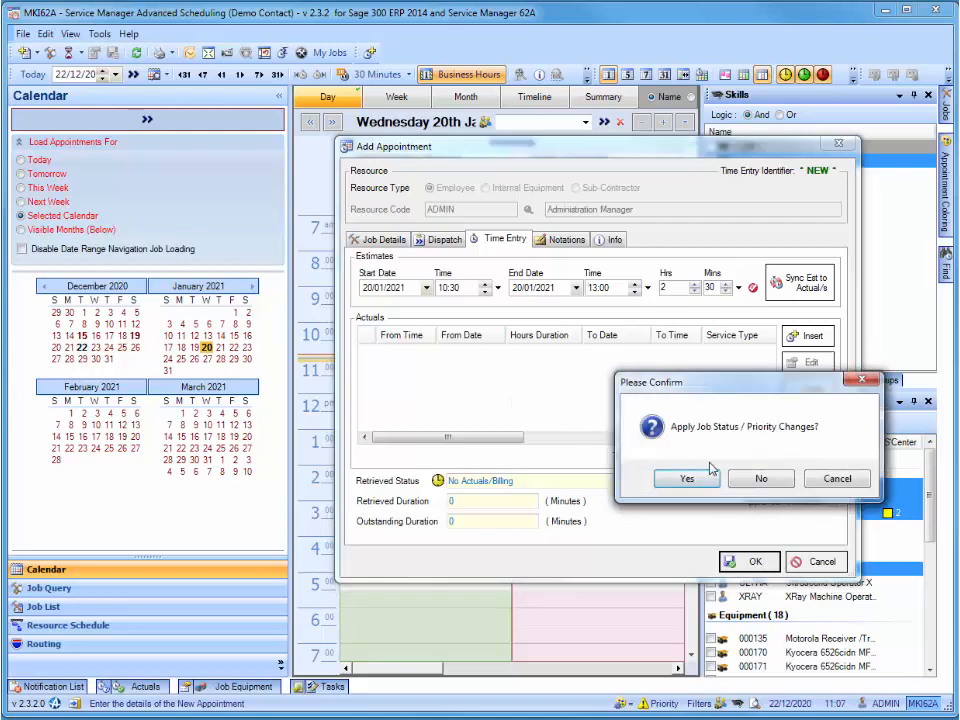
pyautogui.press('Return')
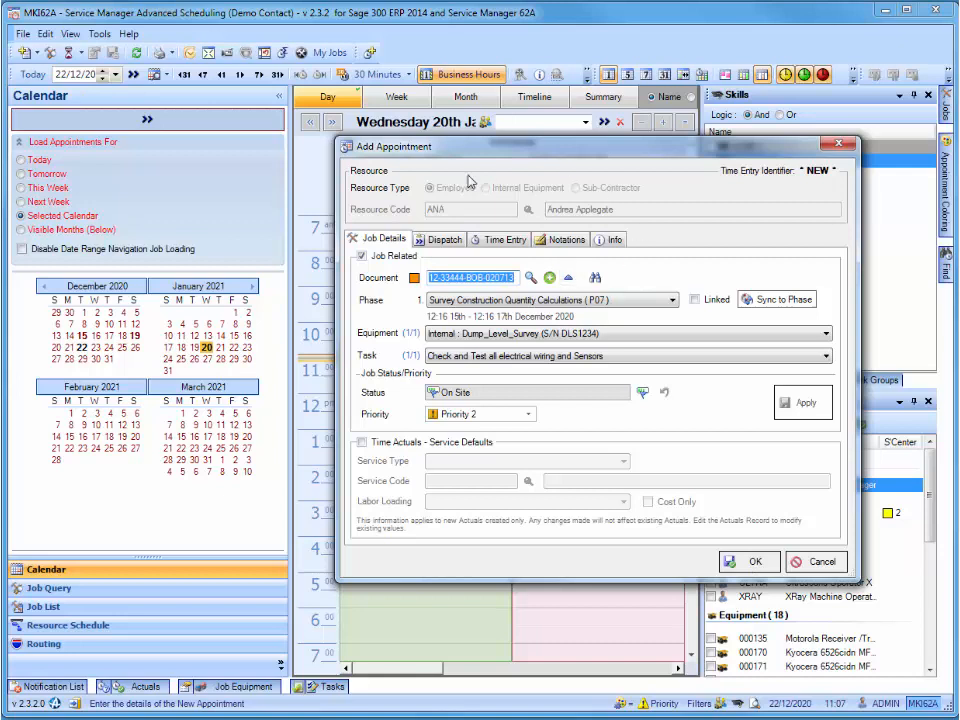
# - Check the time estimates of the ANA appointment, and save the remaining bulk appointments for ANA, CSV and MWW
pyautogui.click(508, 240)
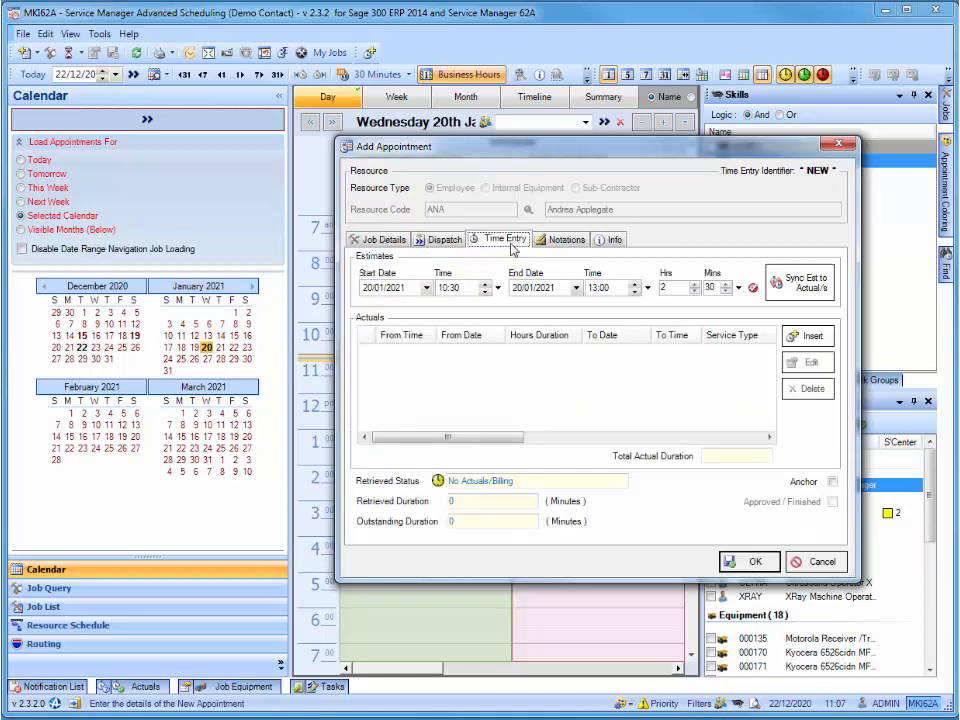
pyautogui.click(741, 564)
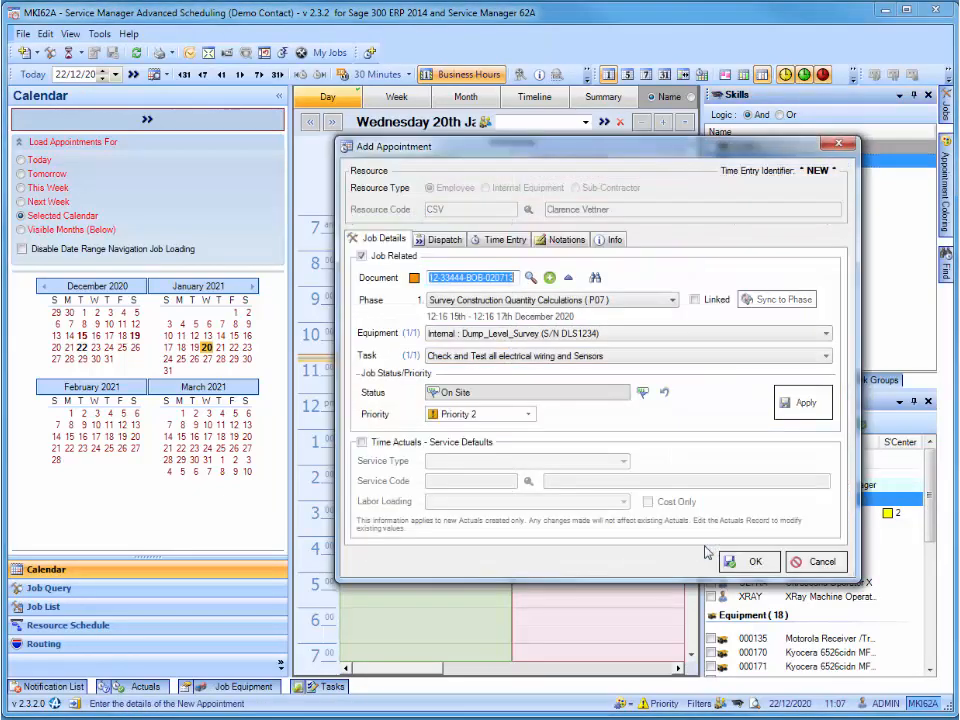
pyautogui.click(740, 564)
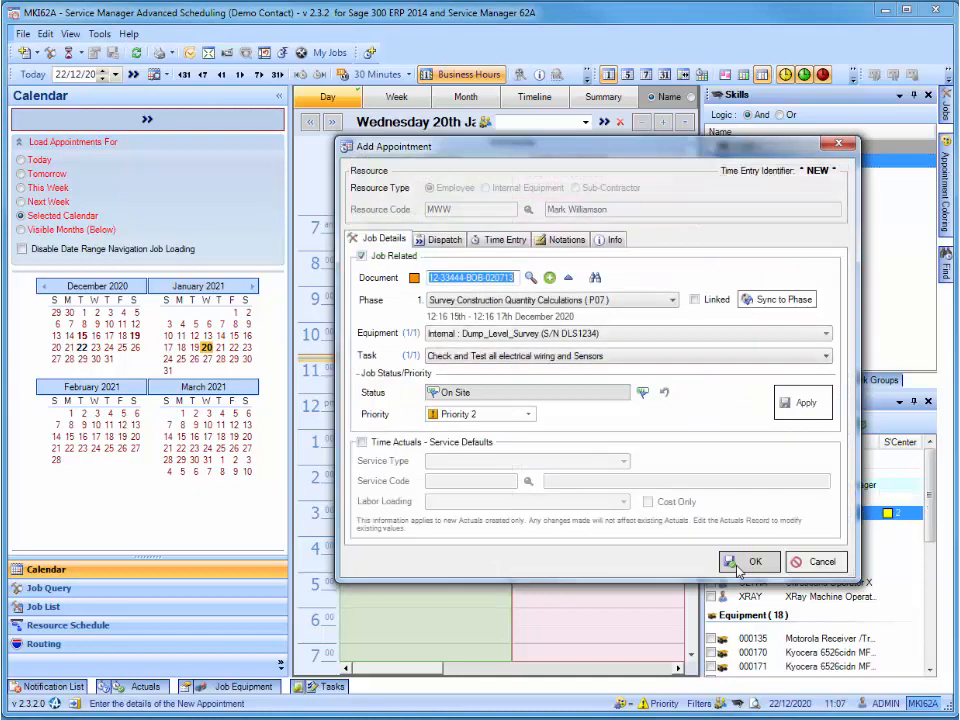
pyautogui.click(740, 564)
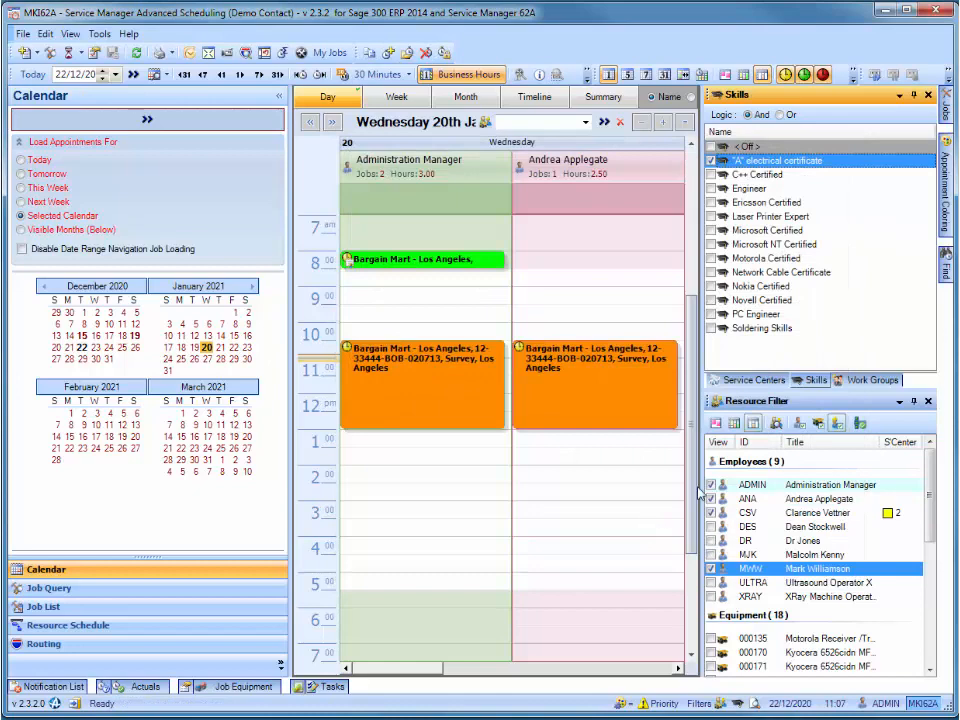
# - Close the Skills, Work Groups, Service Centers and Resource Filter panes
pyautogui.click(928, 95)
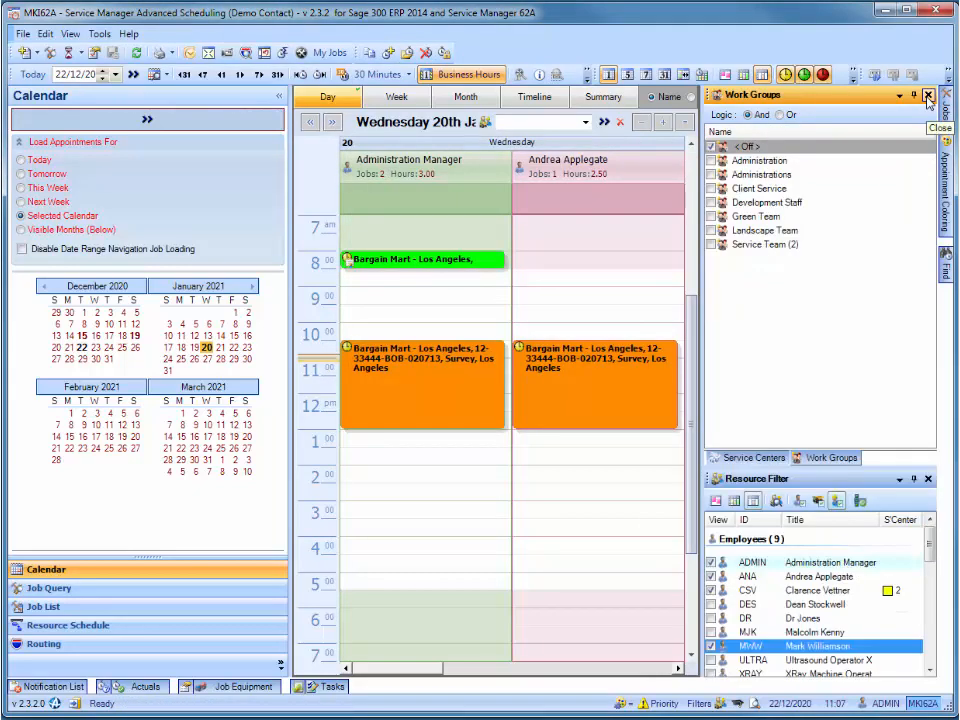
pyautogui.click(928, 95)
pyautogui.click(928, 95)
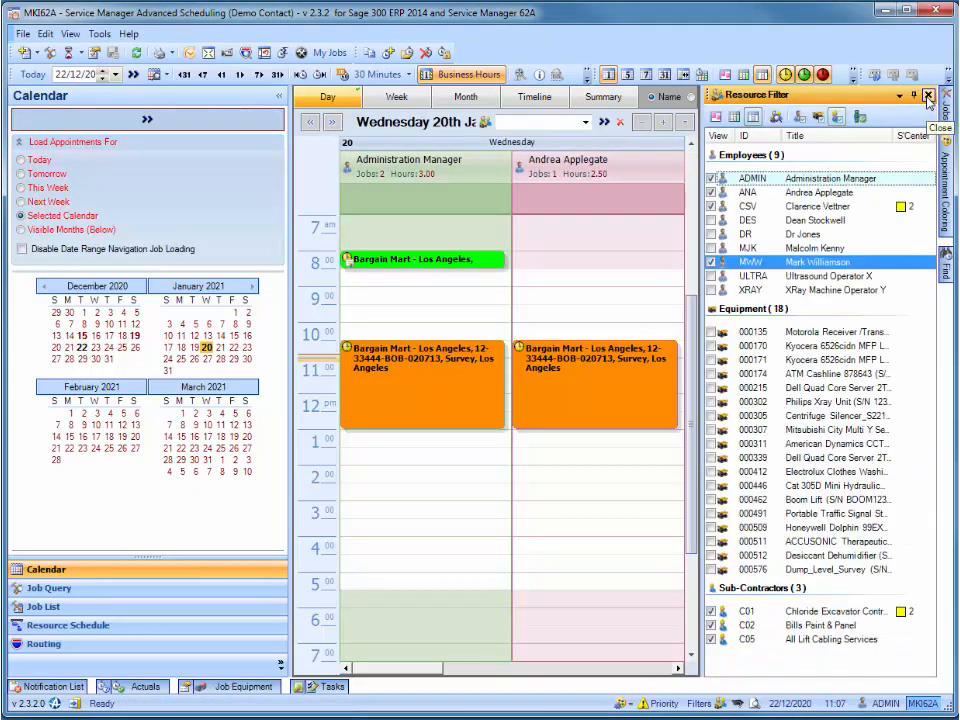
pyautogui.click(928, 95)
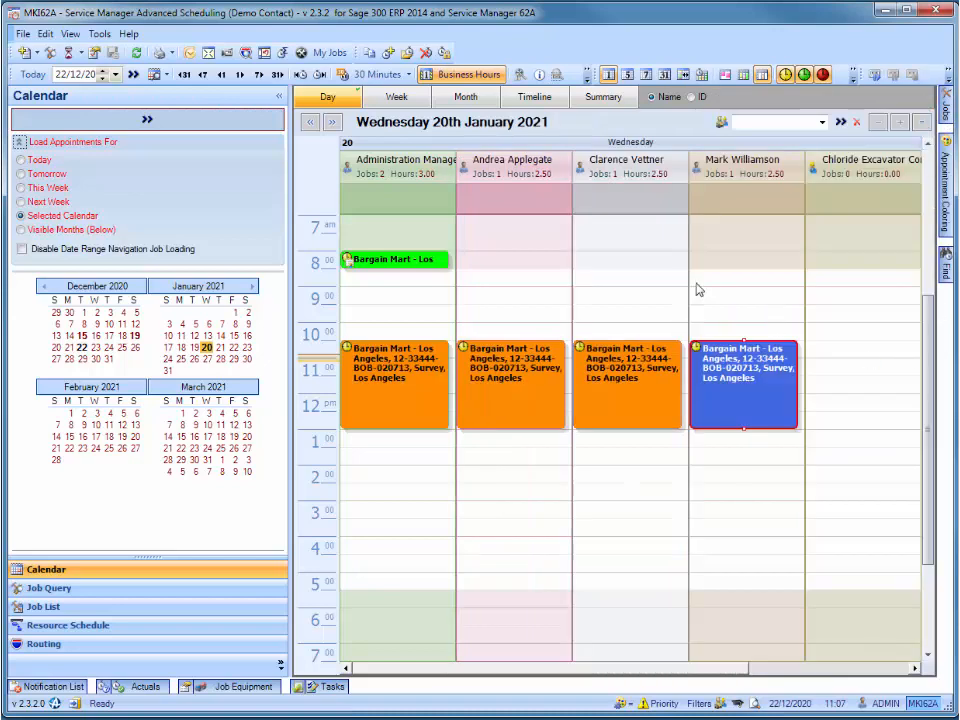
# - Reopen the Resource Filter window beside the calendar
pyautogui.click(70, 33)
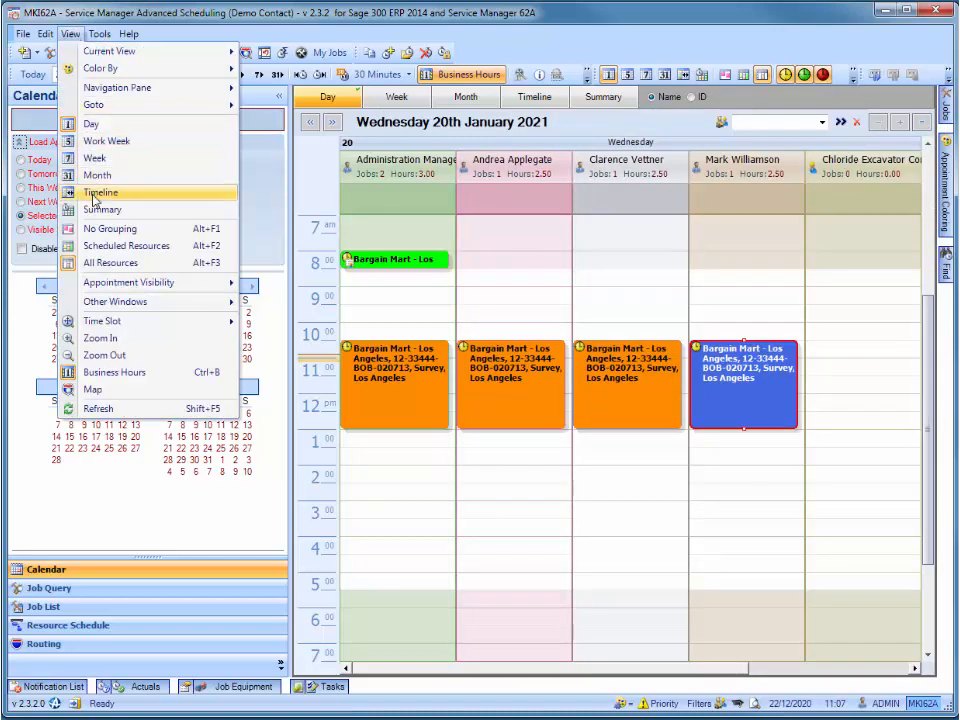
pyautogui.moveTo(121, 303)
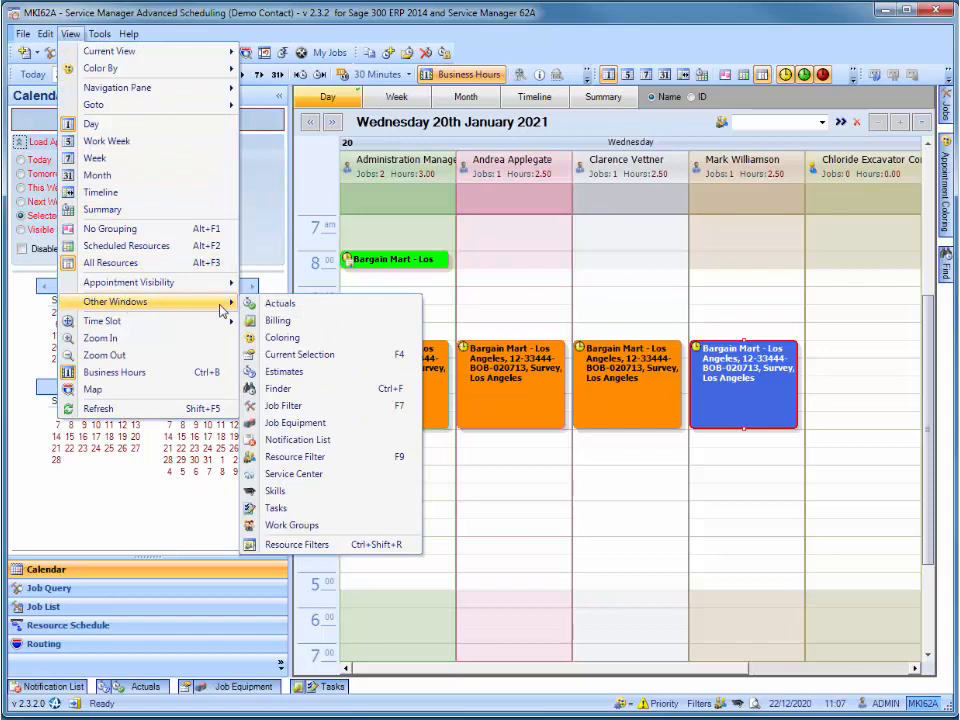
pyautogui.click(278, 456)
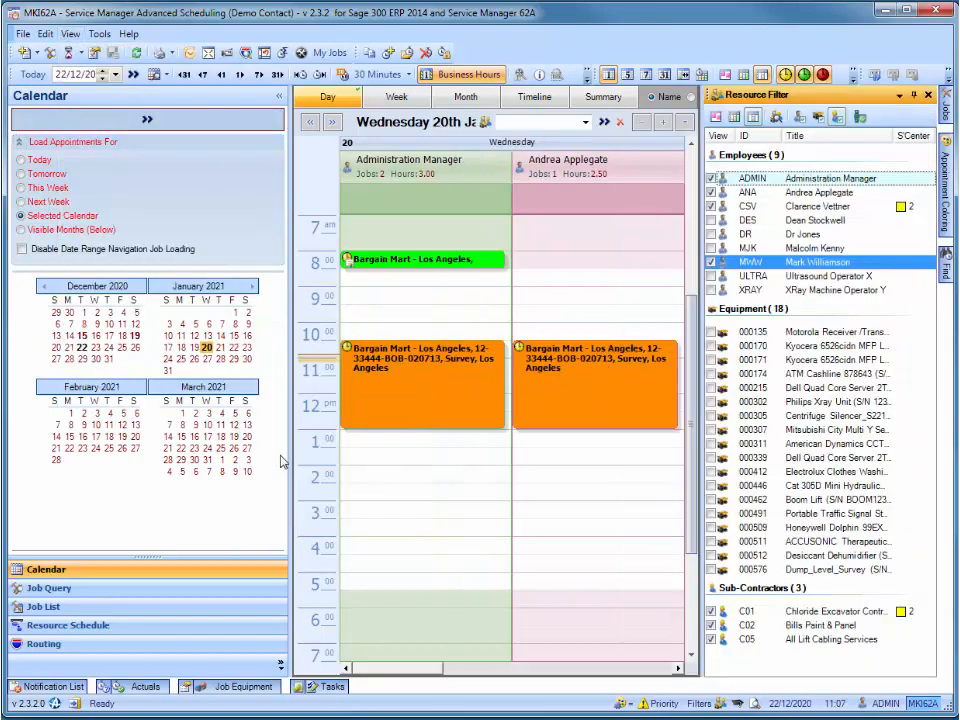
# - Review which items a reset of the interface restores to default, and cancel the reset
pyautogui.click(99, 35)
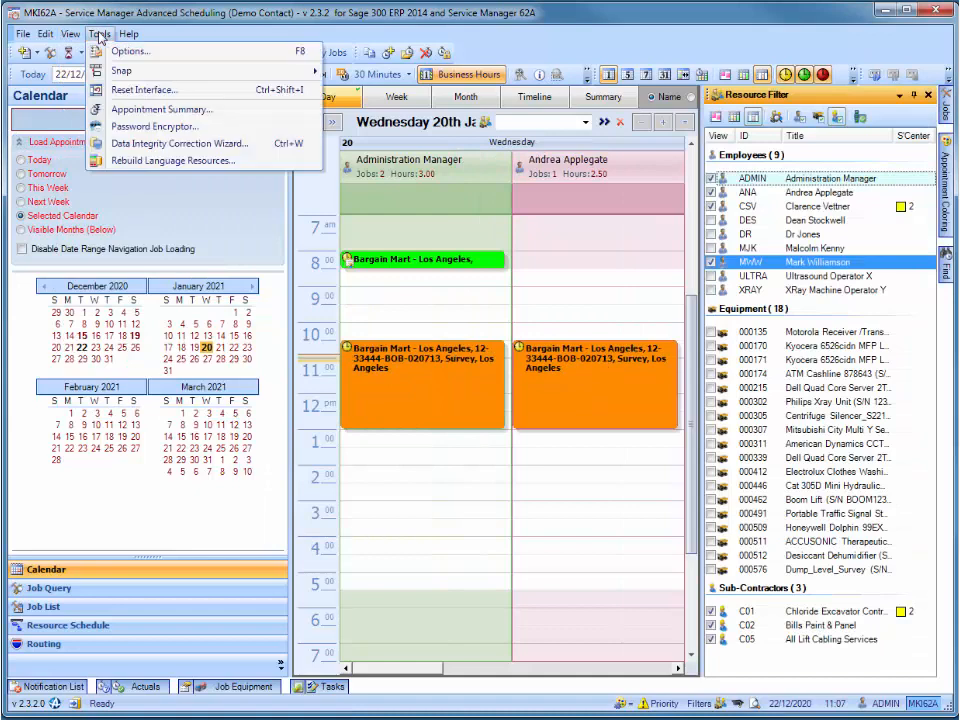
pyautogui.click(119, 96)
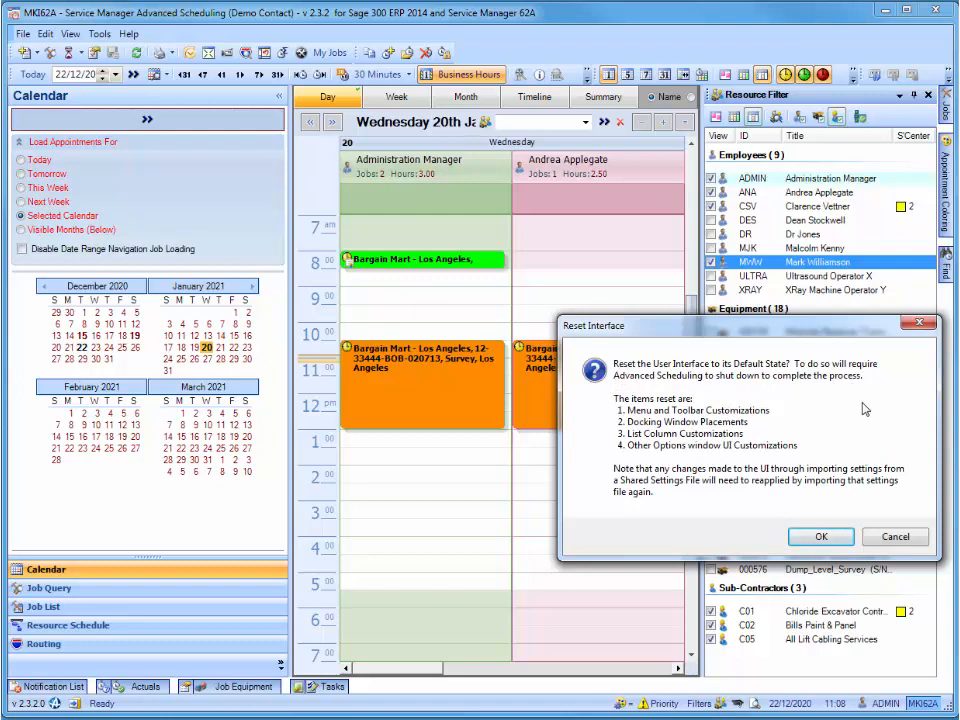
pyautogui.click(893, 538)
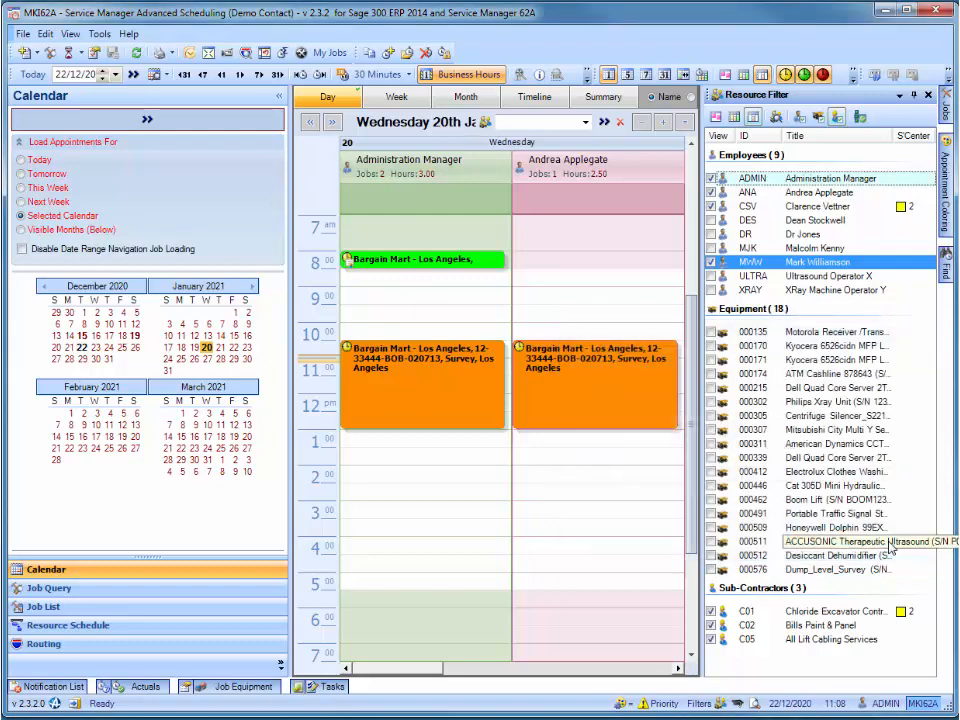
# - Auto-hide the Resource Filter pane, and color the appointments of 22nd December 2020 by Job
pyautogui.click(912, 97)
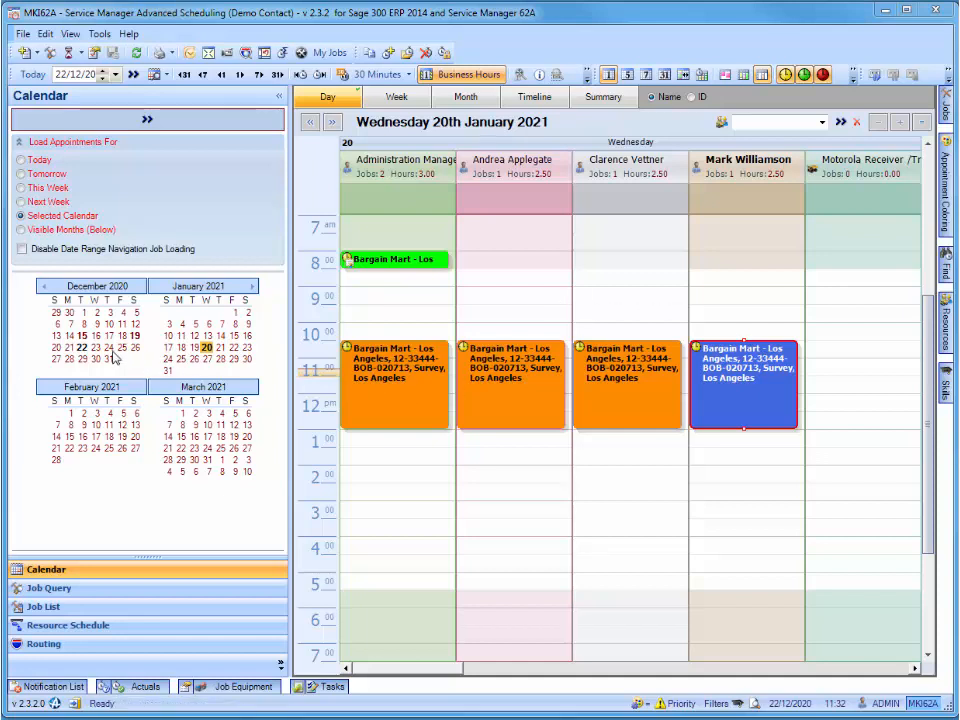
pyautogui.click(81, 347)
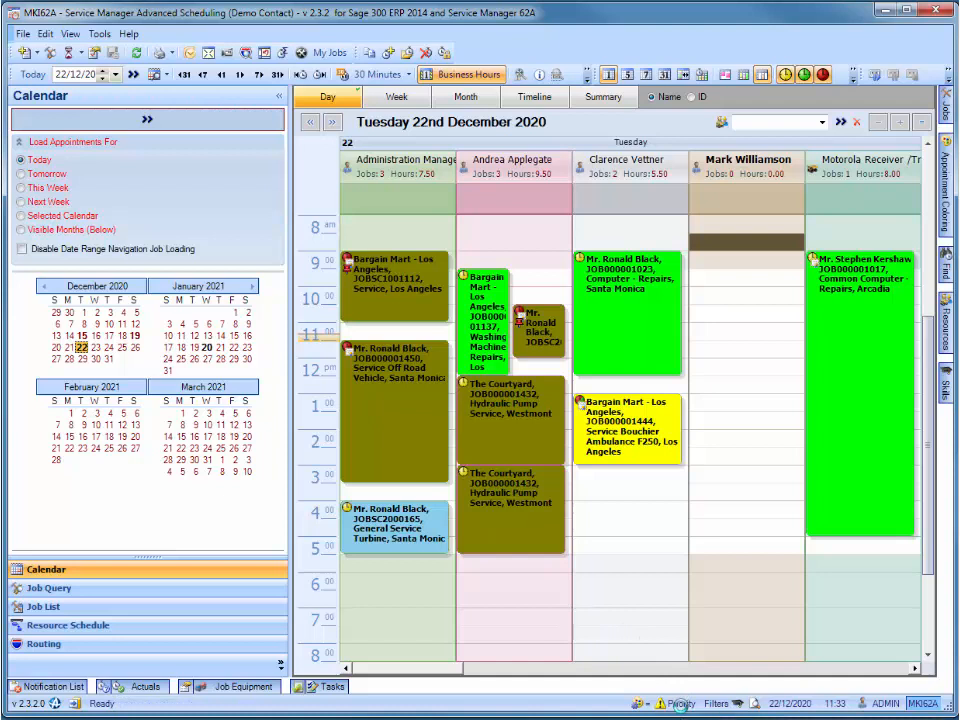
pyautogui.click(680, 705)
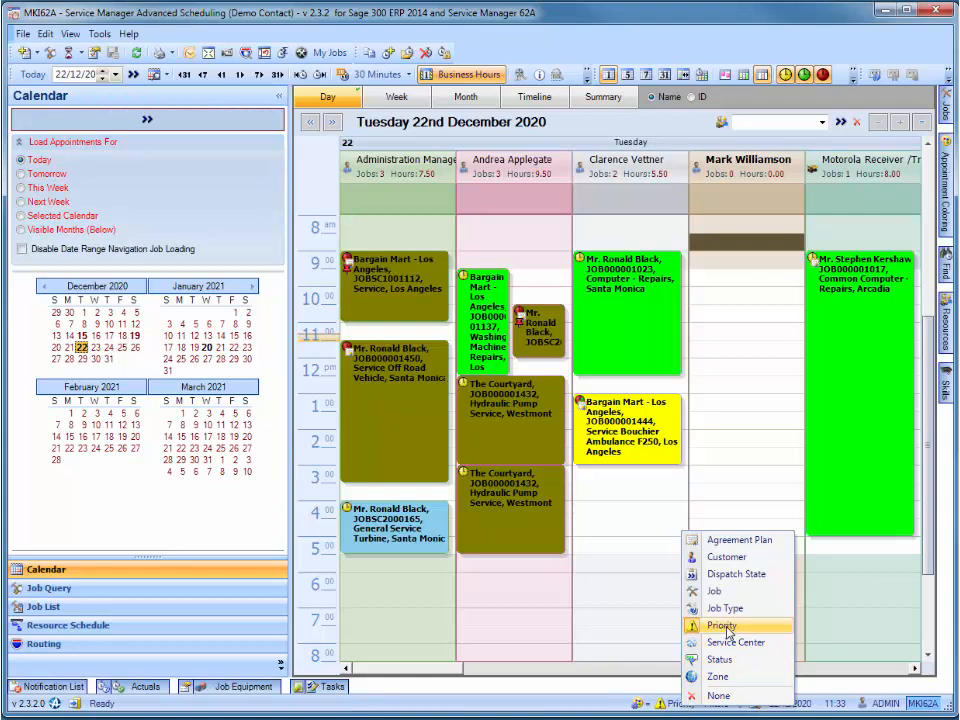
pyautogui.click(726, 592)
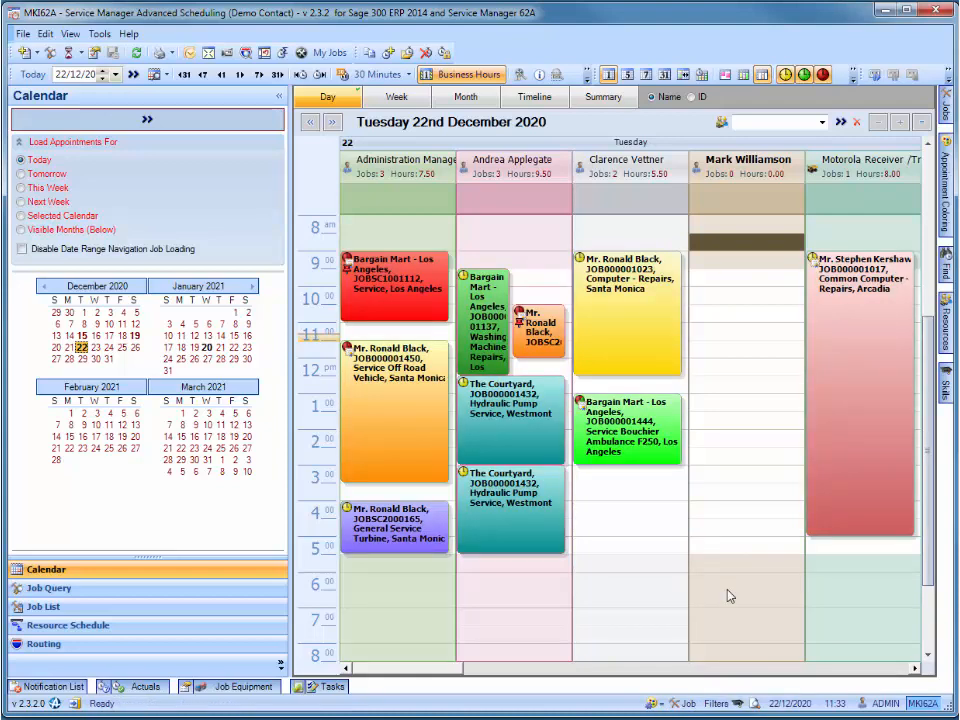
# - Change the appointment coloring to Dispatch State, and select Dispatch Pending in its legend
pyautogui.moveTo(945, 215)
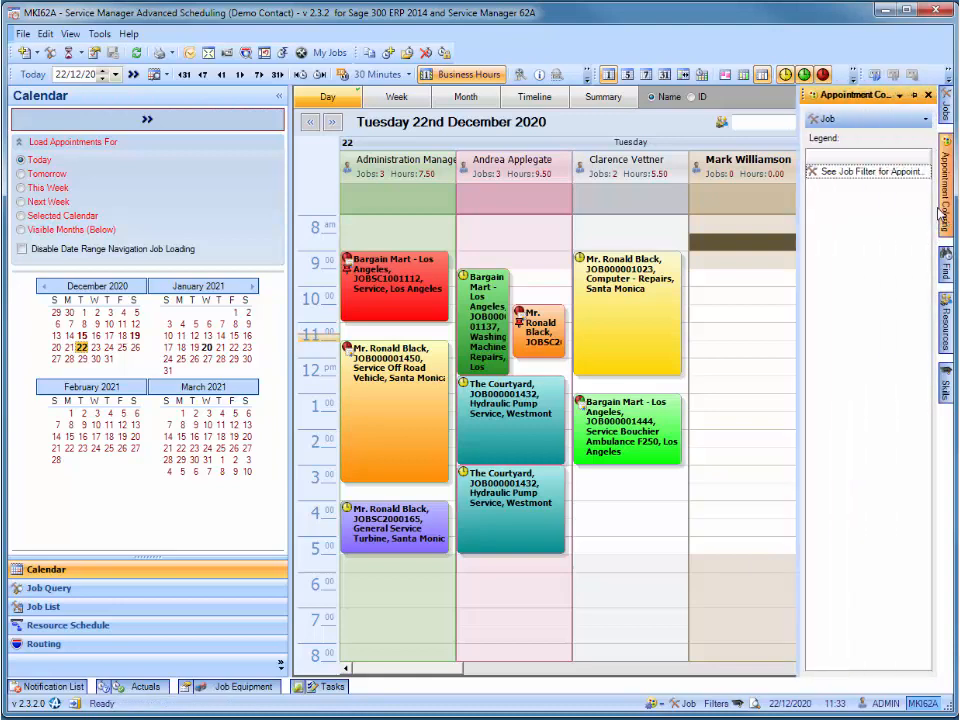
pyautogui.click(924, 119)
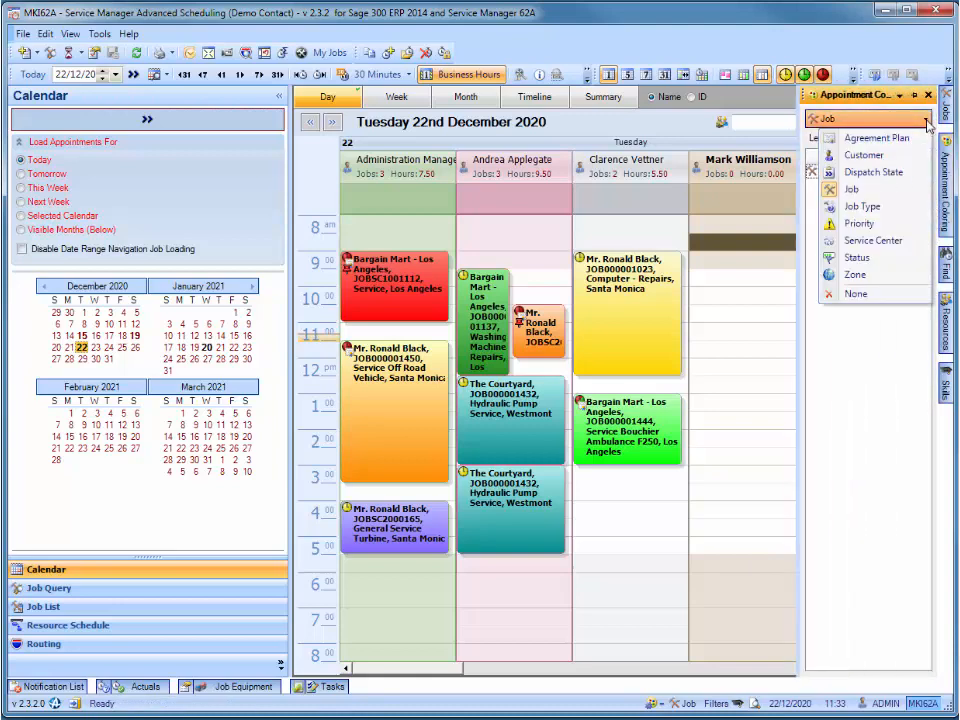
pyautogui.click(880, 172)
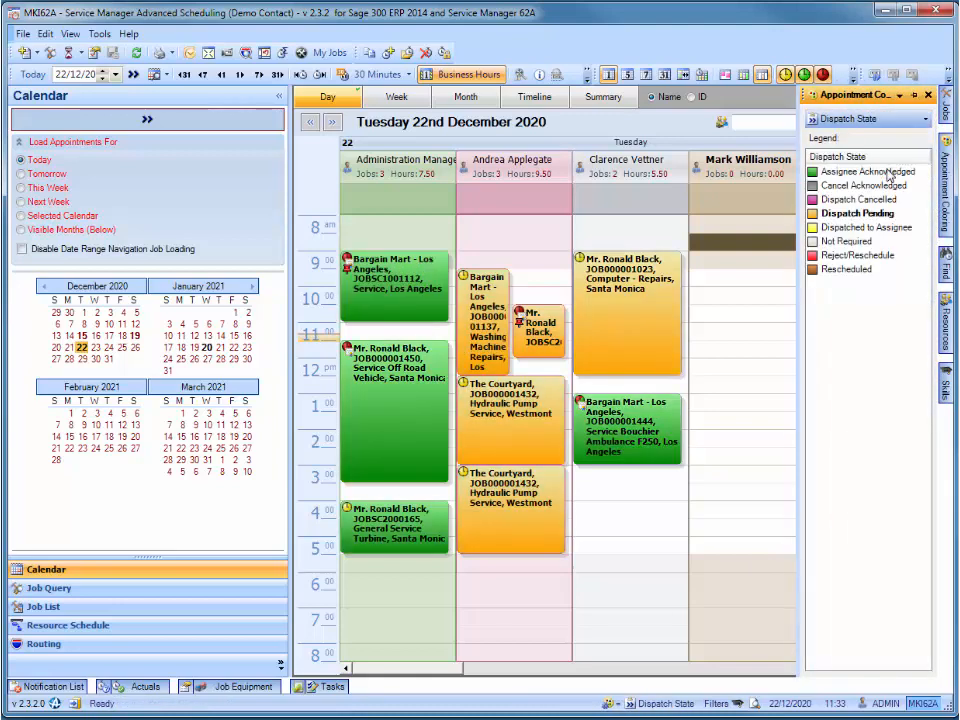
pyautogui.click(636, 325)
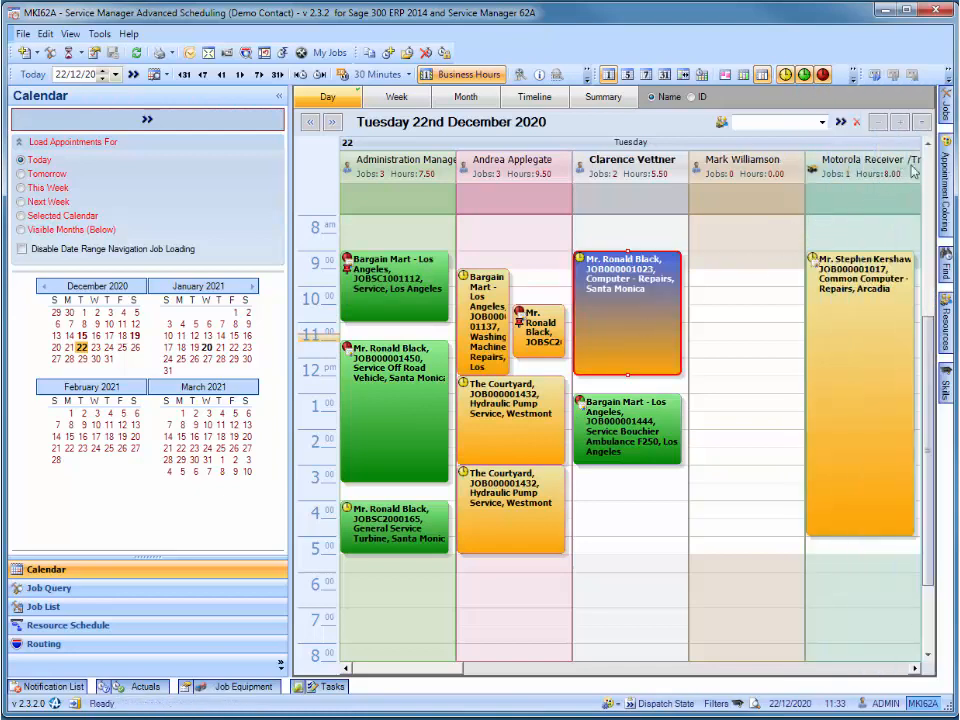
pyautogui.moveTo(945, 170)
pyautogui.click(864, 214)
pyautogui.rightClick(864, 214)
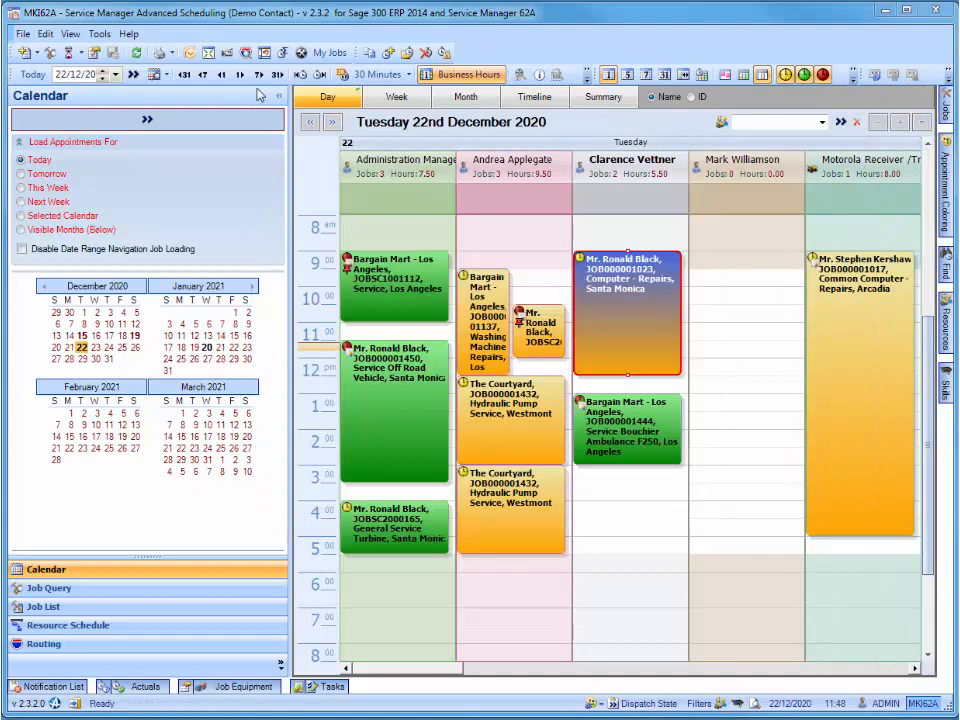
# - Add the Work Groups window as an auto-hidden pane, and include all employees in the resource filter
pyautogui.click(72, 35)
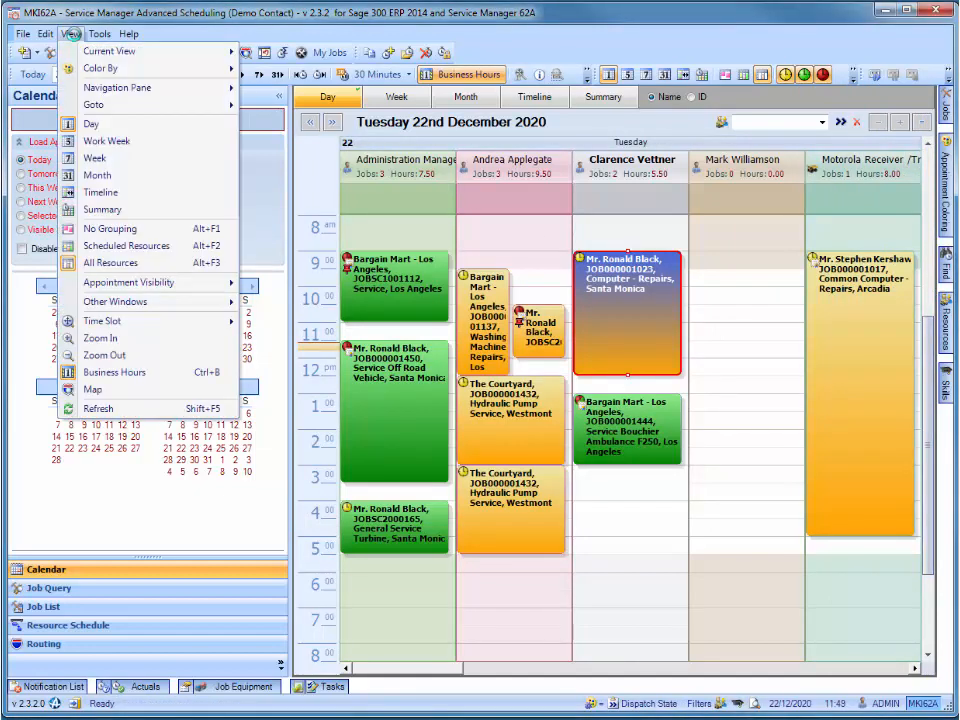
pyautogui.moveTo(157, 307)
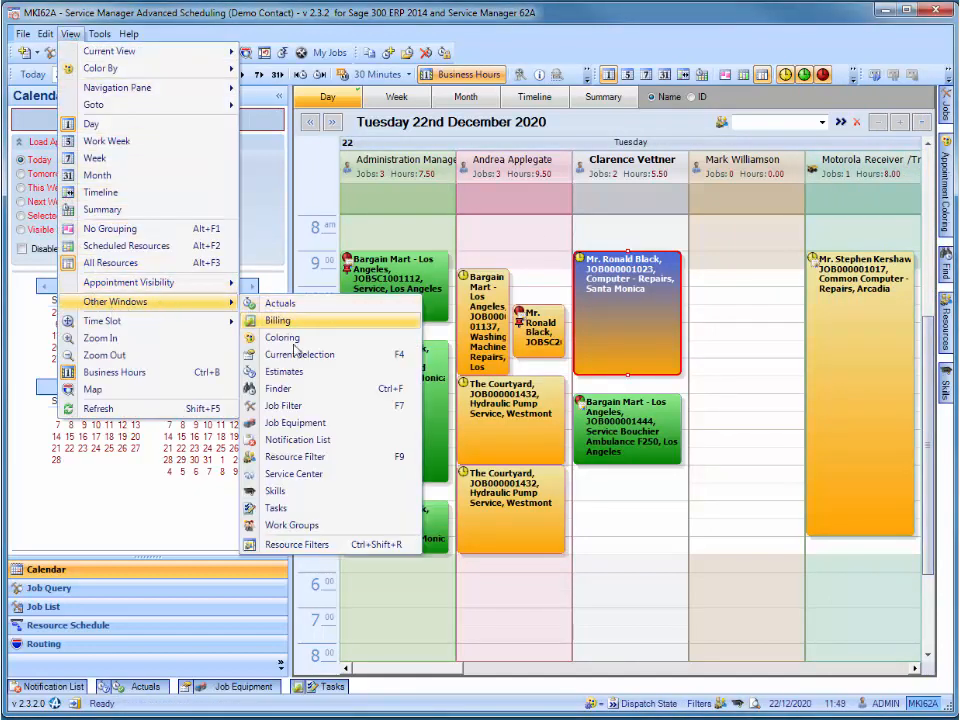
pyautogui.click(292, 525)
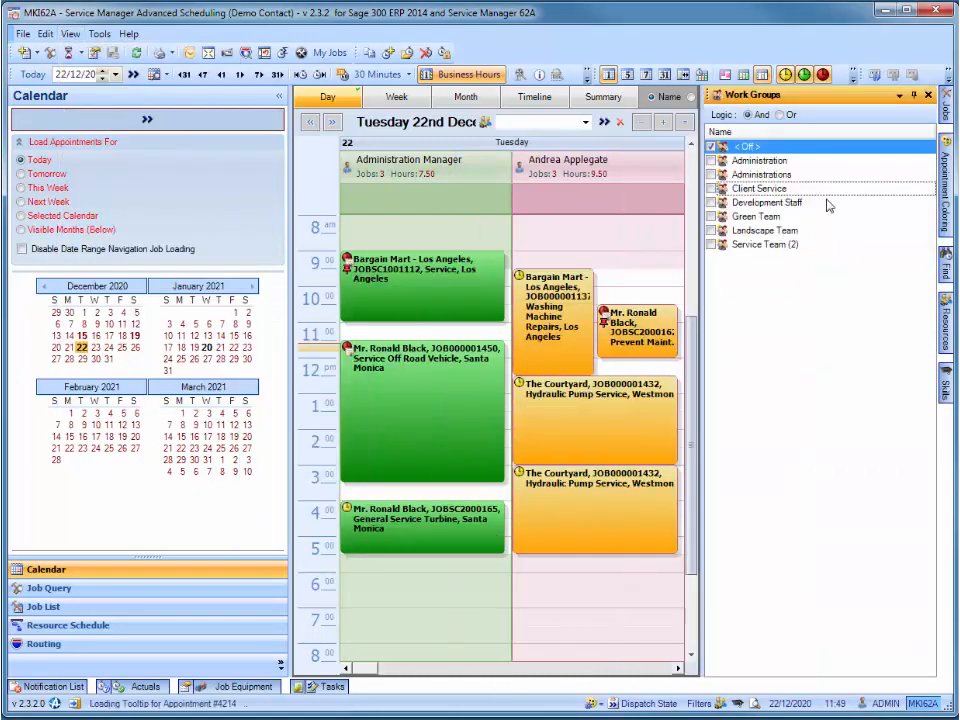
pyautogui.click(913, 95)
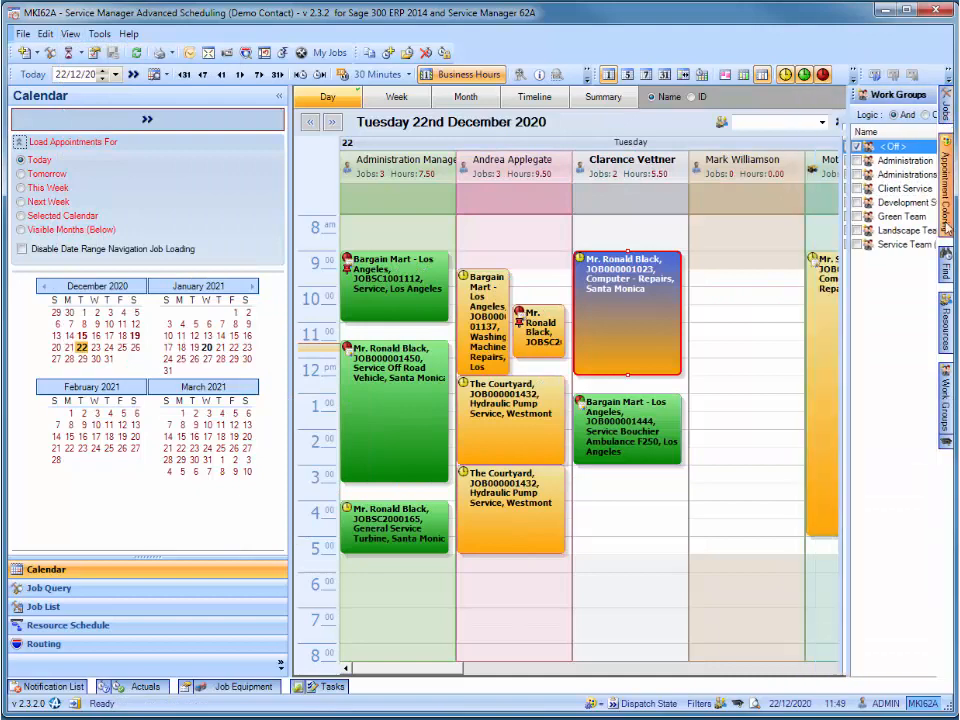
pyautogui.moveTo(946, 345)
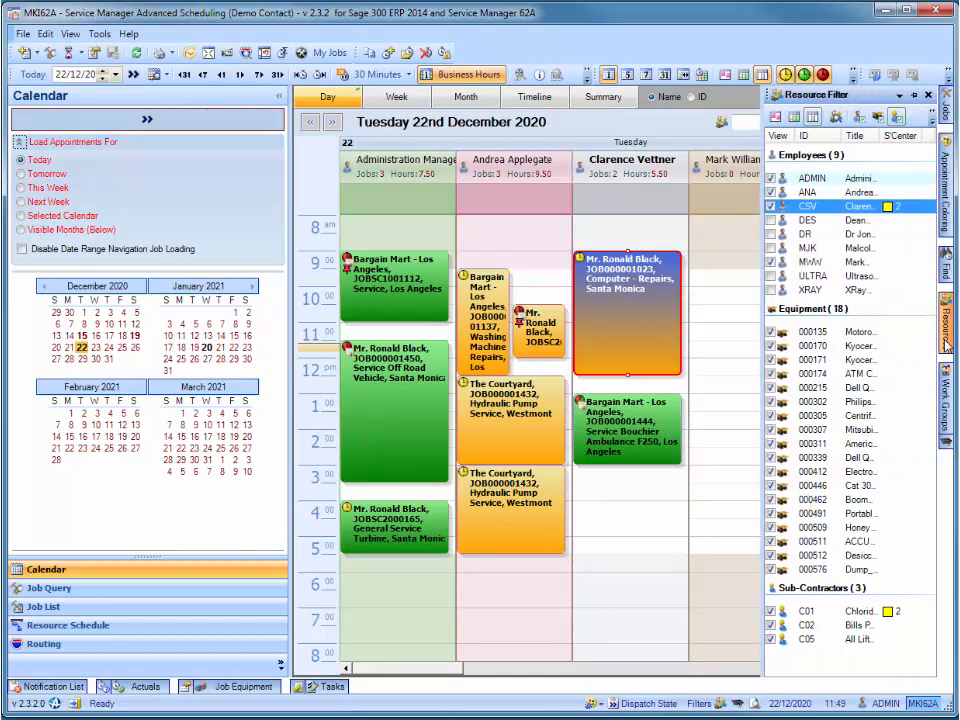
pyautogui.click(862, 118)
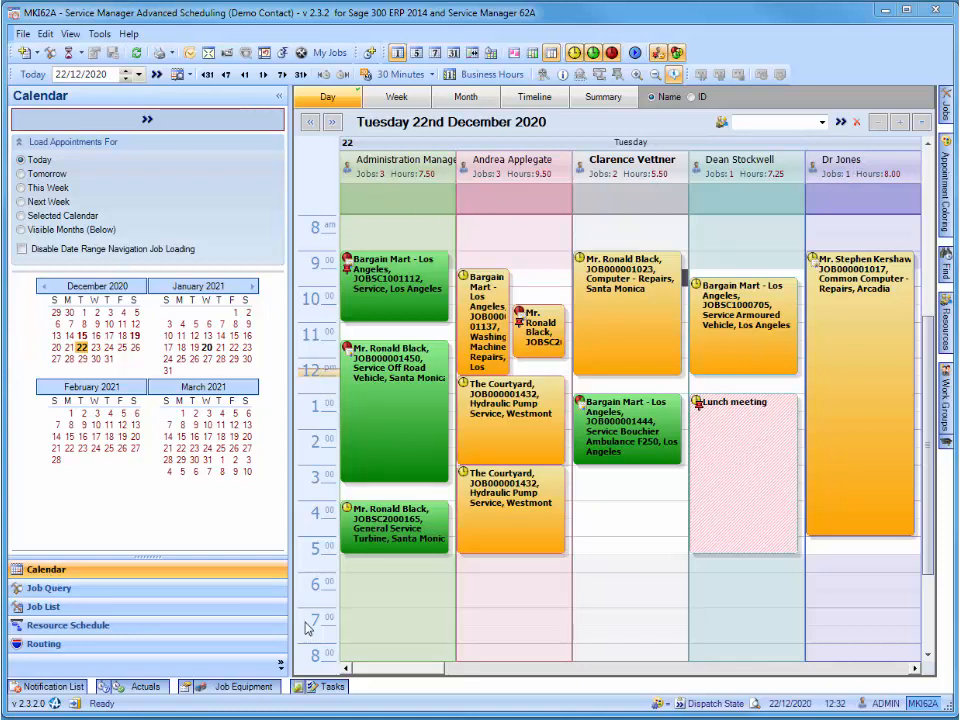
# - Set the calendar's time slots to 1 Hour, and zoom in and out to bring them back to 30 Minutes
pyautogui.click(400, 74)
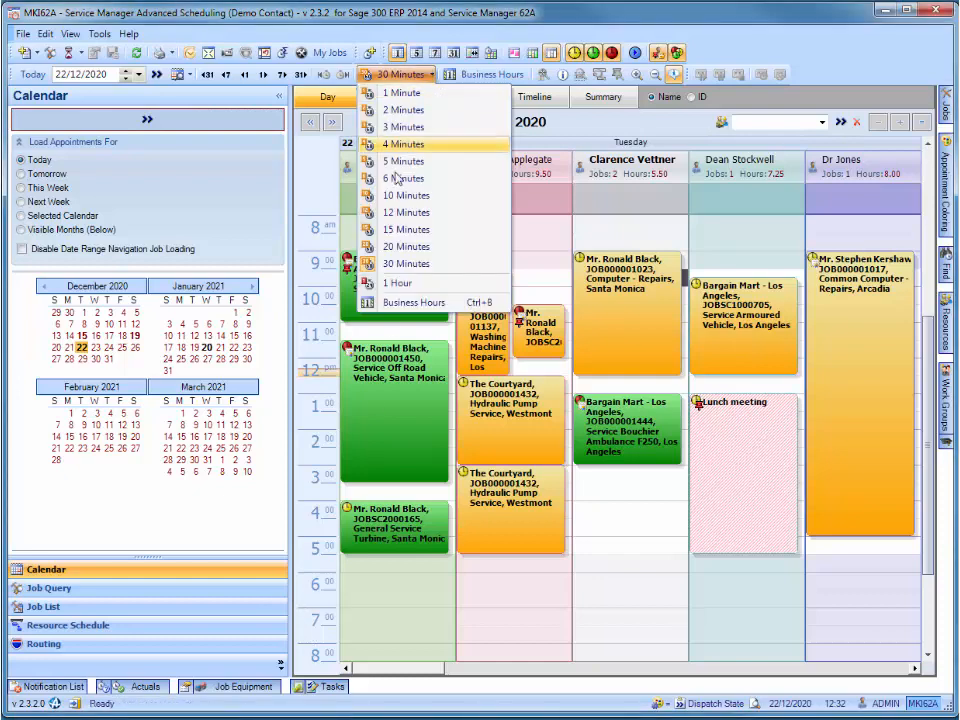
pyautogui.click(396, 283)
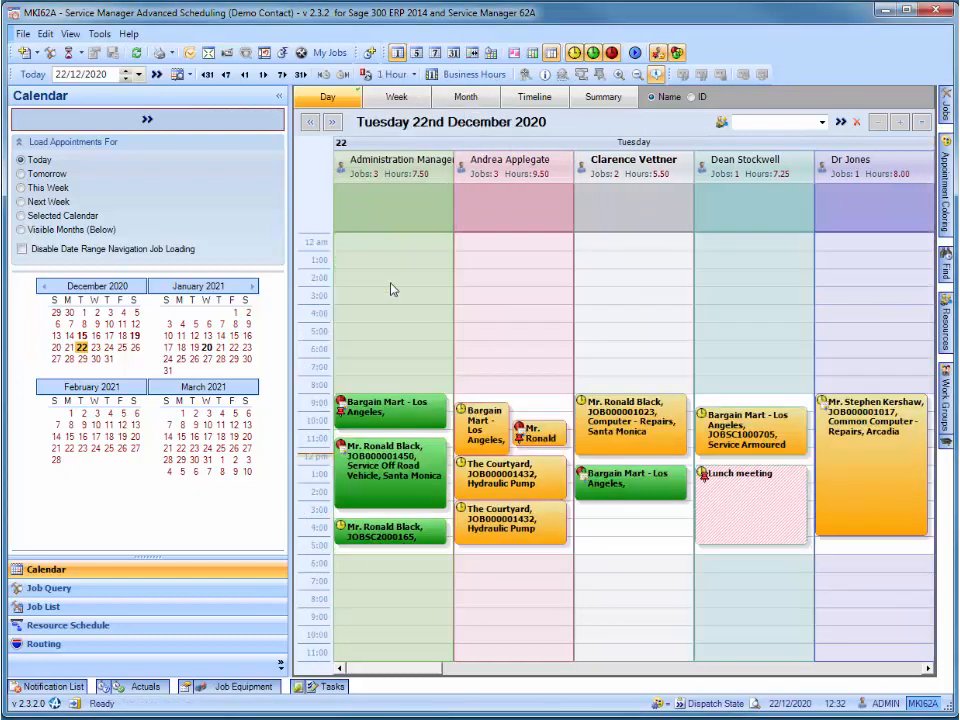
pyautogui.click(620, 76)
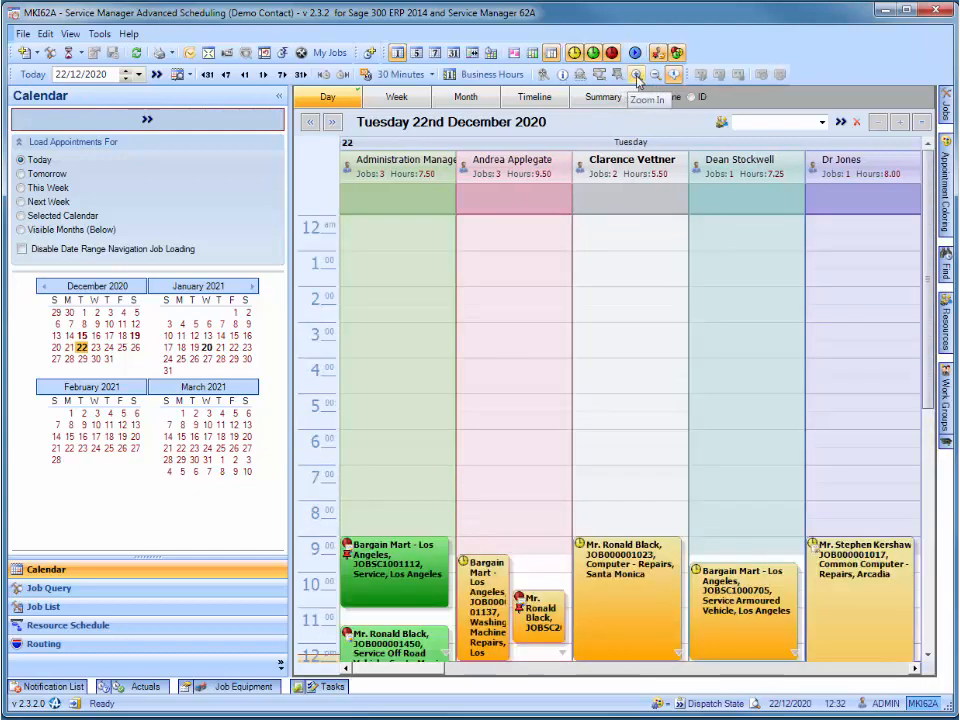
pyautogui.click(636, 76)
pyautogui.moveTo(935, 395); pyautogui.dragTo(930, 446)
pyautogui.click(655, 76)
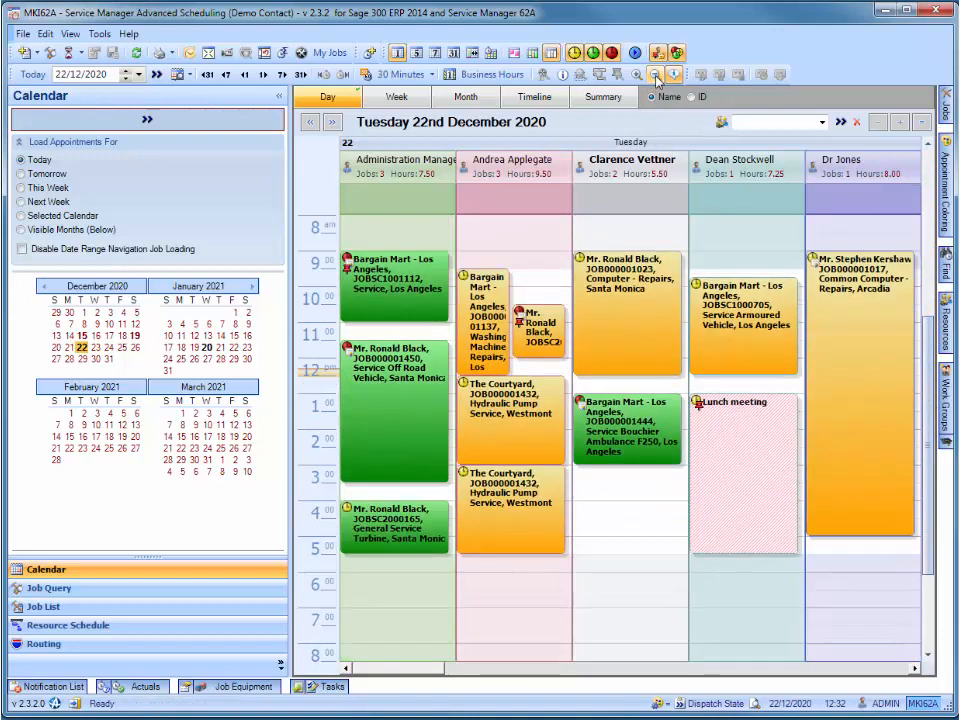
pyautogui.moveTo(633, 360)
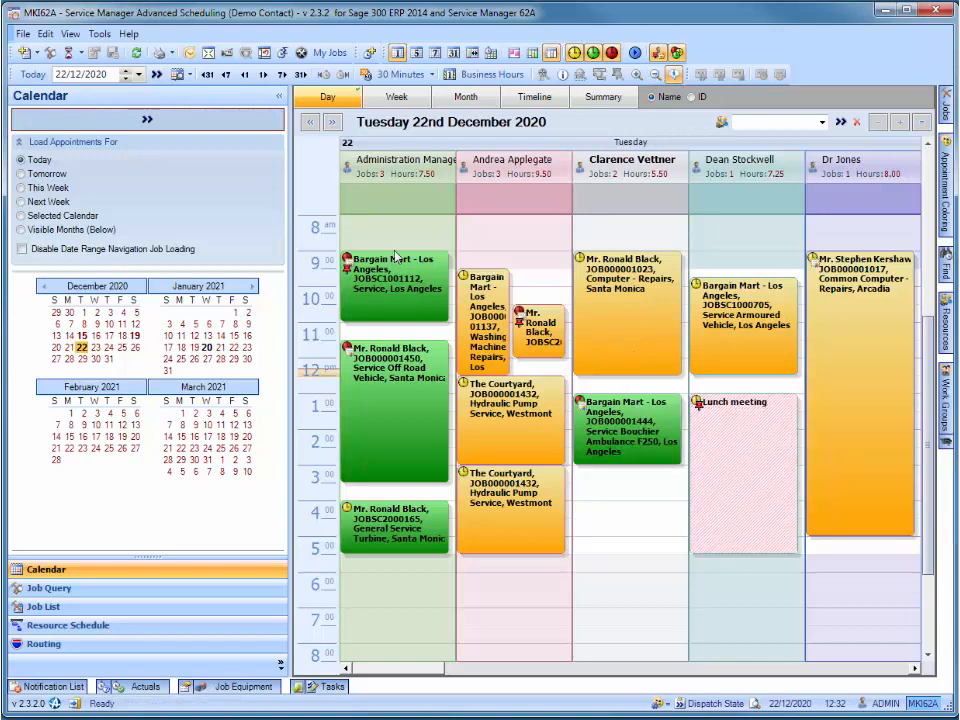
# - Browse the daily appointments from 22nd to 24th December 2020, and return to the date 23/12/2020
pyautogui.click(334, 122)
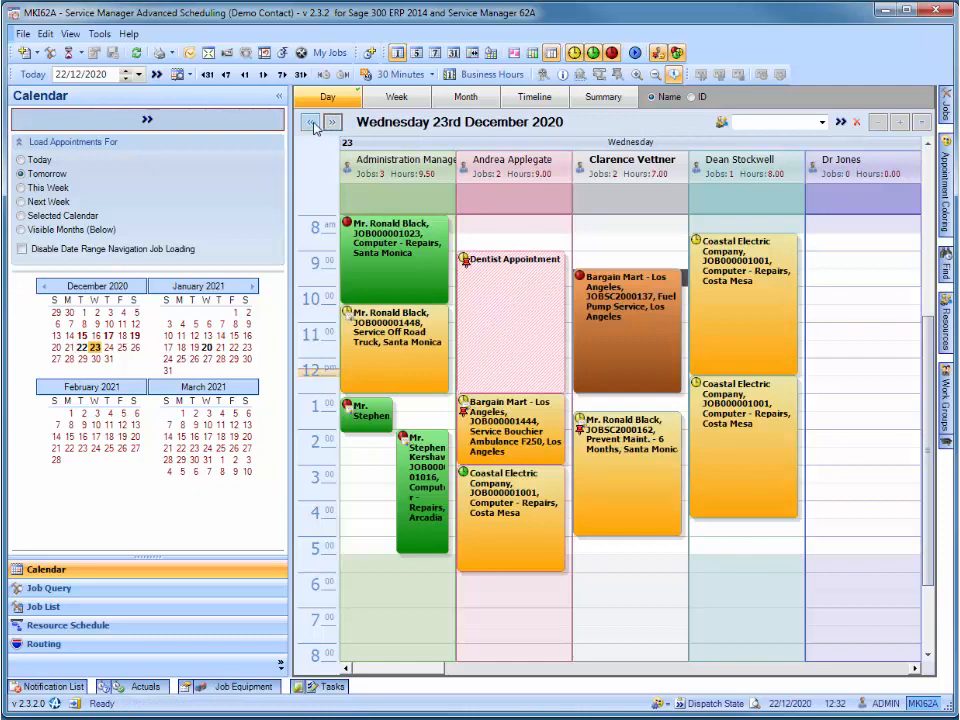
pyautogui.click(311, 121)
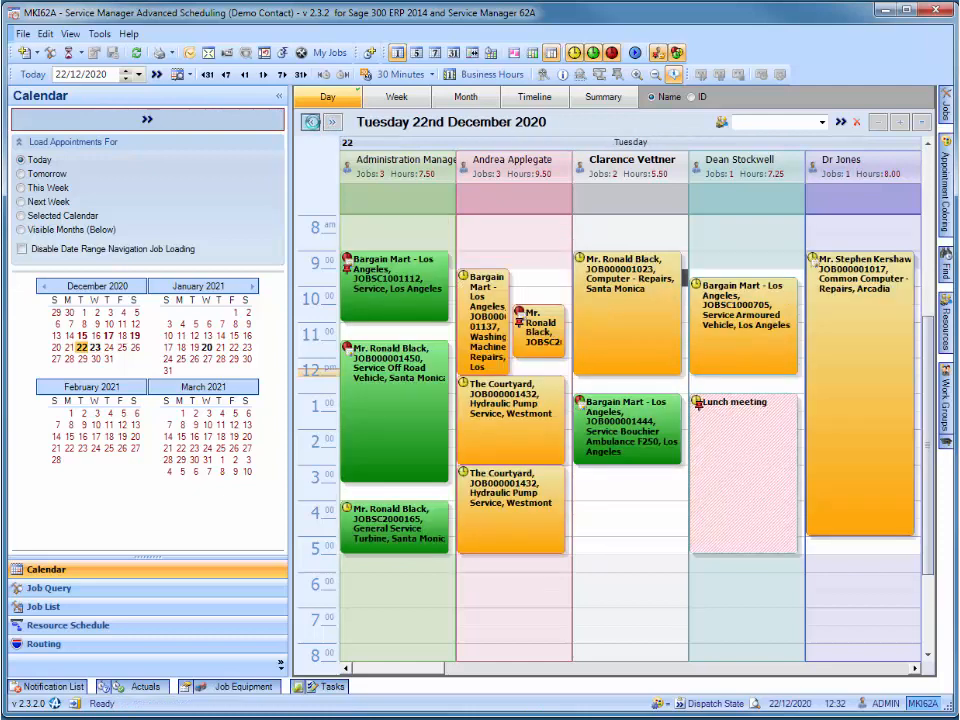
pyautogui.click(95, 348)
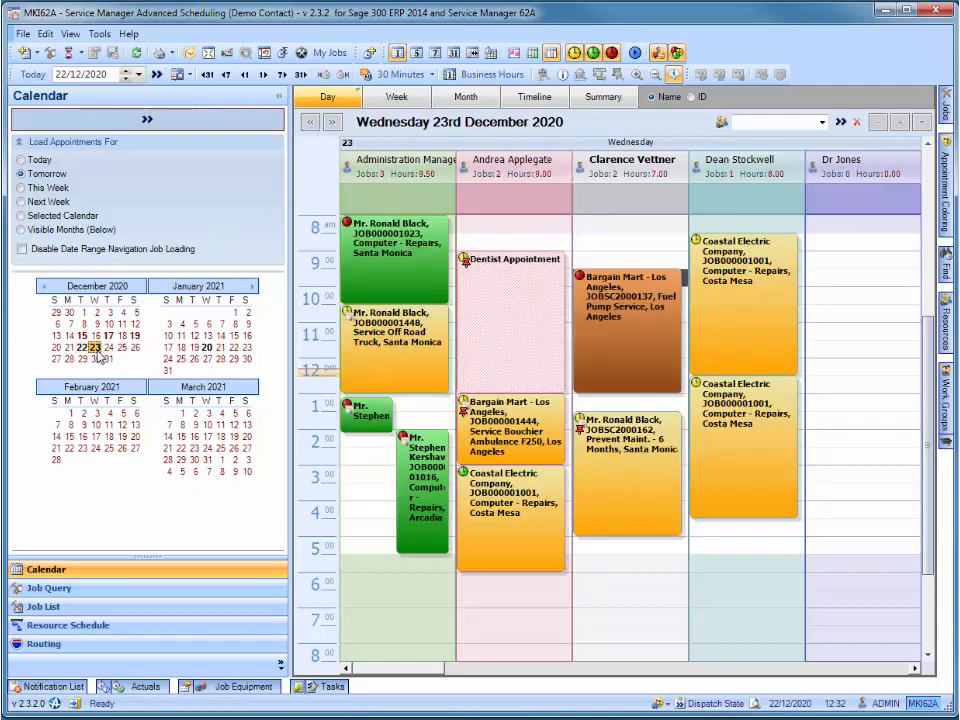
pyautogui.click(109, 352)
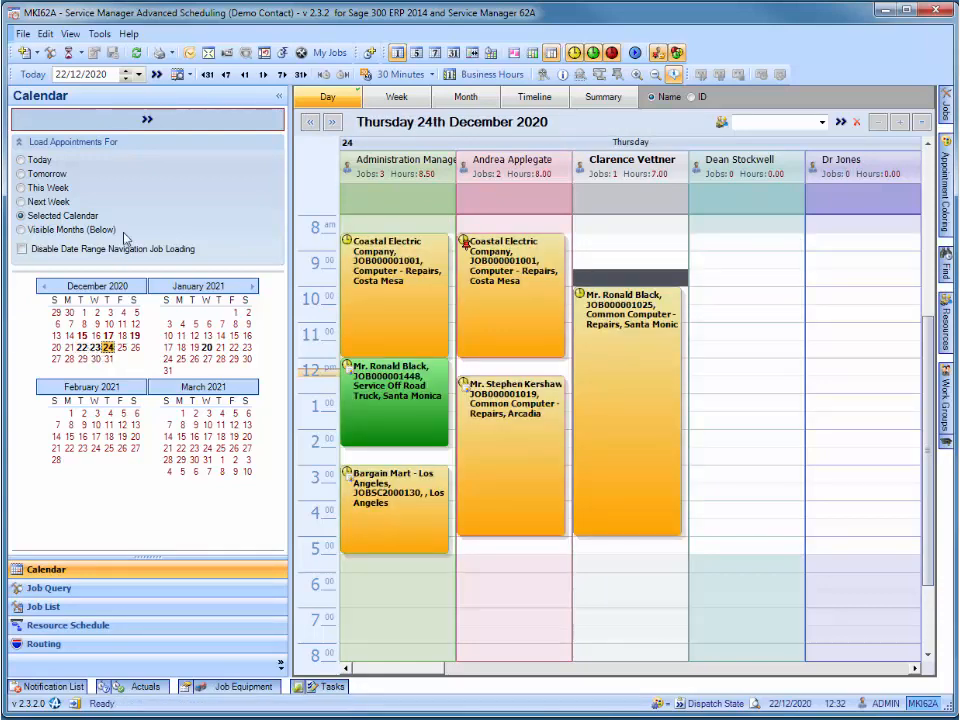
pyautogui.click(125, 71)
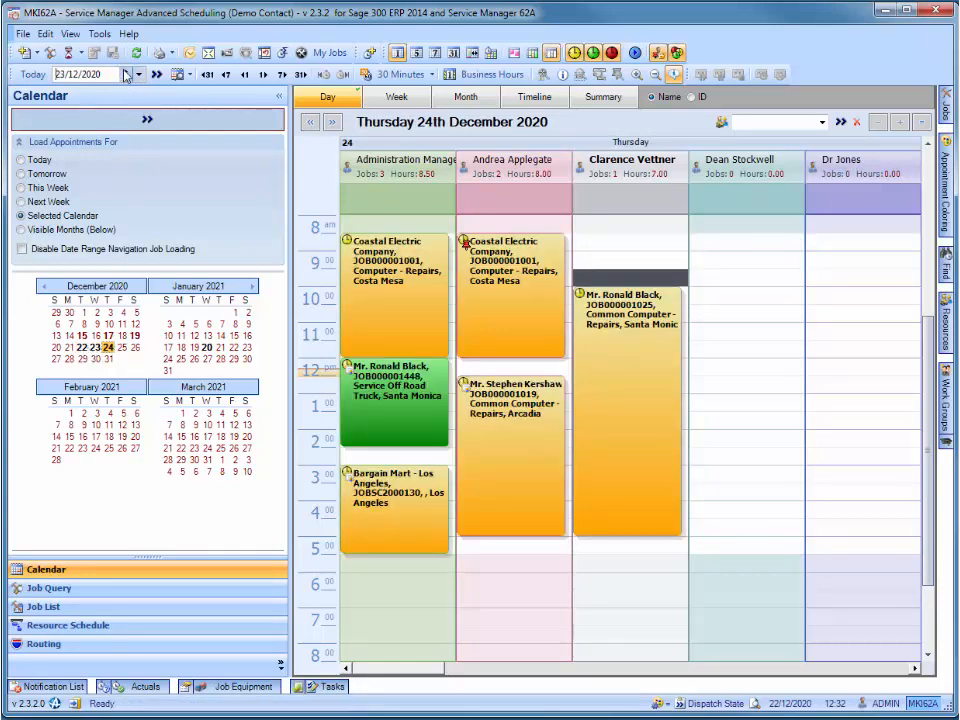
pyautogui.click(157, 76)
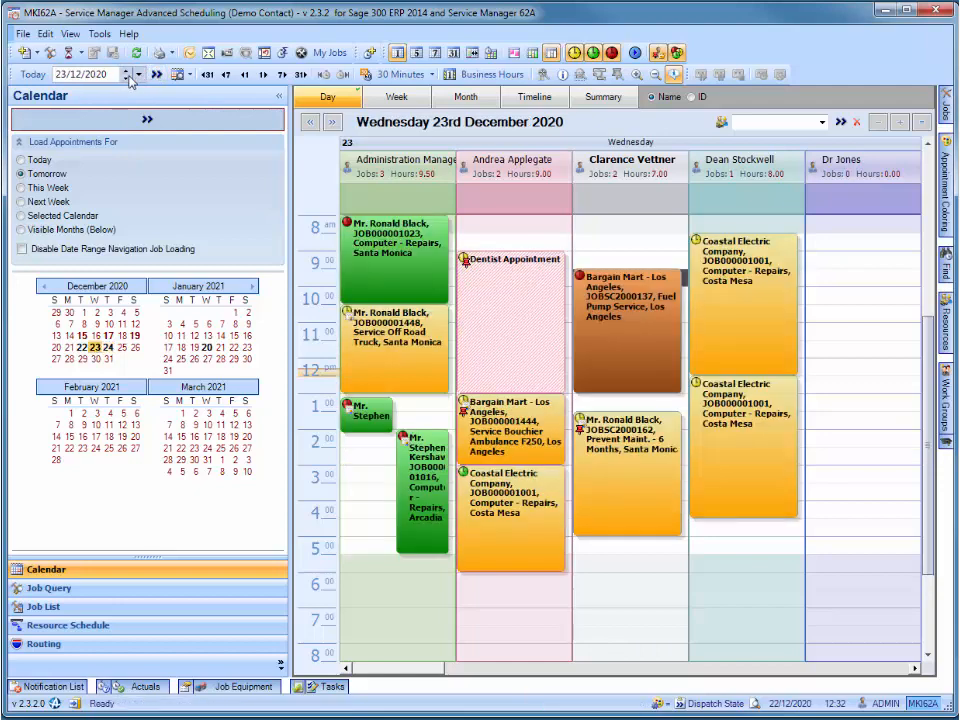
# - Load the appointments for 22/12/2020, and show the day calendar with no grouping
pyautogui.click(126, 77)
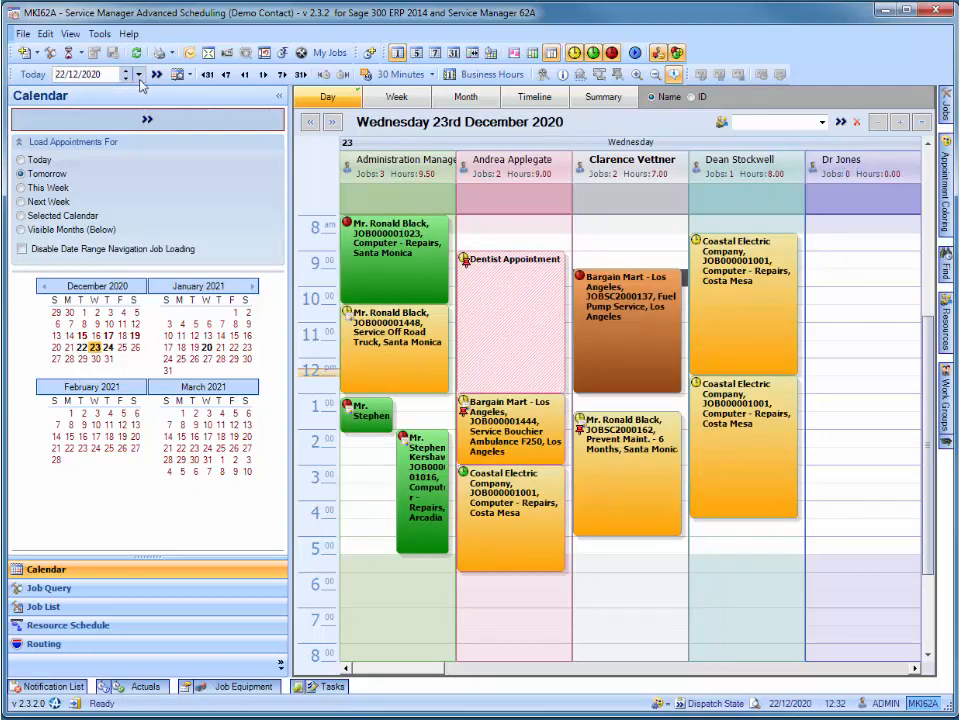
pyautogui.click(157, 75)
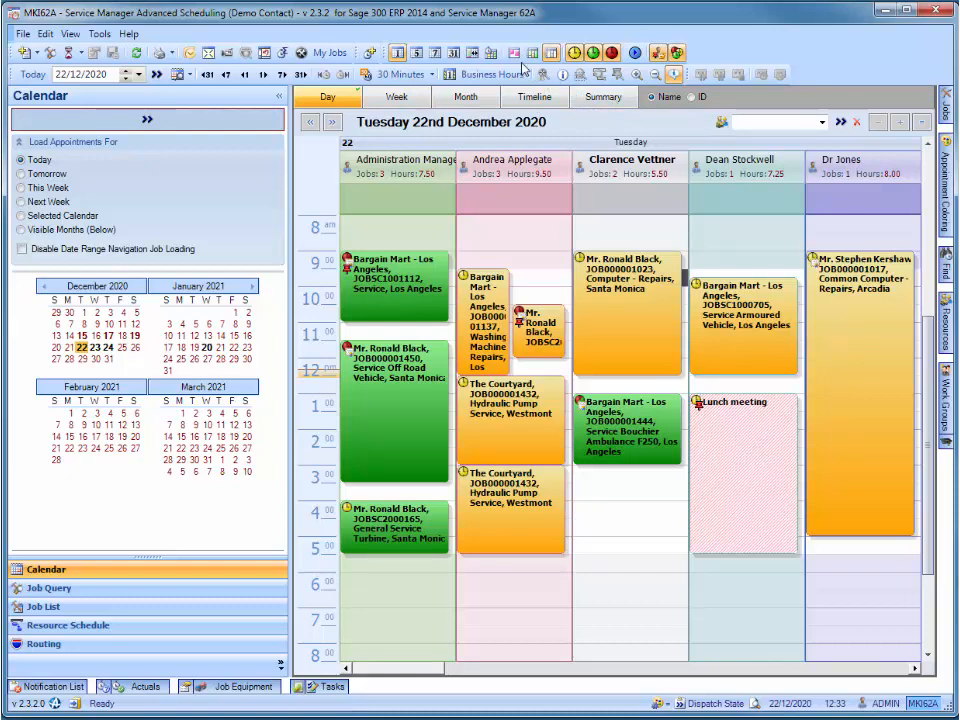
pyautogui.click(550, 55)
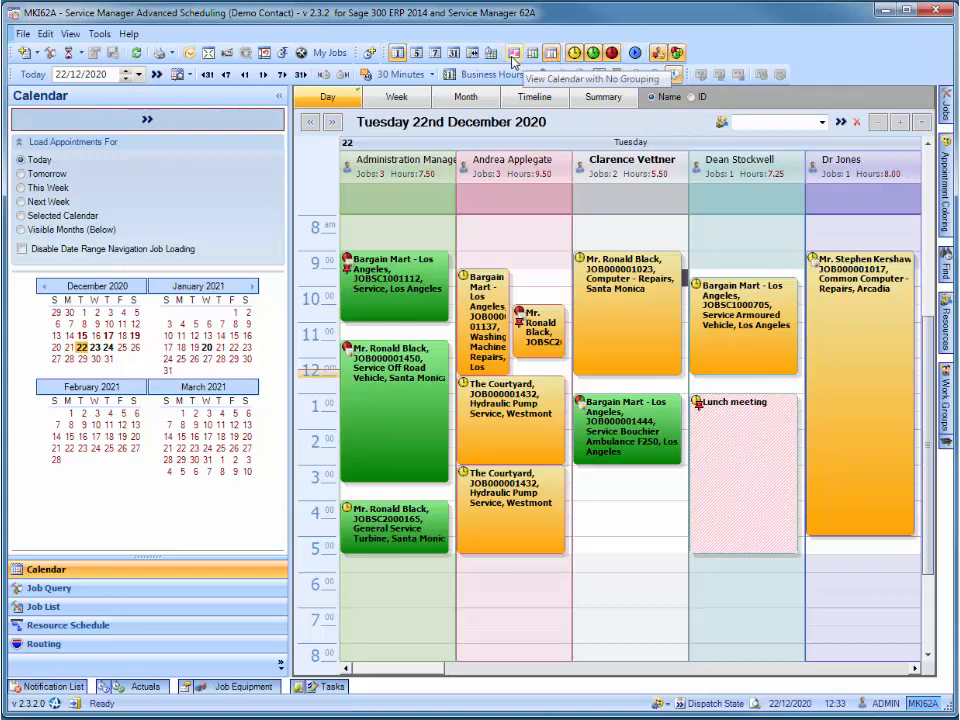
pyautogui.click(513, 55)
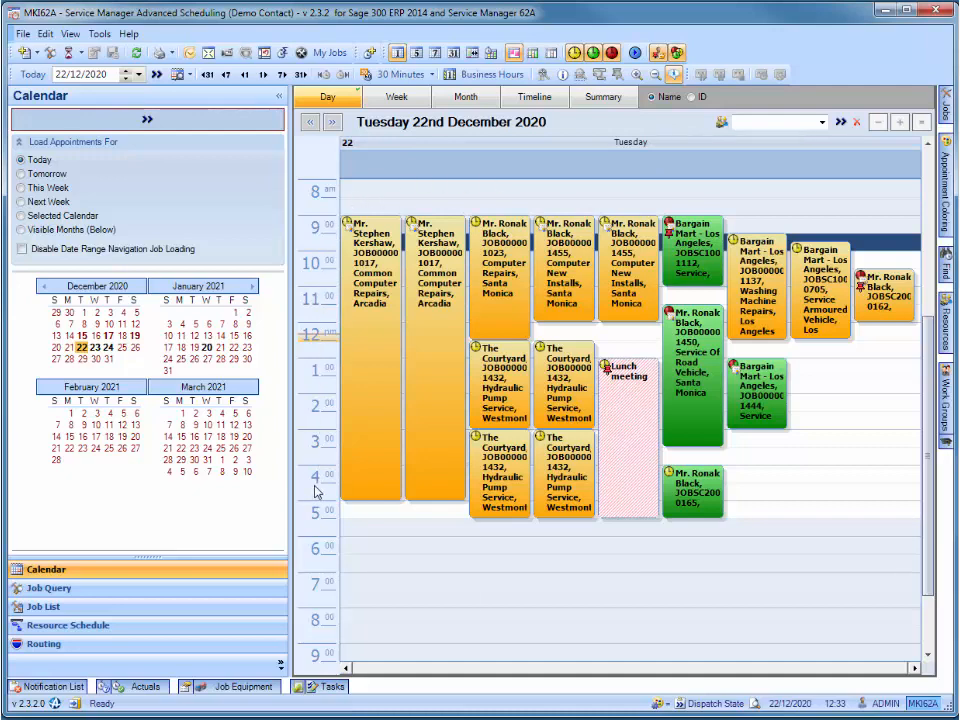
# - Restore the day calendar's grouping into one column per resource, and look across the resource columns
pyautogui.click(535, 54)
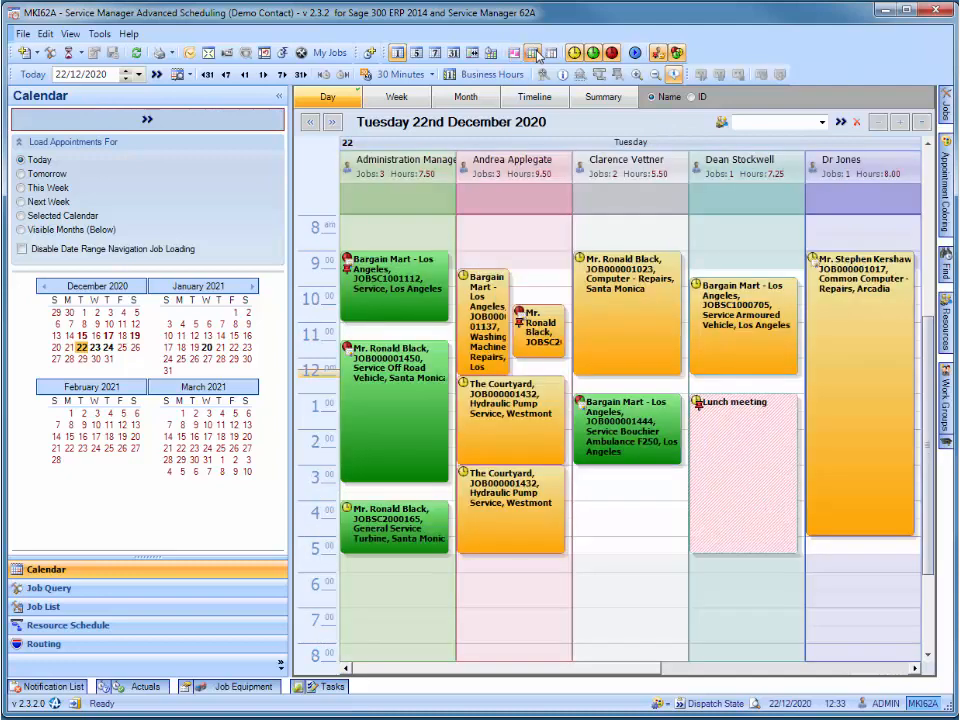
pyautogui.moveTo(462, 679)
pyautogui.mouseDown()
pyautogui.moveTo(772, 675)
pyautogui.moveTo(457, 677)
pyautogui.mouseUp()
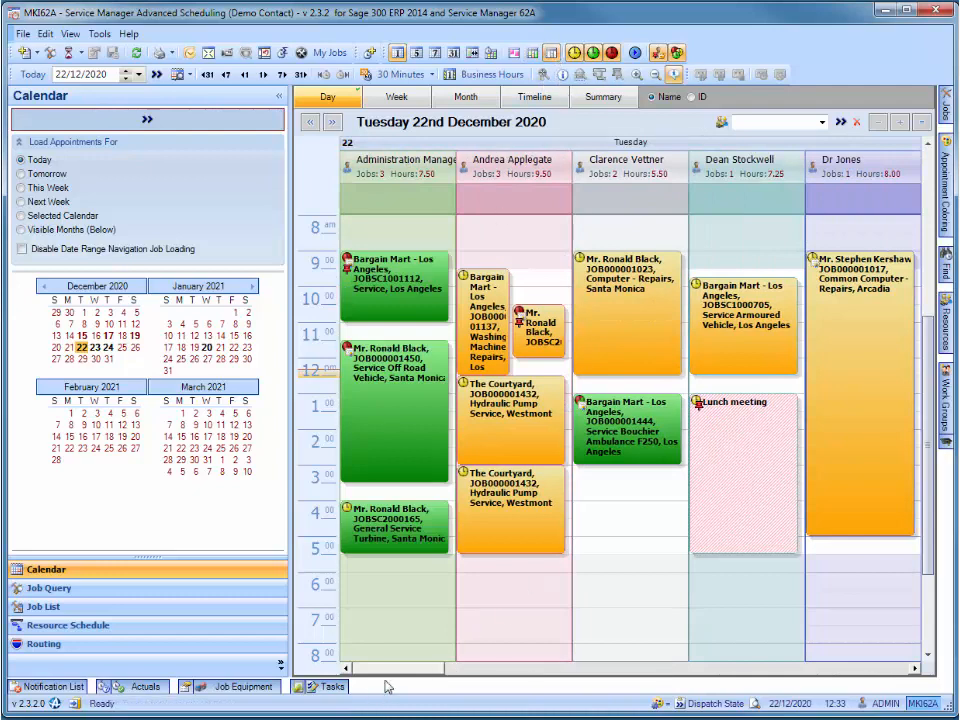
pyautogui.moveTo(392, 679); pyautogui.dragTo(445, 677)
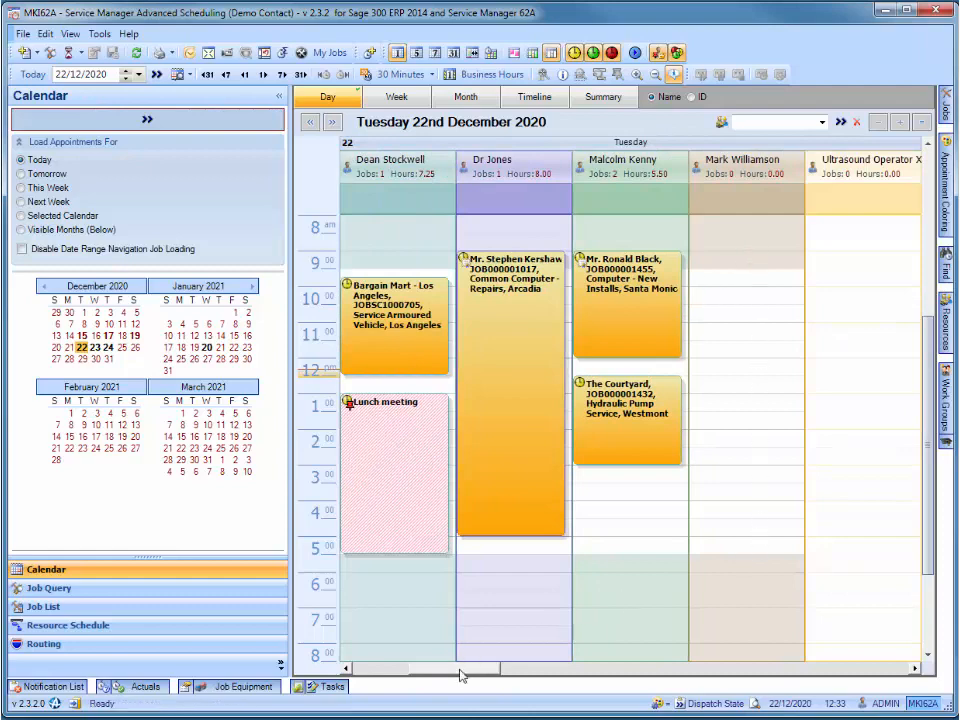
pyautogui.click(398, 669)
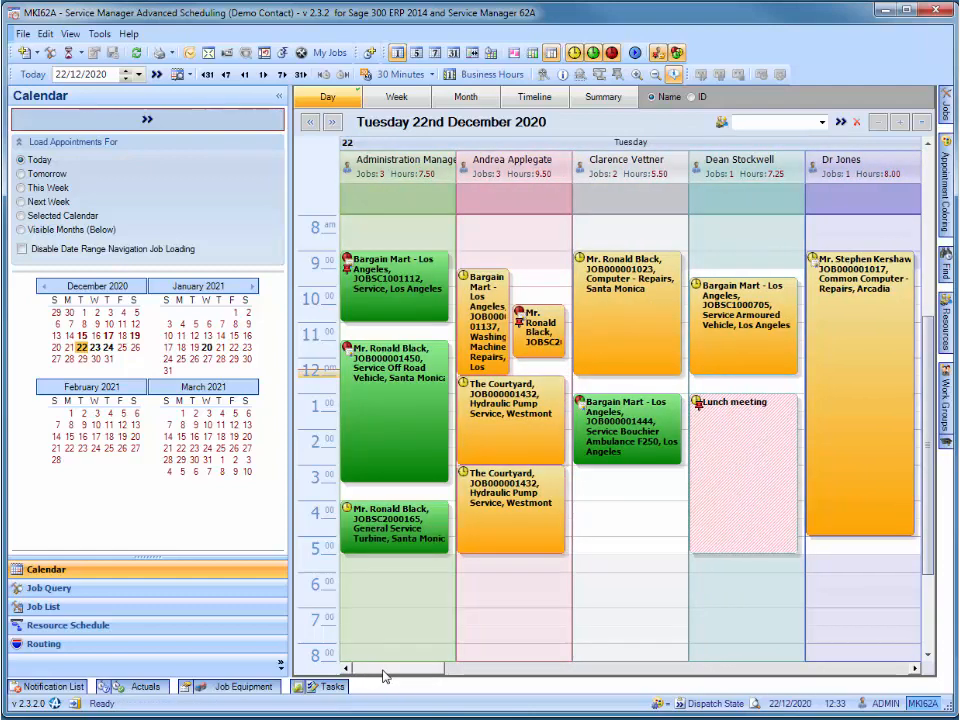
# - Show the week calendar, limit it to the work week, and look across its resources and days
pyautogui.click(410, 98)
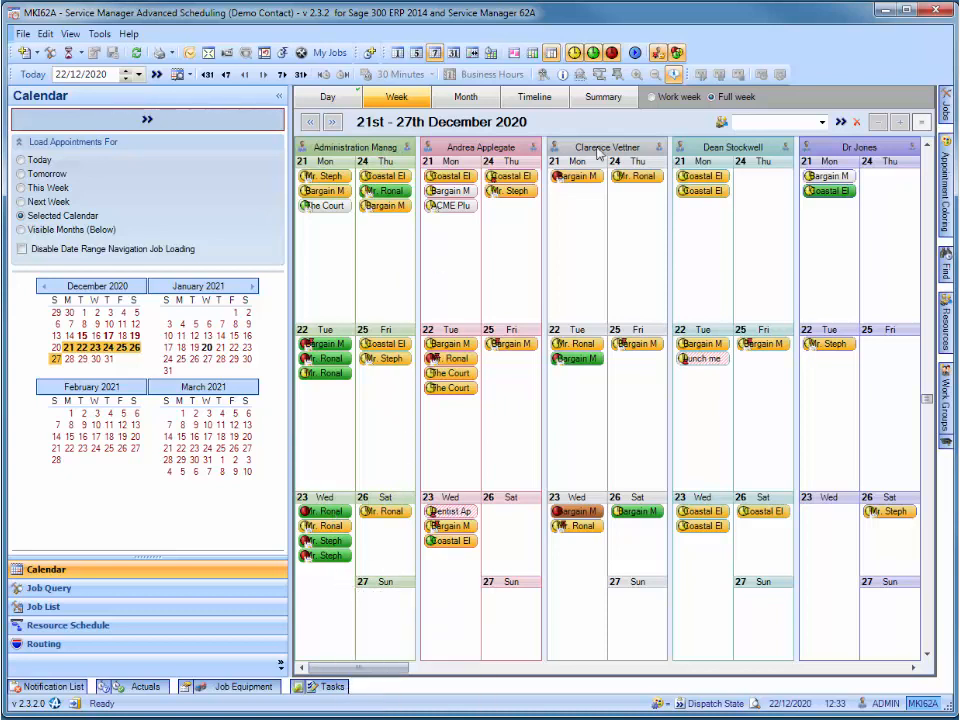
pyautogui.click(653, 97)
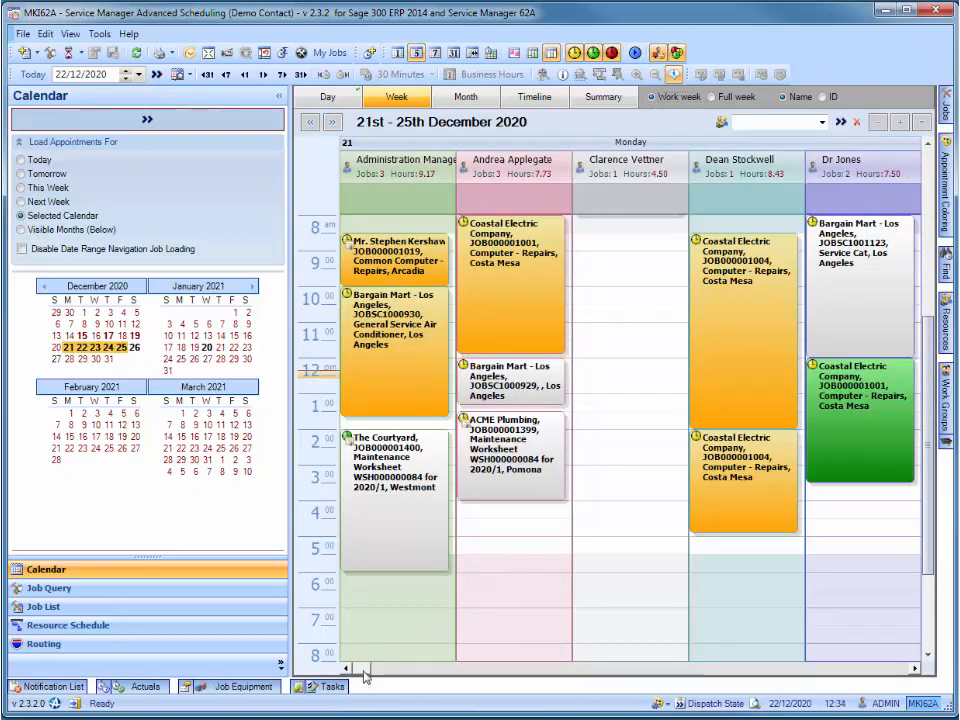
pyautogui.moveTo(365, 674); pyautogui.dragTo(505, 669)
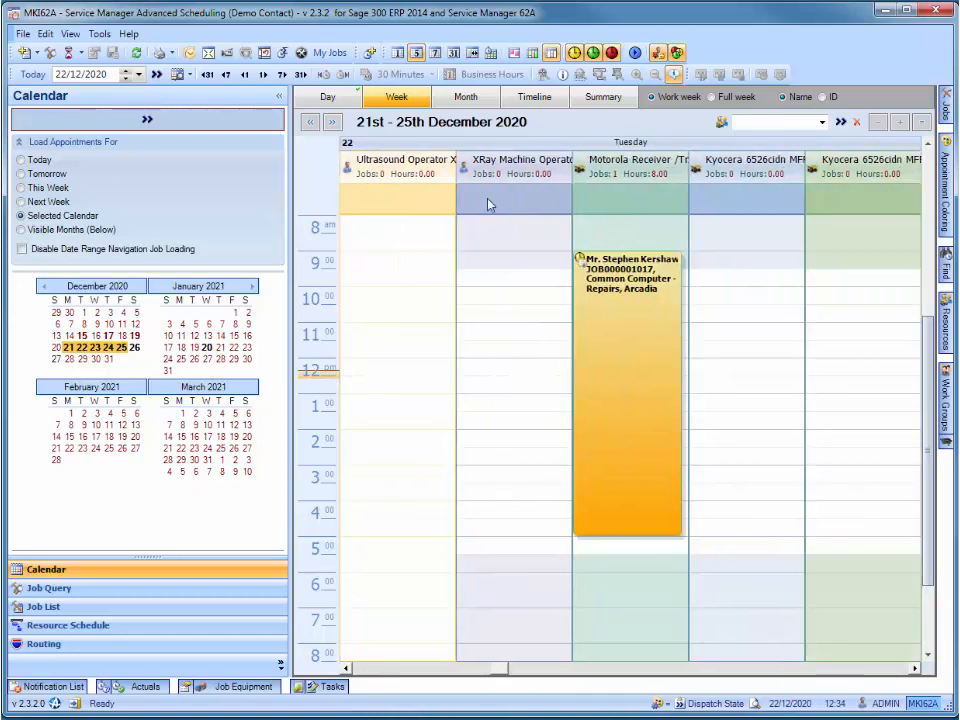
# - From the December 2020 month view, inspect ANA's appointment on the 8th and her day view for the 9th, and return to the month
pyautogui.click(466, 97)
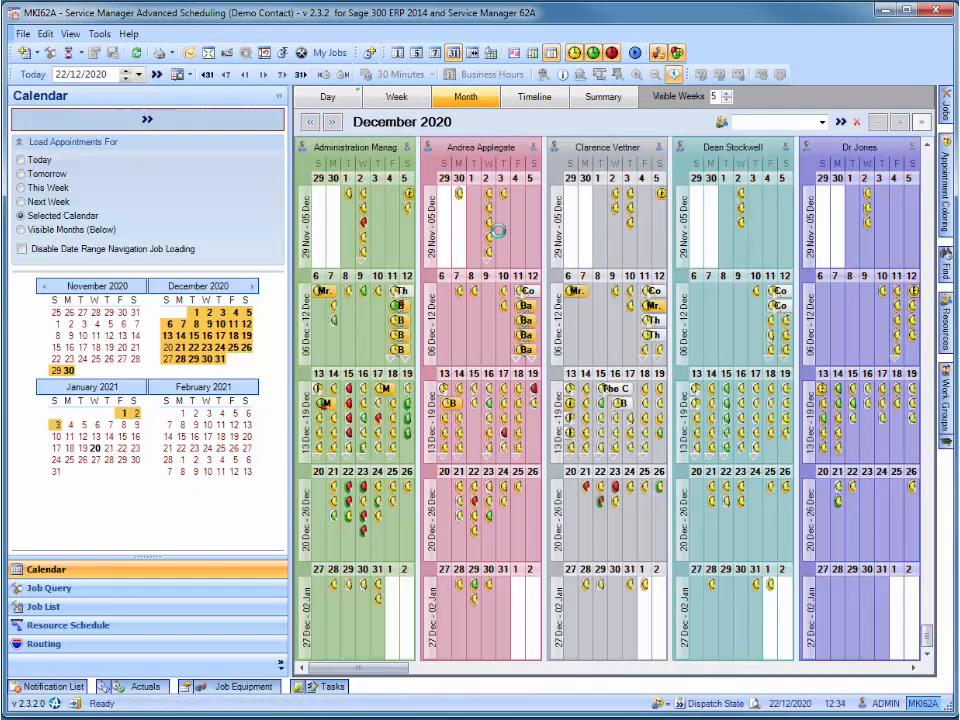
pyautogui.doubleClick(476, 296)
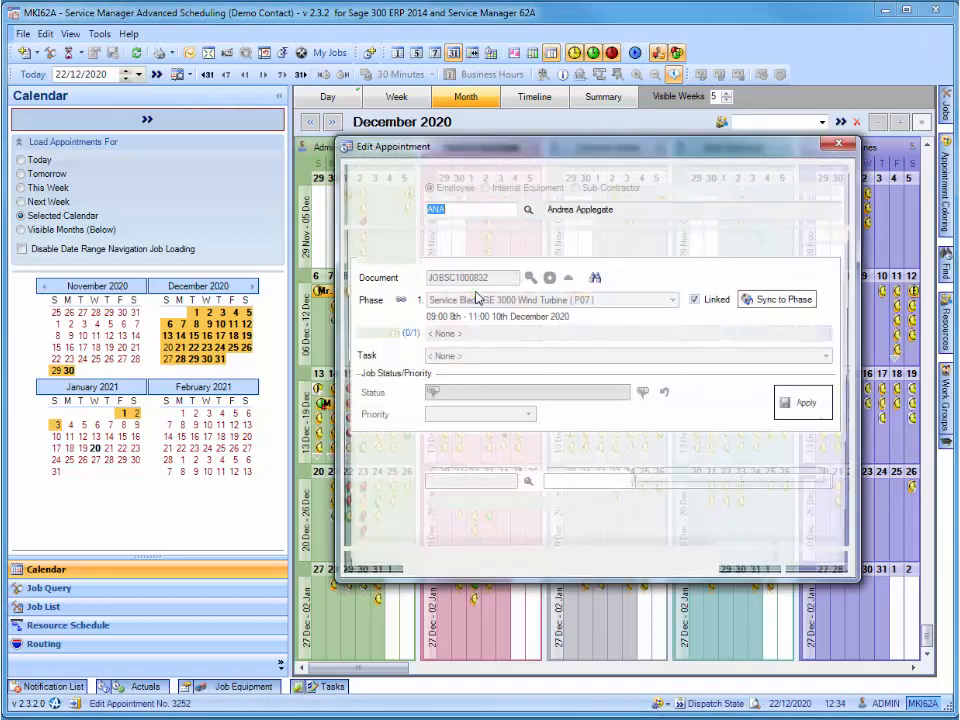
pyautogui.click(843, 144)
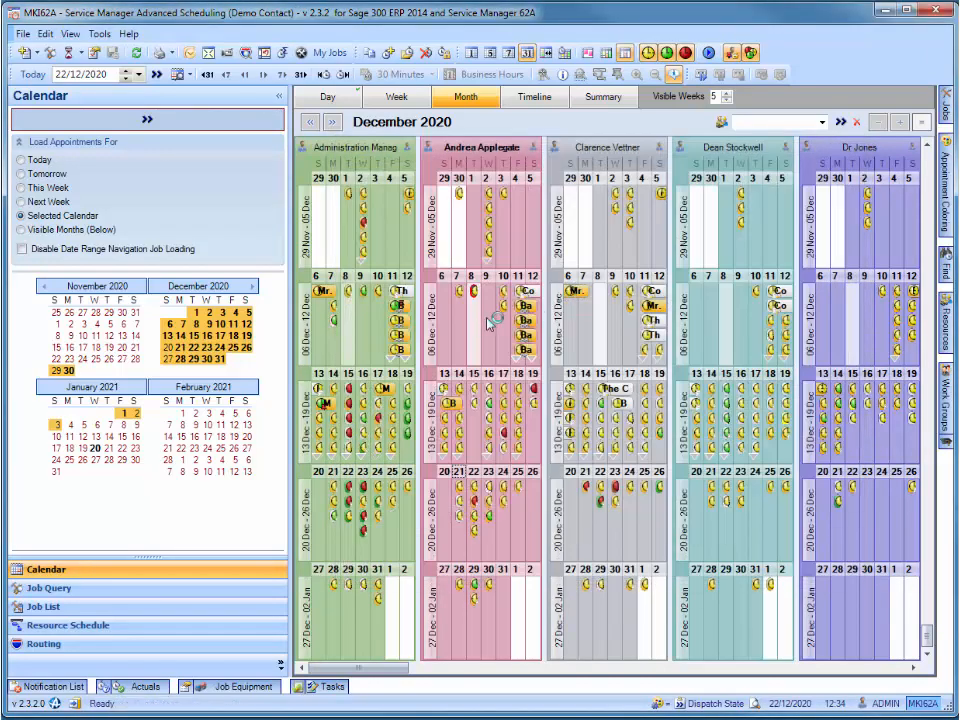
pyautogui.doubleClick(487, 322)
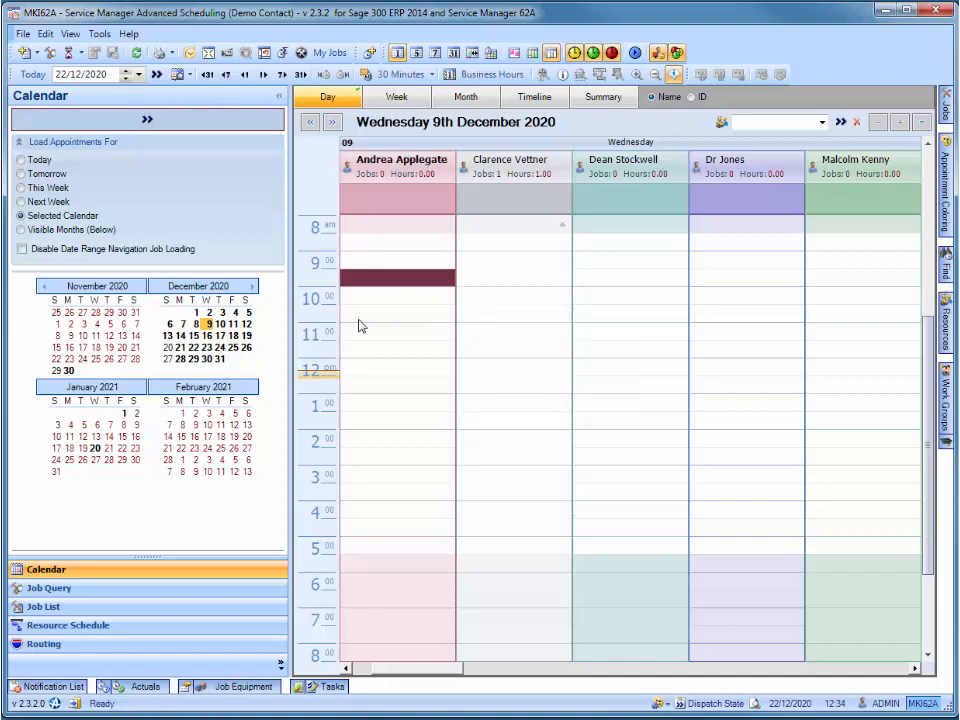
pyautogui.click(489, 99)
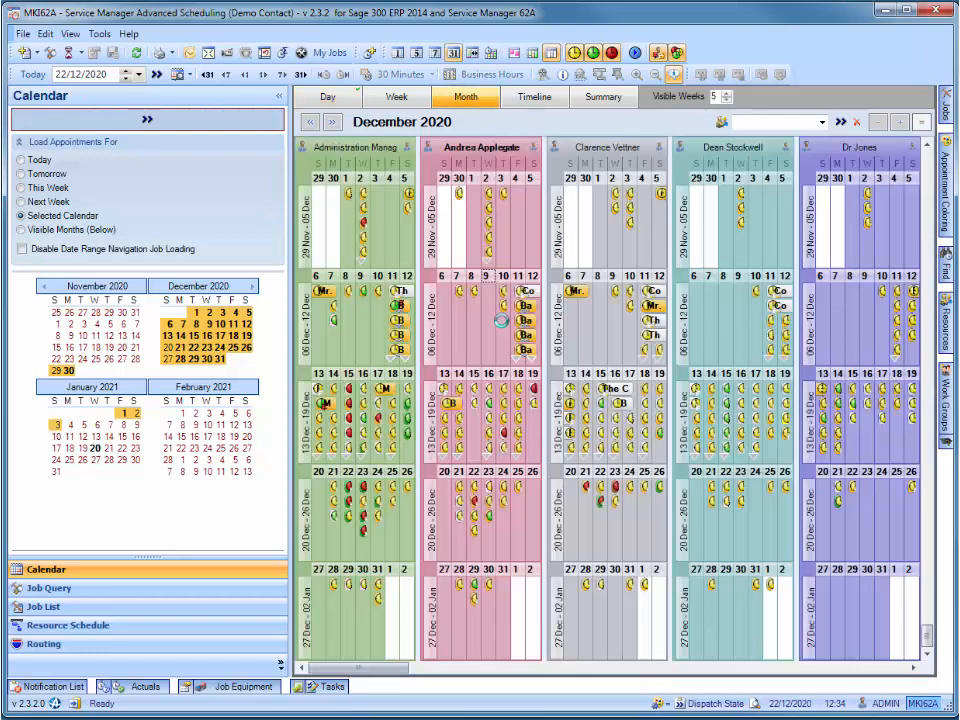
# - Show the timeline with resources listed by ID, and expand the resource rows before restoring their compact height
pyautogui.click(524, 97)
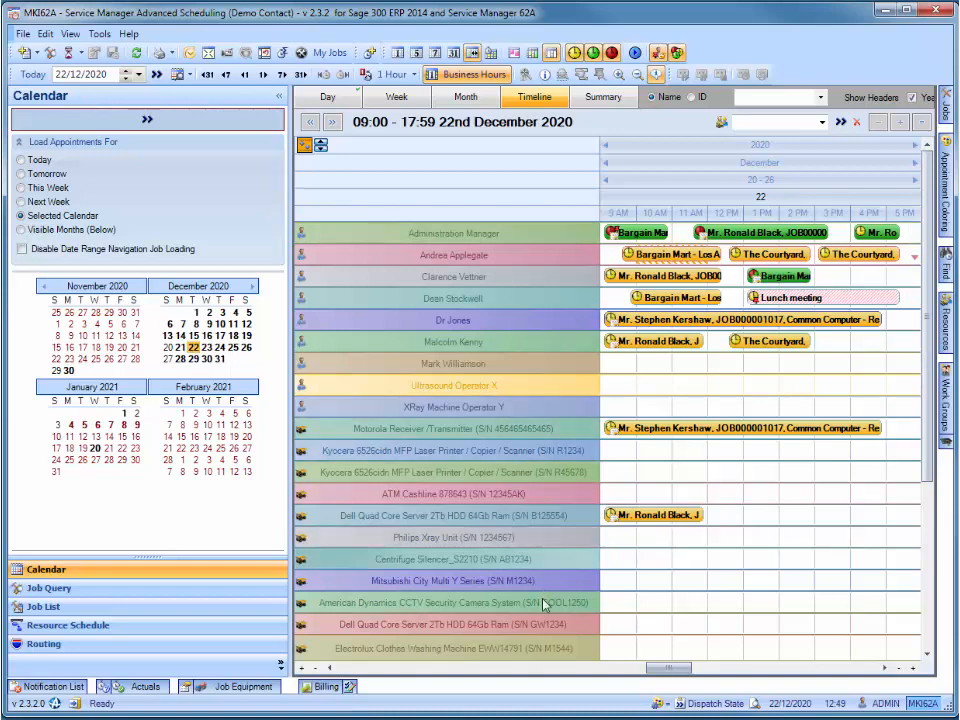
pyautogui.click(694, 98)
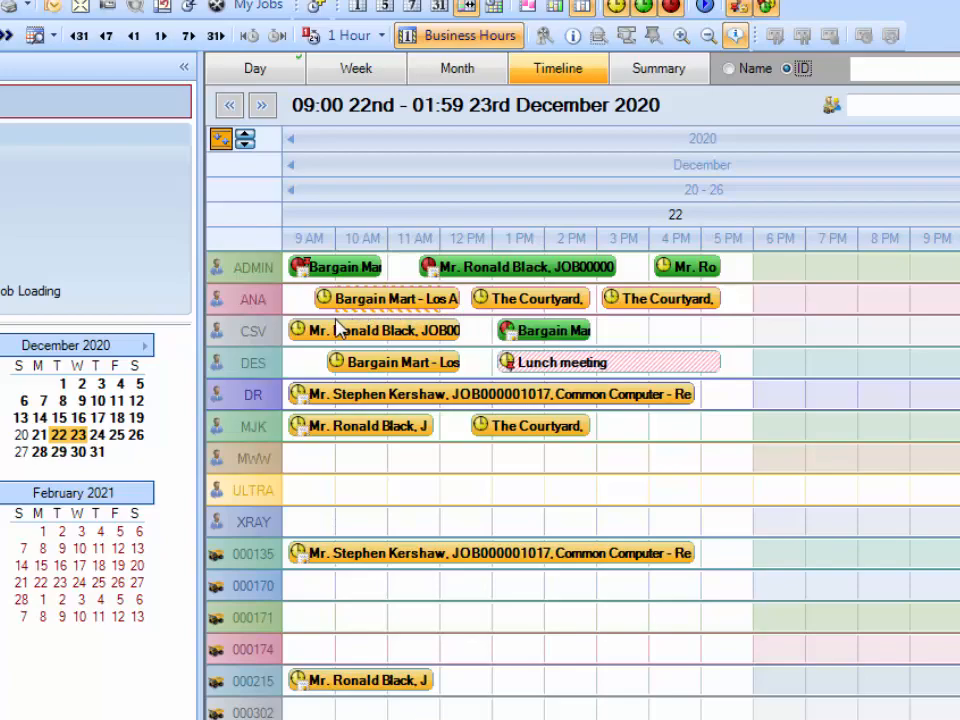
pyautogui.moveTo(337, 330)
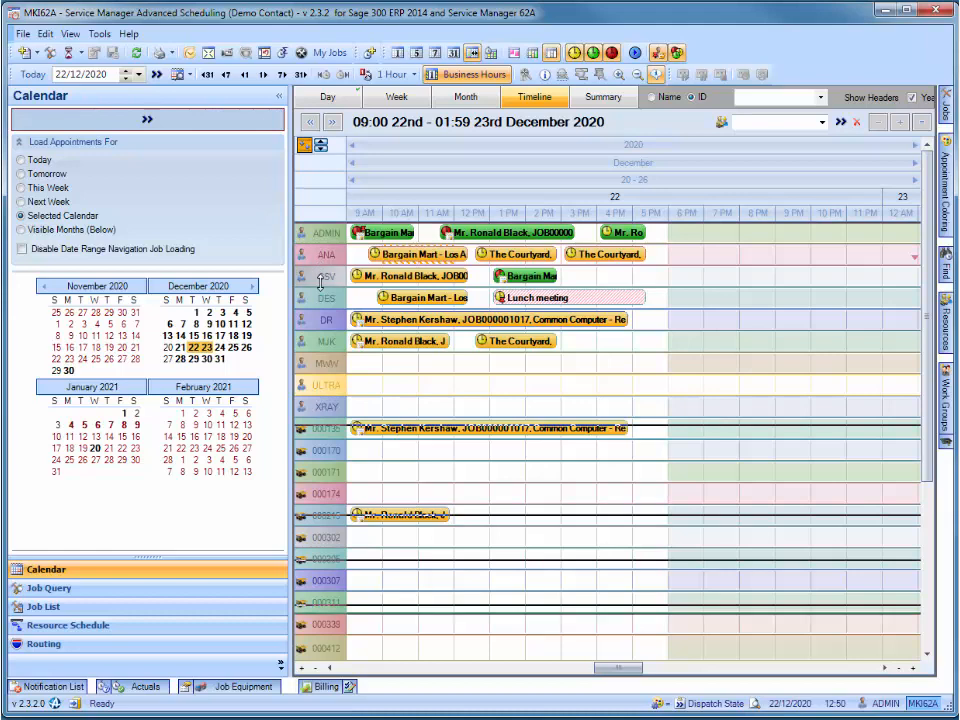
pyautogui.click(321, 145)
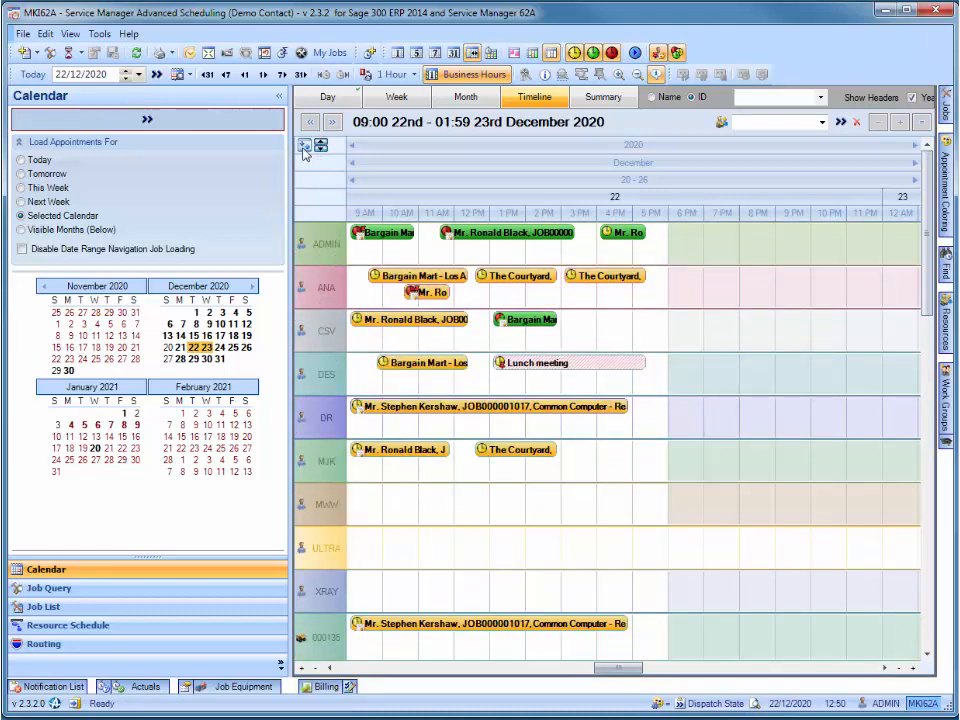
pyautogui.click(304, 147)
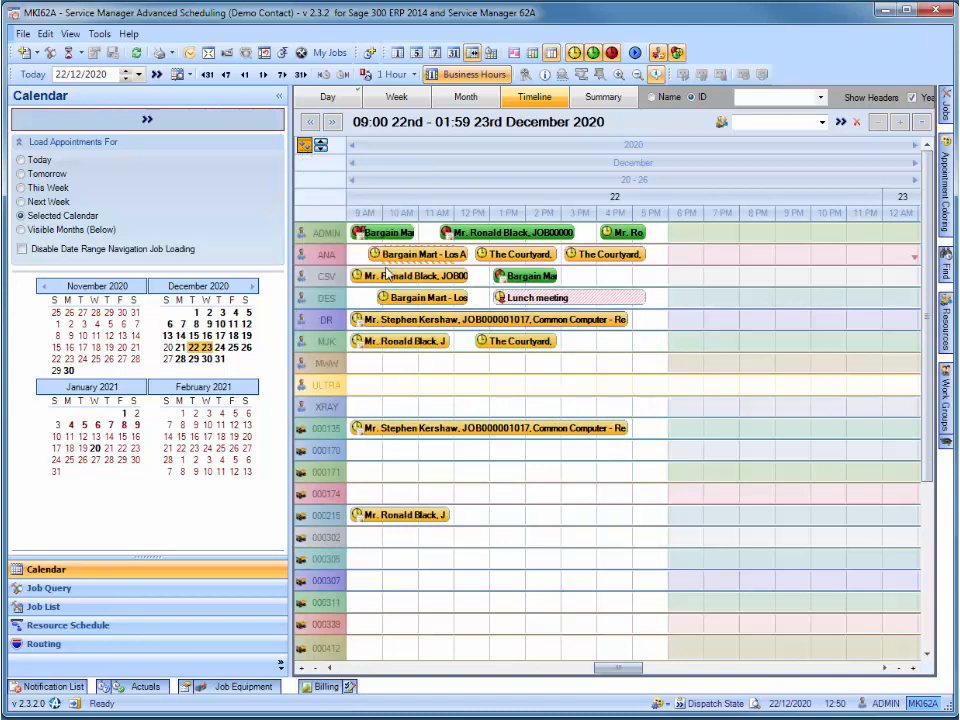
# - Show more and fewer timeline columns, narrowing the visible range to 09:00 - 16:59 on 22nd December 2020
pyautogui.click(899, 123)
pyautogui.click(880, 124)
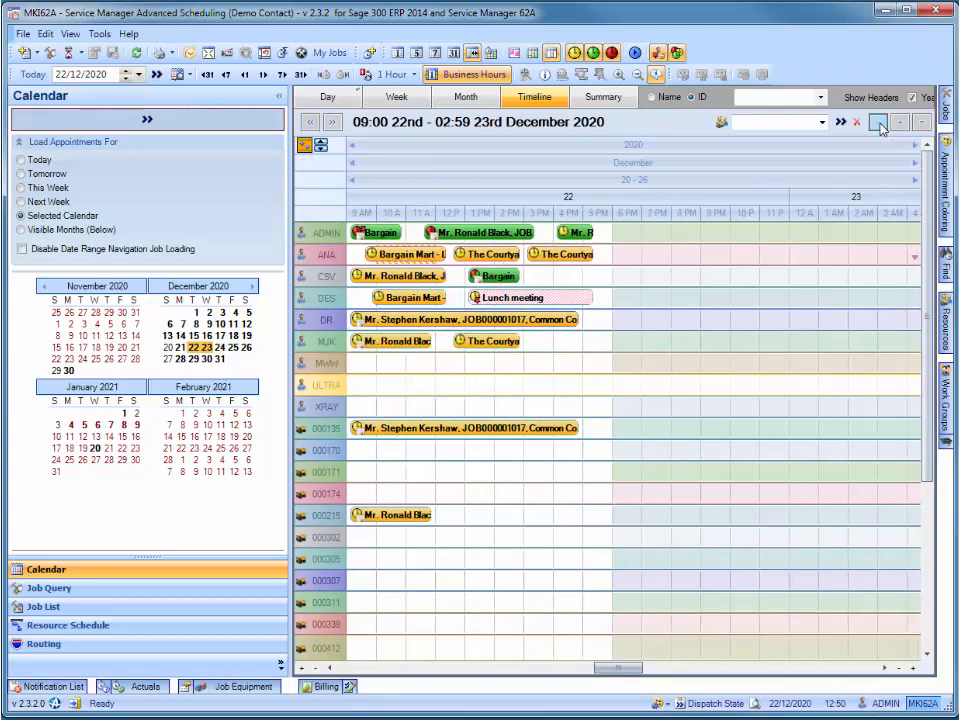
pyautogui.click(880, 124)
pyautogui.click(880, 124)
pyautogui.click(880, 124)
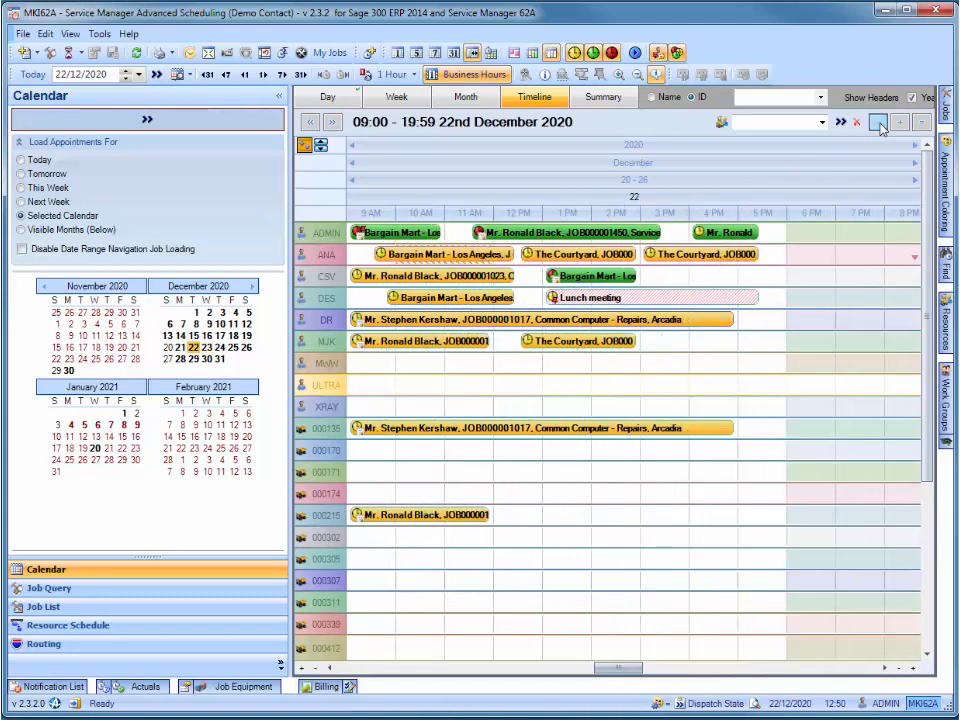
pyautogui.click(880, 124)
pyautogui.click(880, 124)
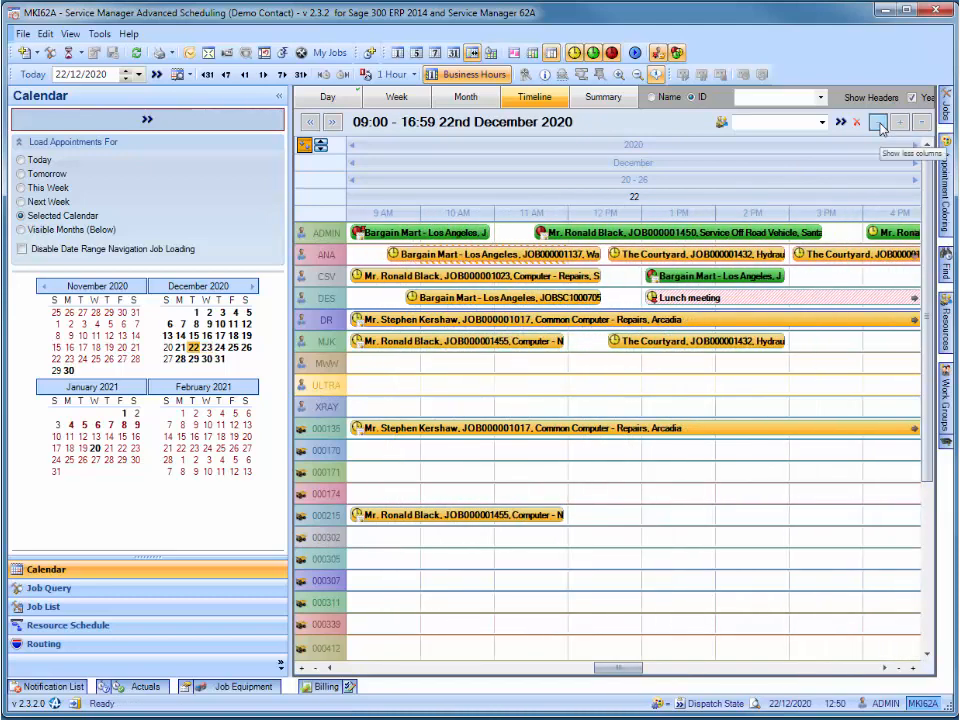
# - Load the resource summary from 22/12/2020 to 1/01/2021 by Total Hours, and reload it by Utilization
pyautogui.click(603, 97)
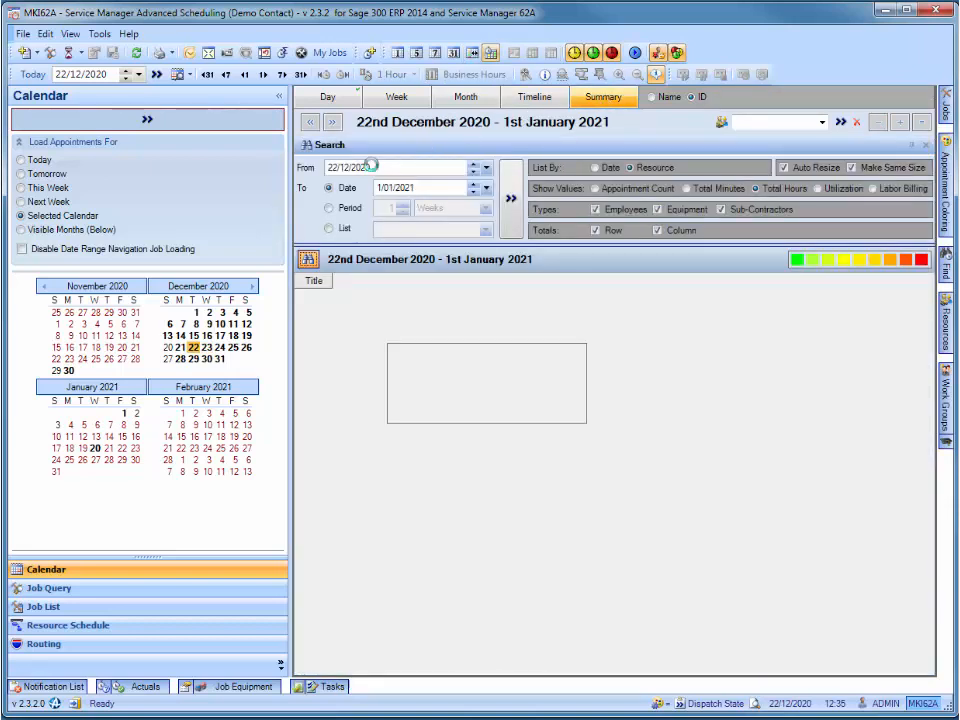
pyautogui.click(512, 203)
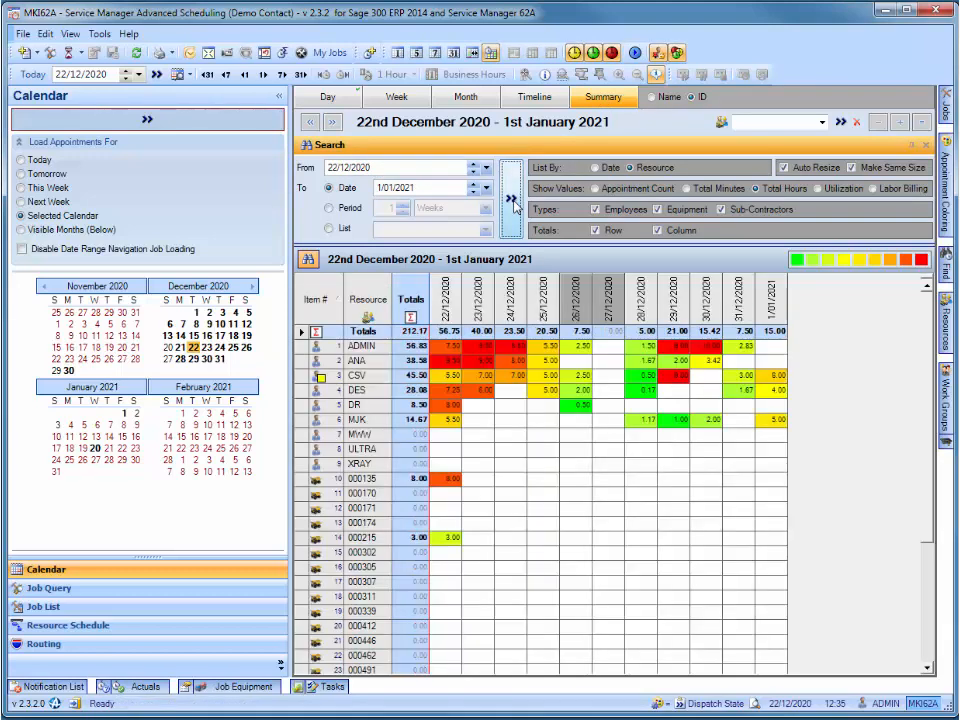
pyautogui.click(843, 189)
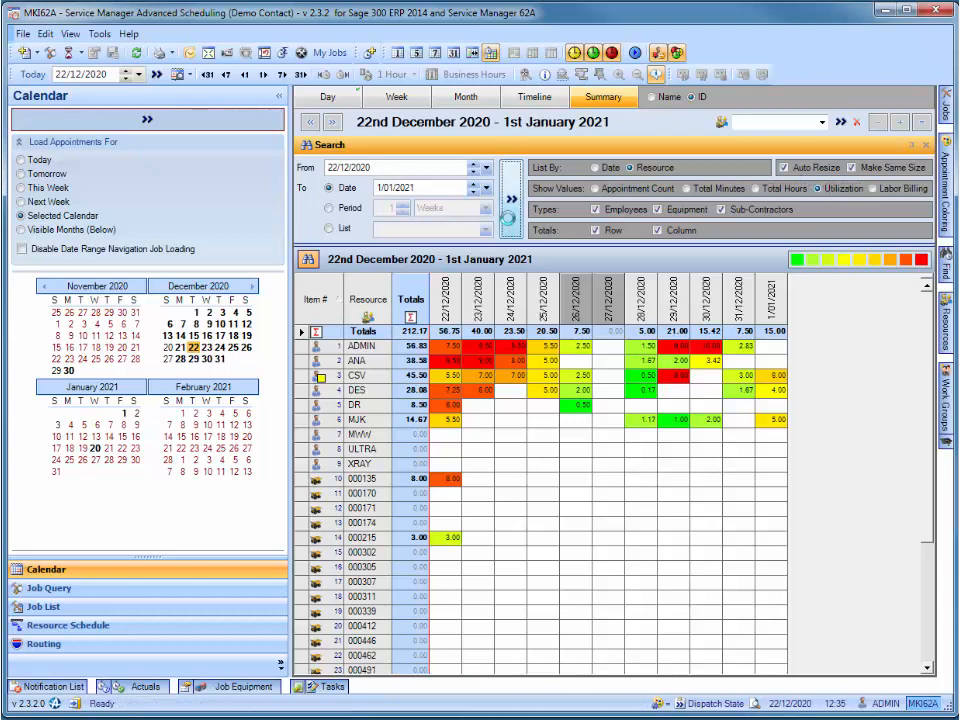
pyautogui.click(511, 220)
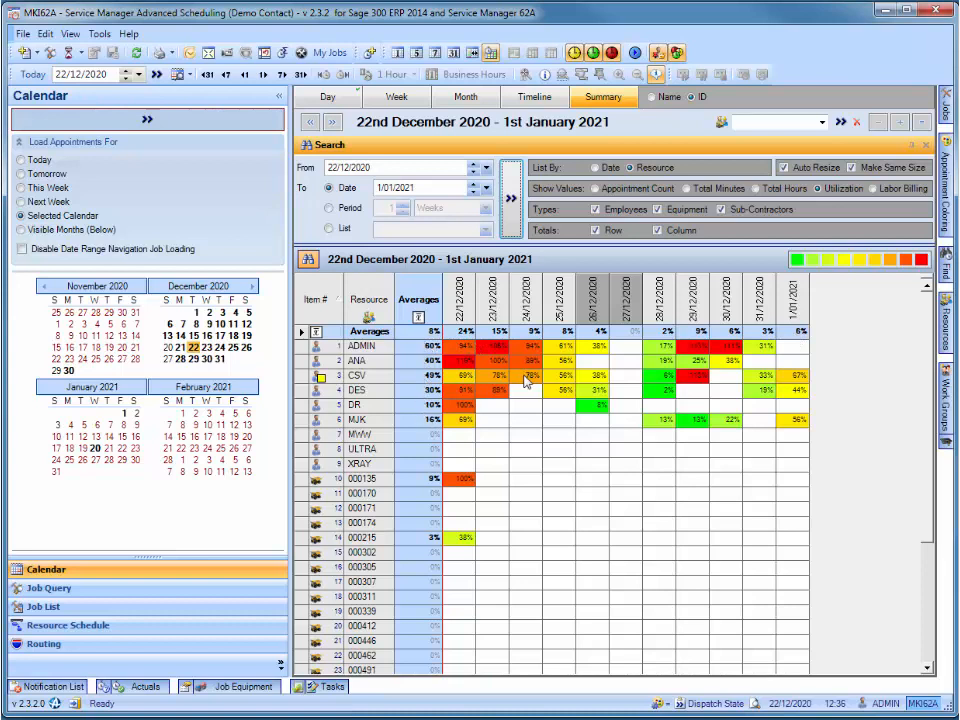
# - Open the day calendar from DES's 22/12/2020 summary cell, and return to the summary to reload it by Labor Billing
pyautogui.doubleClick(461, 387)
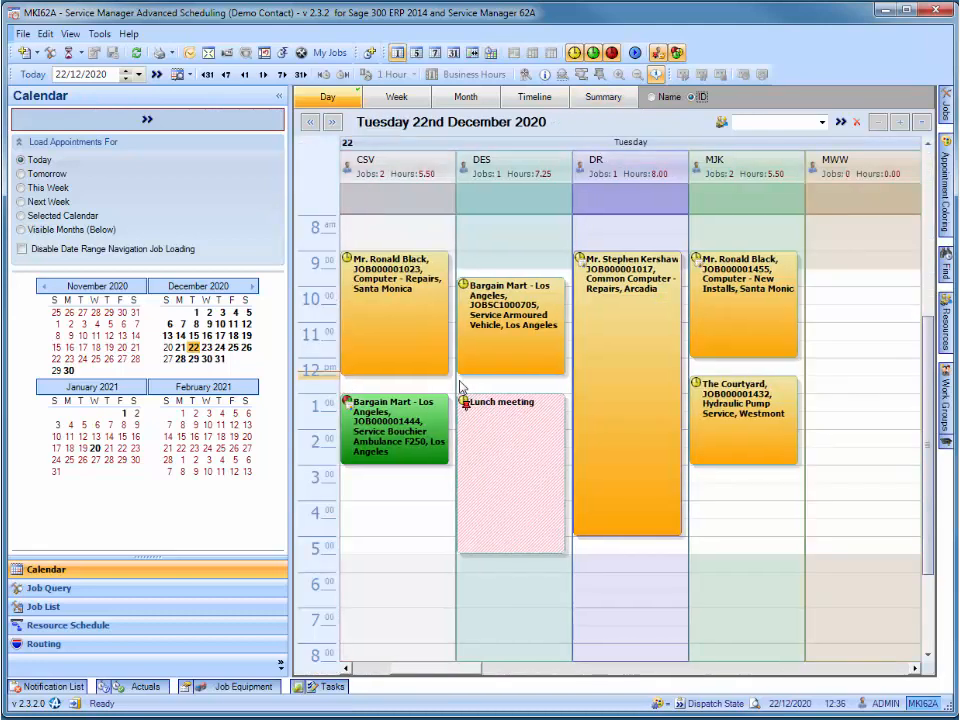
pyautogui.moveTo(461, 387)
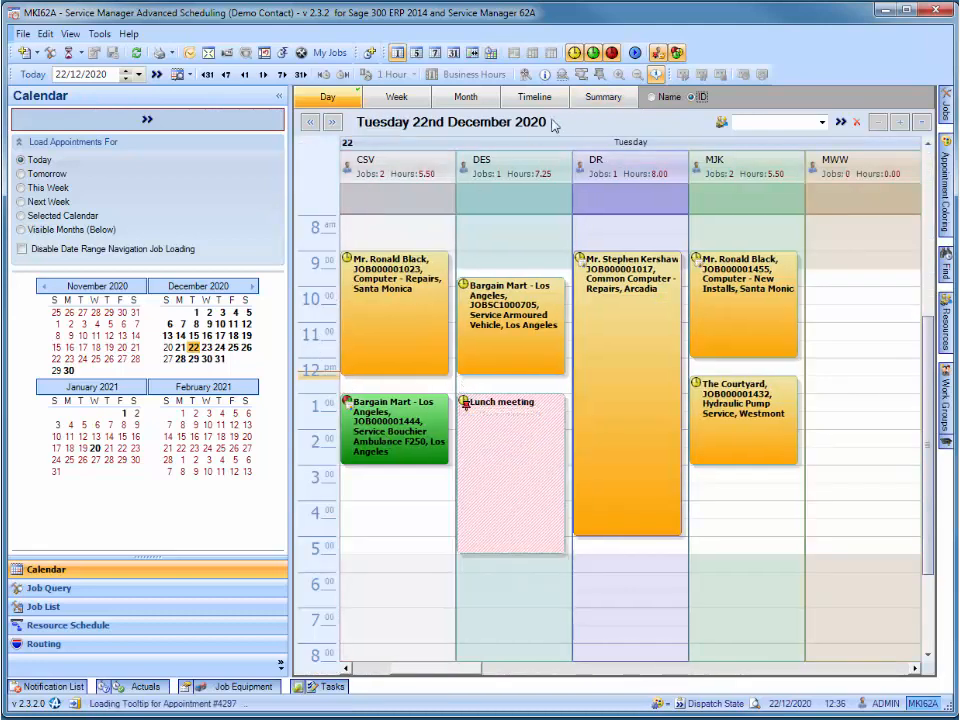
pyautogui.click(603, 97)
pyautogui.click(873, 188)
pyautogui.click(516, 203)
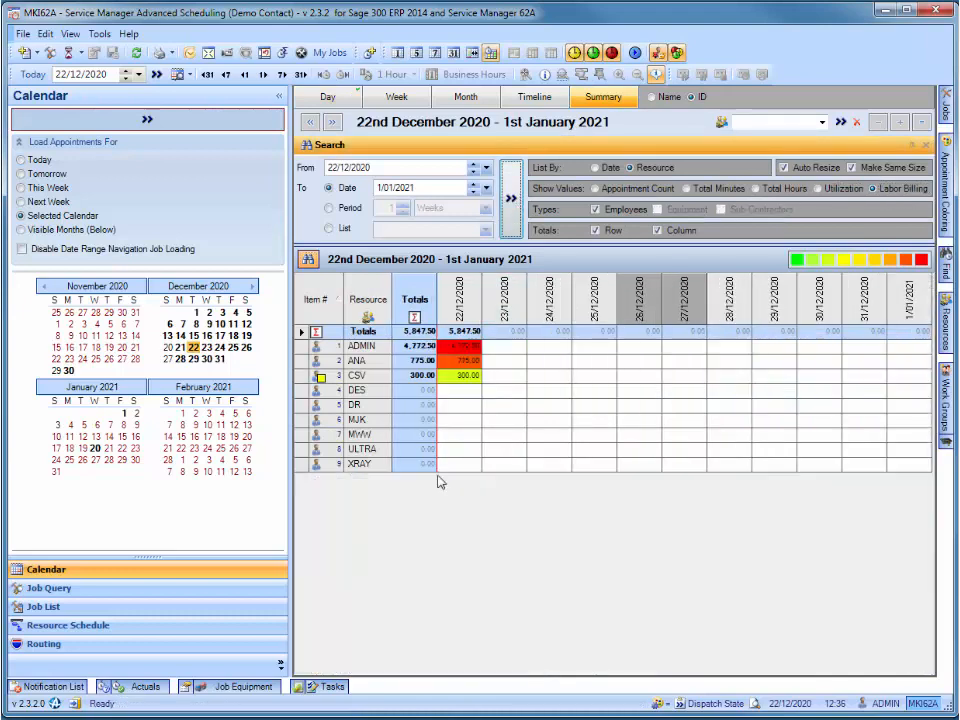
# - Show the Billing window, and load its employee results for the calendar's date range
pyautogui.click(297, 687)
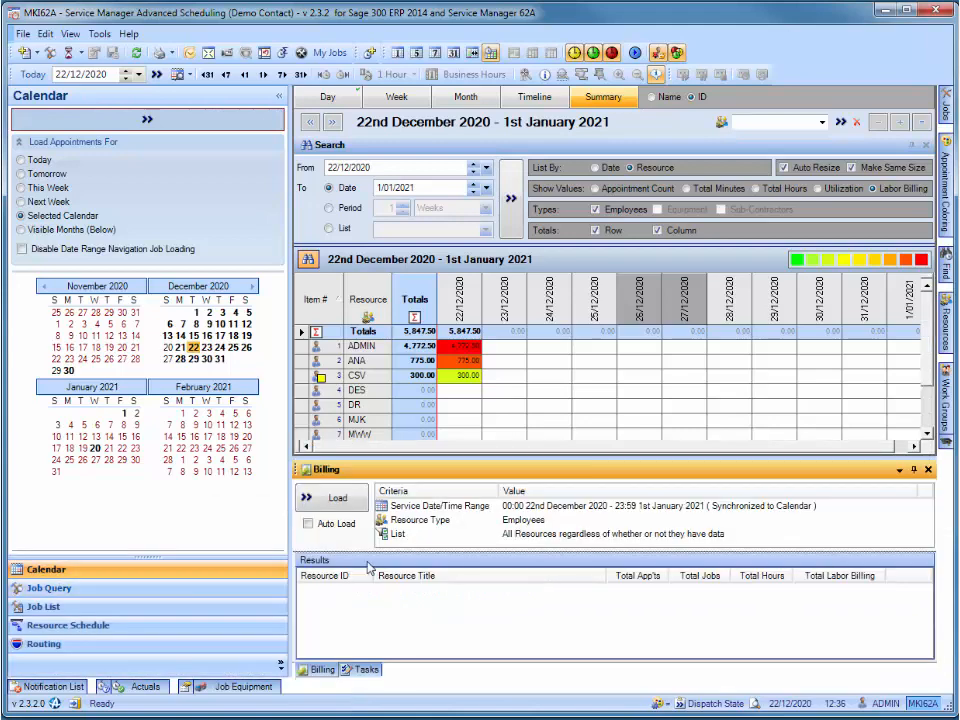
pyautogui.click(342, 506)
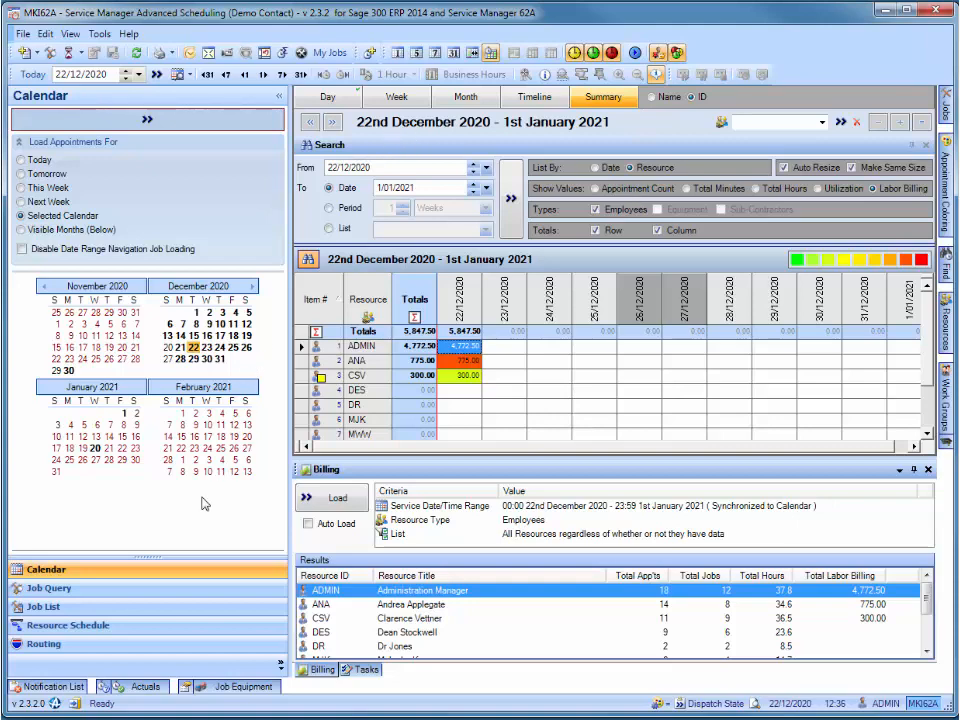
# - Open the Job List and load all jobs for Today
pyautogui.click(84, 607)
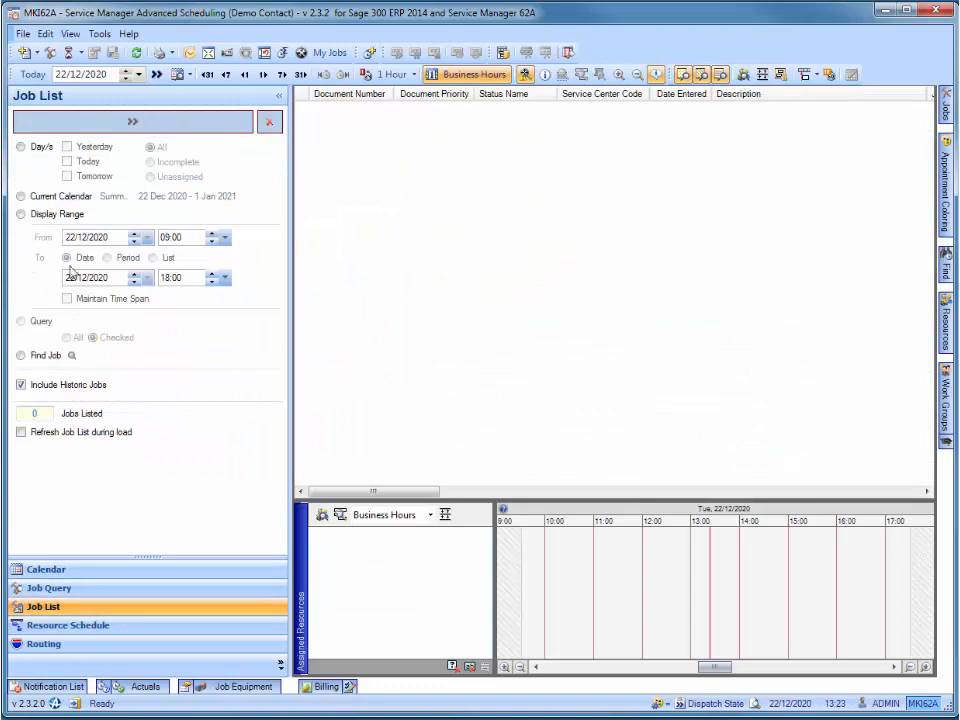
pyautogui.click(21, 147)
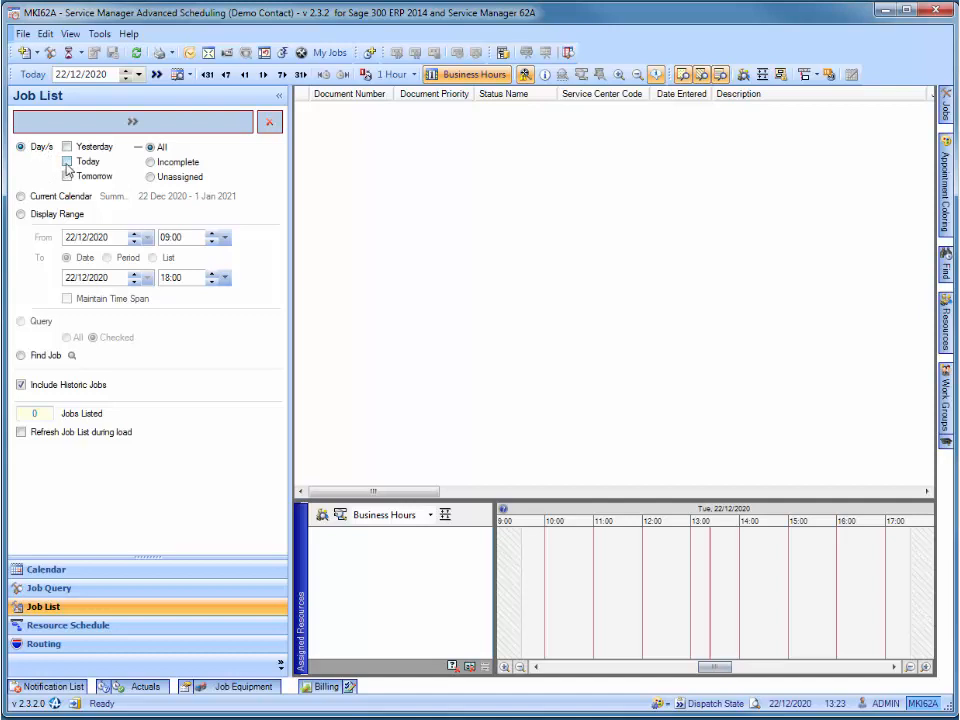
pyautogui.click(113, 124)
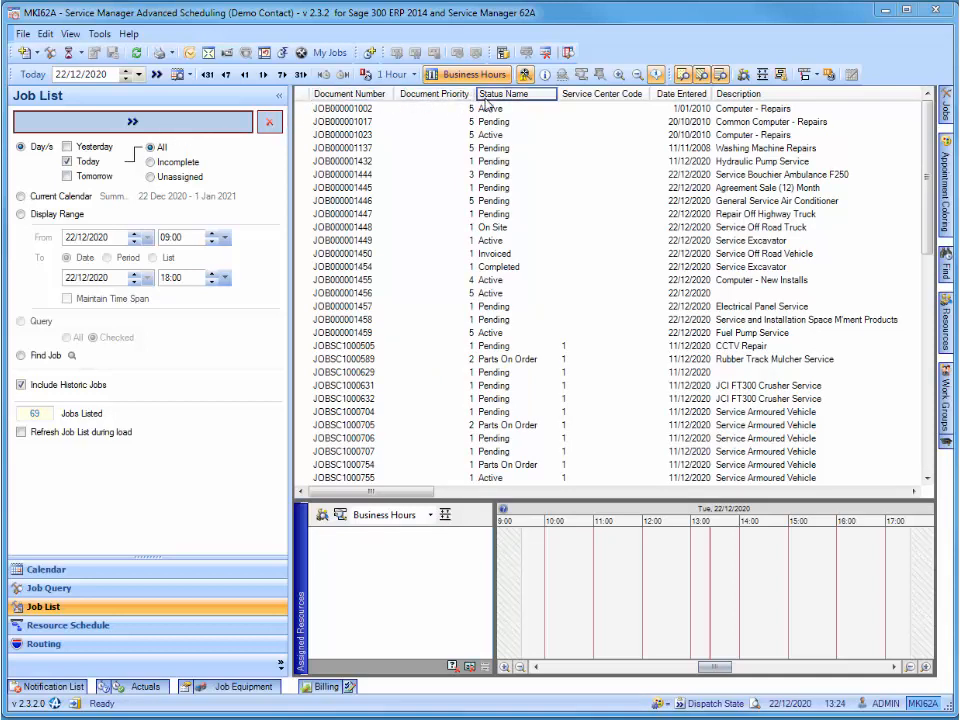
# - Try including the Accumulated Costed To Date column in the Job List and reordering it, and cancel the column setup
pyautogui.rightClick(578, 93)
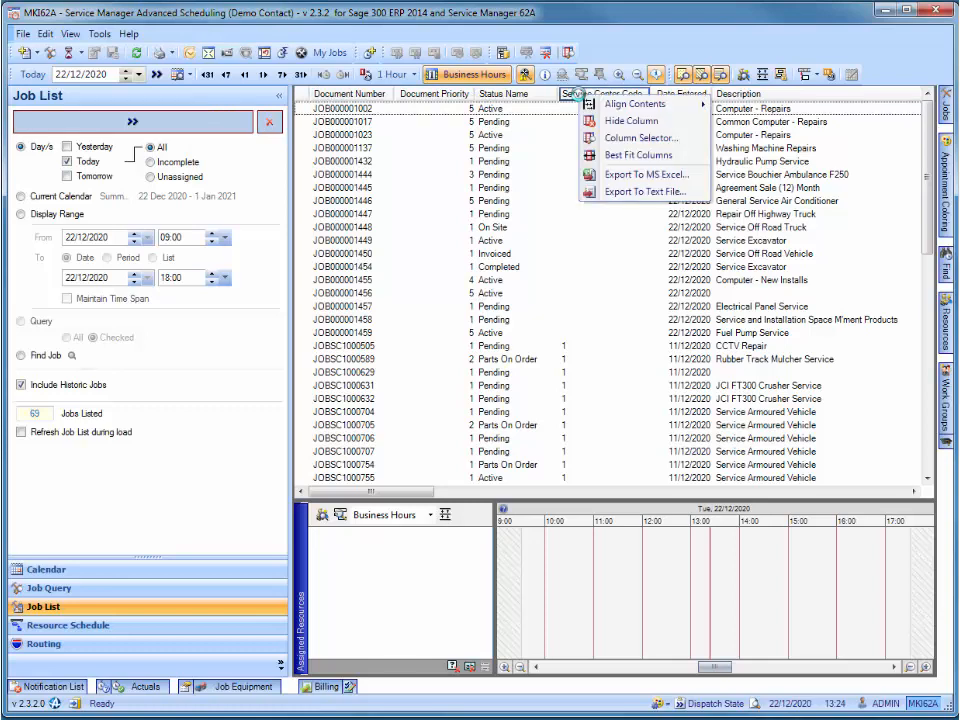
pyautogui.click(607, 143)
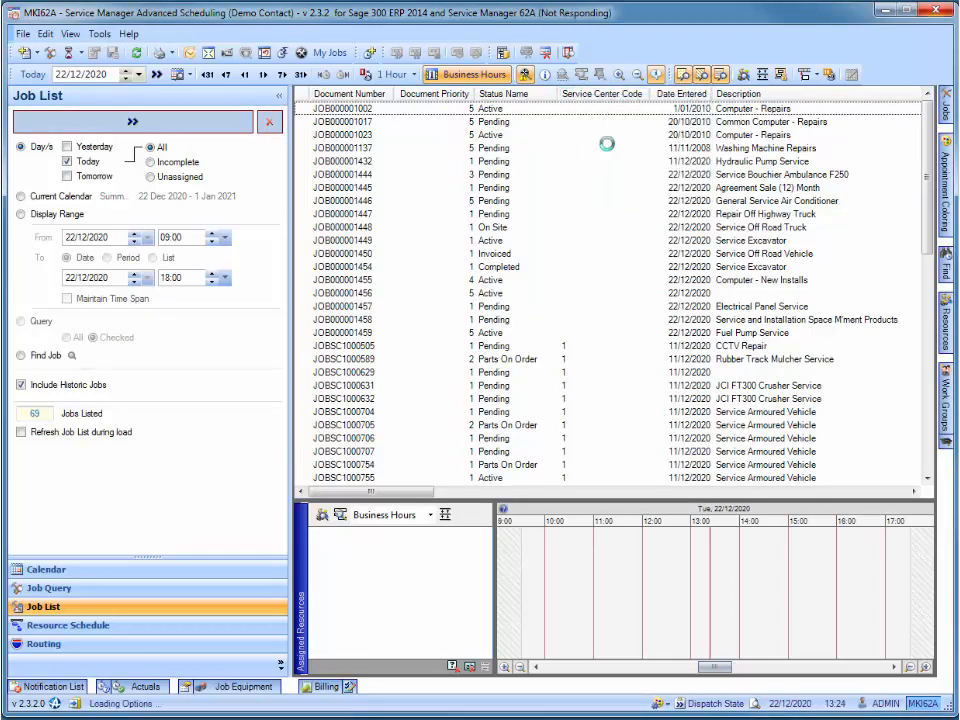
pyautogui.click(310, 276)
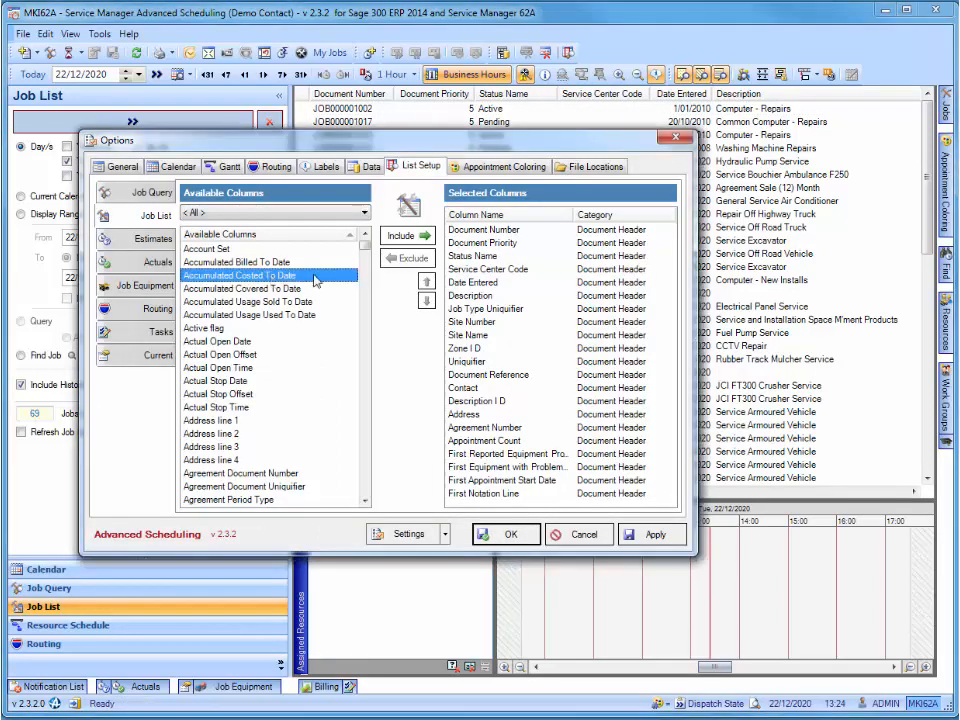
pyautogui.click(402, 239)
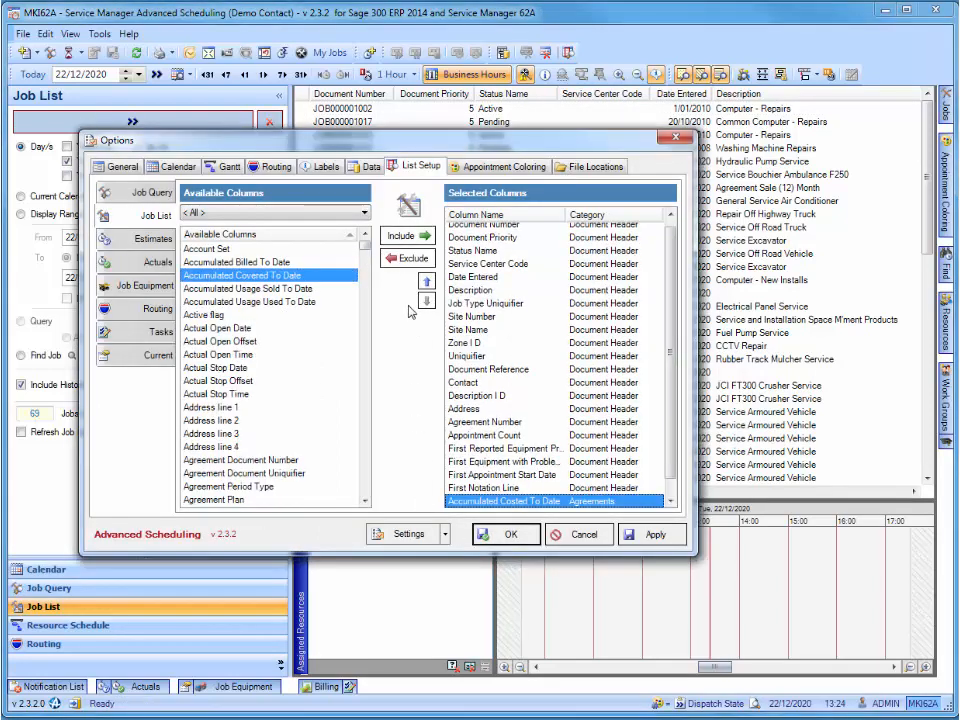
pyautogui.click(427, 283)
pyautogui.click(427, 303)
pyautogui.click(584, 537)
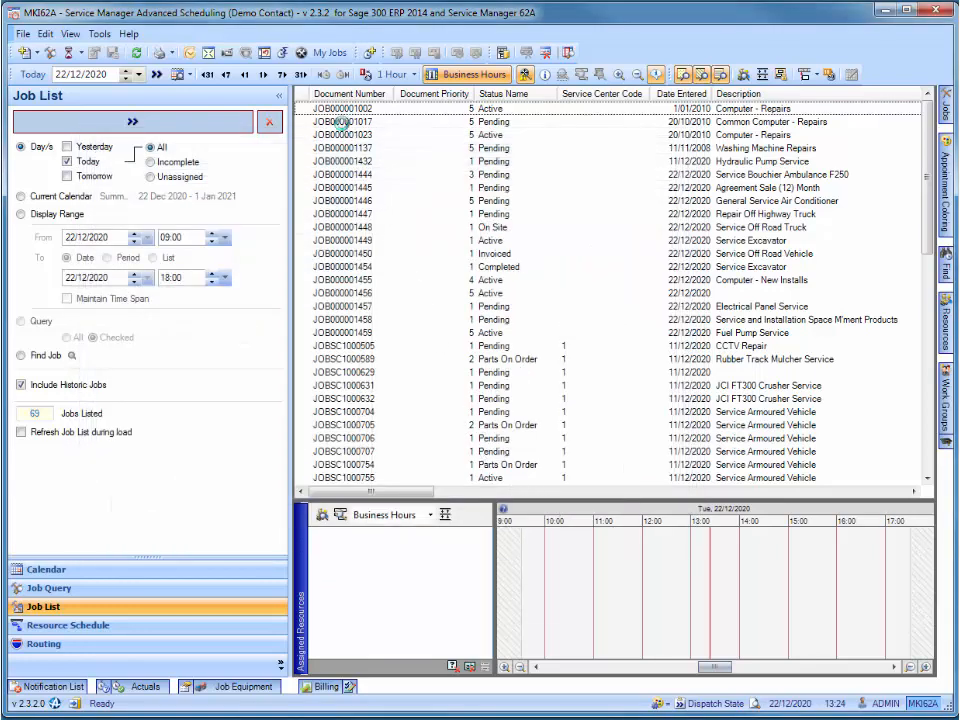
# - Select the pending Common Computer - Repairs job and load all employees as its available resources
pyautogui.click(341, 122)
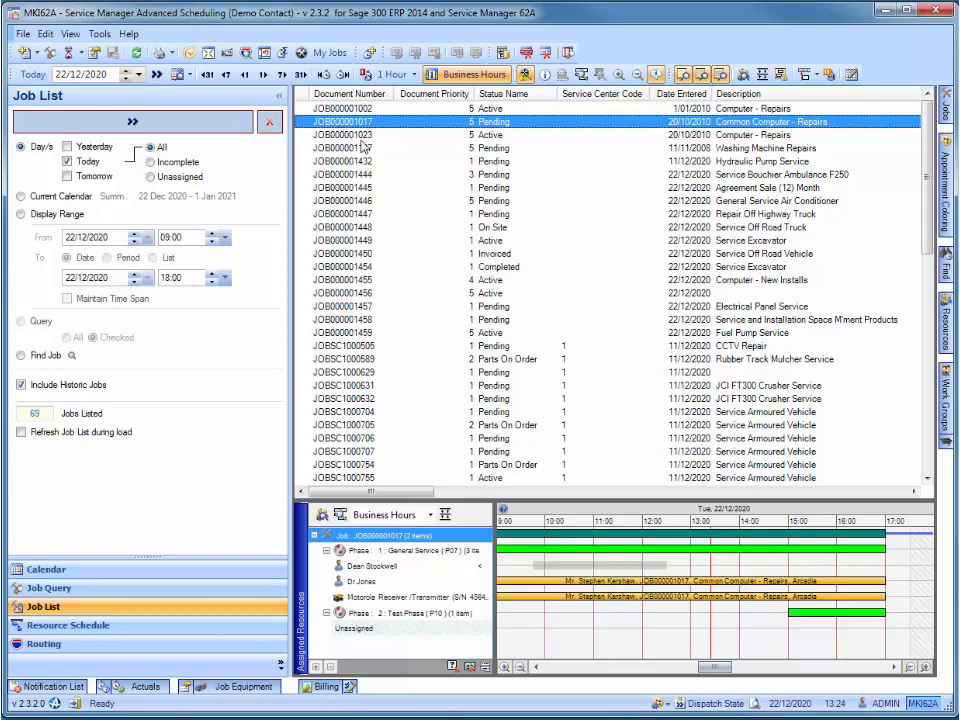
pyautogui.moveTo(509, 568); pyautogui.dragTo(476, 638)
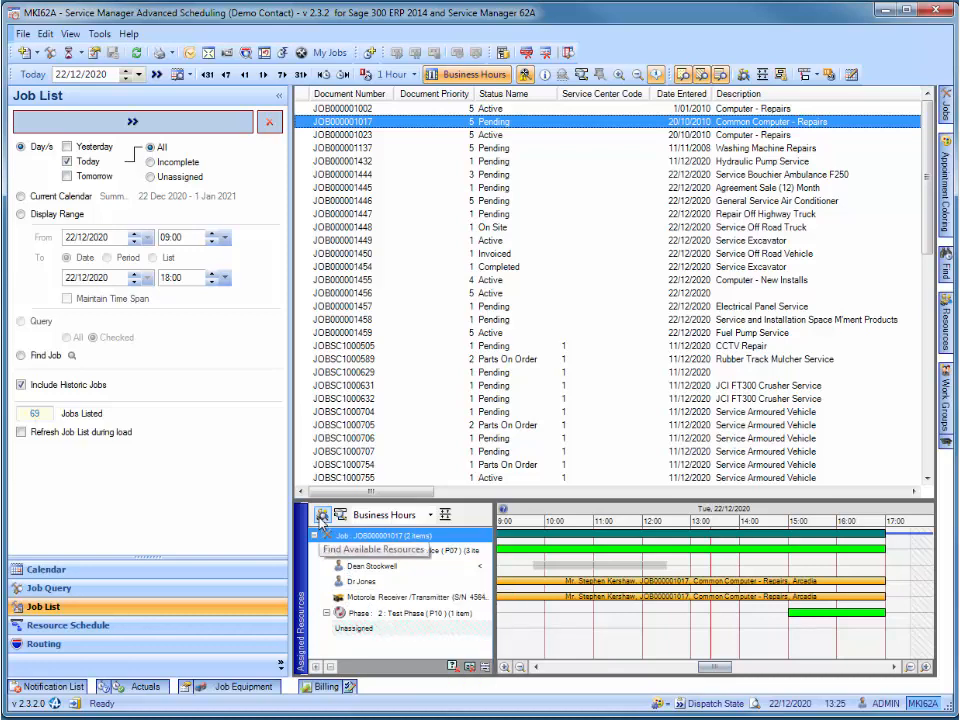
pyautogui.click(322, 519)
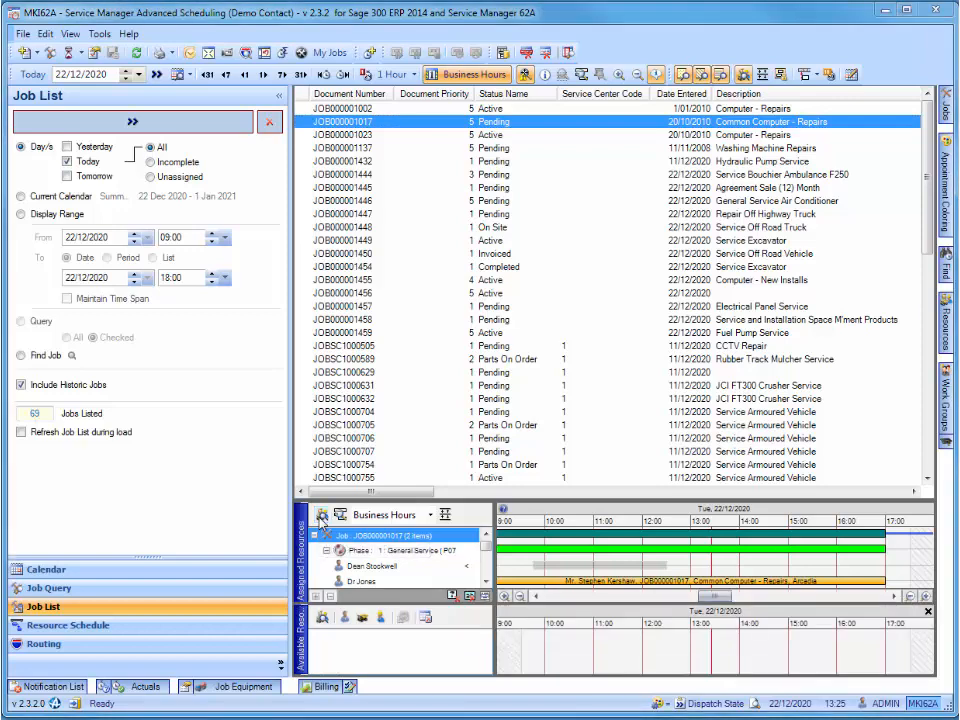
pyautogui.click(181, 393)
pyautogui.click(222, 459)
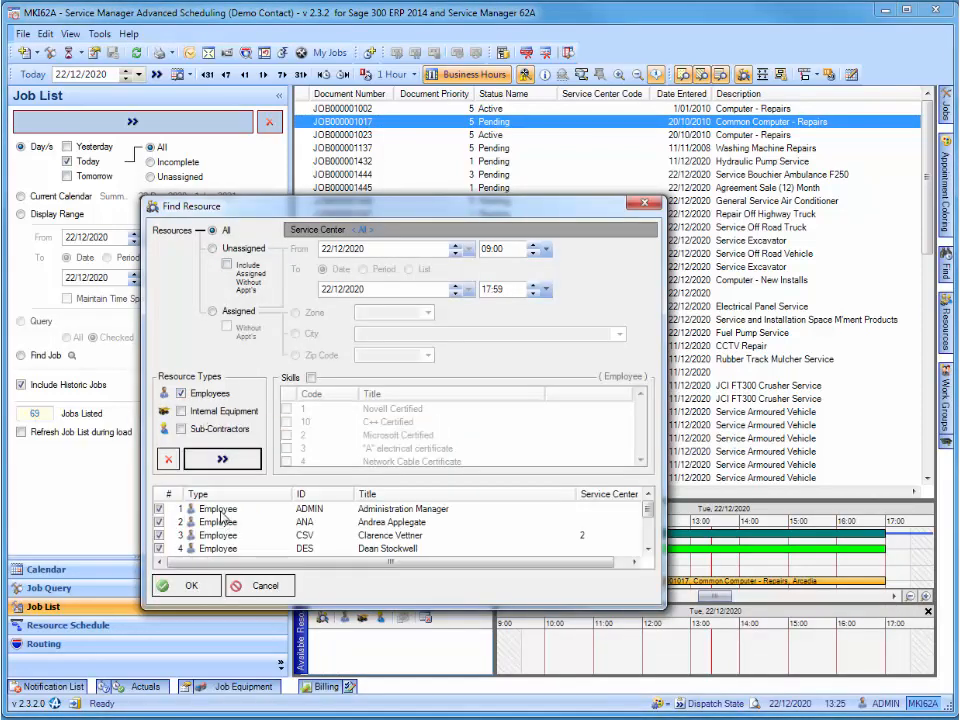
pyautogui.click(190, 586)
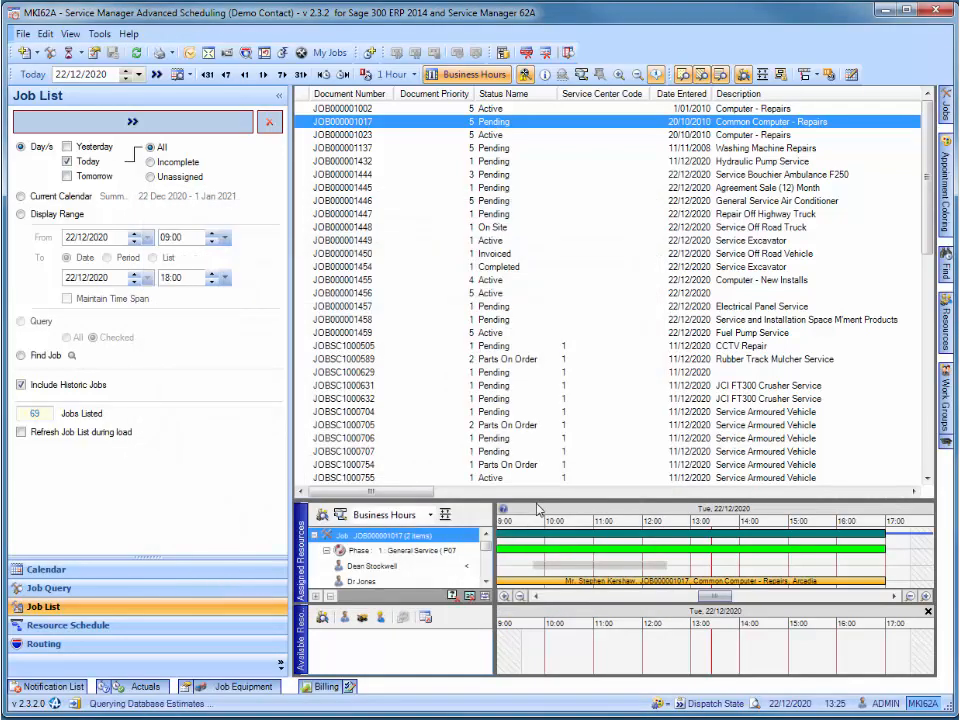
# - Enlarge the resource panes and assign available employee ANA to Phase 2: Test Phase (P10), creating appointments that match the phase estimates
pyautogui.moveTo(537, 499); pyautogui.dragTo(538, 412)
pyautogui.moveTo(559, 603); pyautogui.dragTo(553, 576)
pyautogui.click(338, 624)
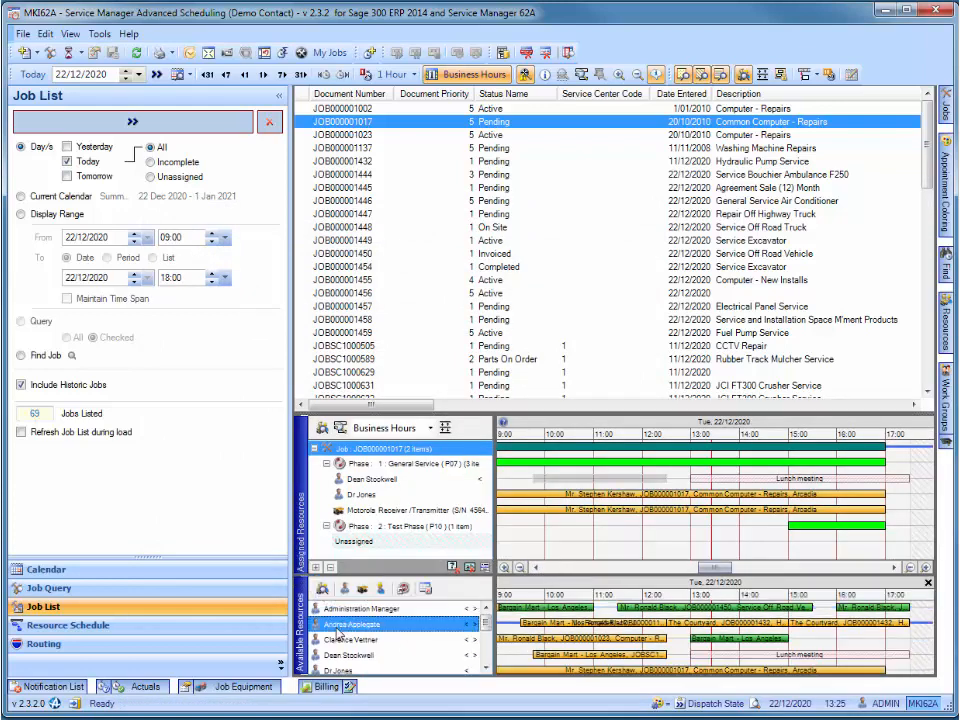
pyautogui.moveTo(338, 632); pyautogui.dragTo(344, 540)
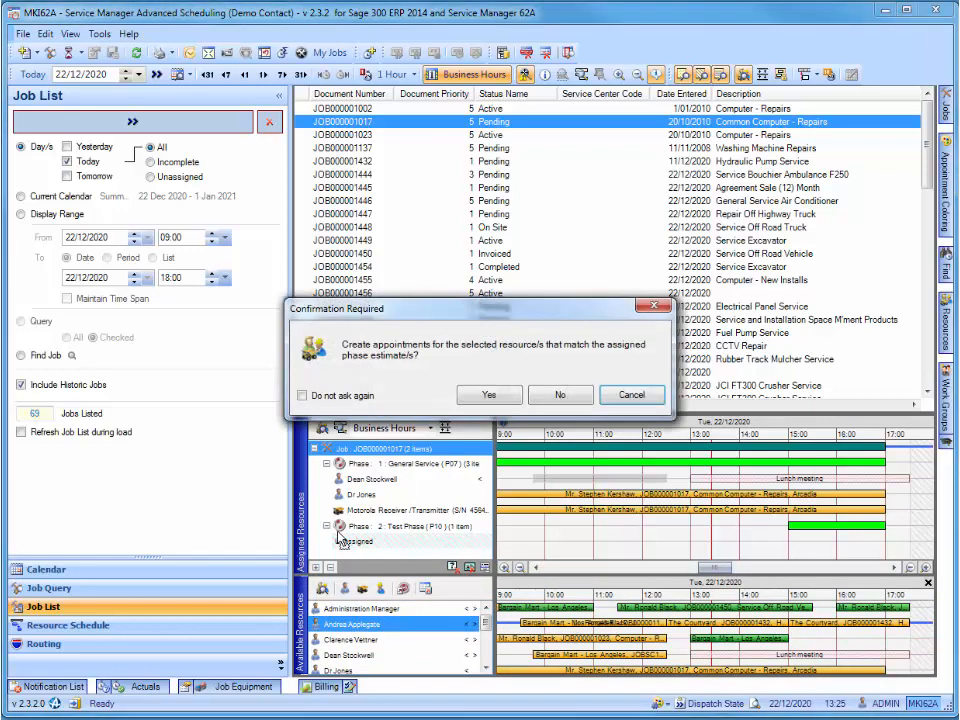
pyautogui.click(477, 397)
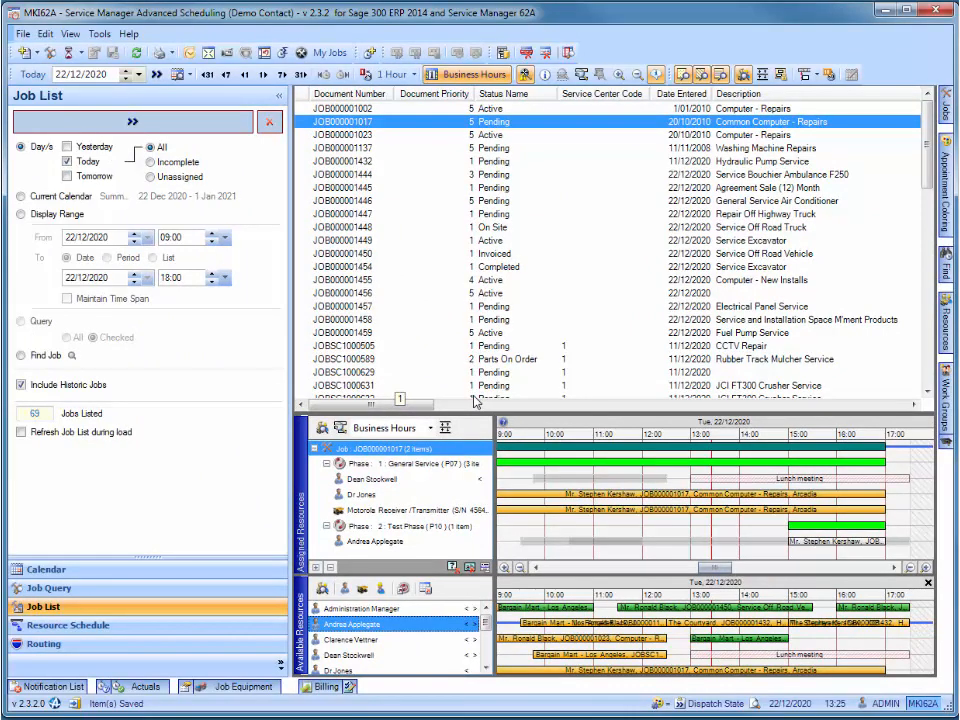
# - Assign employee MWW from the Resource Filter to Phase 1: General Service (P07) with matching appointments, and enlarge the Available Resources pane
pyautogui.click(945, 322)
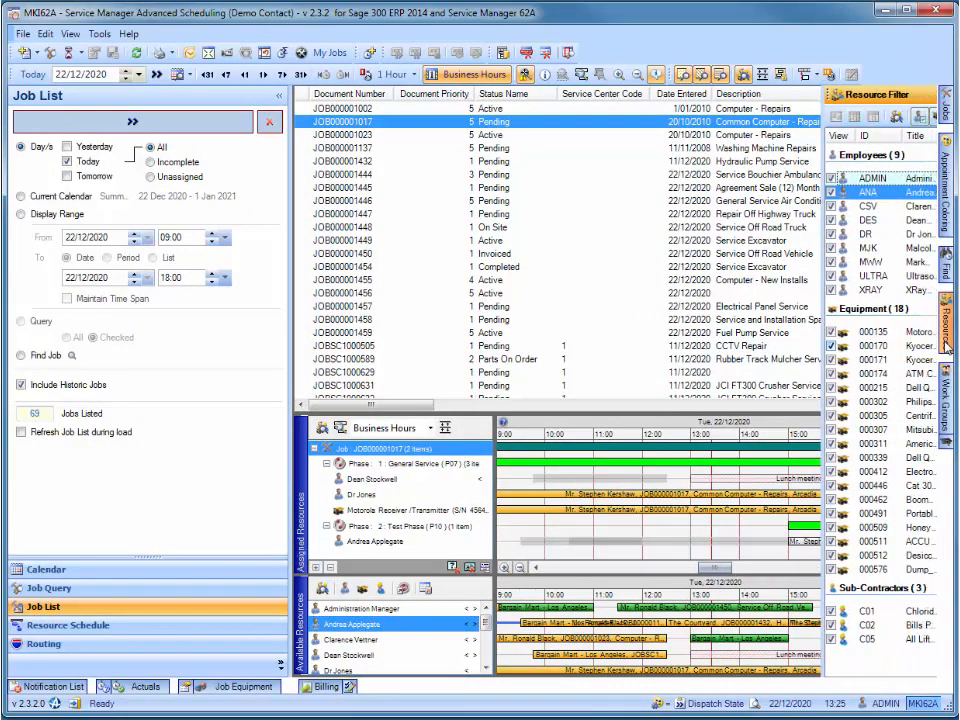
pyautogui.click(808, 263)
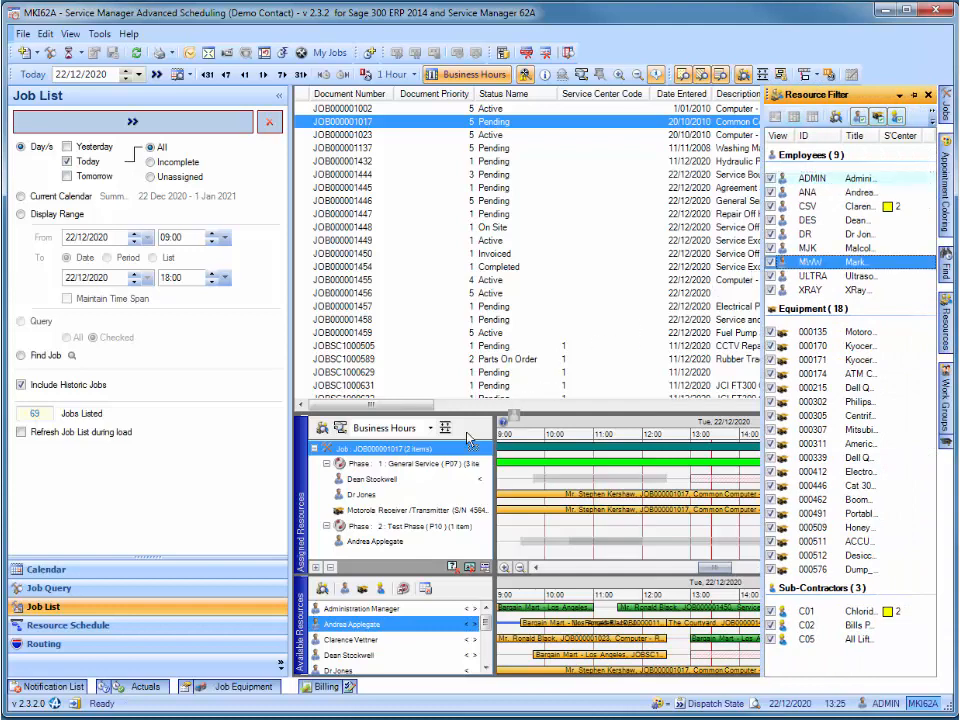
pyautogui.moveTo(373, 494); pyautogui.dragTo(373, 495)
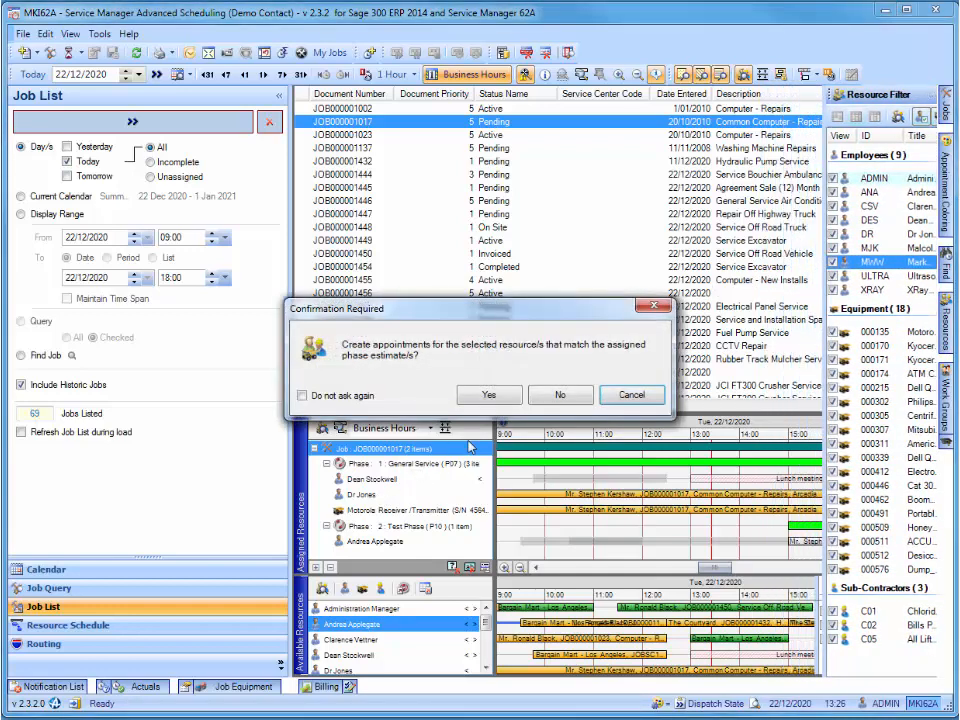
pyautogui.click(516, 395)
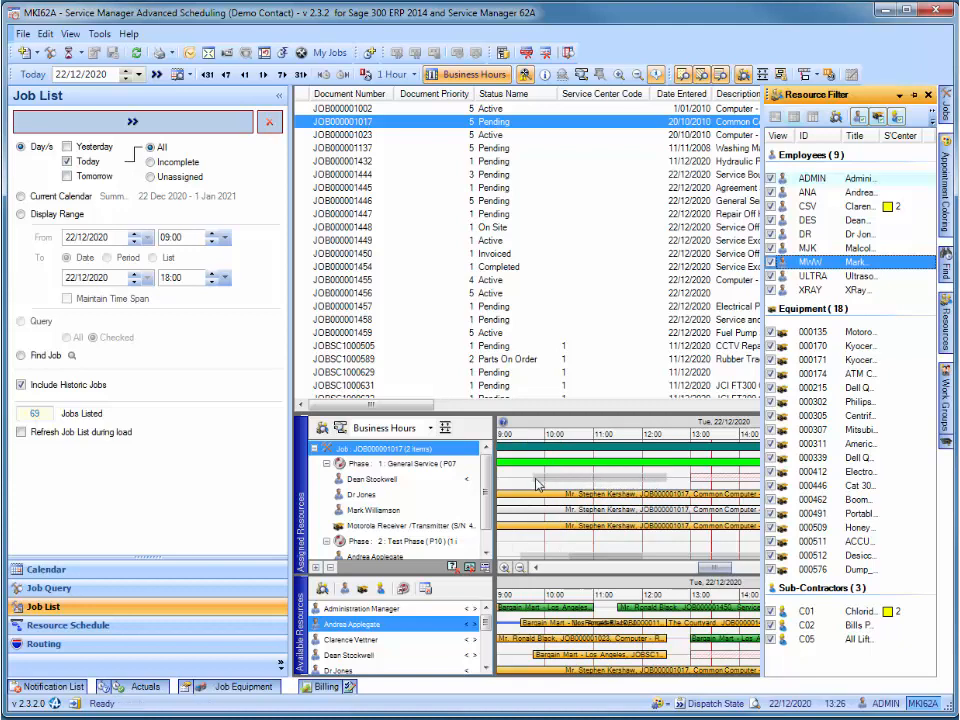
pyautogui.moveTo(533, 579); pyautogui.dragTo(533, 547)
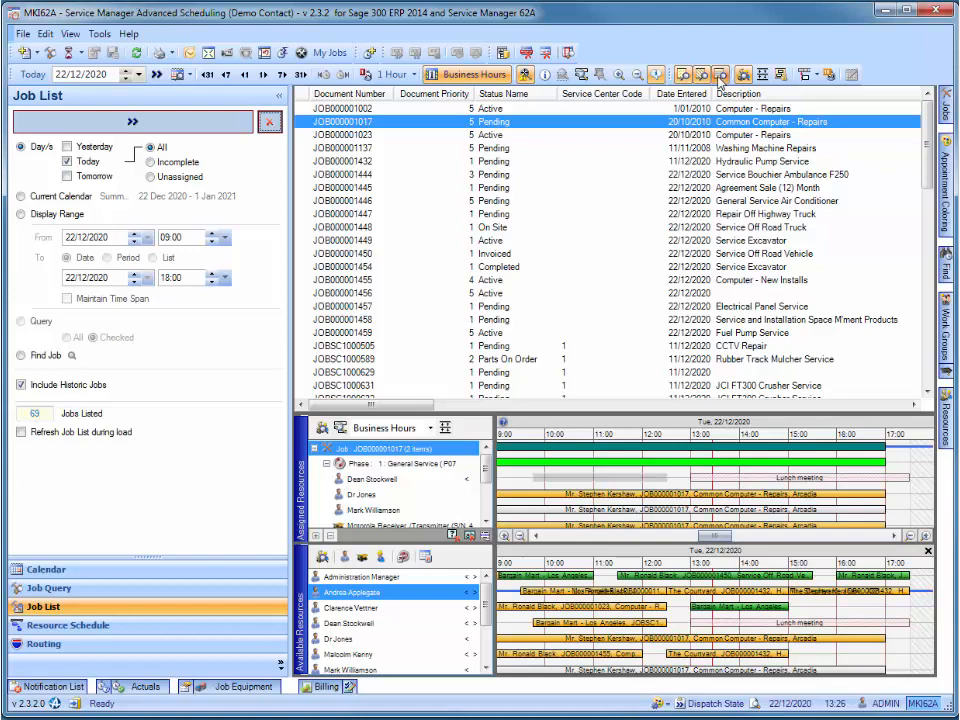
# - Load the Resource Schedule for Today, and shift DES's Bargain Mart - Los Angeles appointment to end just before the Lunch meeting
pyautogui.click(104, 627)
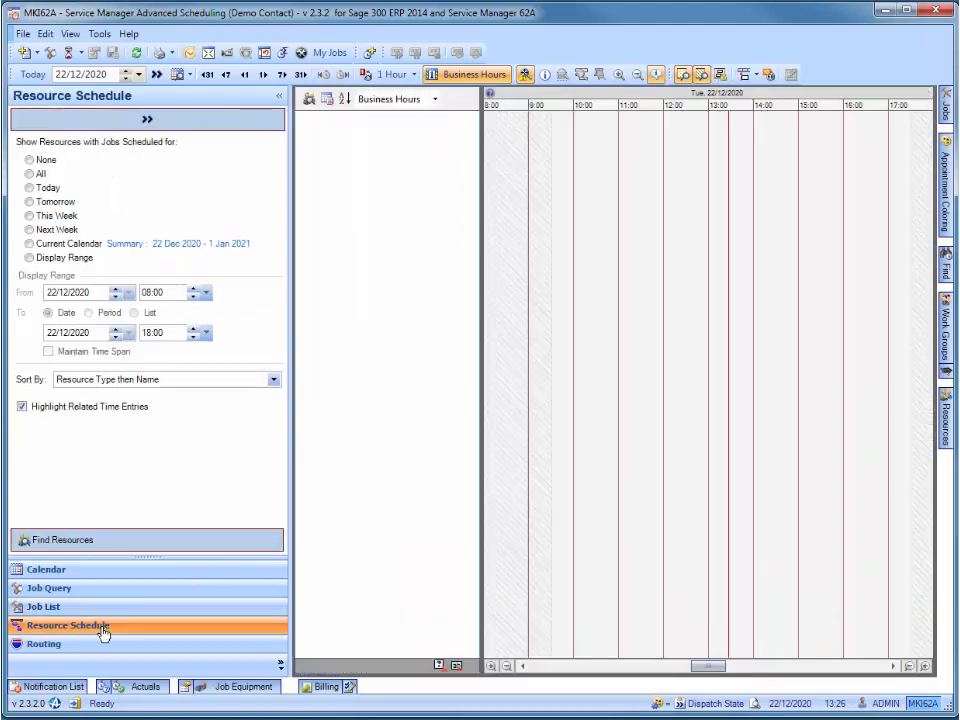
pyautogui.click(47, 188)
pyautogui.click(117, 122)
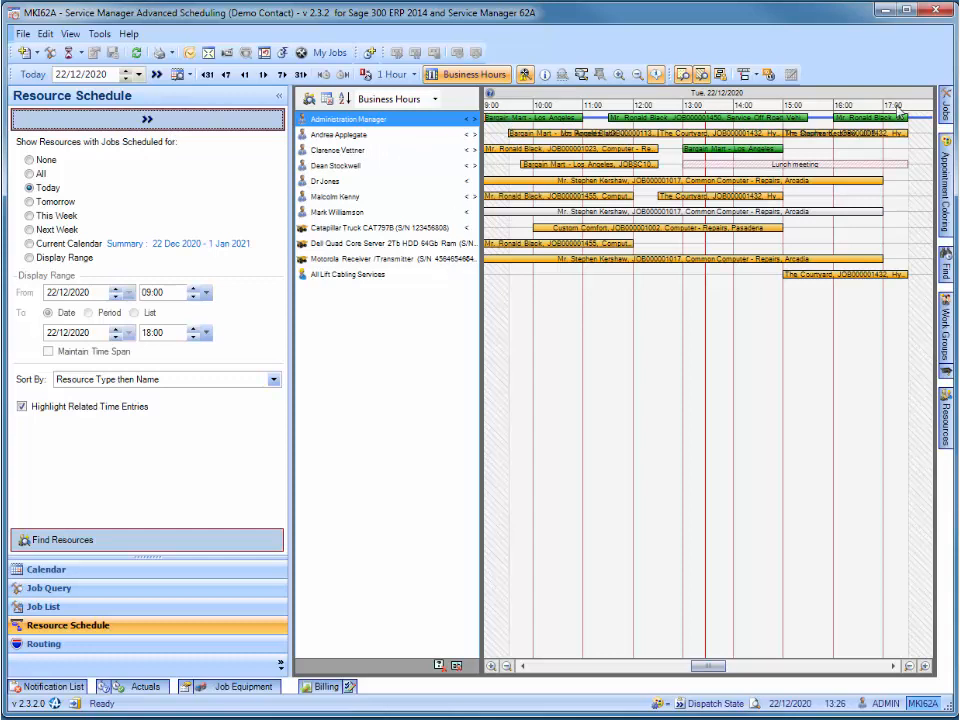
pyautogui.click(658, 168)
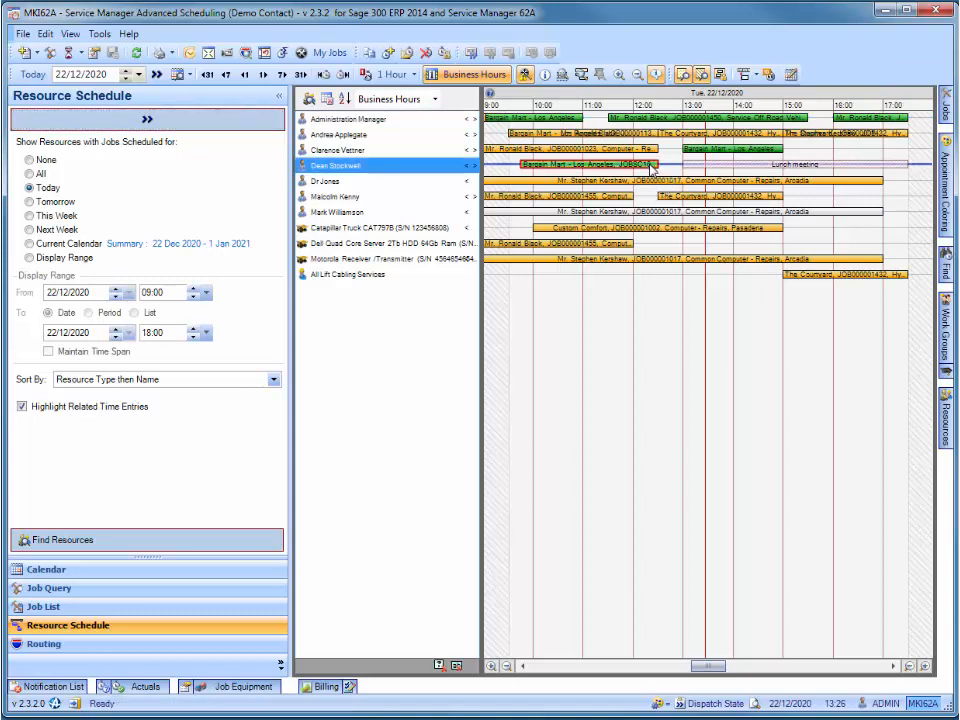
pyautogui.moveTo(660, 168); pyautogui.dragTo(632, 163)
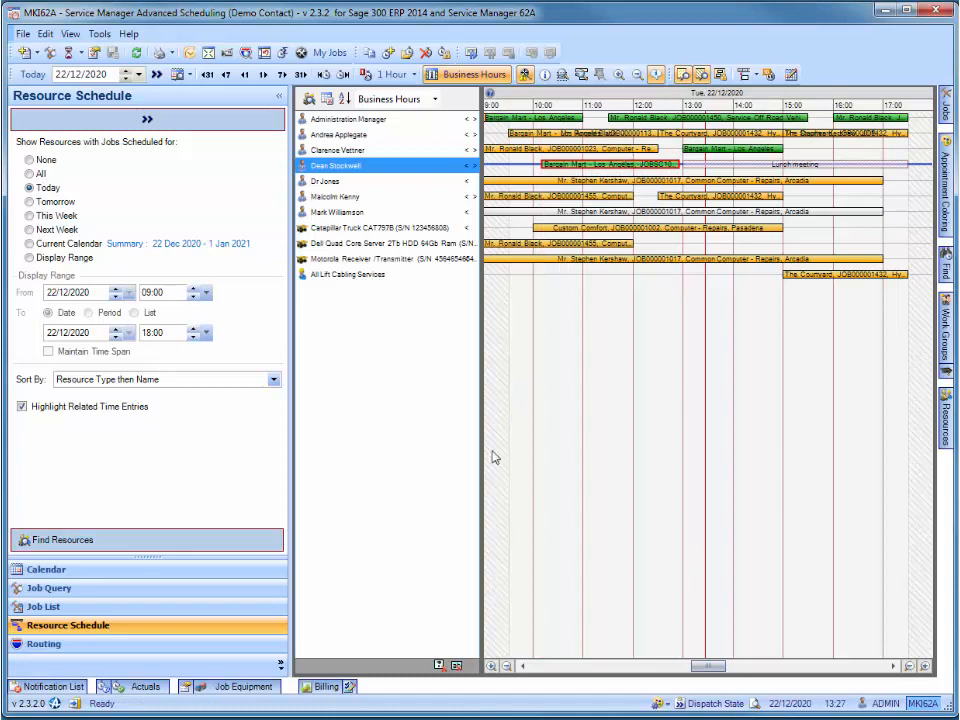
# - Show Percentage Complete indicators on the resource schedule, and switch them to Actual Timing
pyautogui.click(438, 666)
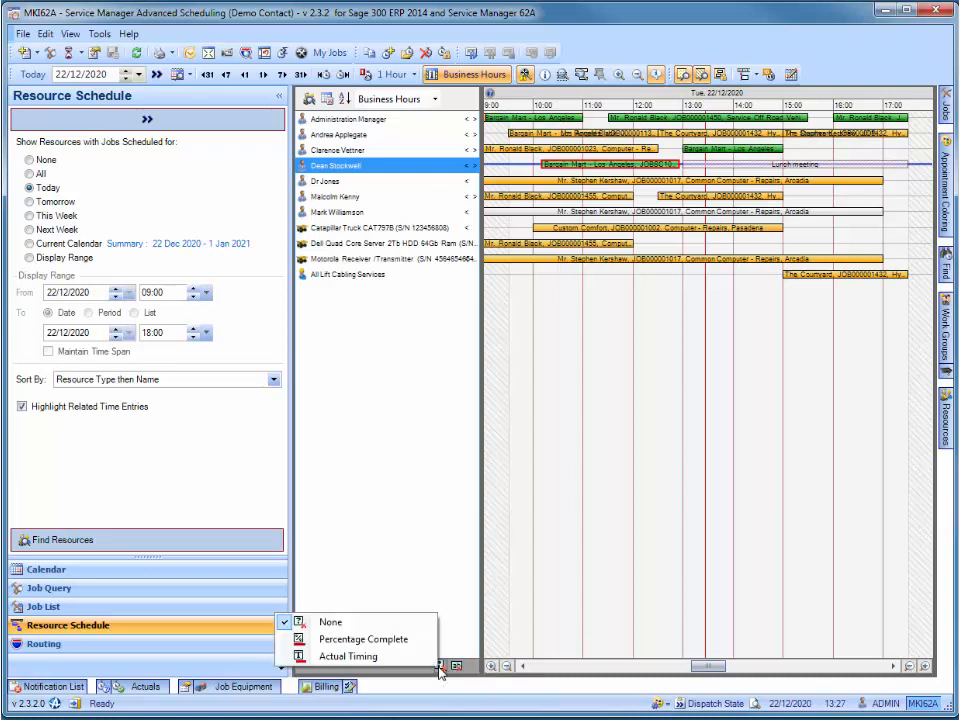
pyautogui.click(406, 651)
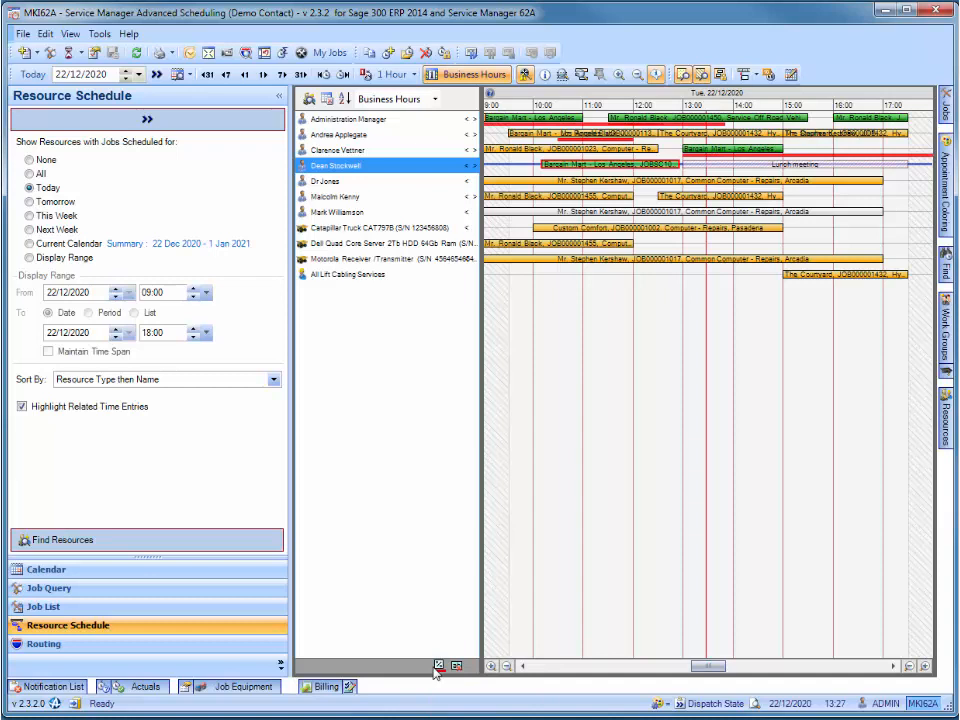
pyautogui.click(438, 666)
pyautogui.click(380, 662)
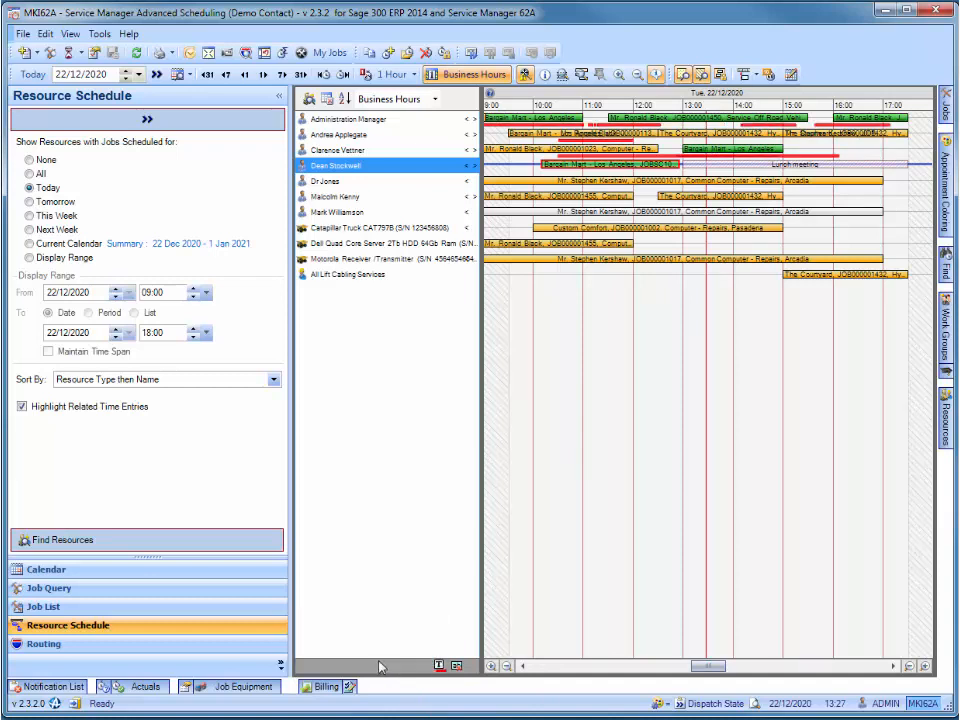
# - Open Routing, list the employees, equipment and sub-contractors for 22/12/2020, and reduce the list to employees only
pyautogui.click(127, 645)
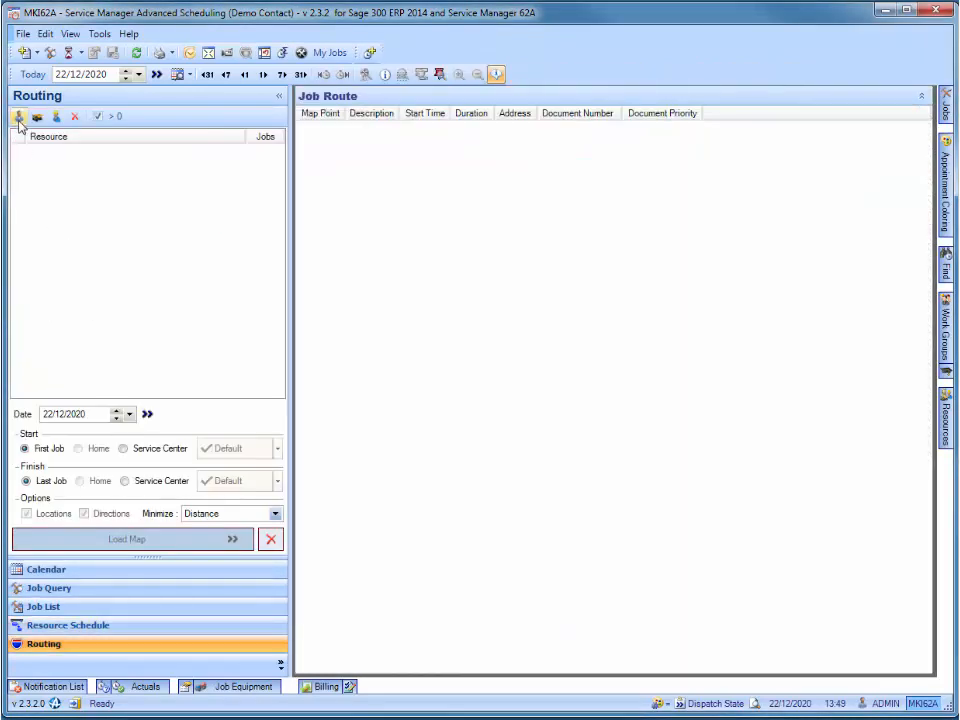
pyautogui.click(18, 117)
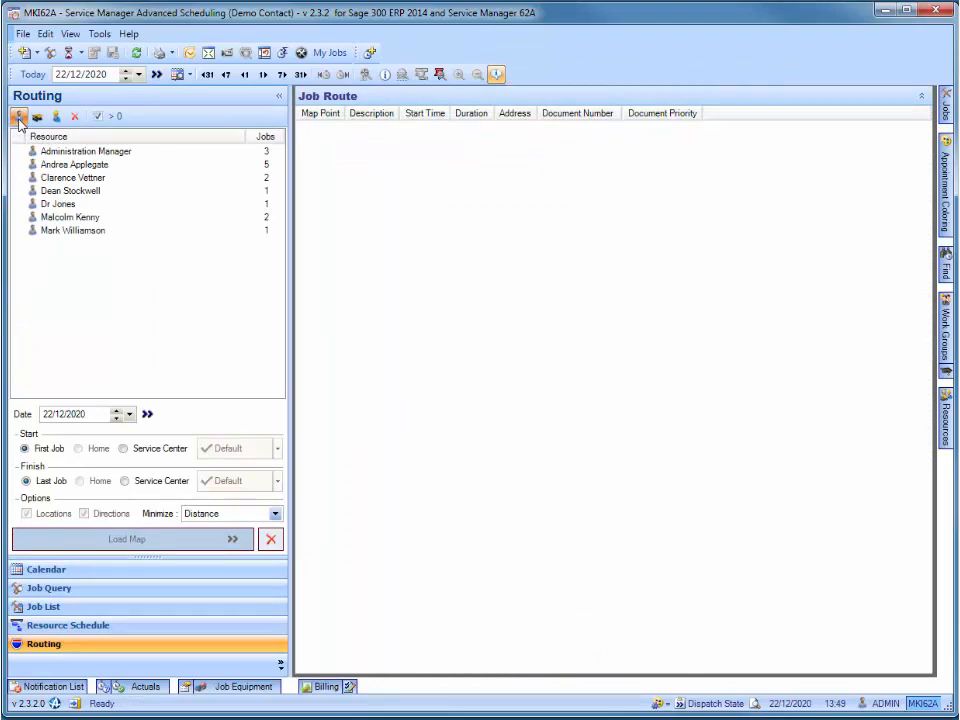
pyautogui.click(38, 117)
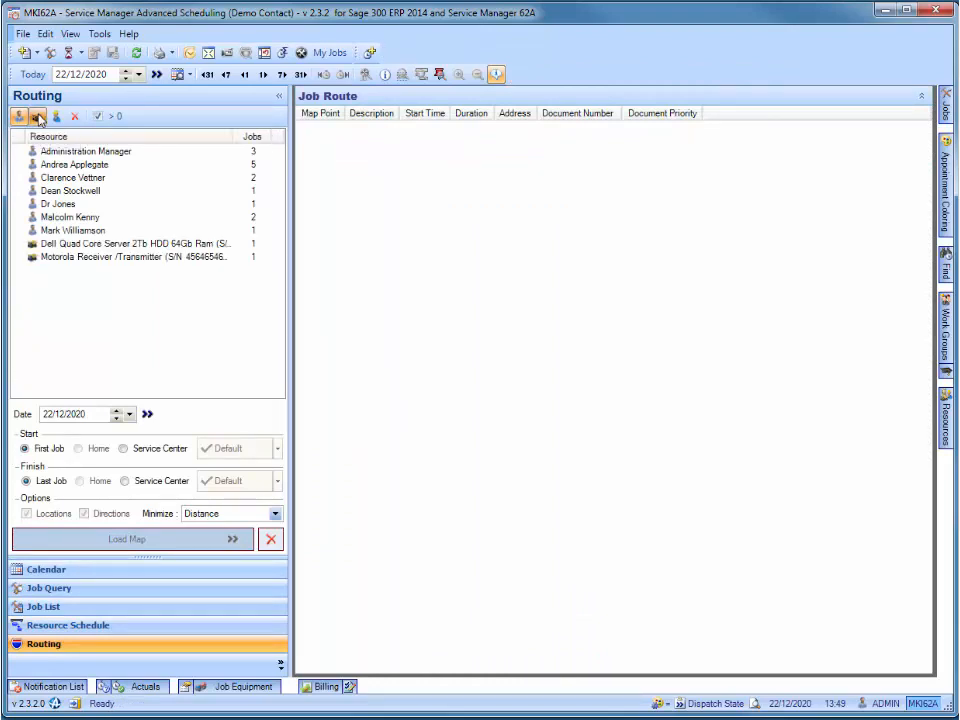
pyautogui.click(56, 117)
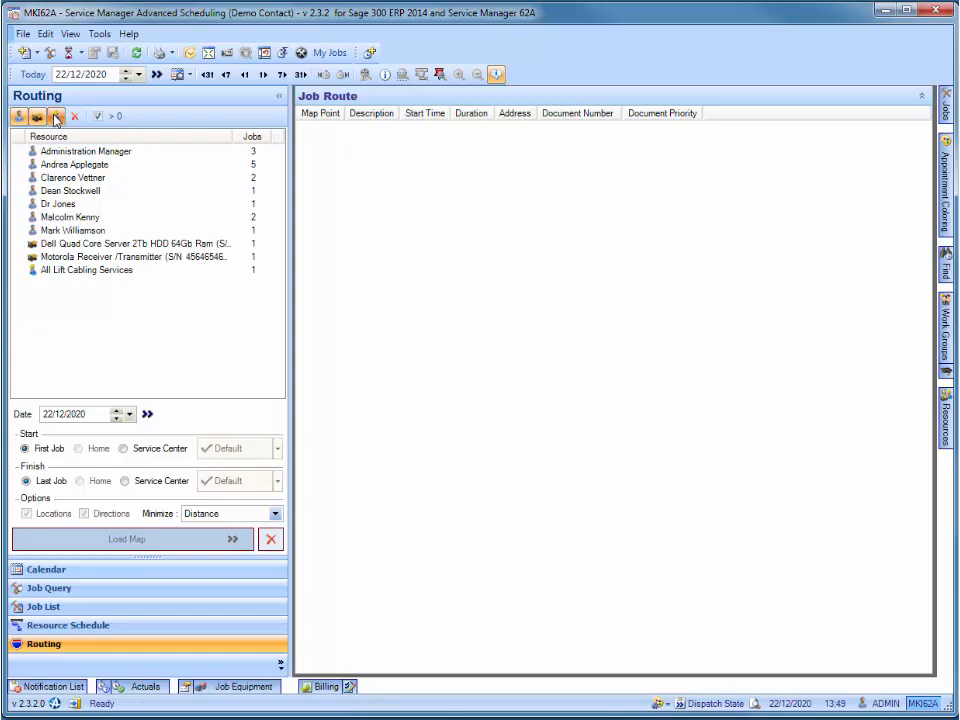
pyautogui.click(56, 117)
pyautogui.click(38, 117)
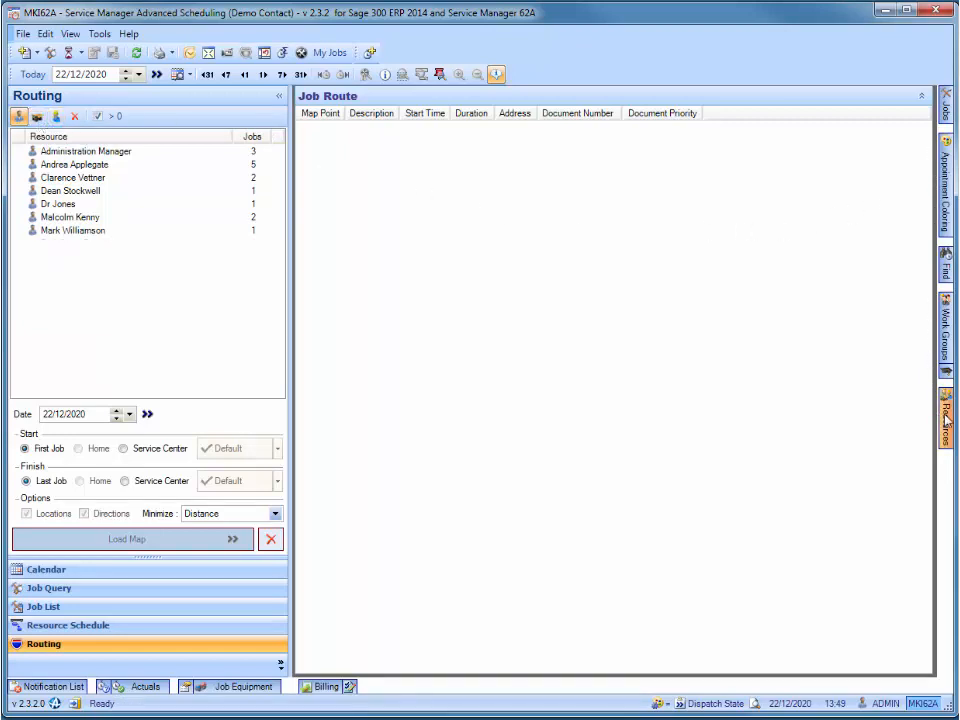
# - Use equipment 000135 in the Resource Filter to add the equipment and sub-contractor resources to the Routing list
pyautogui.moveTo(945, 418)
pyautogui.click(770, 332)
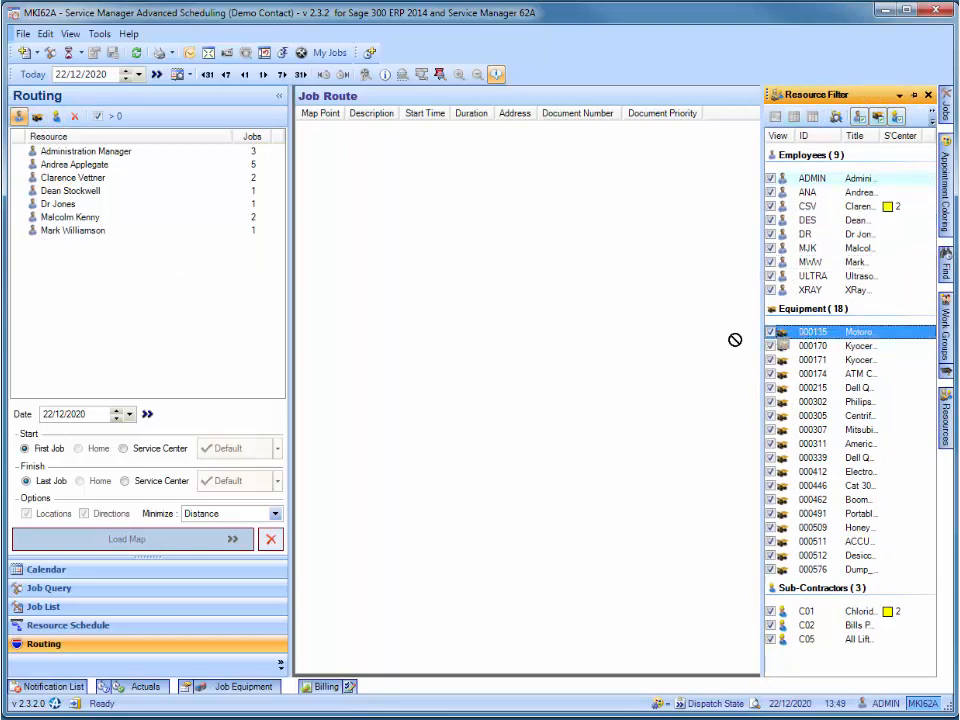
pyautogui.moveTo(238, 312); pyautogui.dragTo(148, 274)
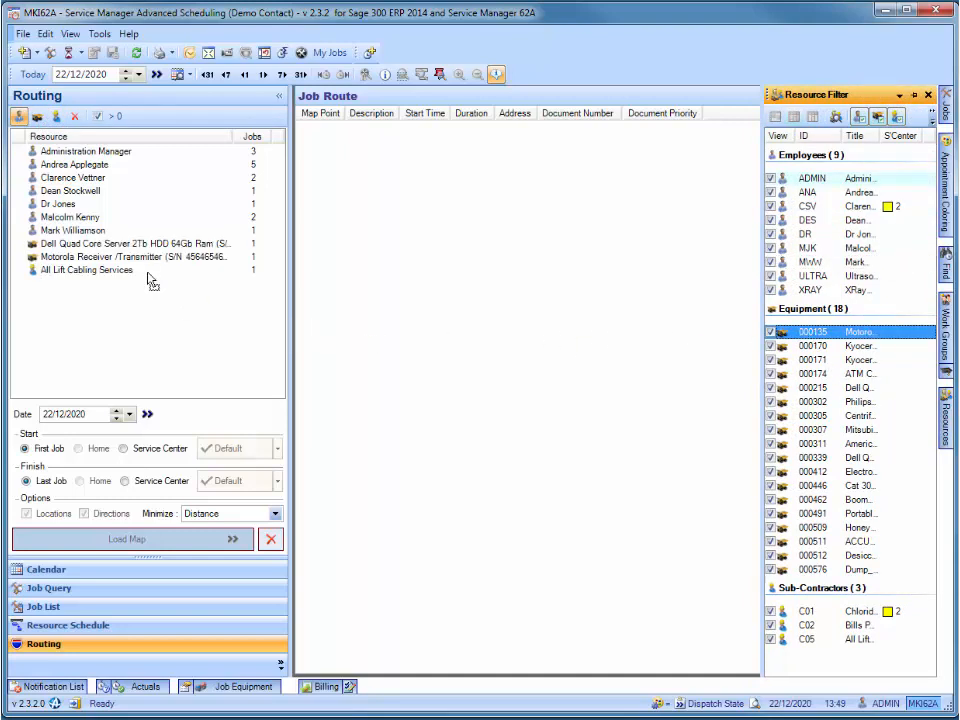
# - Check the Routing list with zero-job resources included and excluded, and review each employee's job route for 22 December 2020
pyautogui.click(98, 116)
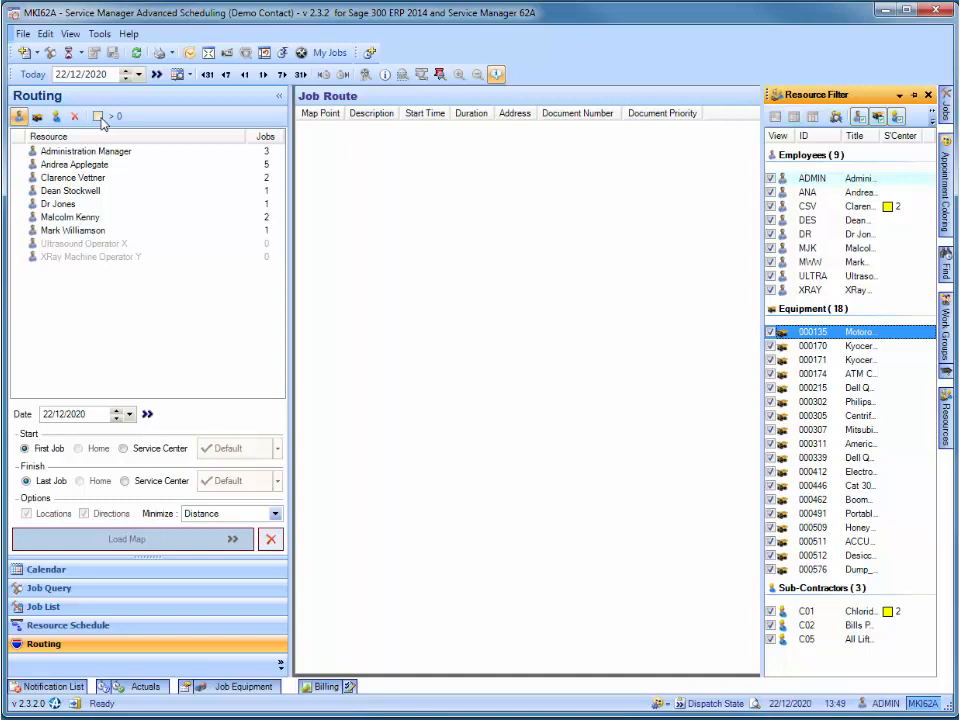
pyautogui.click(98, 116)
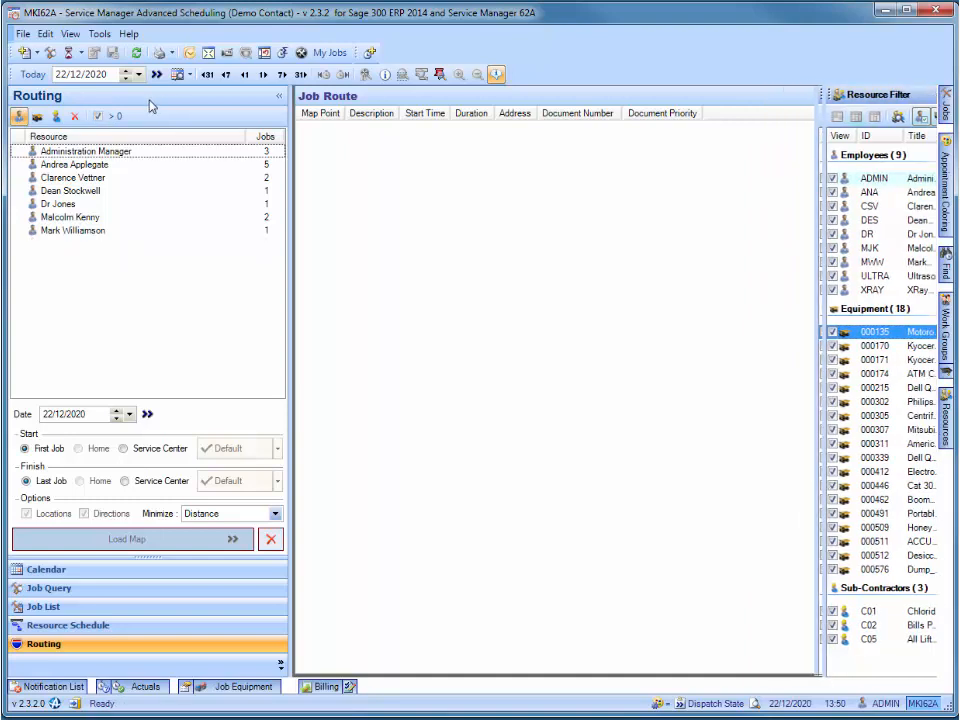
pyautogui.click(121, 152)
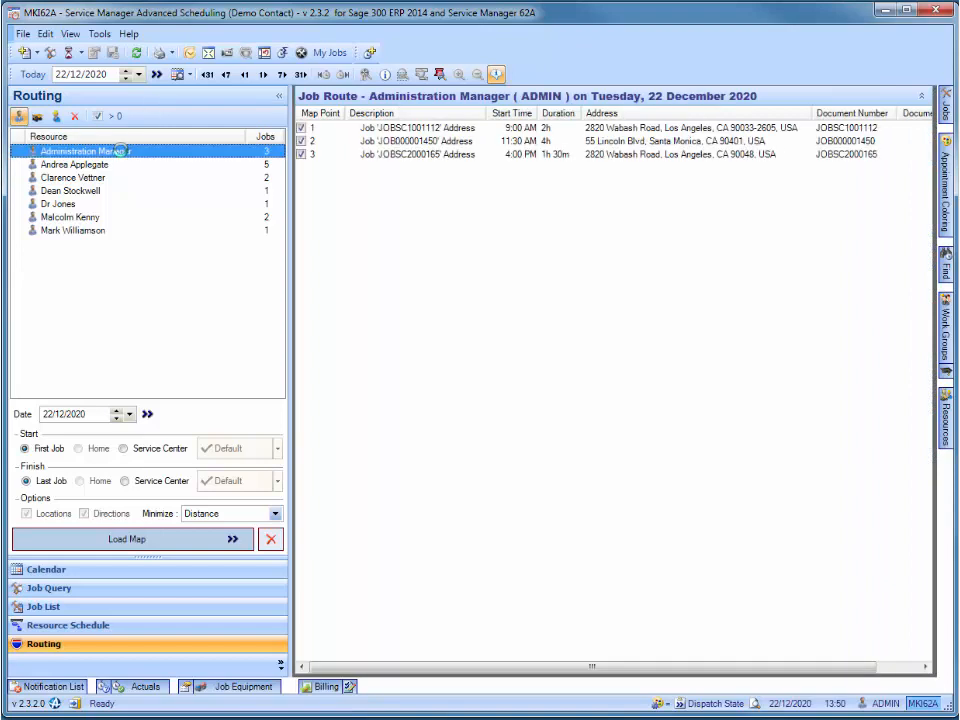
pyautogui.click(118, 168)
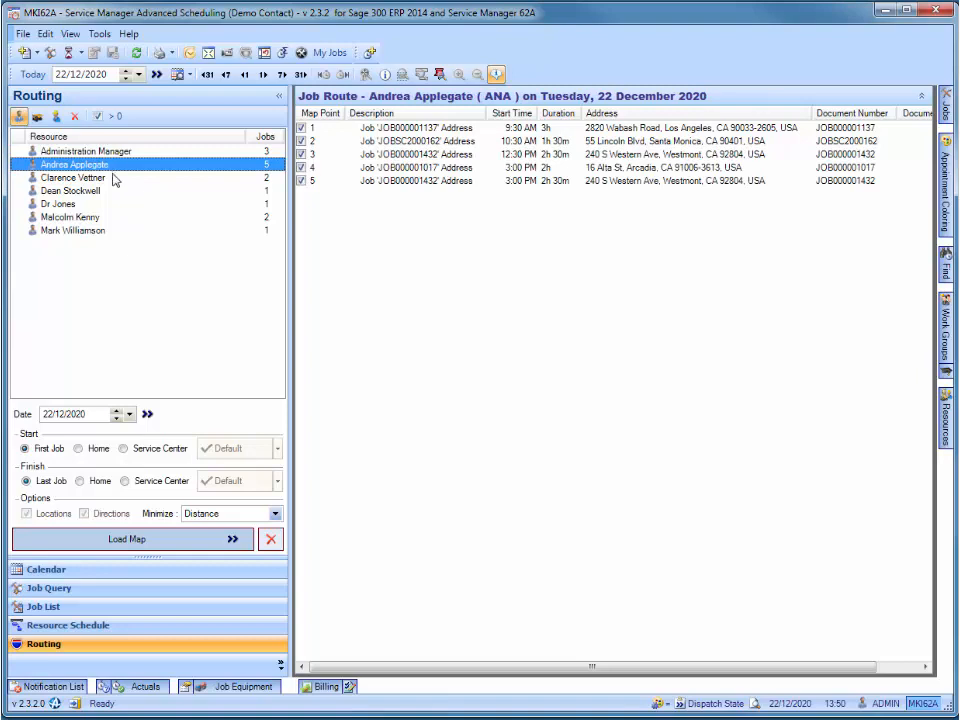
pyautogui.click(112, 180)
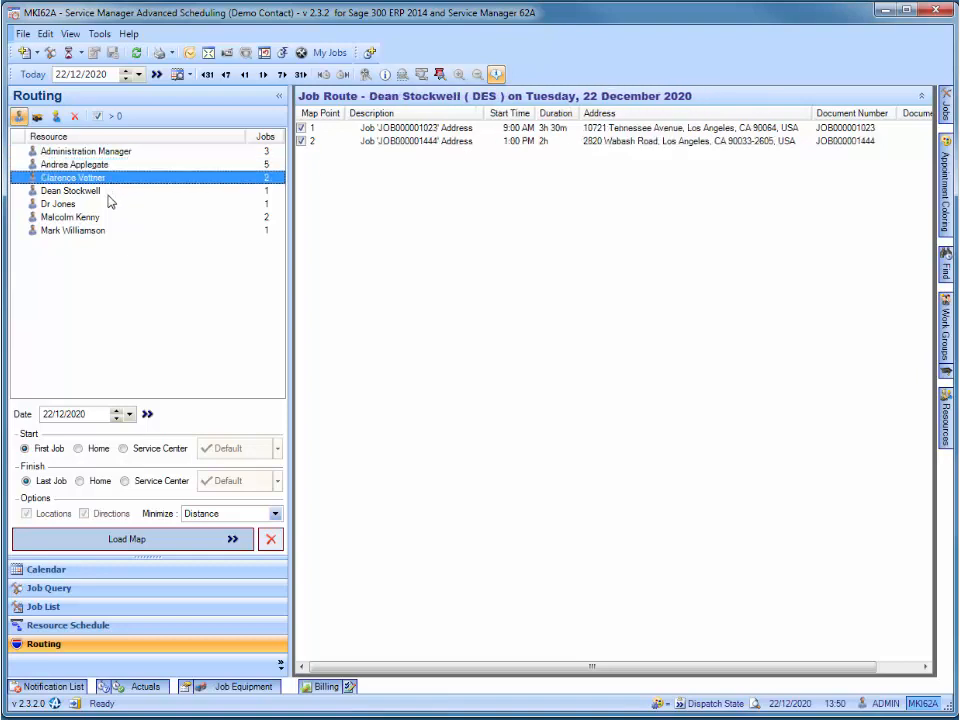
pyautogui.click(112, 191)
pyautogui.click(111, 205)
pyautogui.click(109, 219)
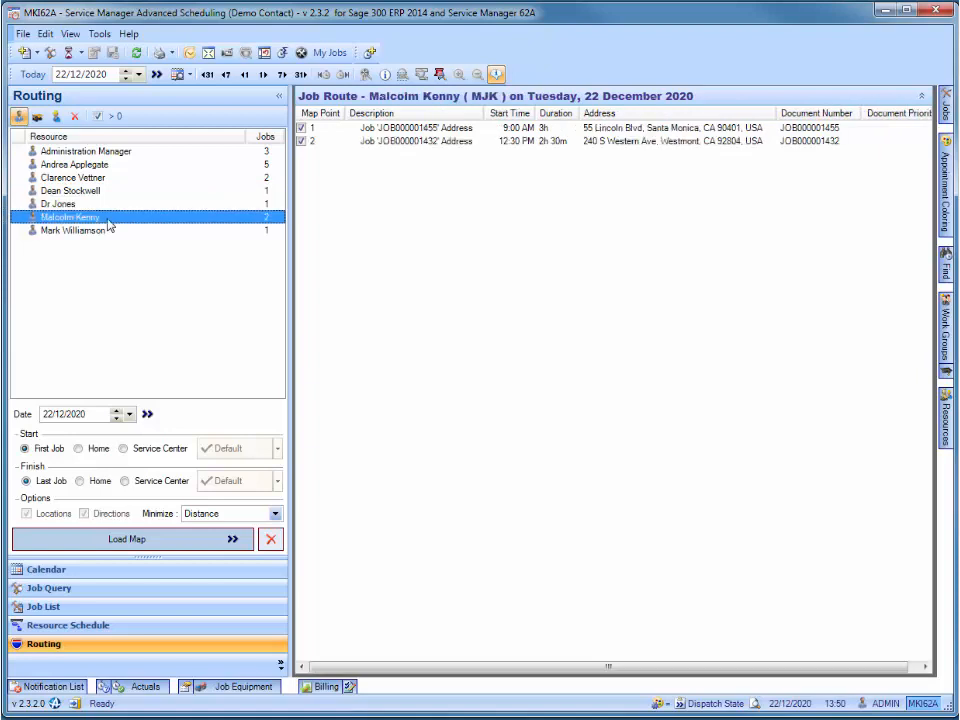
pyautogui.click(109, 232)
pyautogui.click(86, 151)
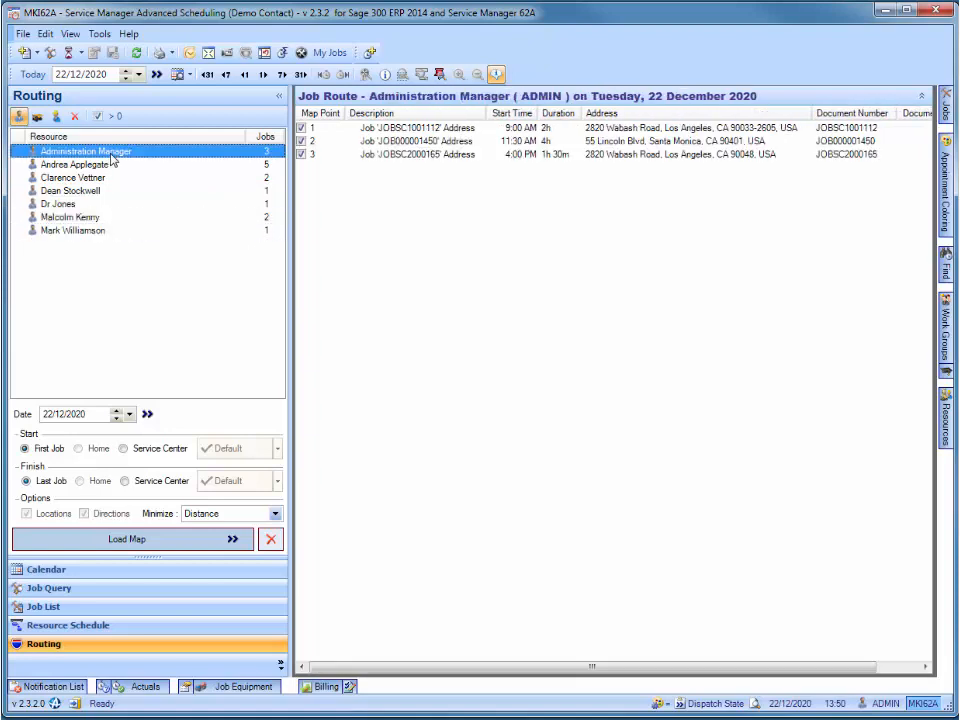
# - Route ANA's jobs from the default Service Center to Home, load the route map in the browser, and close it after viewing
pyautogui.click(126, 450)
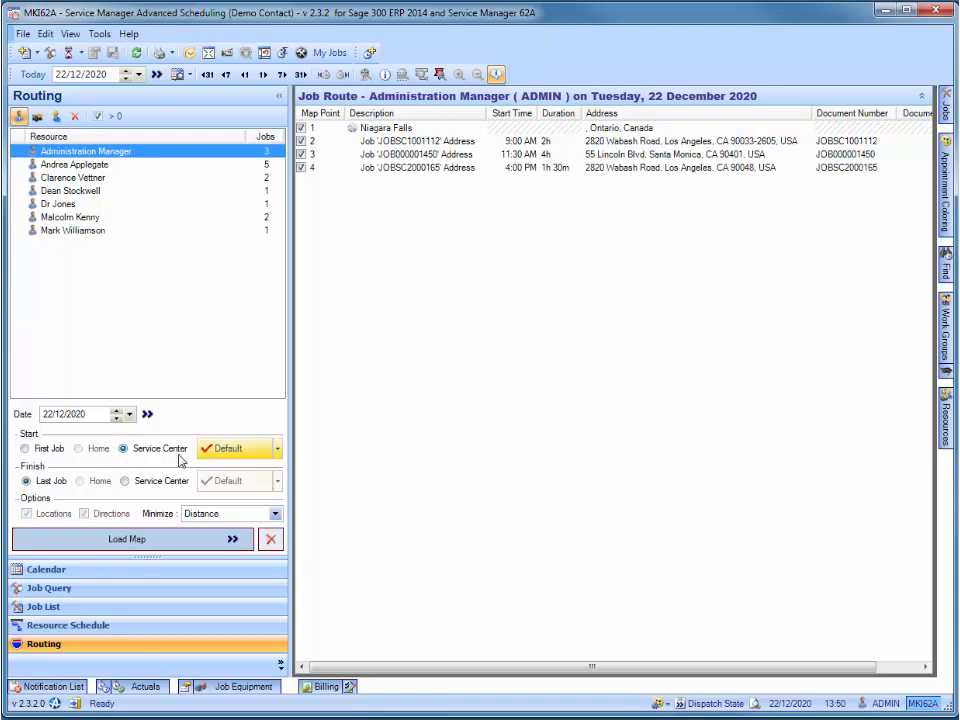
pyautogui.click(90, 166)
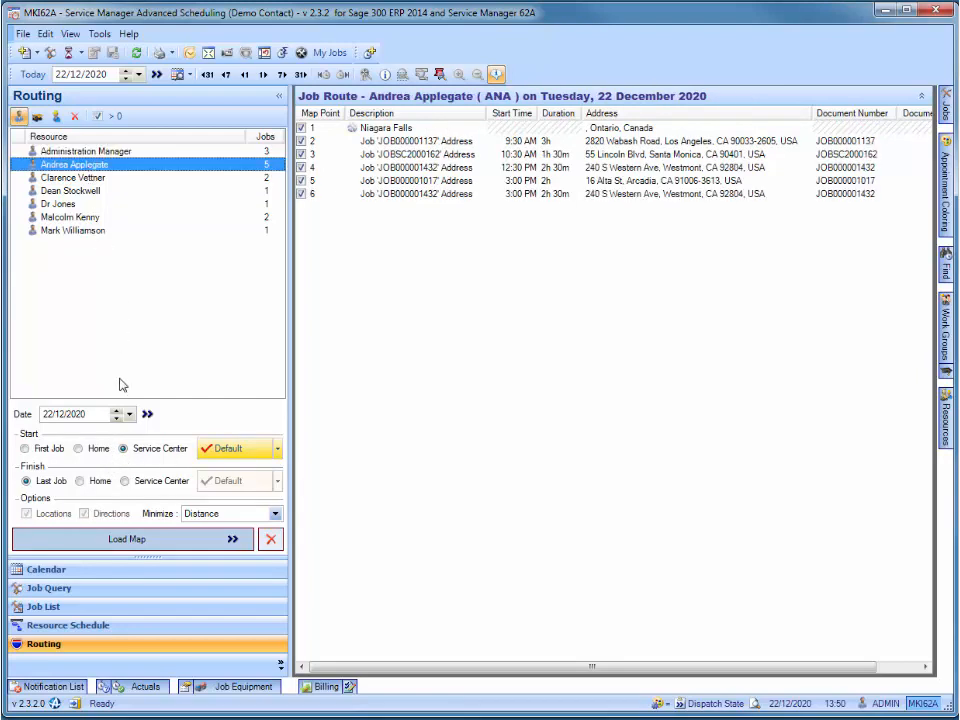
pyautogui.click(87, 482)
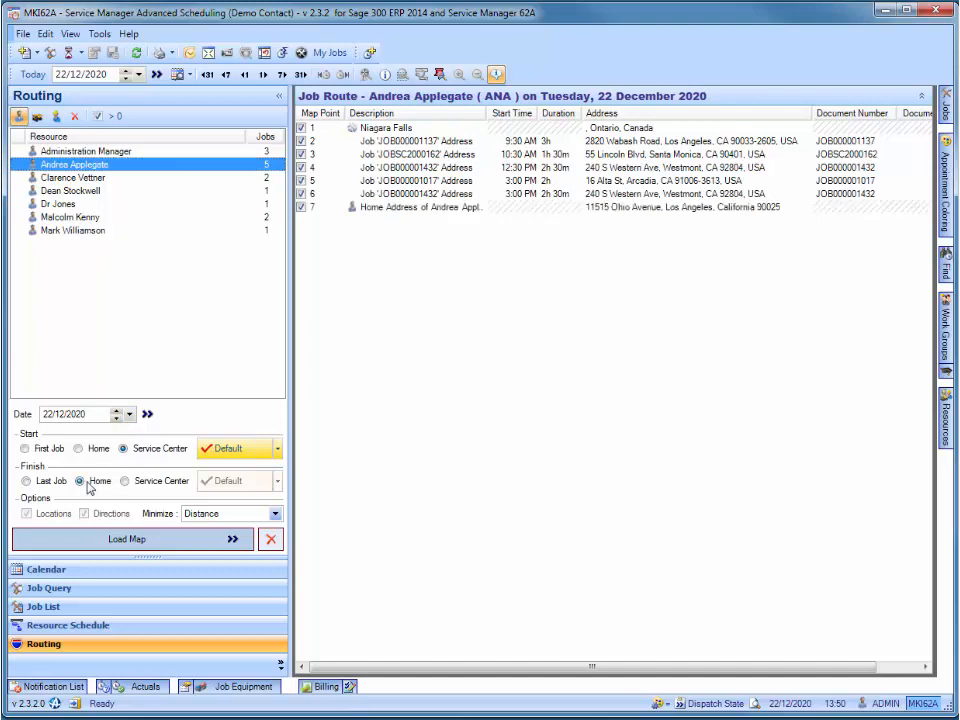
pyautogui.click(115, 541)
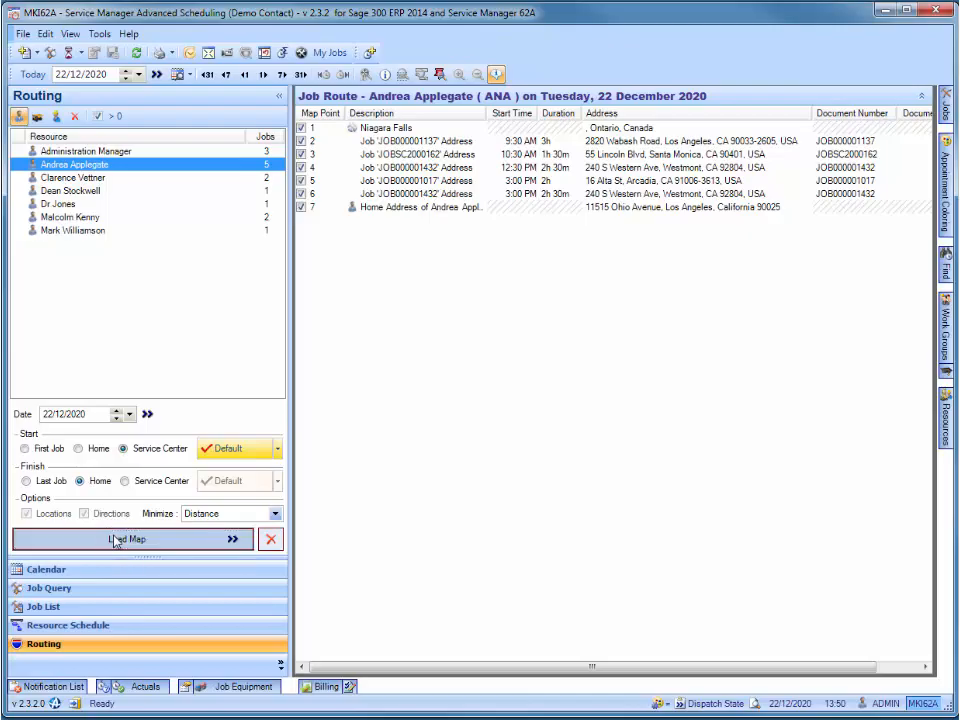
pyautogui.scroll(1, 515, 464)
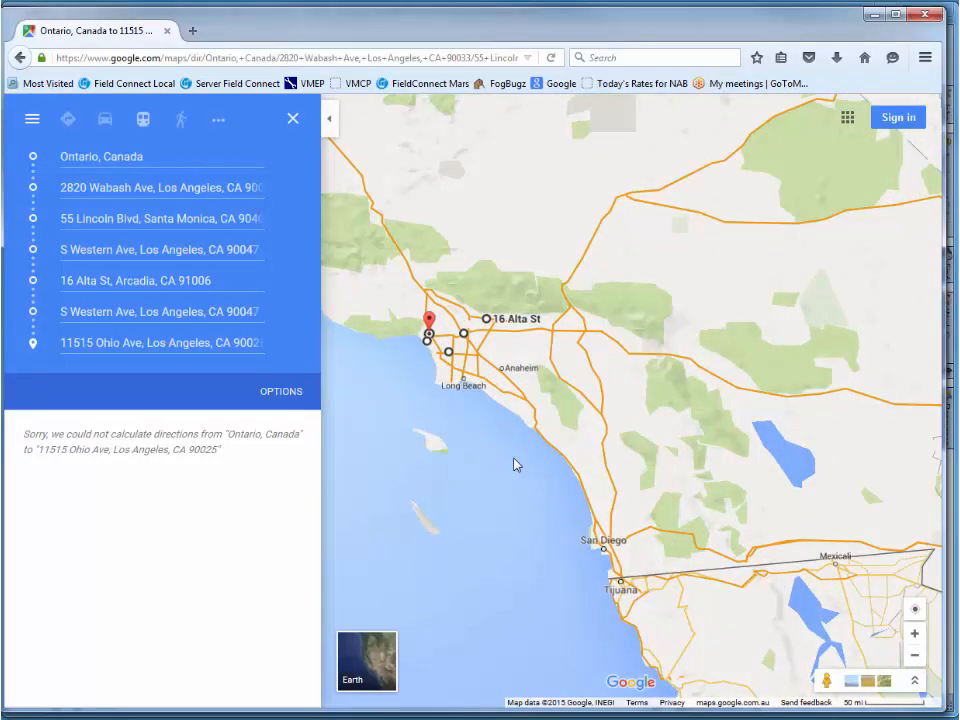
pyautogui.click(928, 16)
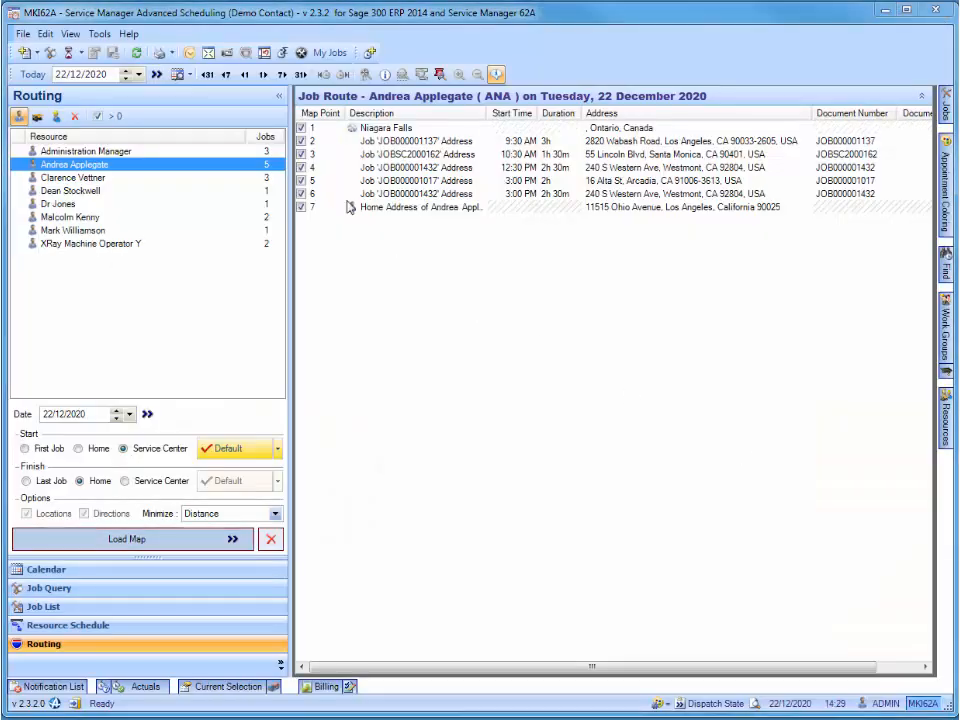
# - Choose Bing Maps in Routing View as the mapping method in the Routing options
pyautogui.click(100, 33)
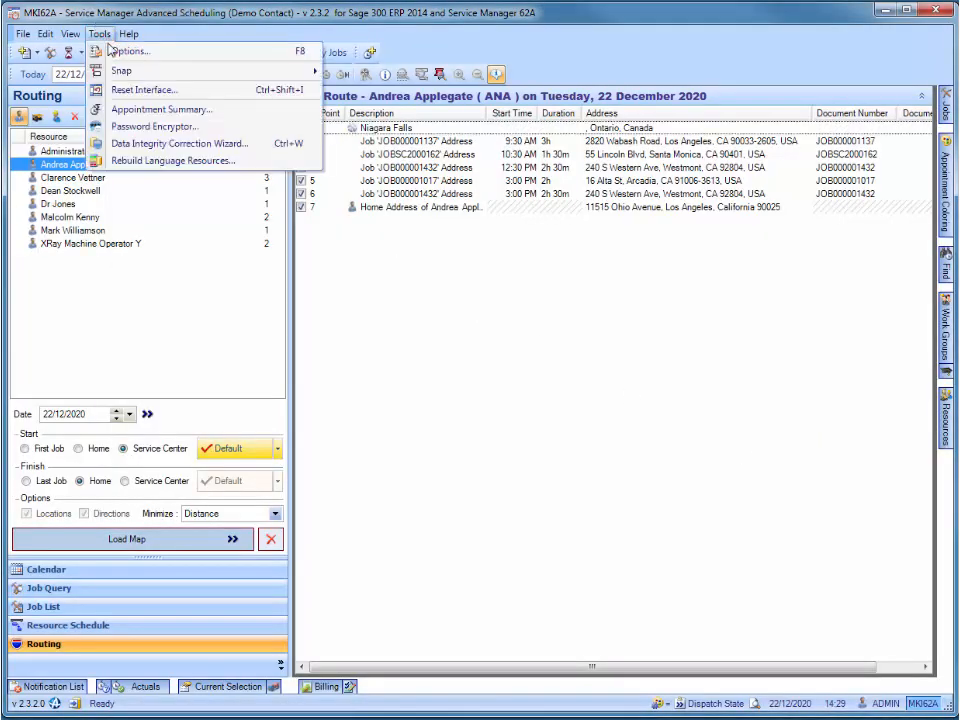
pyautogui.click(109, 47)
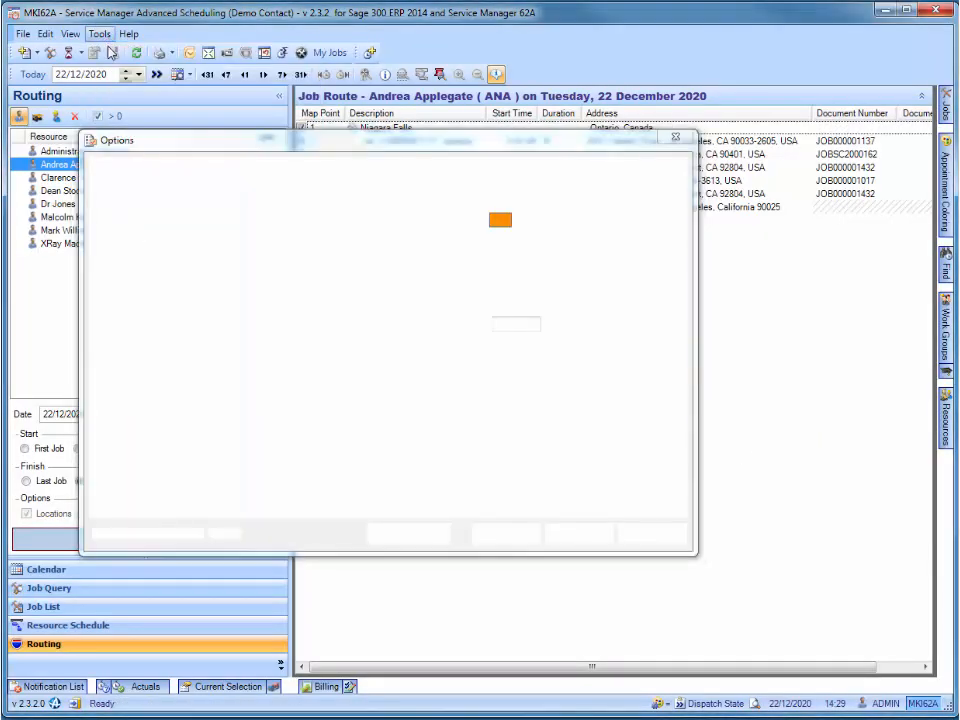
pyautogui.click(265, 167)
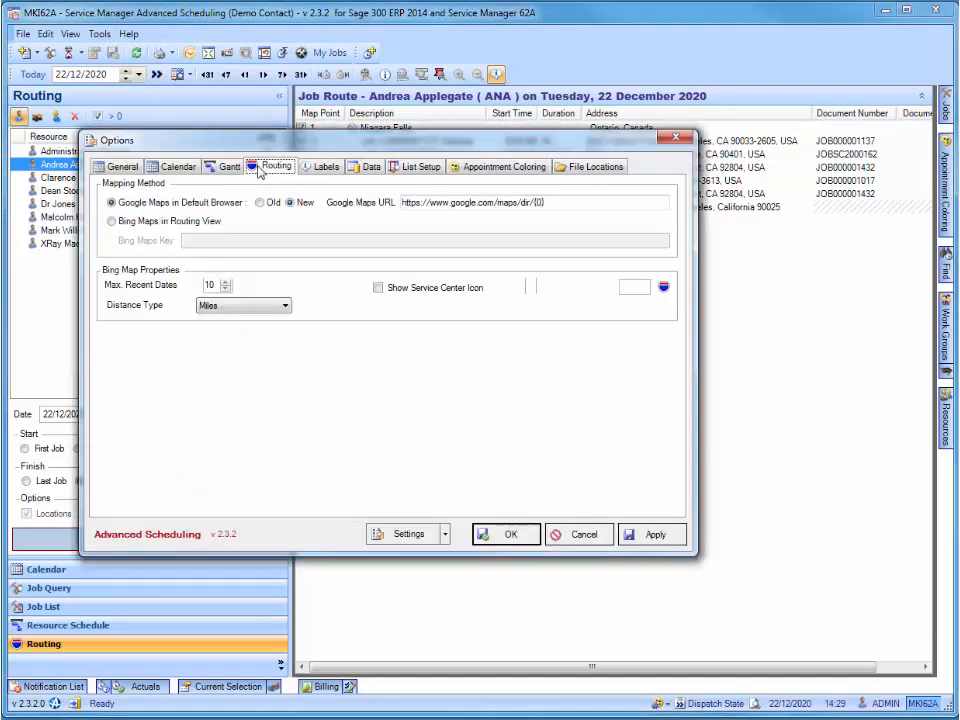
pyautogui.click(187, 223)
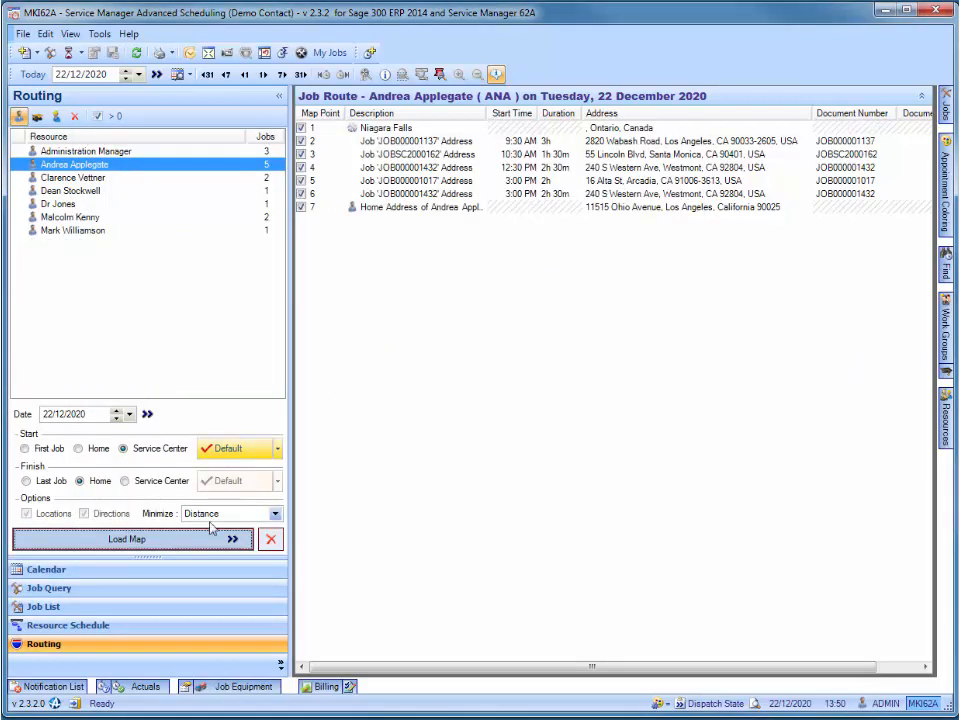
# - Open Job Query and examine the criteria of the No Estimate, Historic, dates and Historic Search queries under Test Query
pyautogui.click(130, 594)
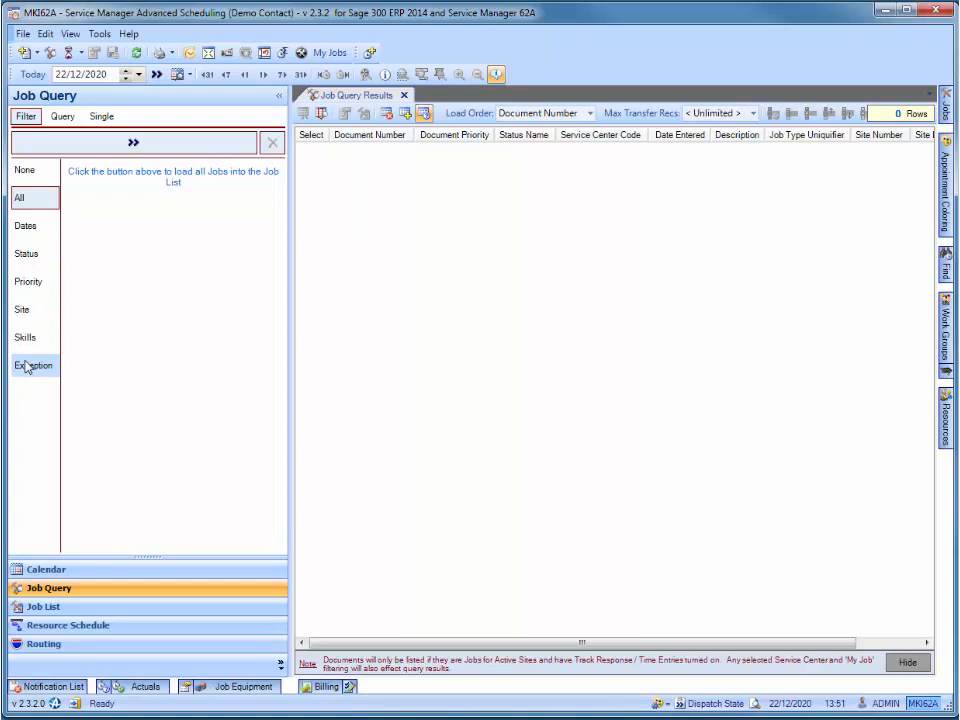
pyautogui.click(62, 116)
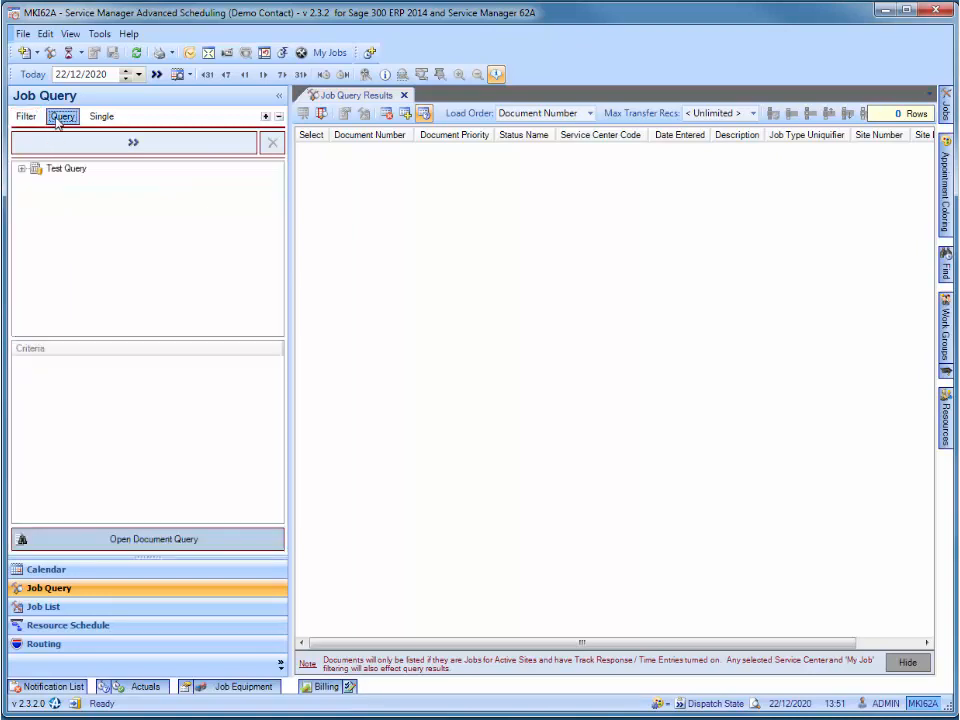
pyautogui.click(22, 168)
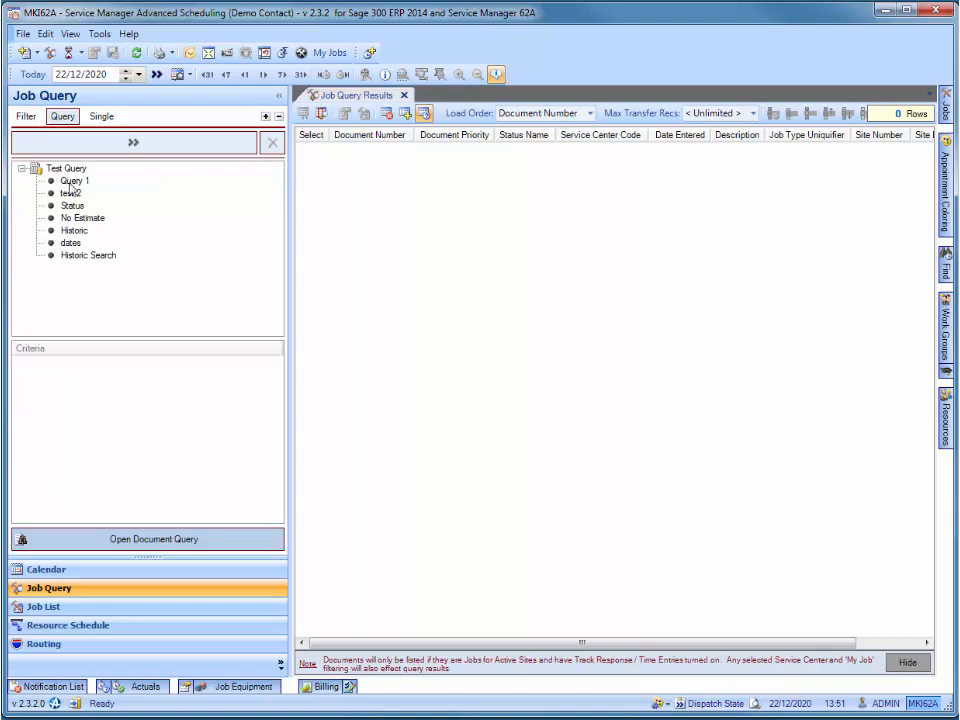
pyautogui.click(76, 219)
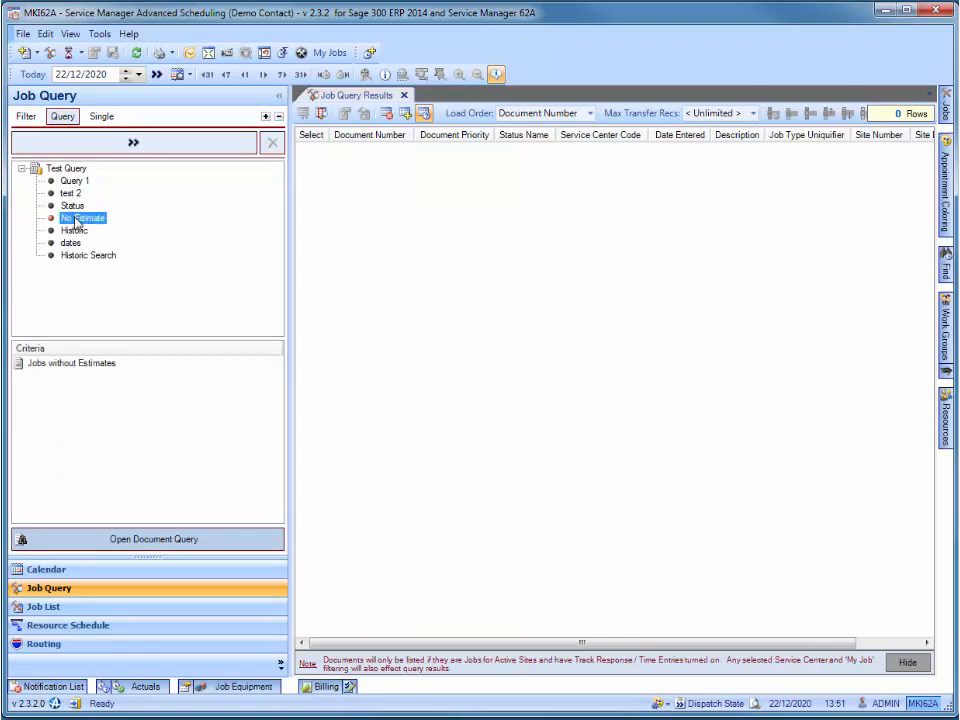
pyautogui.click(74, 231)
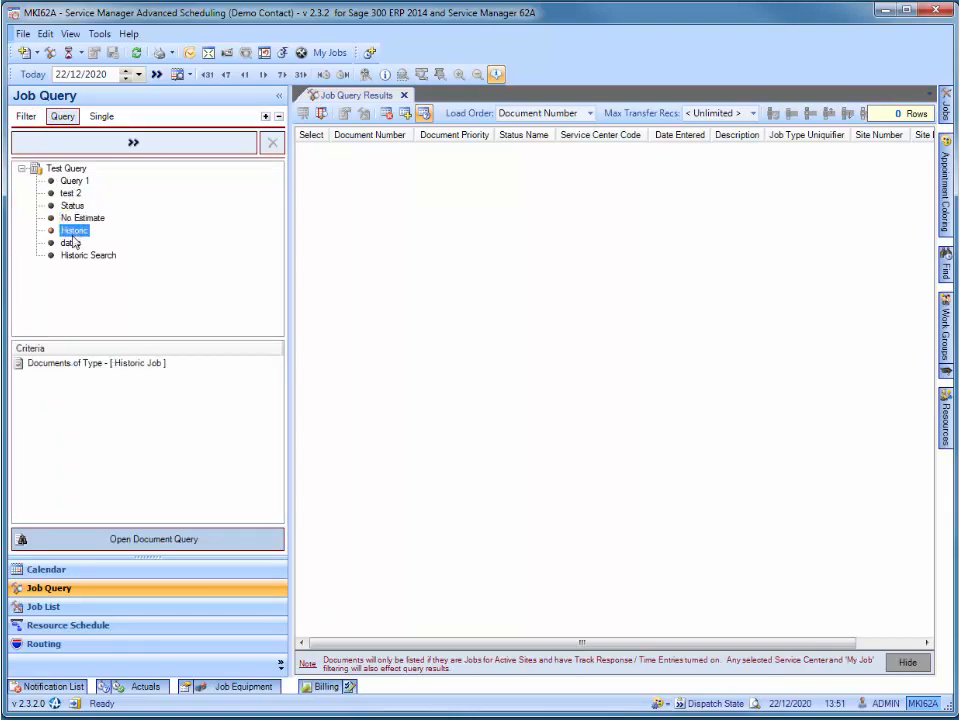
pyautogui.click(72, 244)
pyautogui.click(73, 256)
# - Run the saved query test 2, and open job JOB000001017 from its results
pyautogui.click(73, 194)
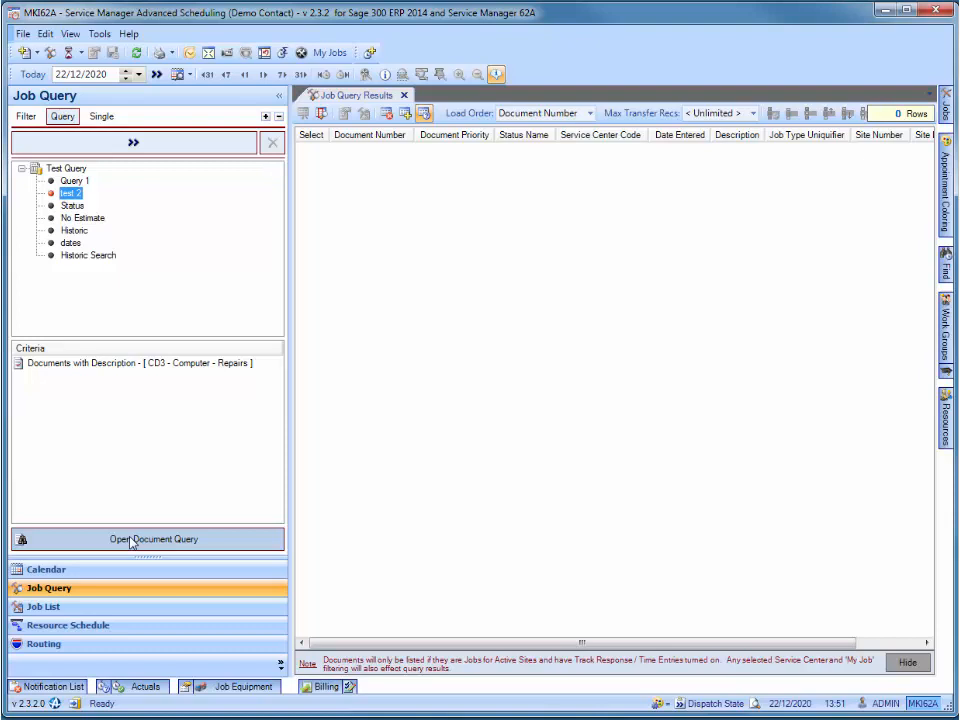
pyautogui.click(140, 146)
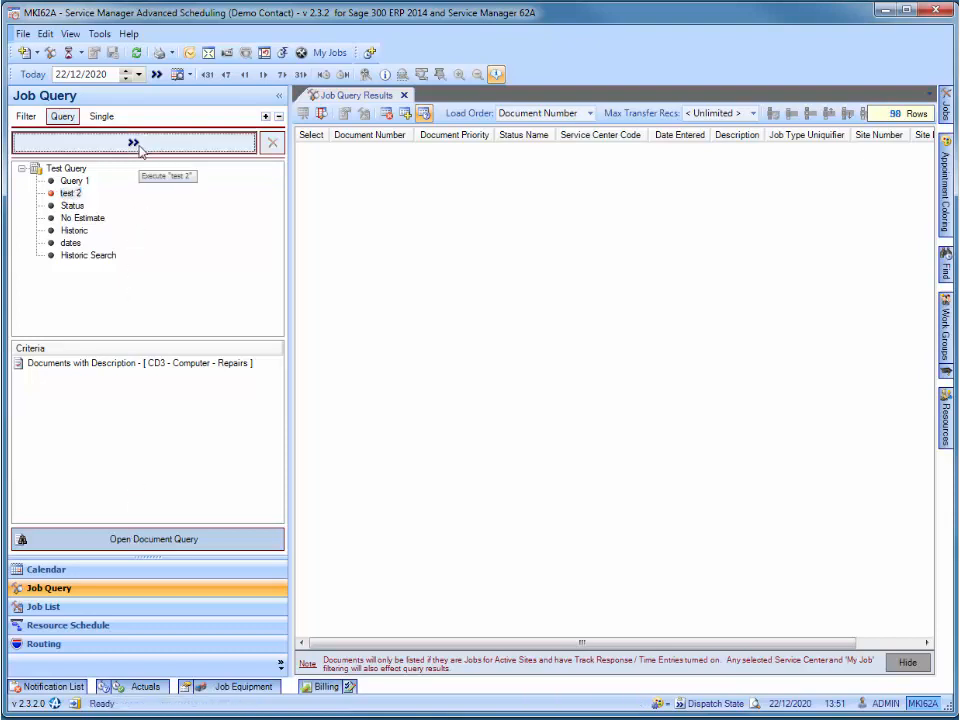
pyautogui.click(362, 230)
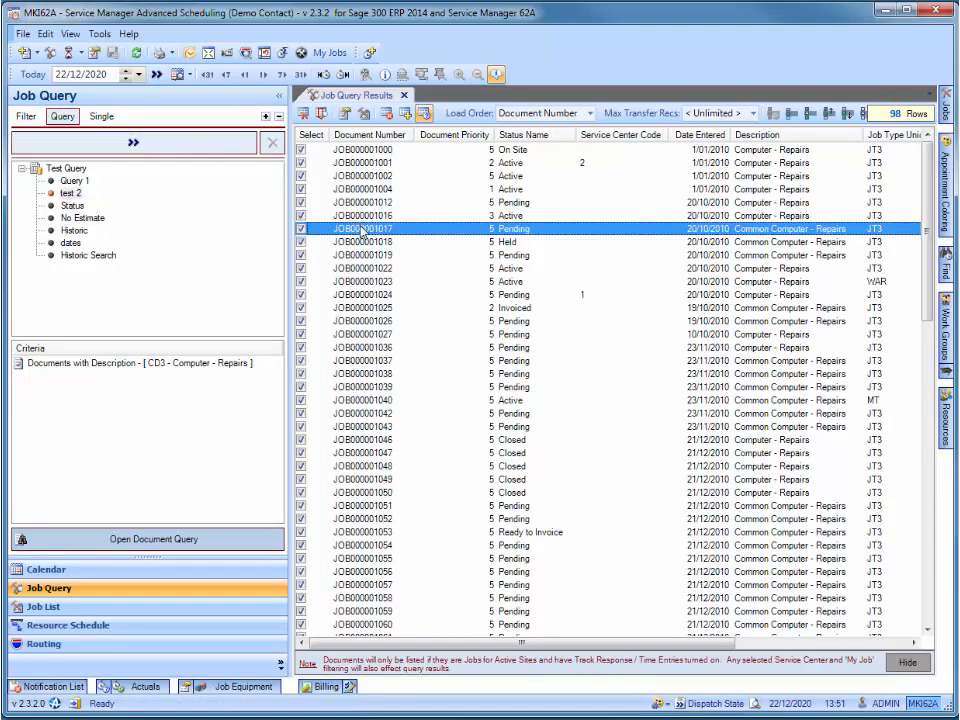
pyautogui.rightClick(362, 230)
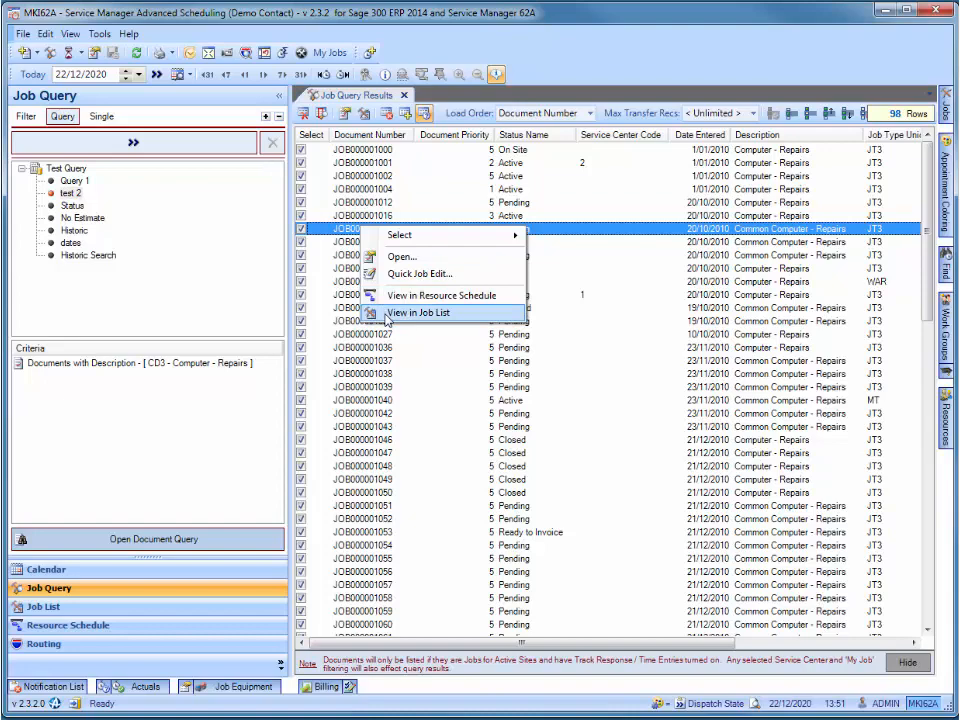
pyautogui.click(75, 612)
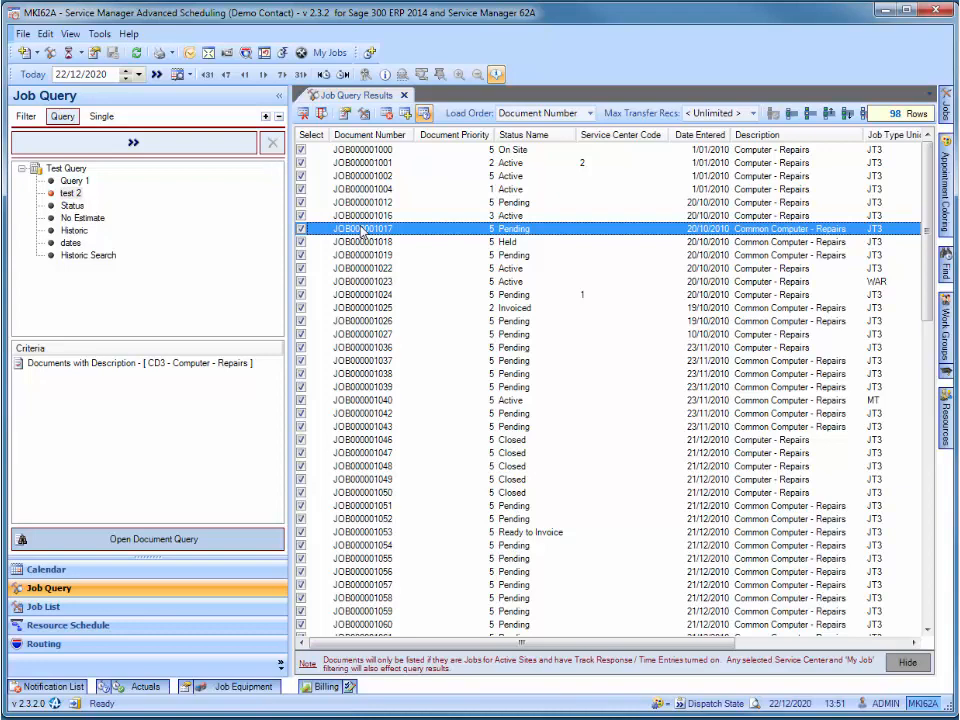
pyautogui.doubleClick(362, 229)
# - In the calendar's Day view, add an appointment for CSV from 3:00 to 5:30 PM on 22 December 2020 for job JOB000001039
pyautogui.click(326, 96)
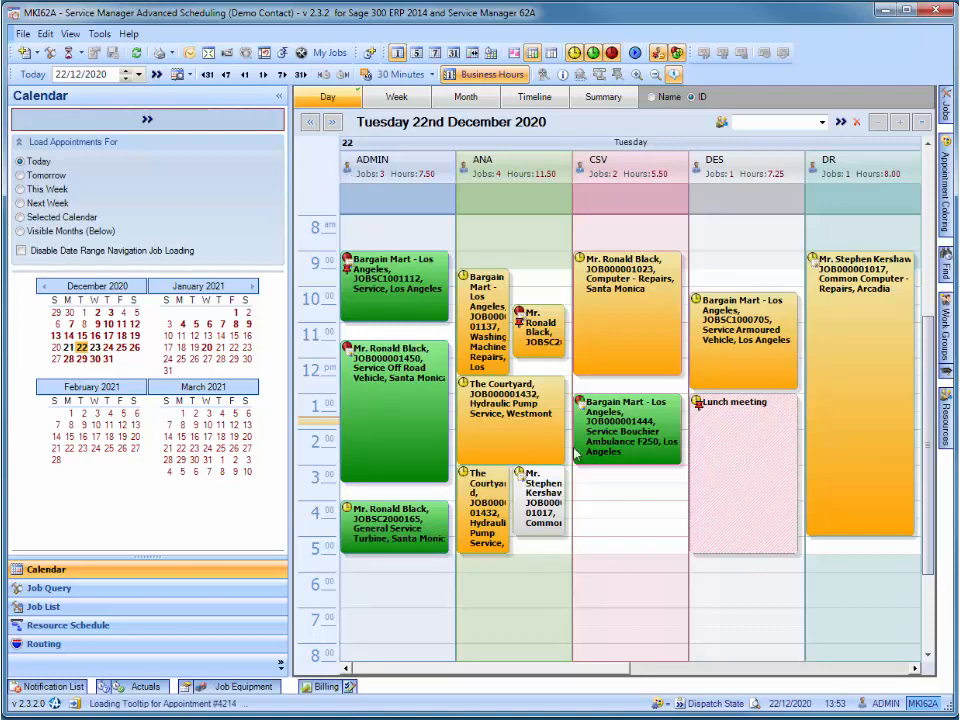
pyautogui.click(605, 478)
pyautogui.moveTo(605, 483); pyautogui.dragTo(608, 551)
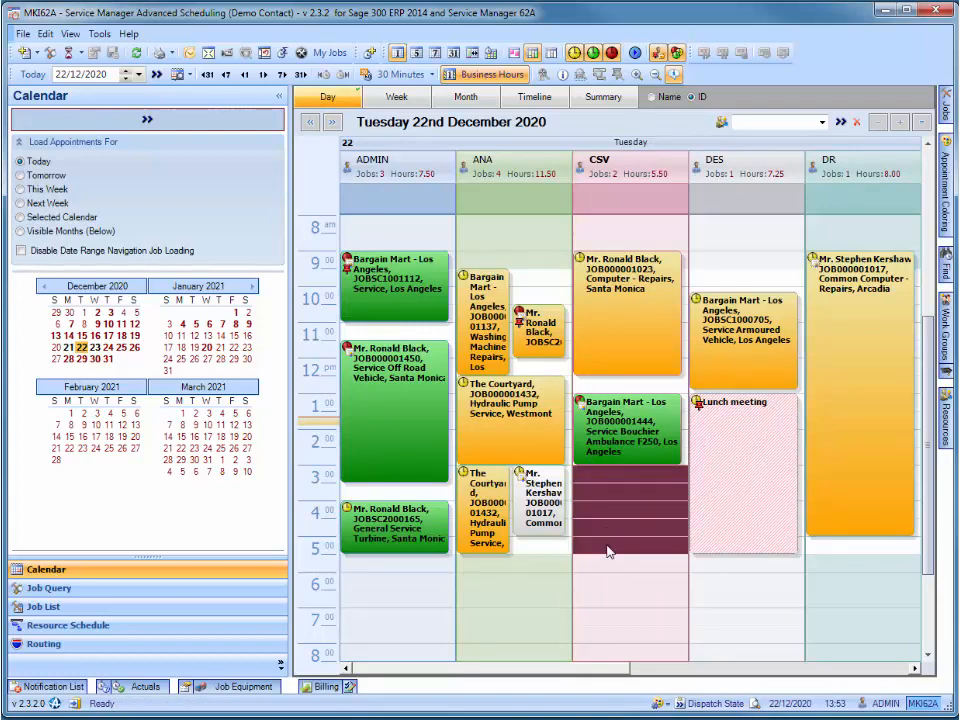
pyautogui.rightClick(610, 528)
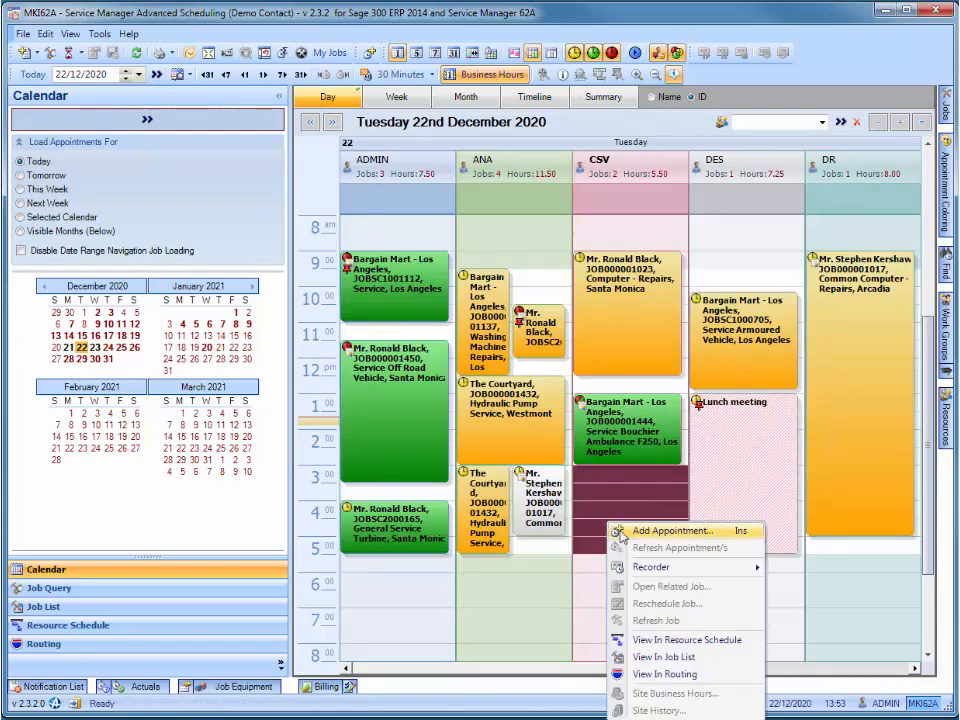
pyautogui.click(630, 532)
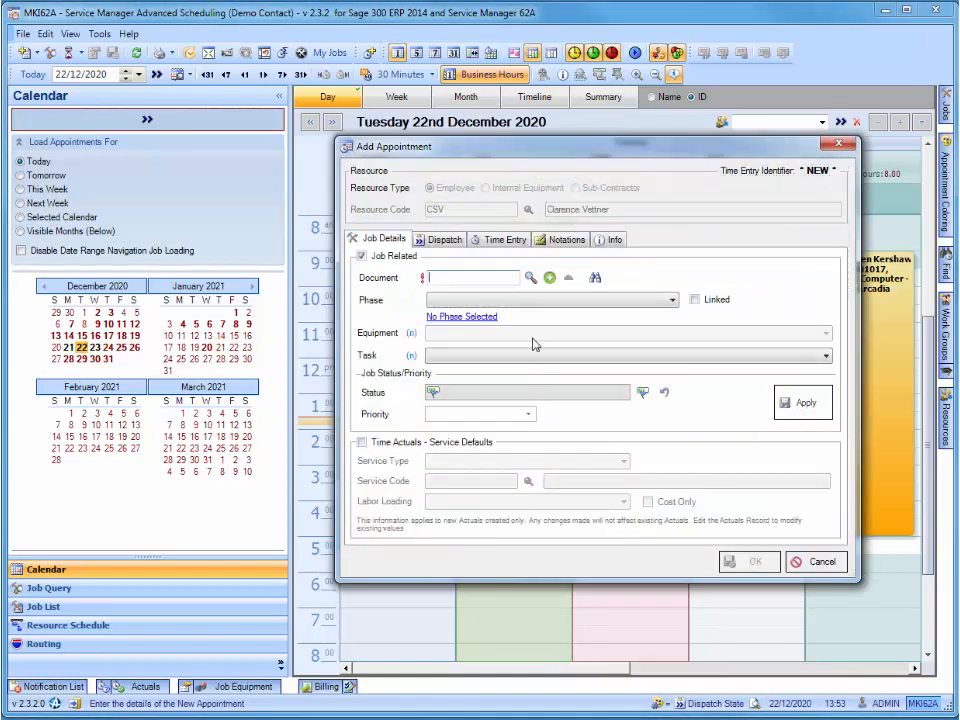
pyautogui.click(531, 278)
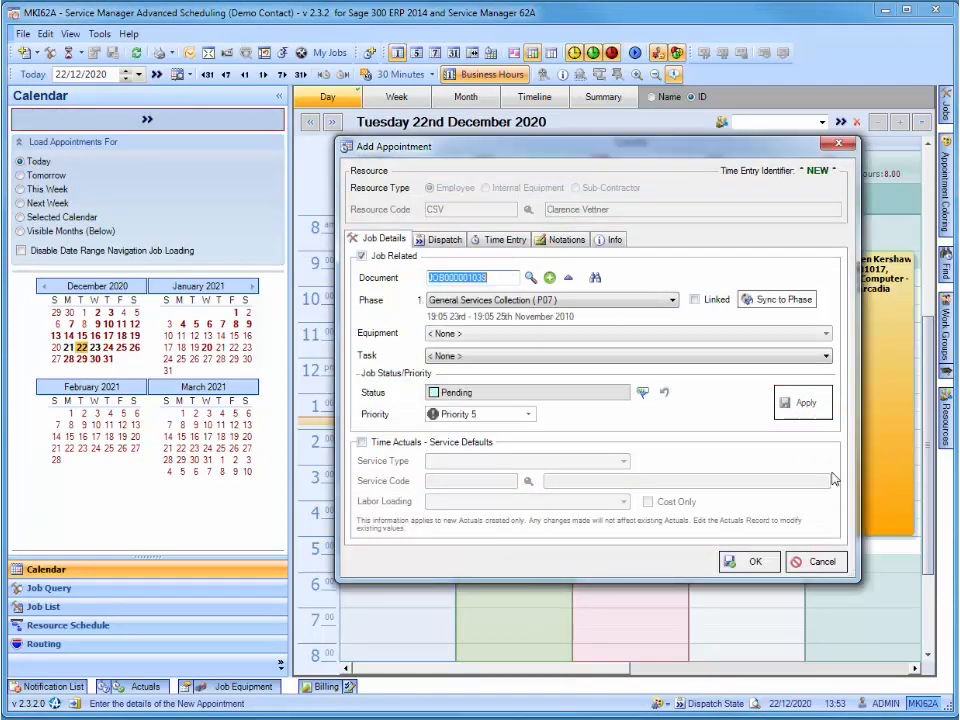
pyautogui.click(753, 562)
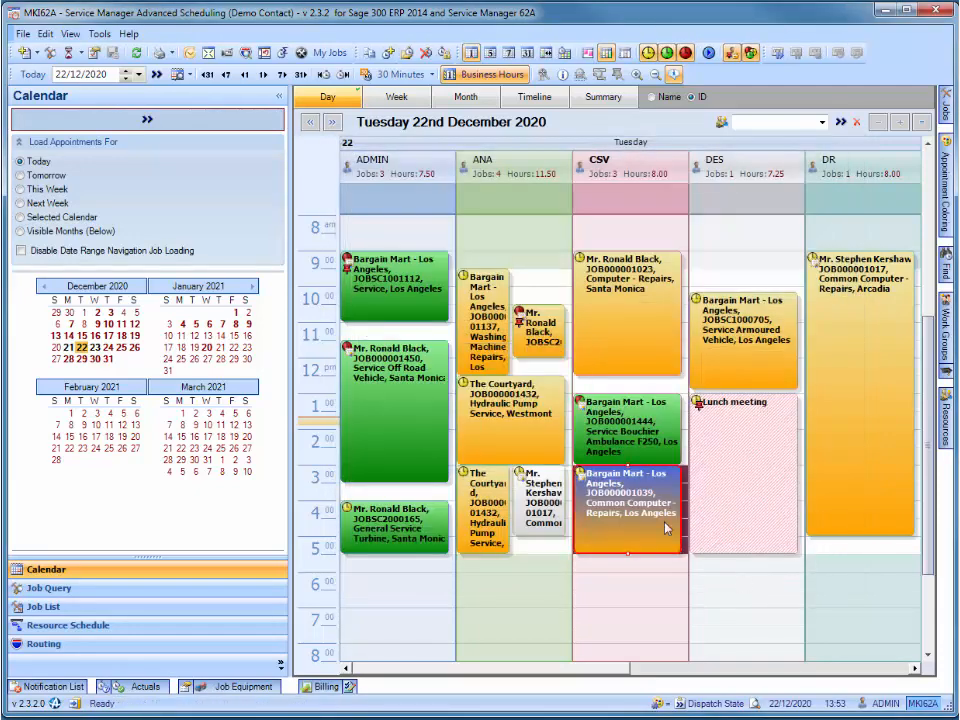
# - Examine the remaining employees' appointments across the Day calendar for 22 December 2020
pyautogui.rightClick(603, 513)
pyautogui.click(638, 513)
pyautogui.moveTo(607, 675); pyautogui.dragTo(697, 673)
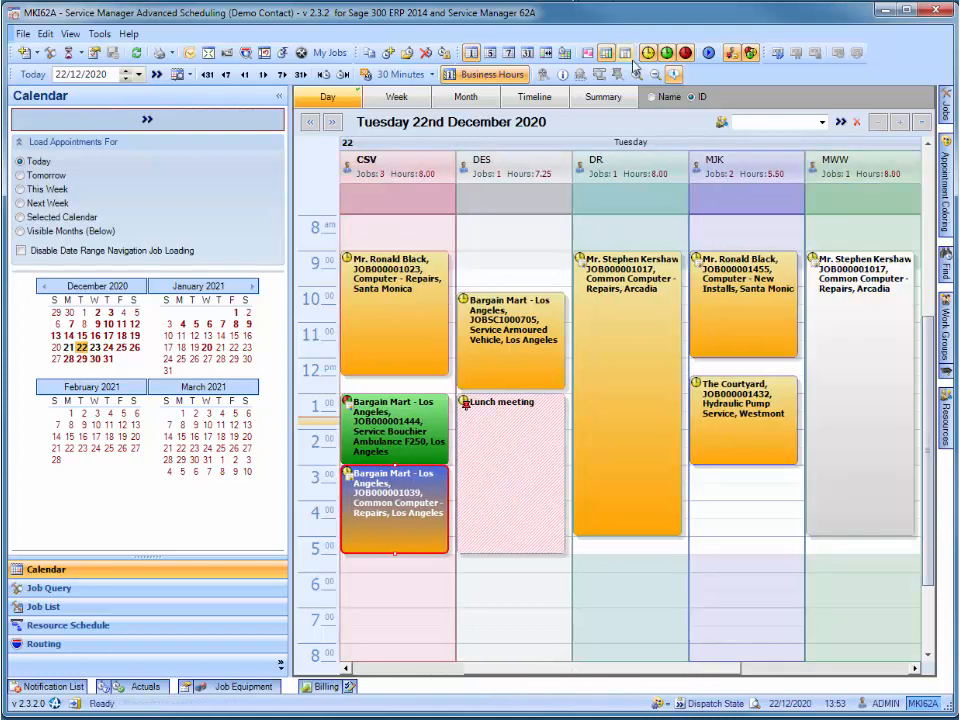
pyautogui.moveTo(449, 670); pyautogui.dragTo(484, 663)
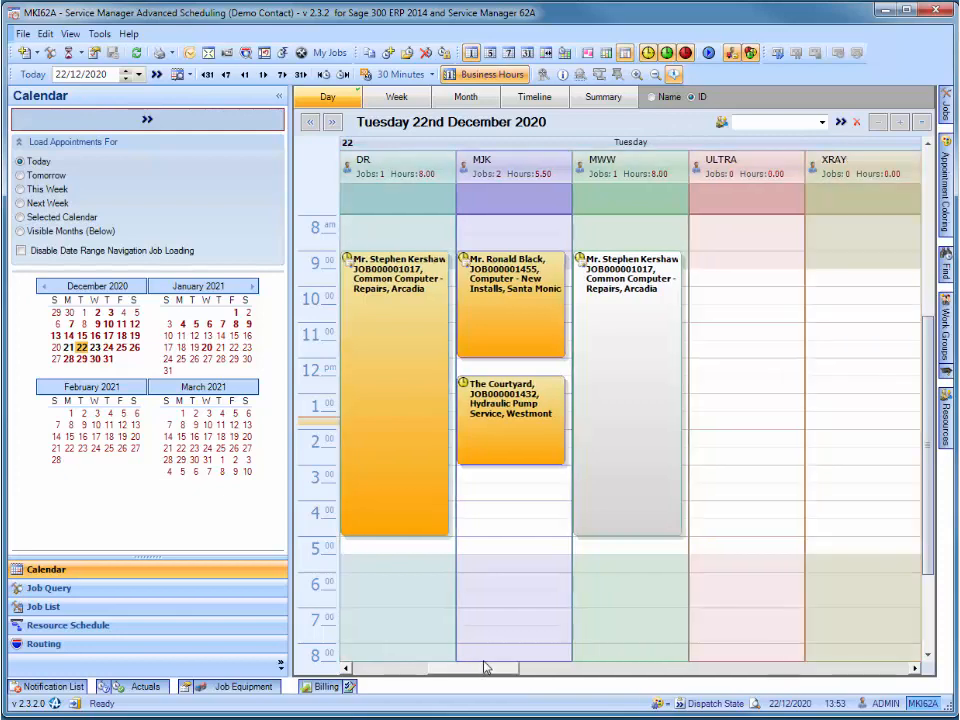
# - Paste the copied appointment for job JOB000001039 into ULTRA's calendar column from 3:00 to 5:30 PM
pyautogui.rightClick(723, 475)
pyautogui.click(744, 482)
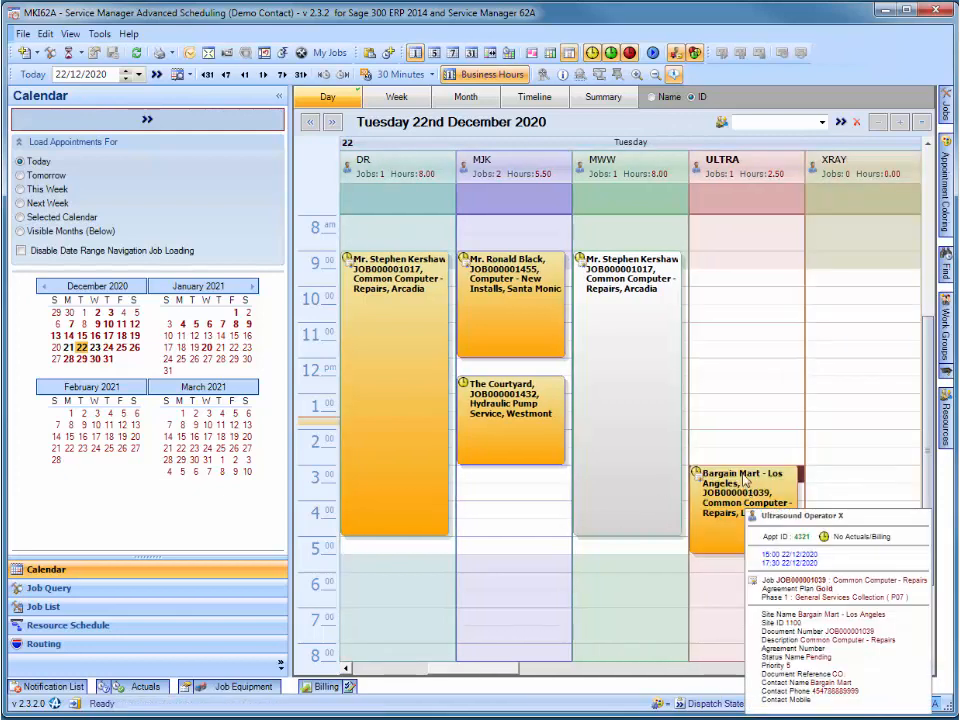
# - Start a new appointment for ULTRA at 11:30 AM and find job JOB000001010 for ACME Plumbing as its document
pyautogui.click(718, 349)
pyautogui.rightClick(741, 351)
pyautogui.click(762, 381)
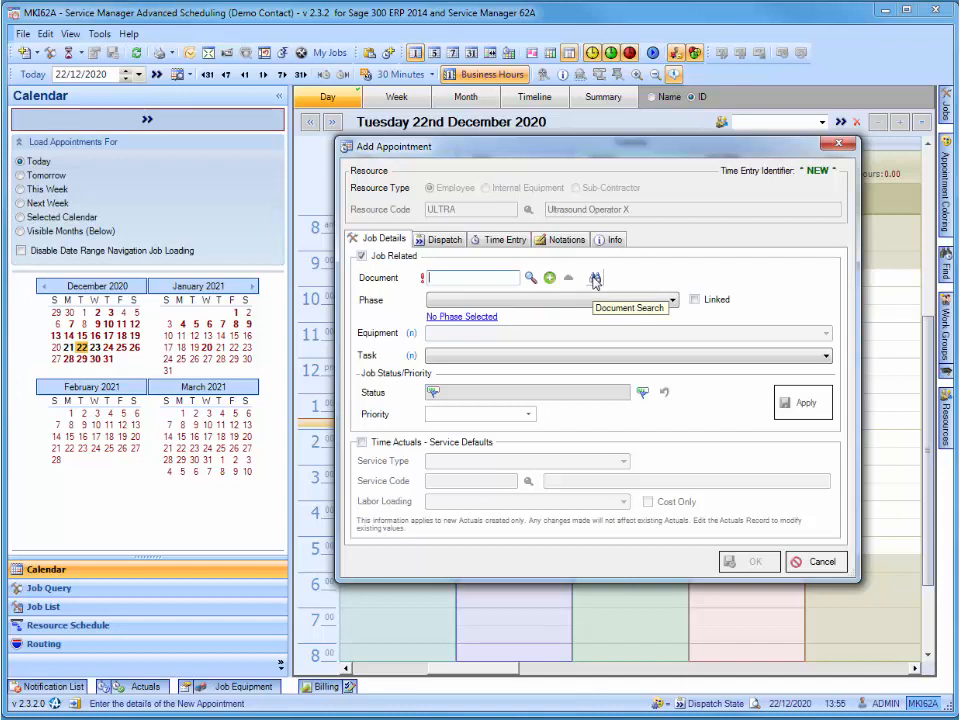
pyautogui.click(595, 279)
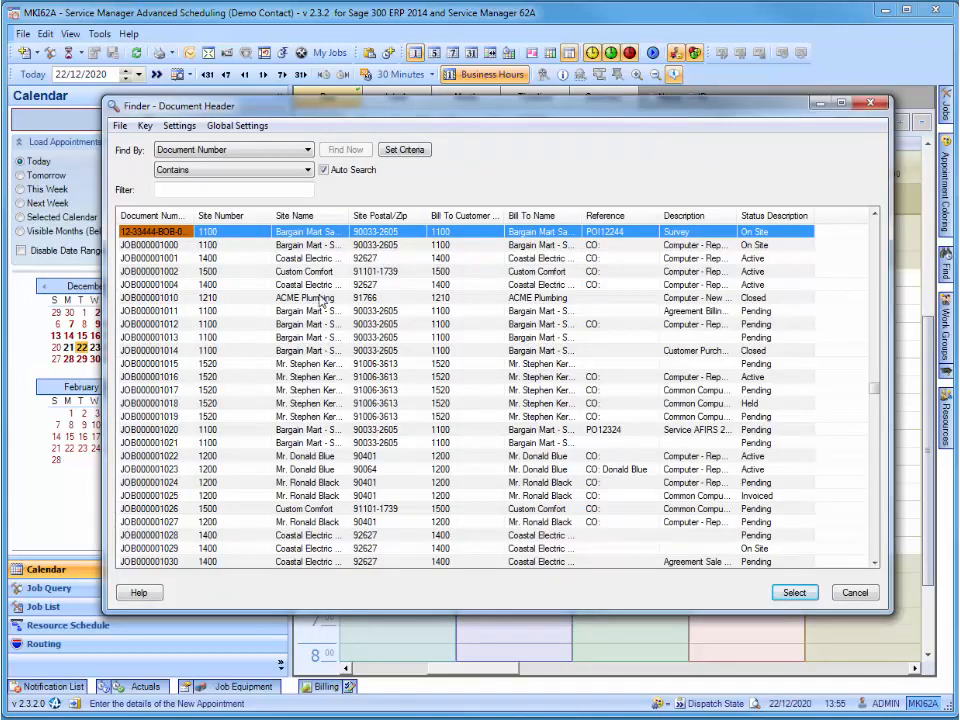
pyautogui.click(310, 297)
pyautogui.click(796, 593)
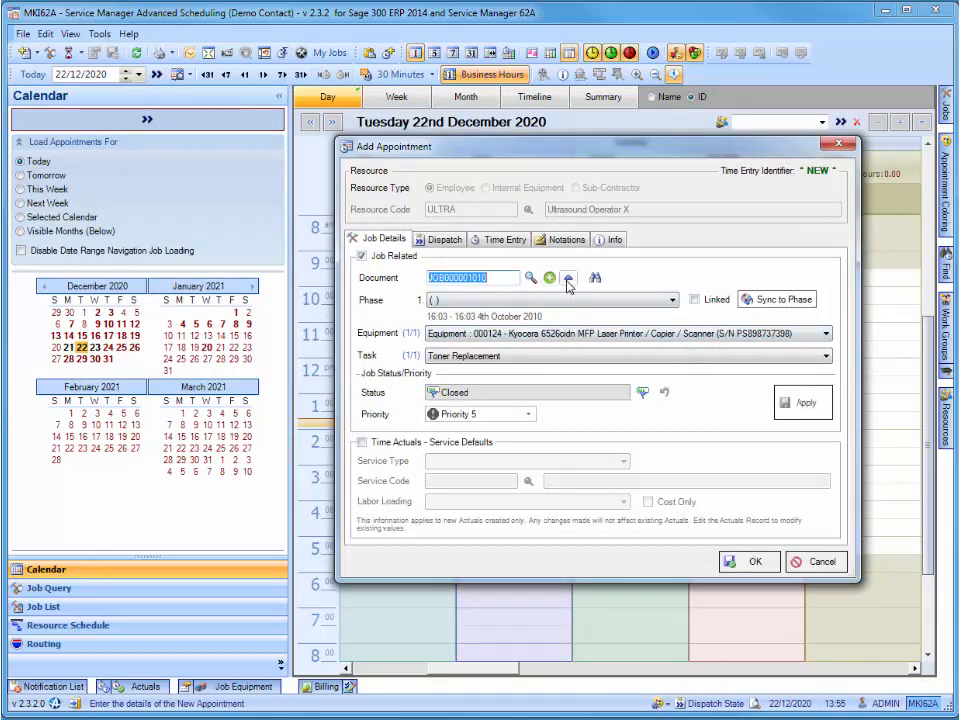
# - Set the appointment's dispatch state to Dispatched to Assignee and its estimated end time to 14:00
pyautogui.click(443, 239)
pyautogui.click(493, 264)
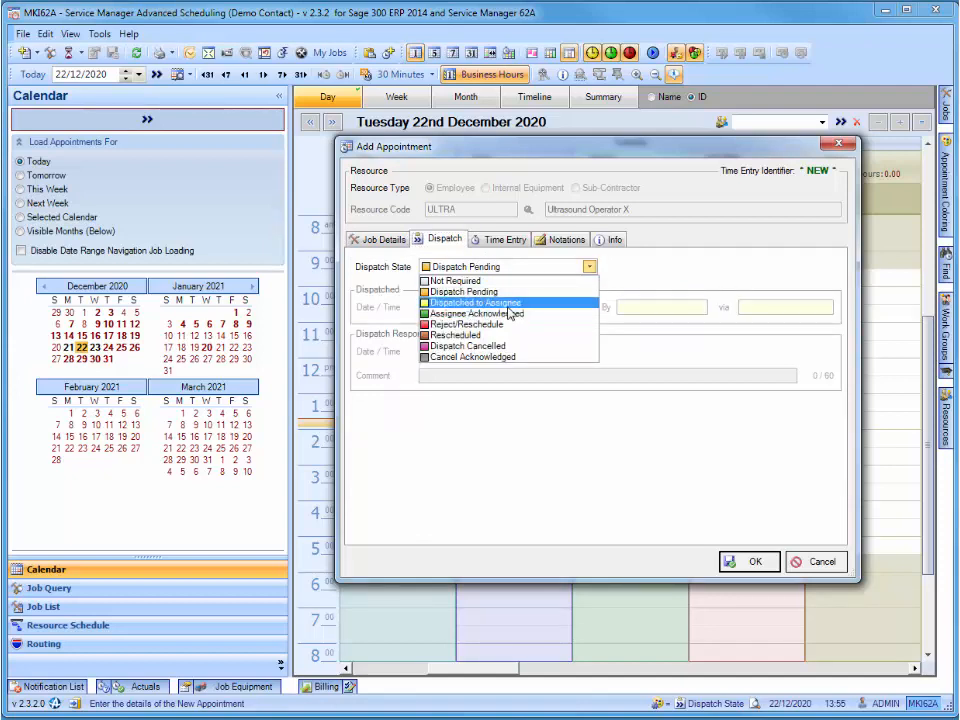
pyautogui.click(511, 303)
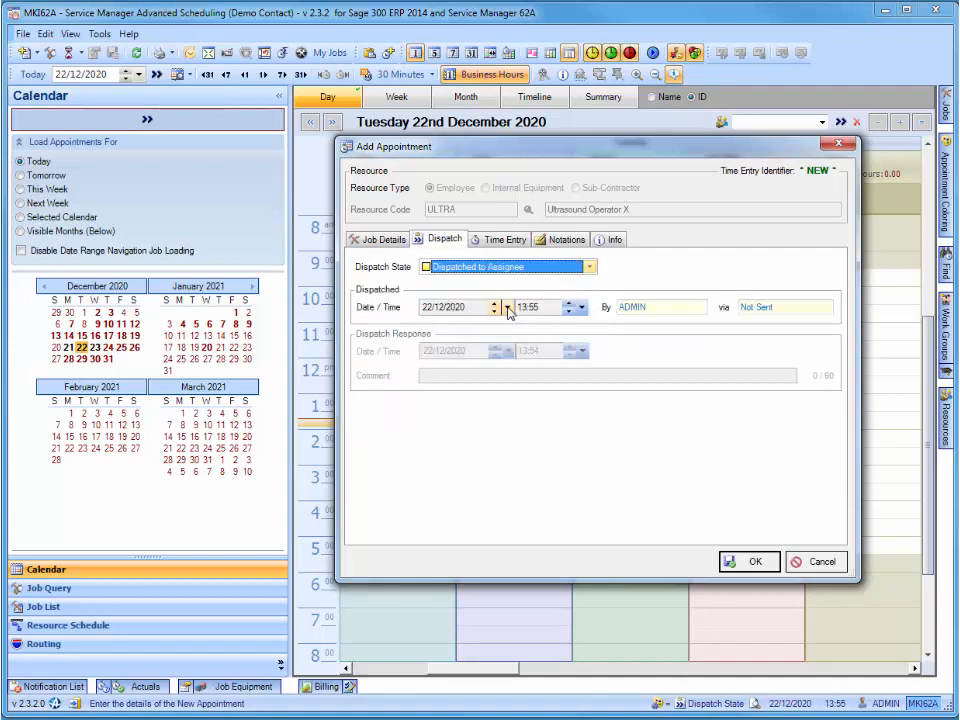
pyautogui.click(505, 246)
pyautogui.click(634, 284)
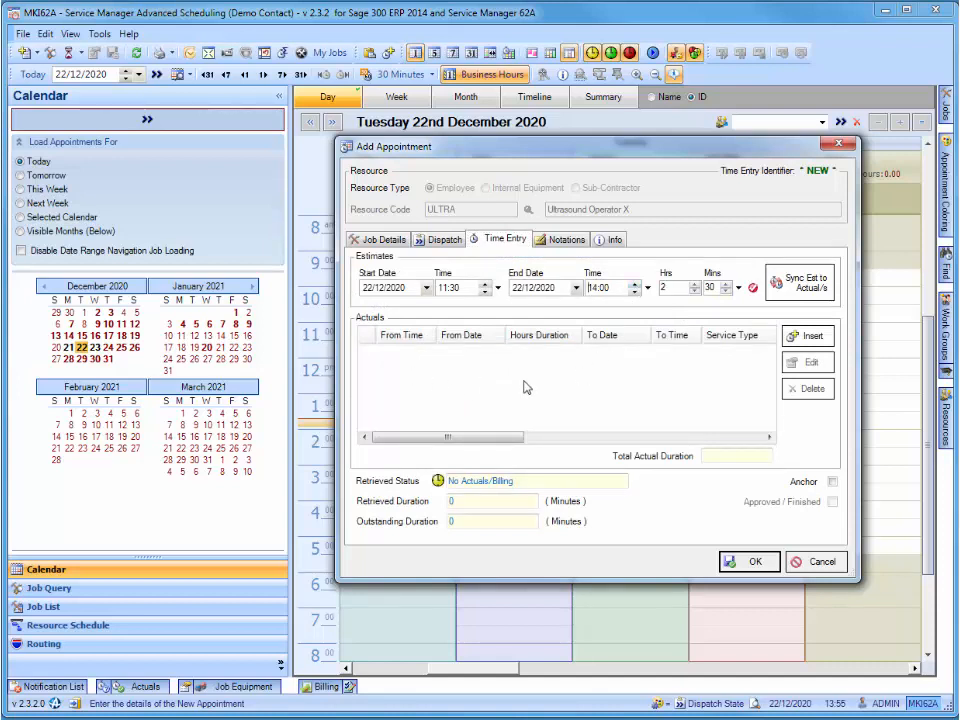
# - Insert a notation on the new appointment with the text "Notation"
pyautogui.click(563, 240)
pyautogui.click(805, 276)
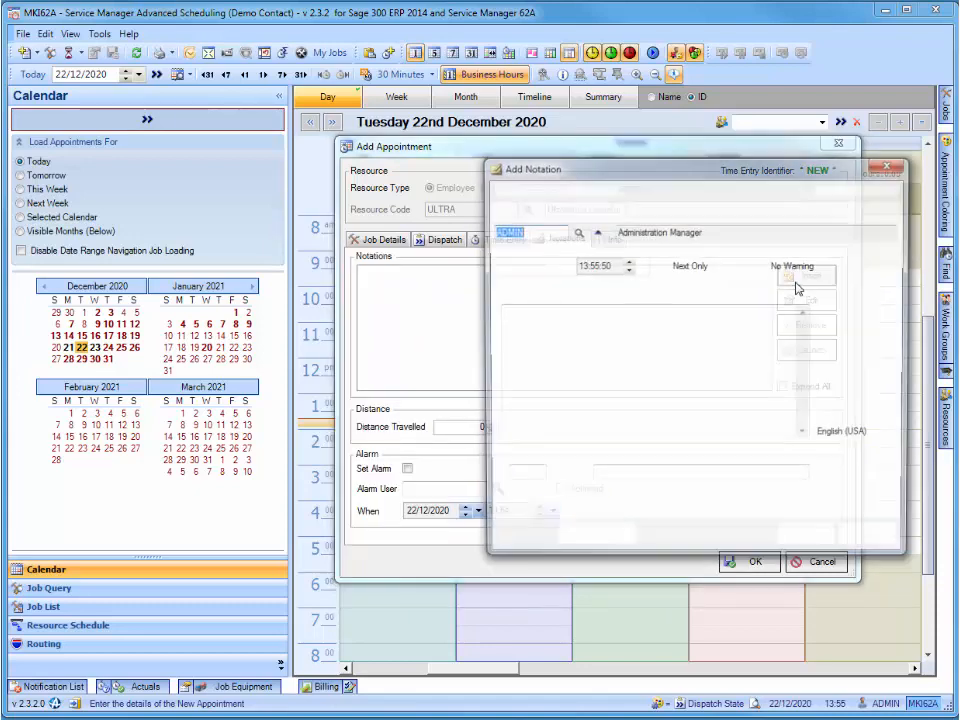
pyautogui.click(709, 340)
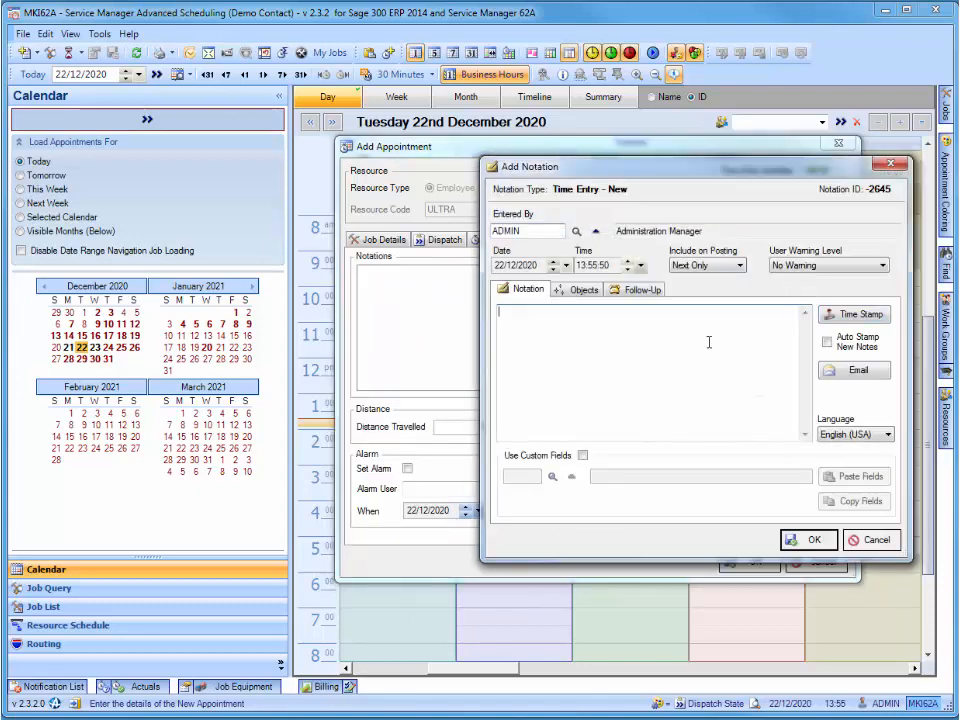
pyautogui.write('Notation')
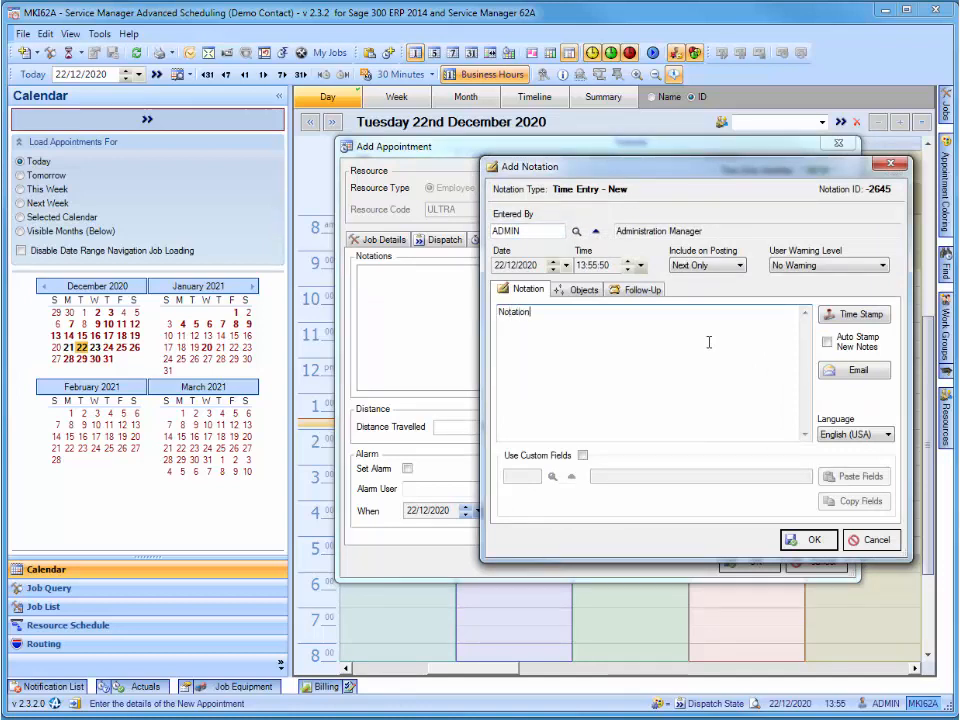
# - Review the notation's attachment, follow-up, posting and warning options, keep No Warning, and save the notation and appointment
pyautogui.click(580, 290)
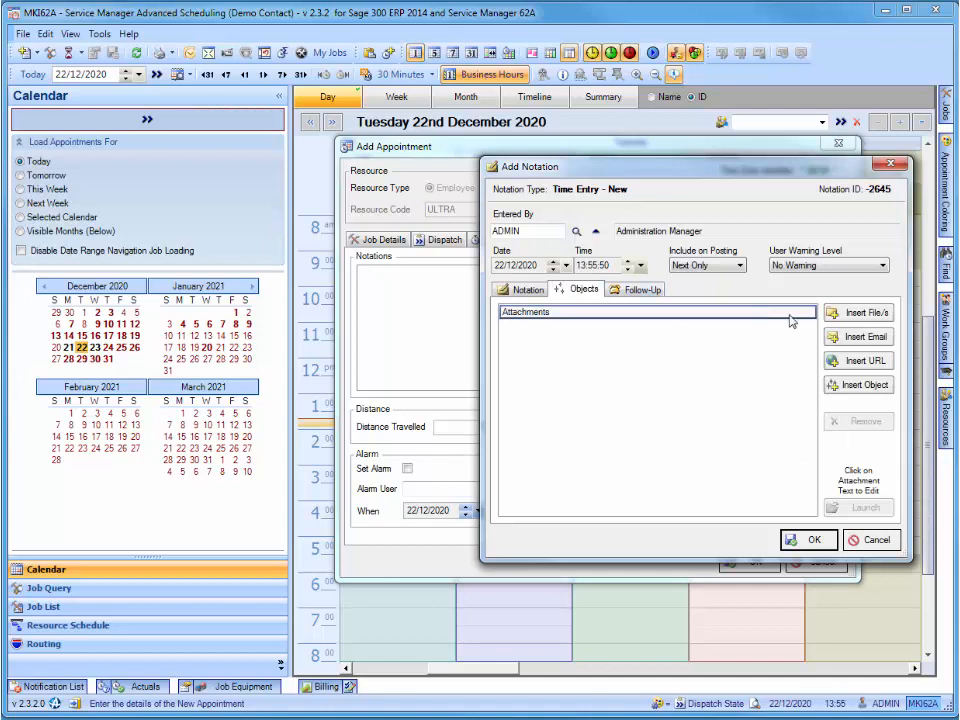
pyautogui.click(643, 290)
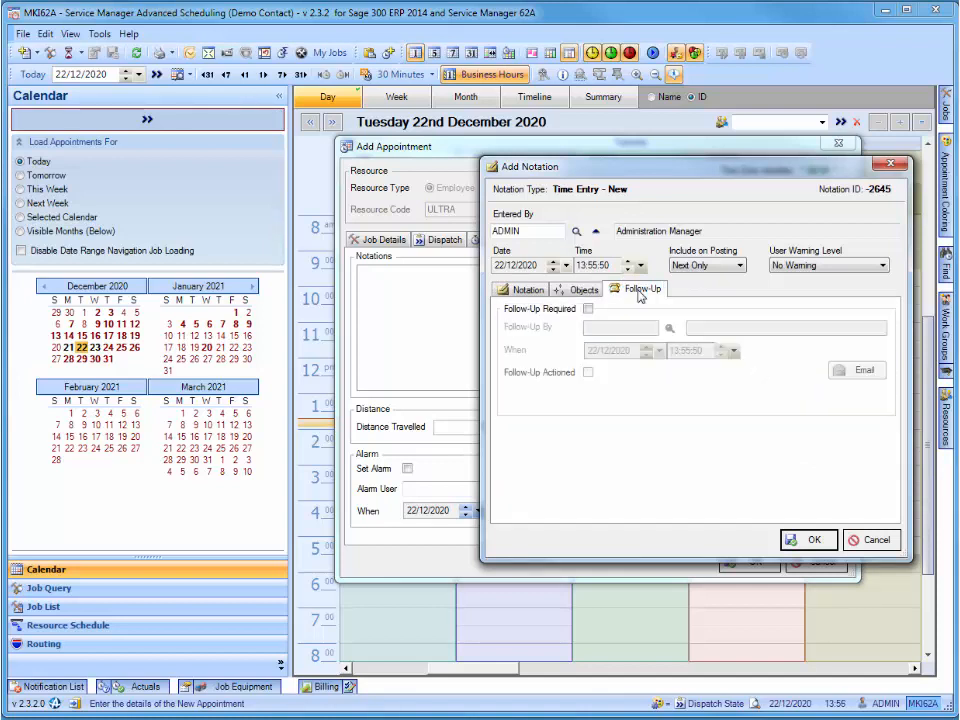
pyautogui.click(520, 292)
pyautogui.click(735, 265)
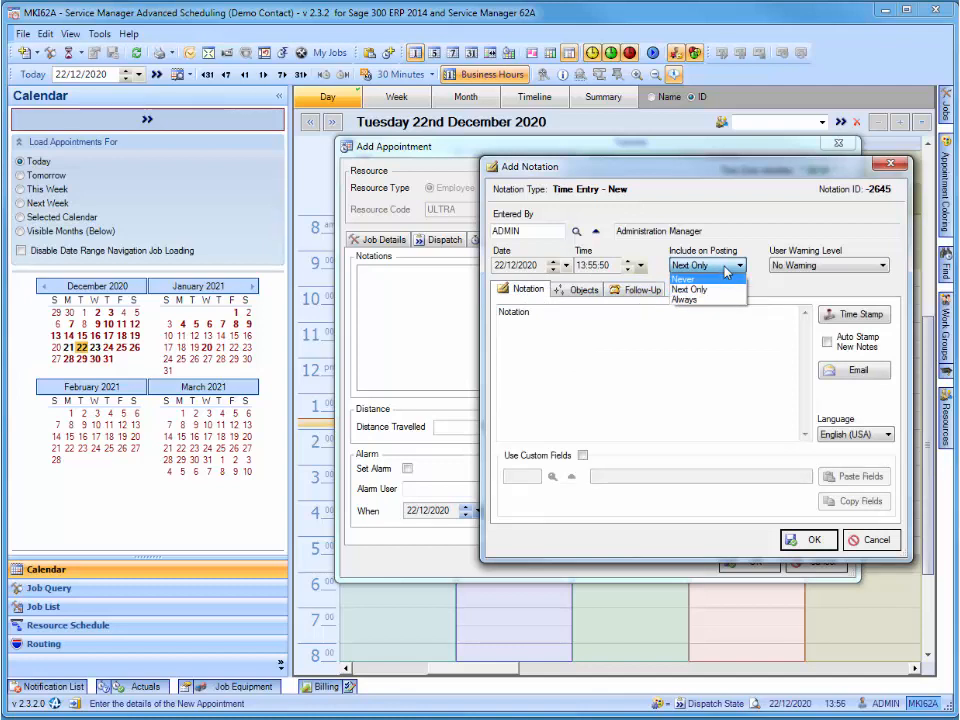
pyautogui.click(828, 265)
pyautogui.click(828, 265)
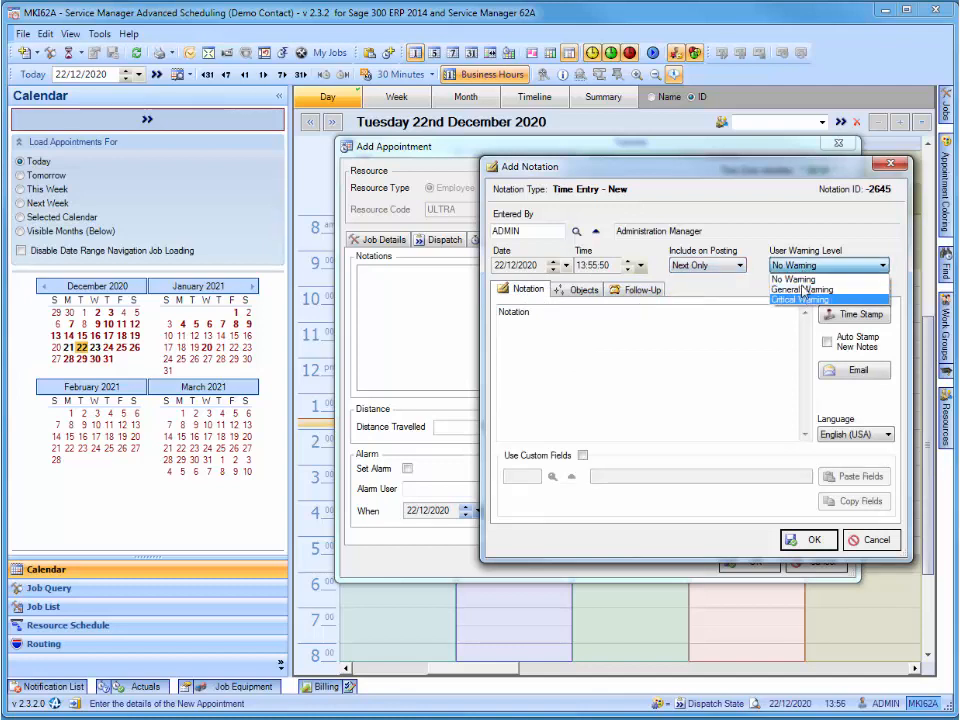
pyautogui.click(793, 279)
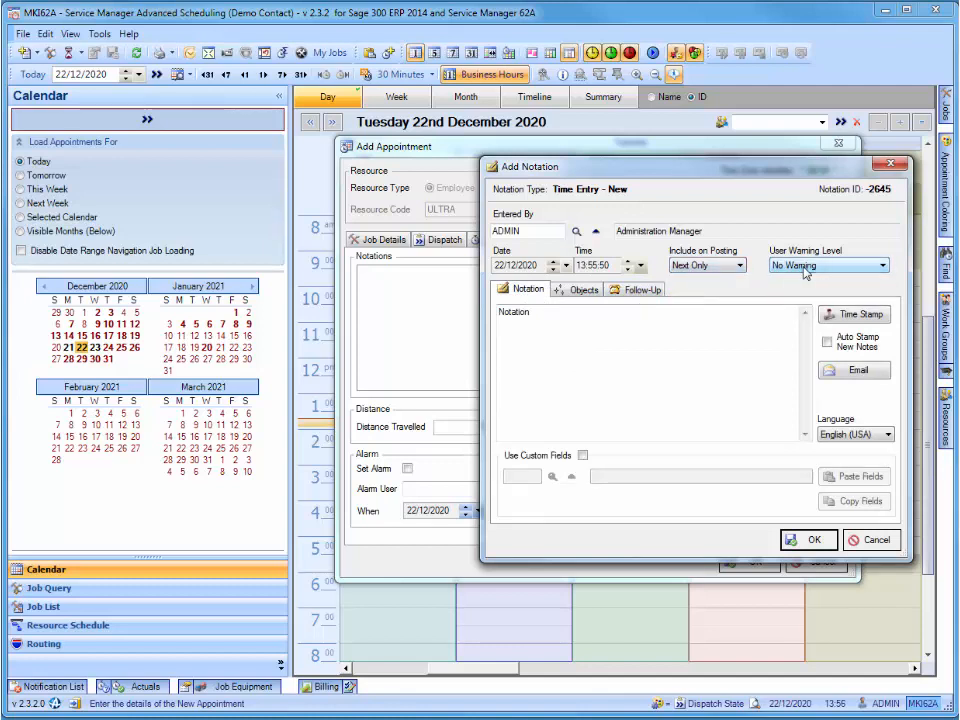
pyautogui.click(815, 541)
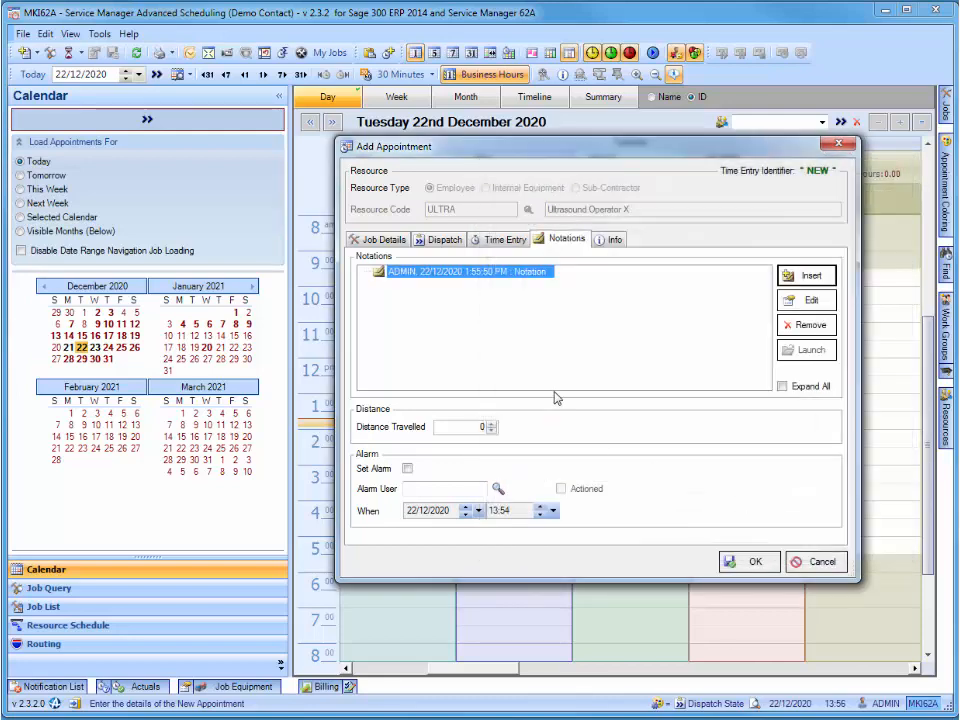
pyautogui.click(745, 561)
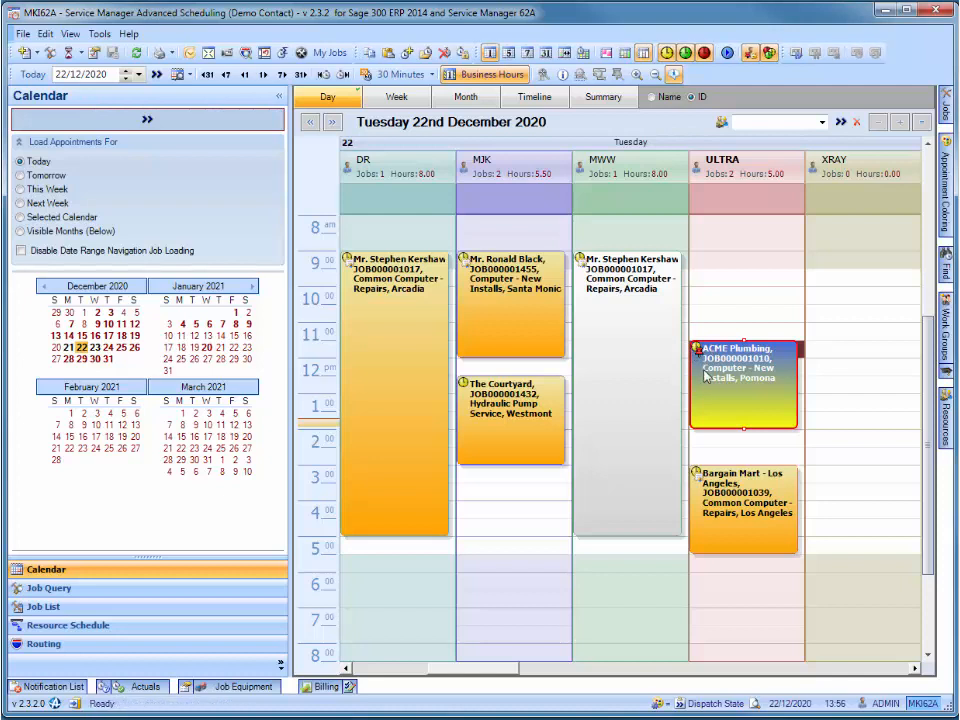
# - Stretch ULTRA's ACME Plumbing appointment in the Day calendar to run from 10:00 AM to 3:00 PM
pyautogui.moveTo(705, 375)
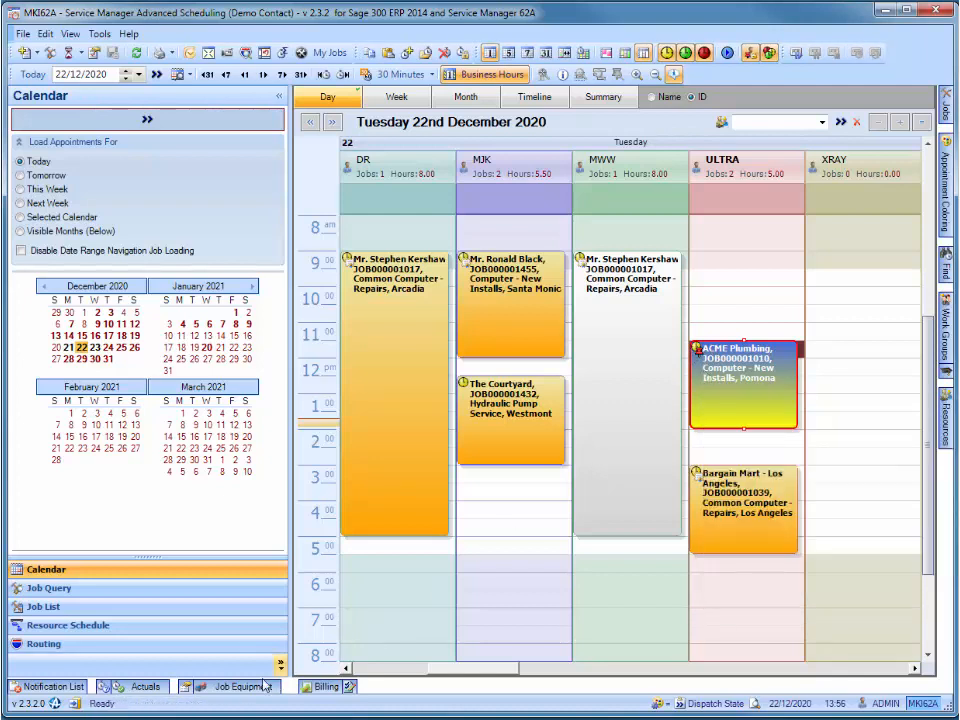
pyautogui.moveTo(183, 697)
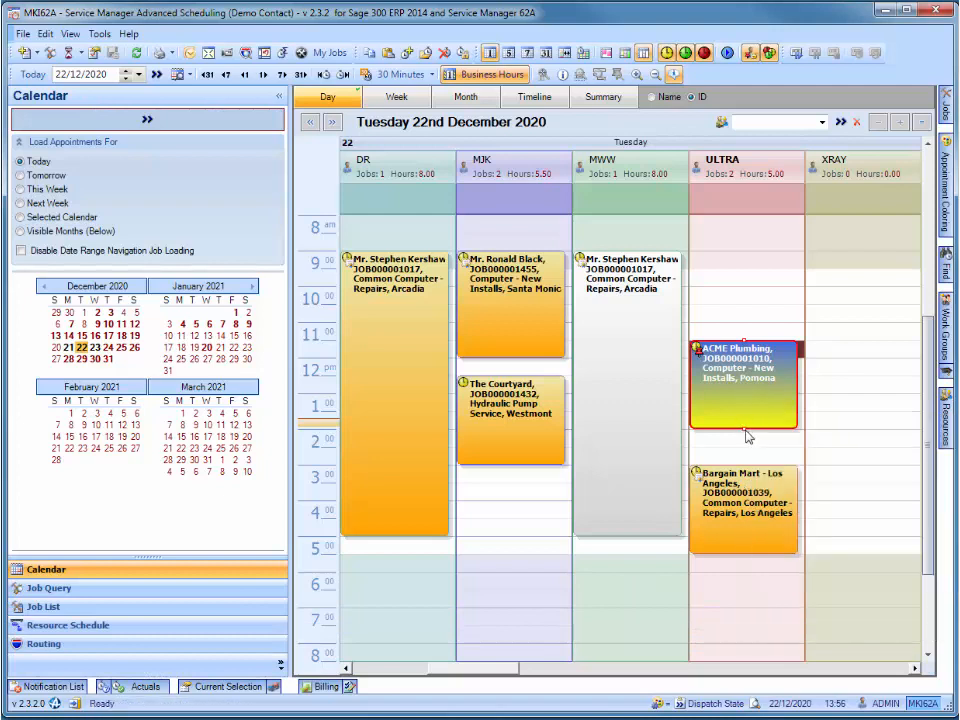
pyautogui.moveTo(743, 428); pyautogui.dragTo(743, 442)
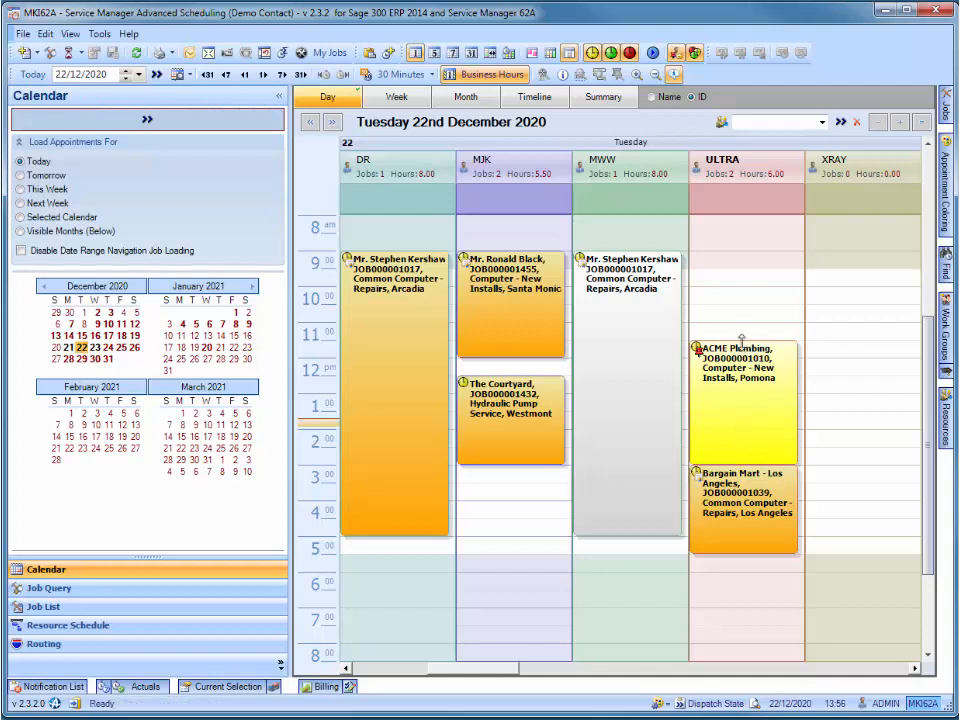
pyautogui.moveTo(741, 344); pyautogui.dragTo(740, 290)
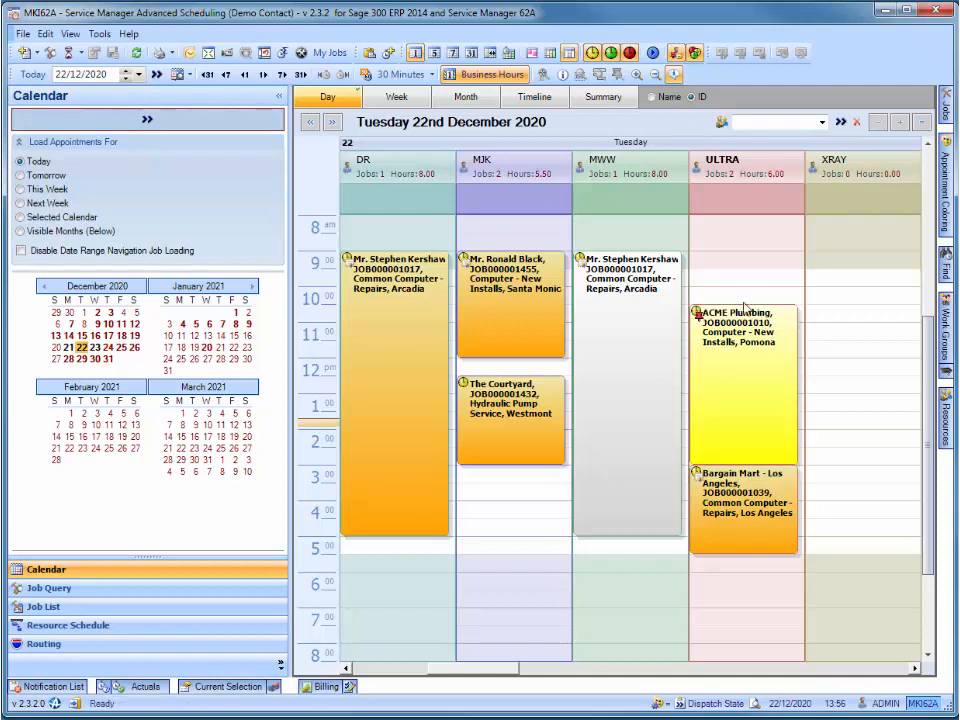
# - Copy ULTRA's ACME Plumbing appointment to XRAY, and move that copy to equipment resource 000170
pyautogui.click(735, 378)
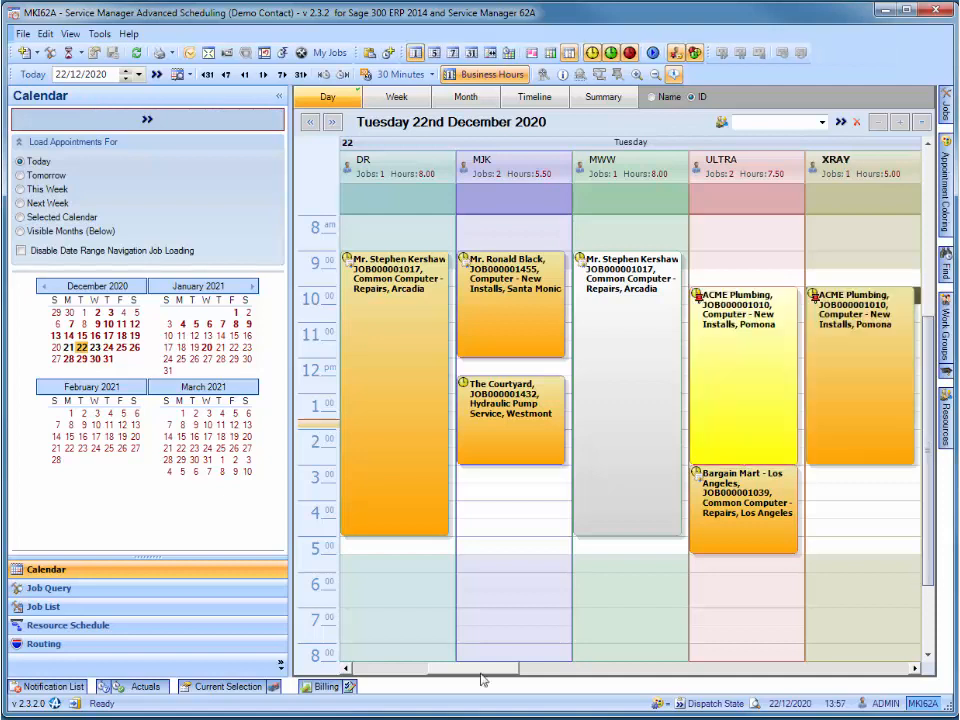
pyautogui.moveTo(482, 671); pyautogui.dragTo(514, 671)
pyautogui.moveTo(588, 385); pyautogui.dragTo(857, 387)
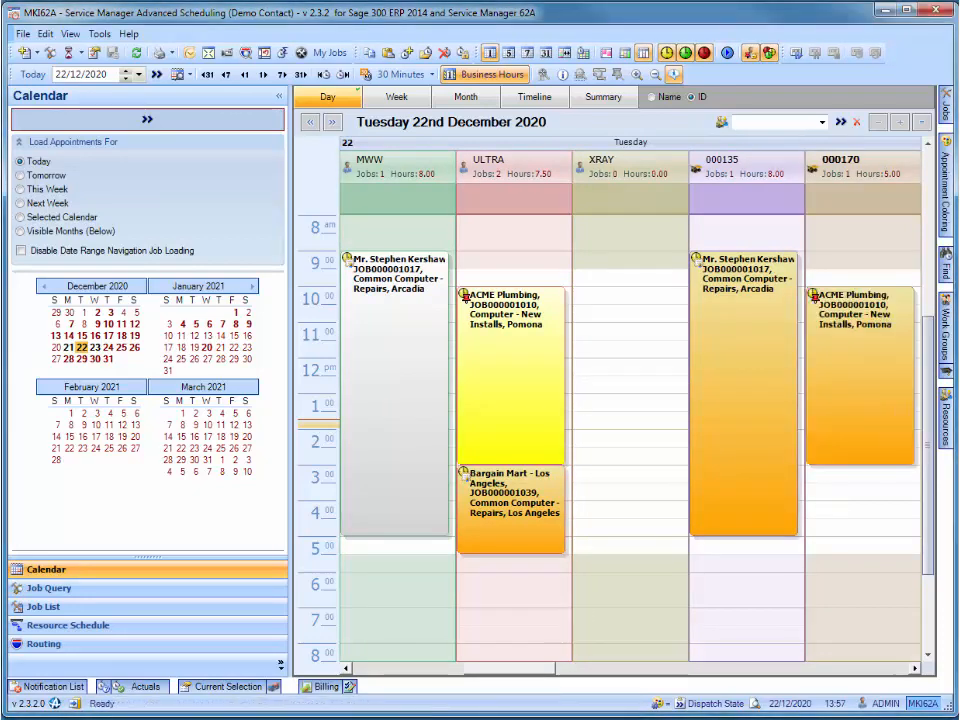
# - Move both of ULTRA's appointments to XRAY together, un-assigning ULTRA from jobs JOB000001010 and JOB000001039
pyautogui.moveTo(510, 260); pyautogui.dragTo(510, 581)
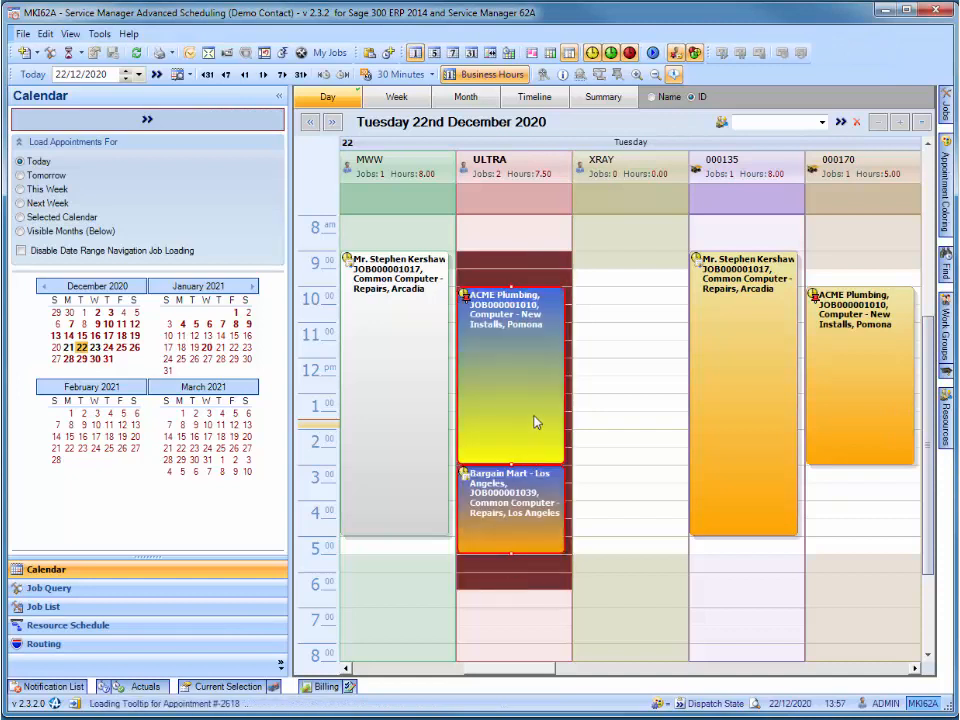
pyautogui.moveTo(553, 422); pyautogui.dragTo(619, 421)
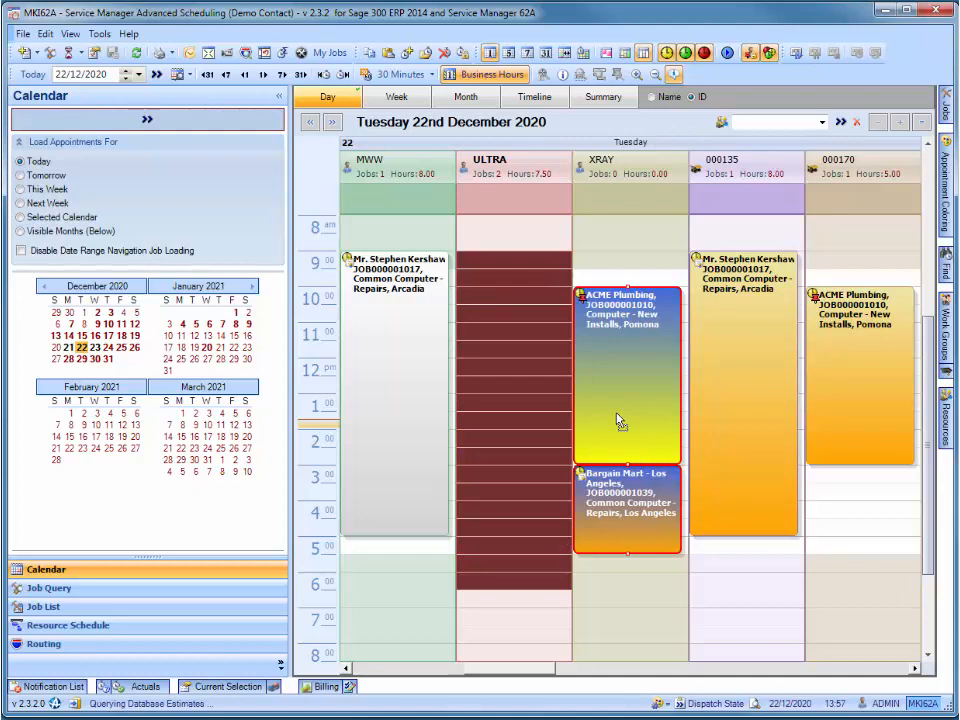
pyautogui.moveTo(617, 420); pyautogui.dragTo(617, 420)
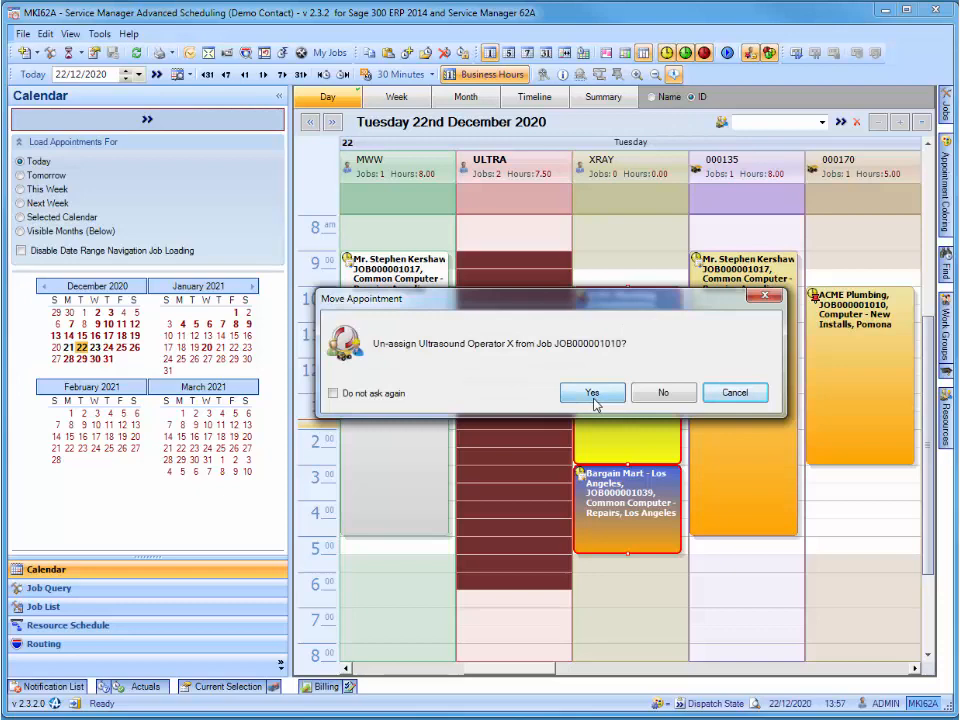
pyautogui.click(594, 399)
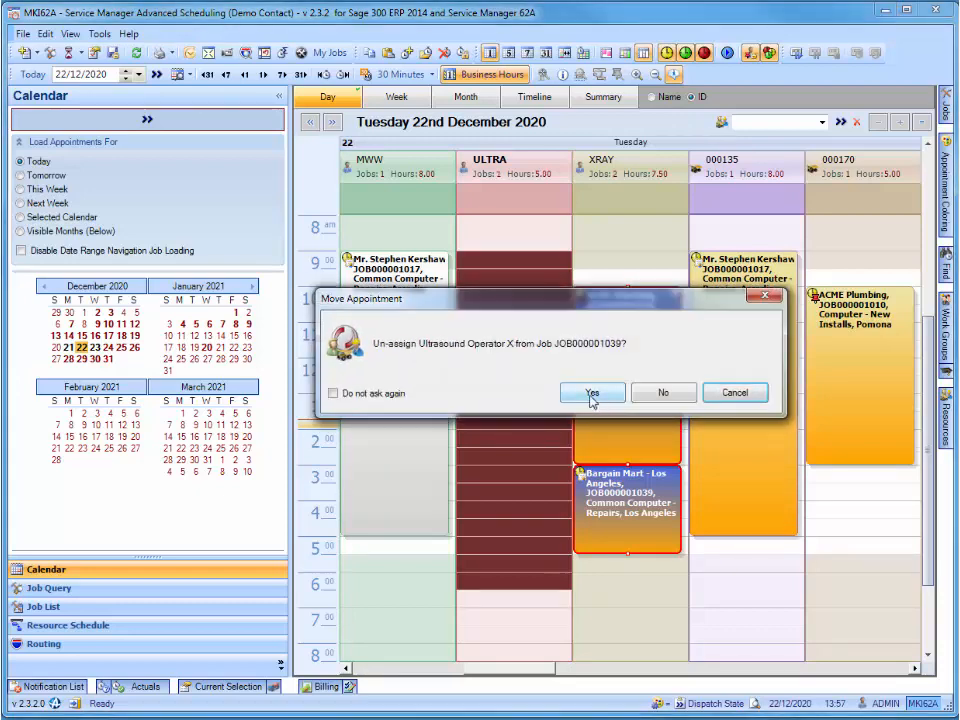
pyautogui.click(592, 396)
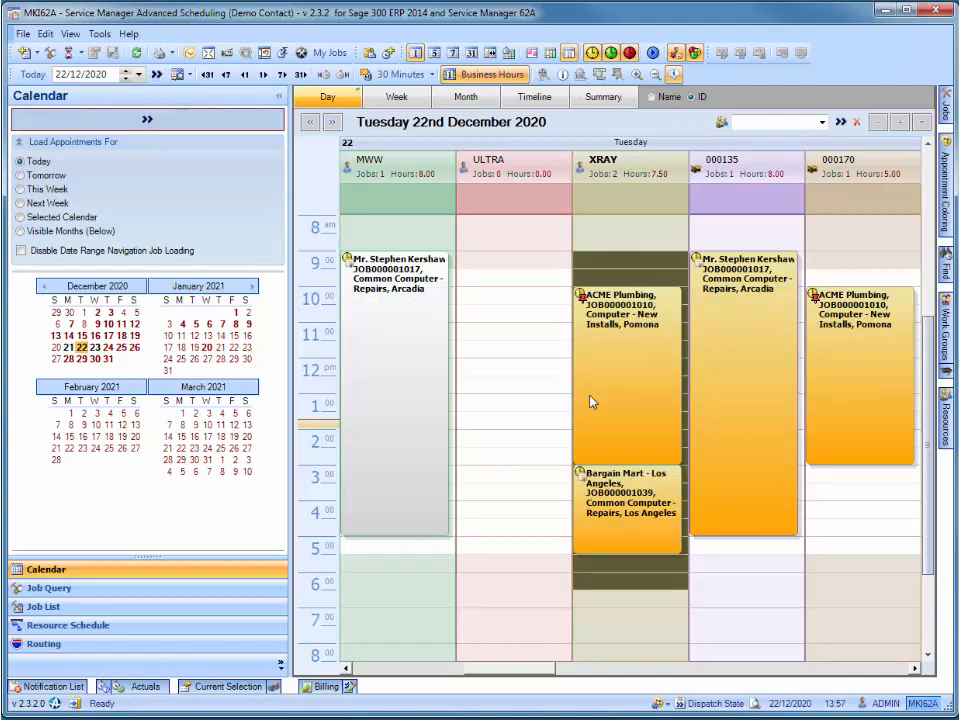
# - Add a non-job appointment for ULTRA from 10:00 AM to 3:30 PM with the notation "Sick"
pyautogui.moveTo(472, 292); pyautogui.dragTo(469, 454)
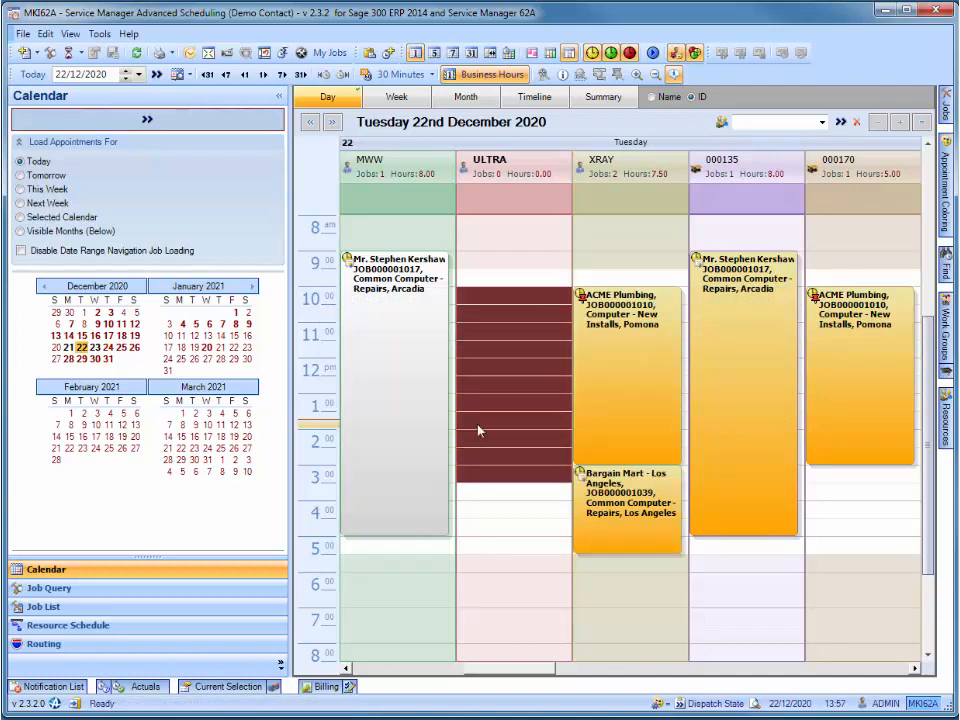
pyautogui.rightClick(482, 404)
pyautogui.click(510, 430)
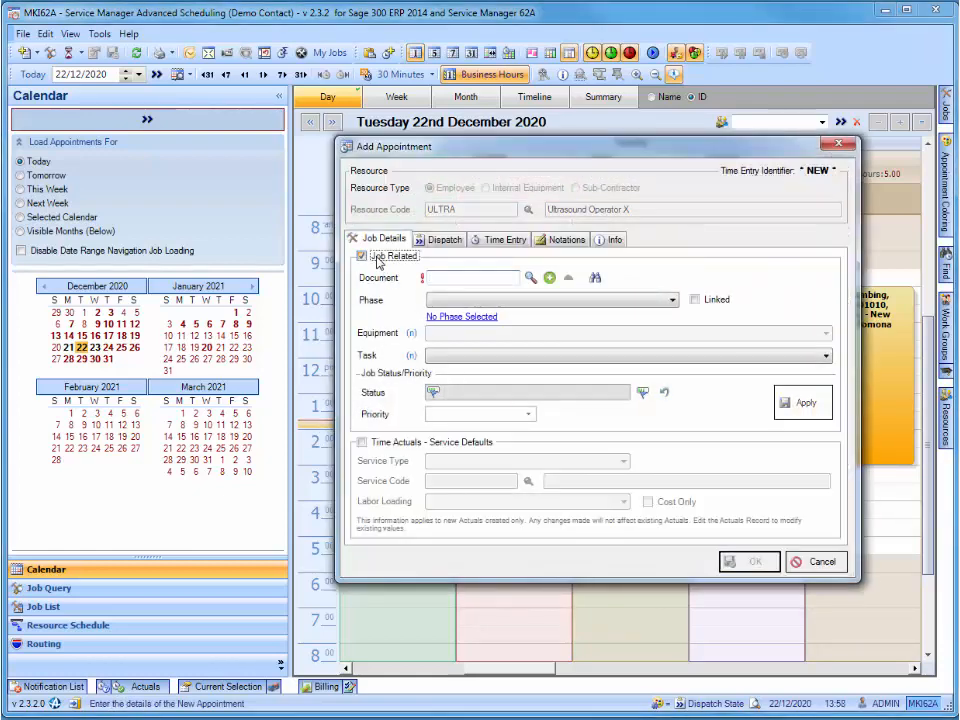
pyautogui.click(379, 260)
pyautogui.click(560, 240)
pyautogui.click(806, 274)
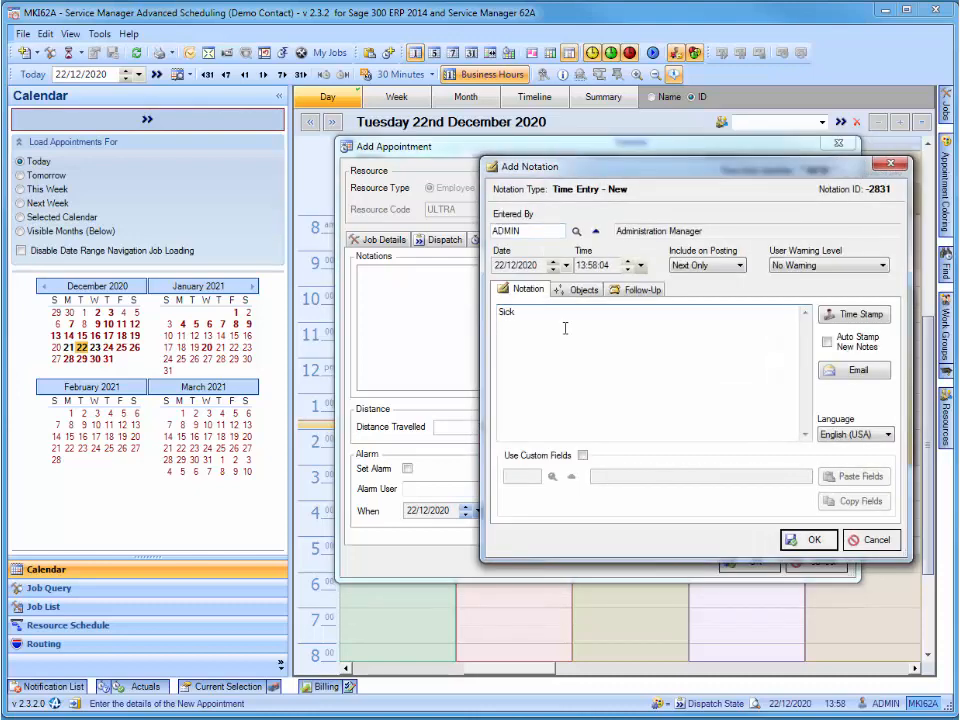
pyautogui.click(810, 540)
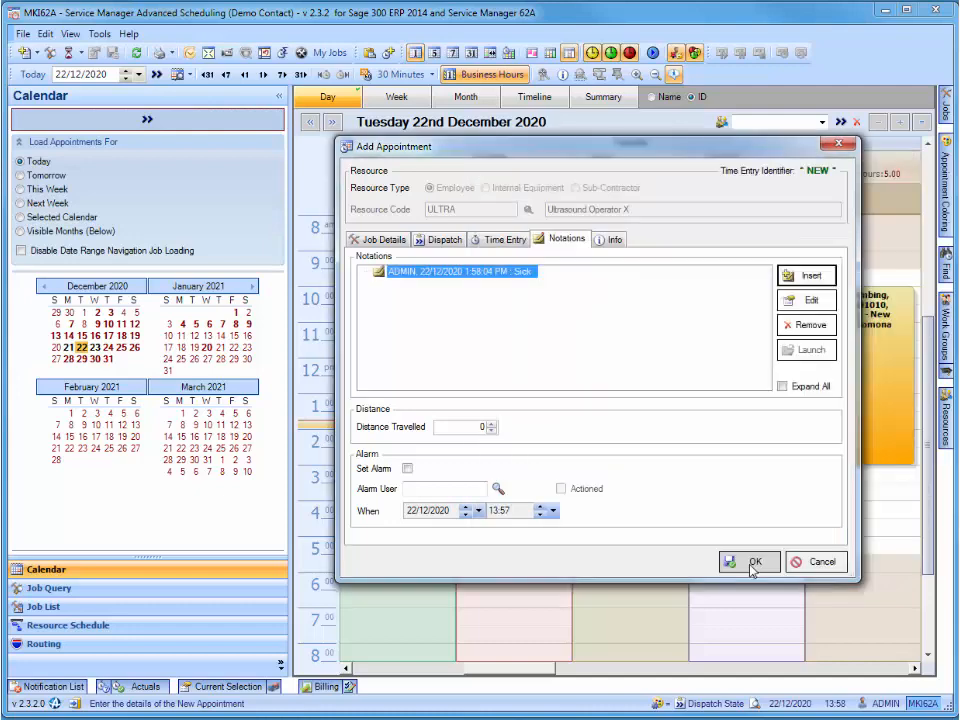
pyautogui.click(752, 563)
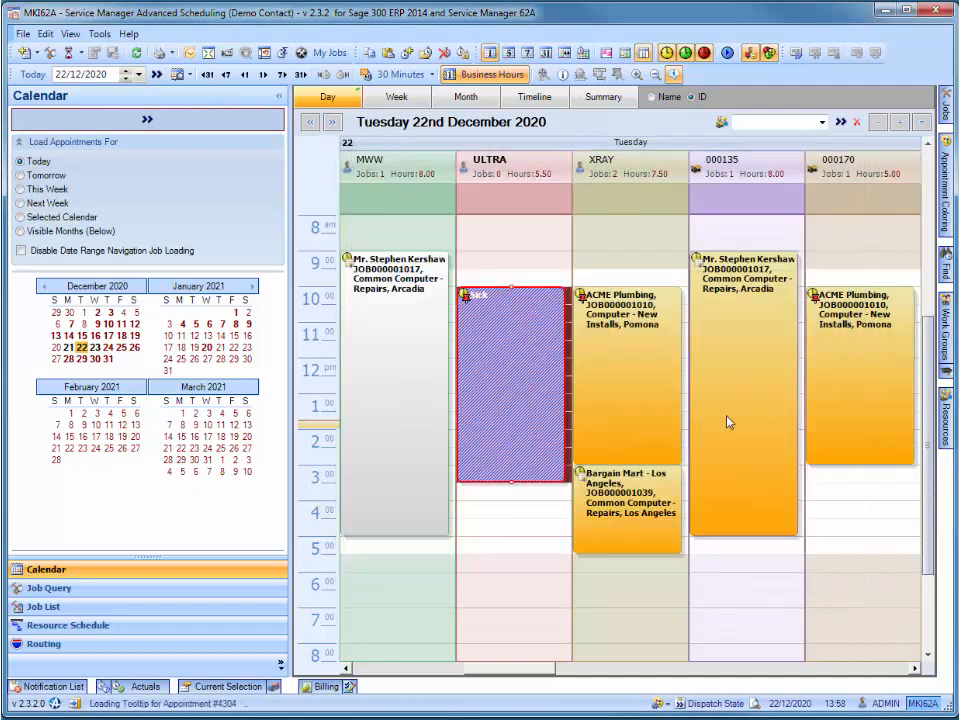
# - Split equipment 000135's appointment at 12:31, about 44 percent of its length, using the Split Appointment dialog
pyautogui.click(728, 423)
pyautogui.rightClick(728, 423)
pyautogui.click(755, 514)
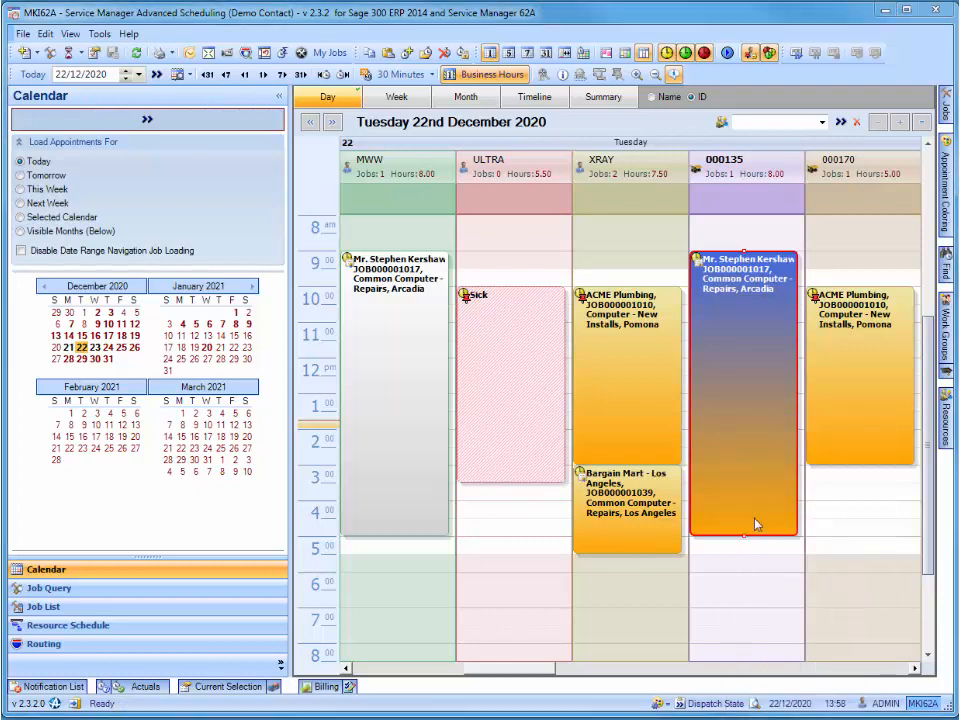
pyautogui.moveTo(525, 288); pyautogui.dragTo(464, 288)
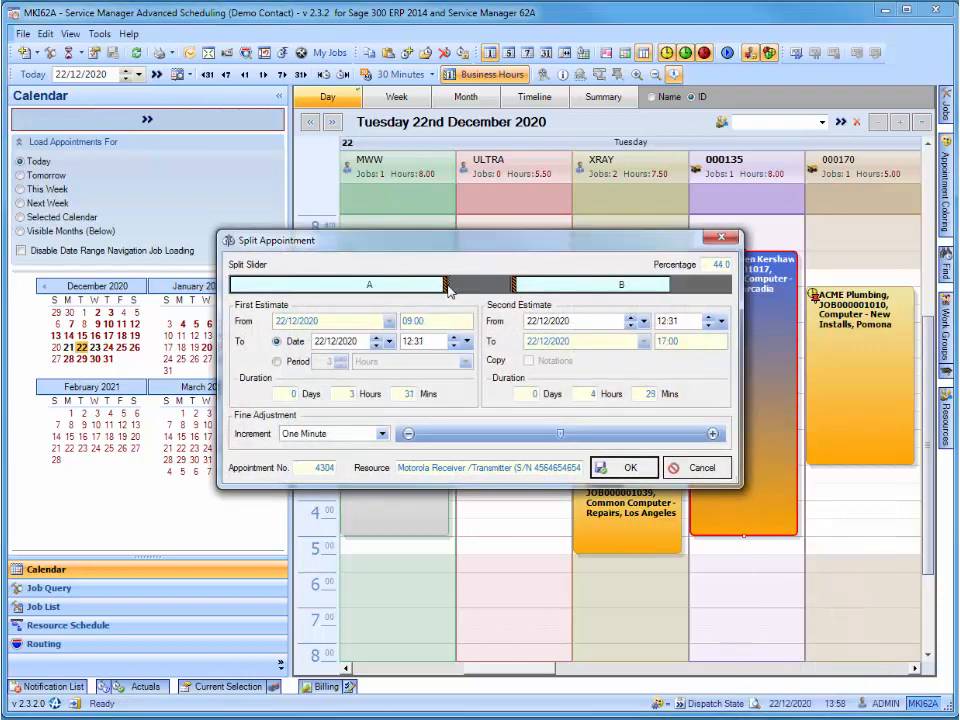
pyautogui.click(616, 474)
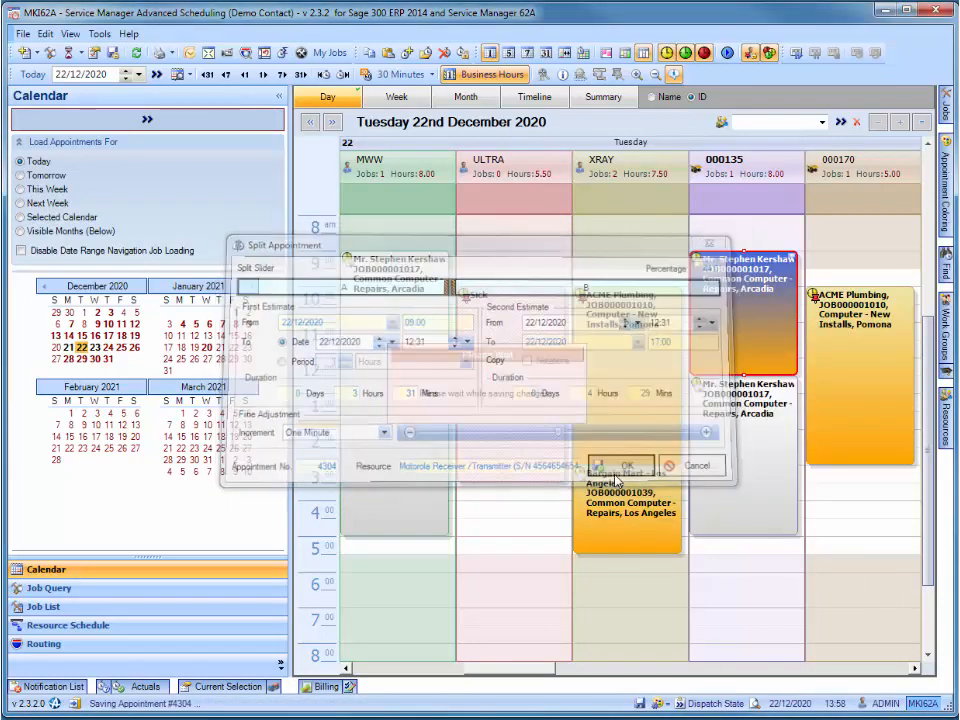
# - Delete the first part of equipment 000135's split appointment, the one starting at 9:00 AM
pyautogui.rightClick(757, 336)
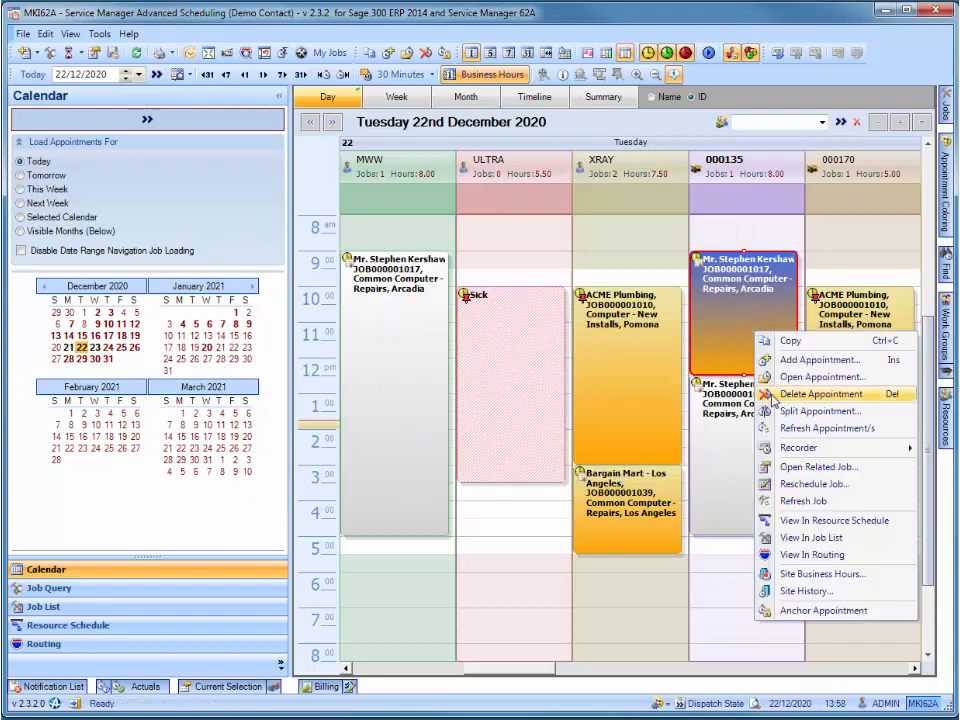
pyautogui.click(730, 341)
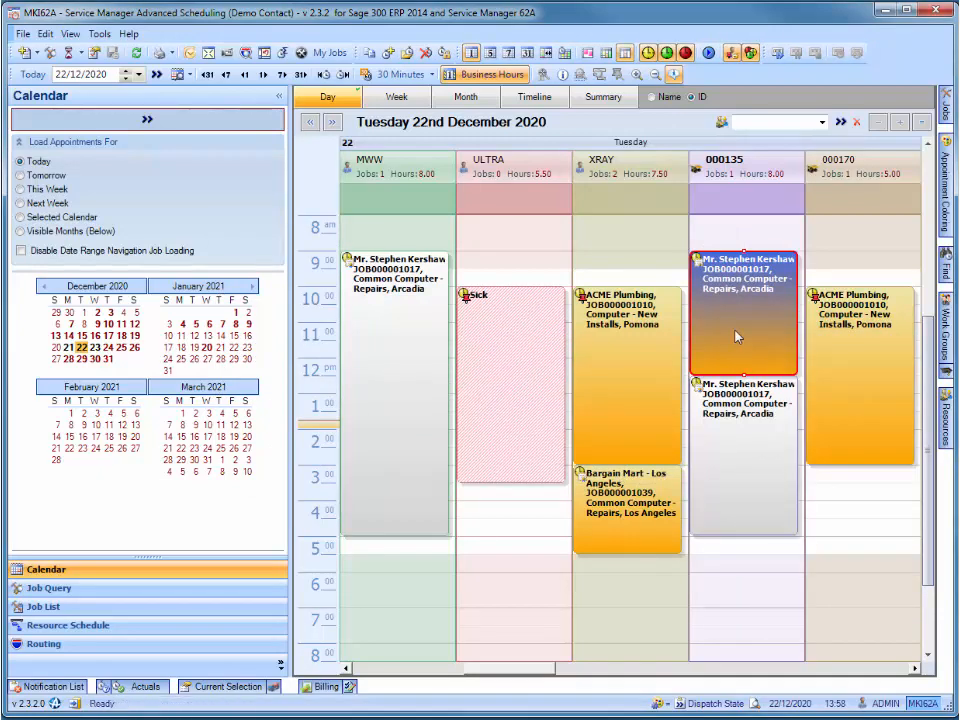
pyautogui.click(423, 53)
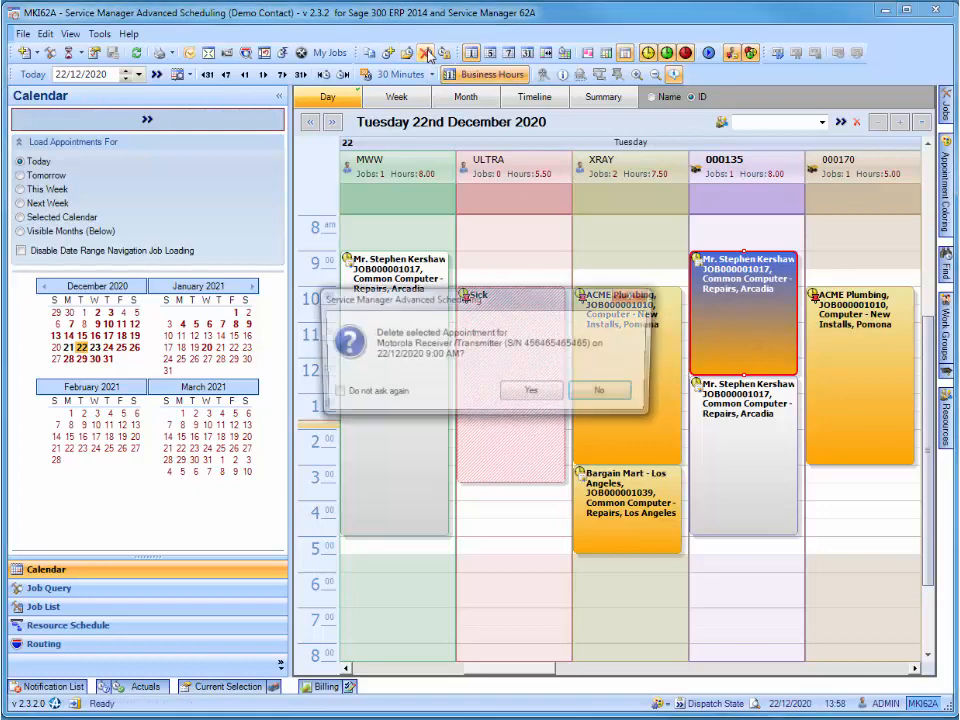
pyautogui.click(532, 392)
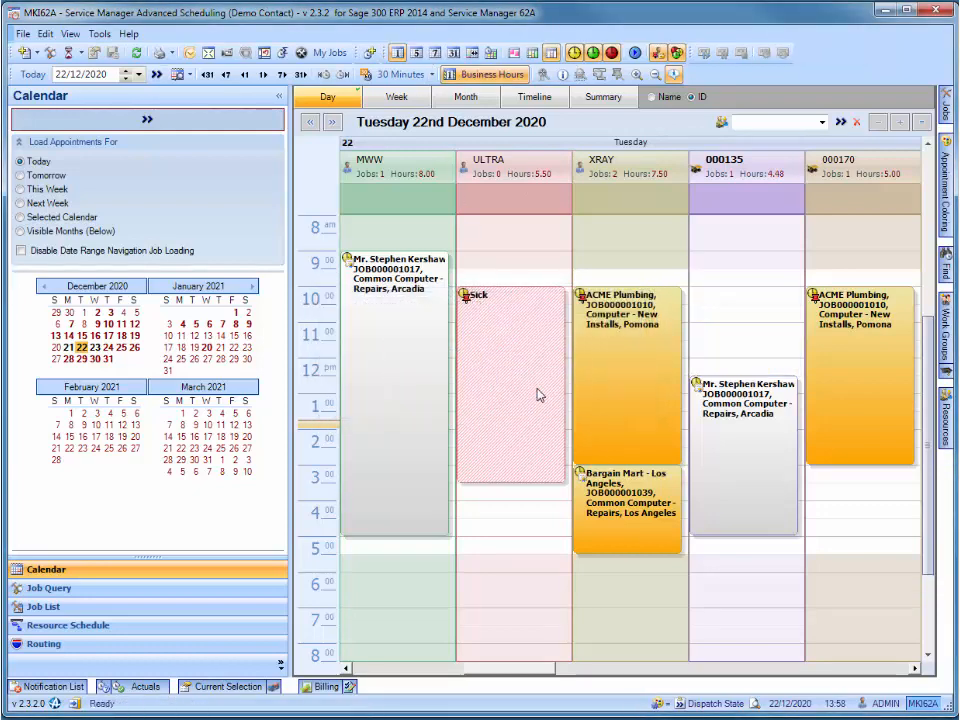
# - In the Job List, draw an appointment from 10:30 to 13:30 for the Test Phase employee of JOB000001017
pyautogui.click(216, 607)
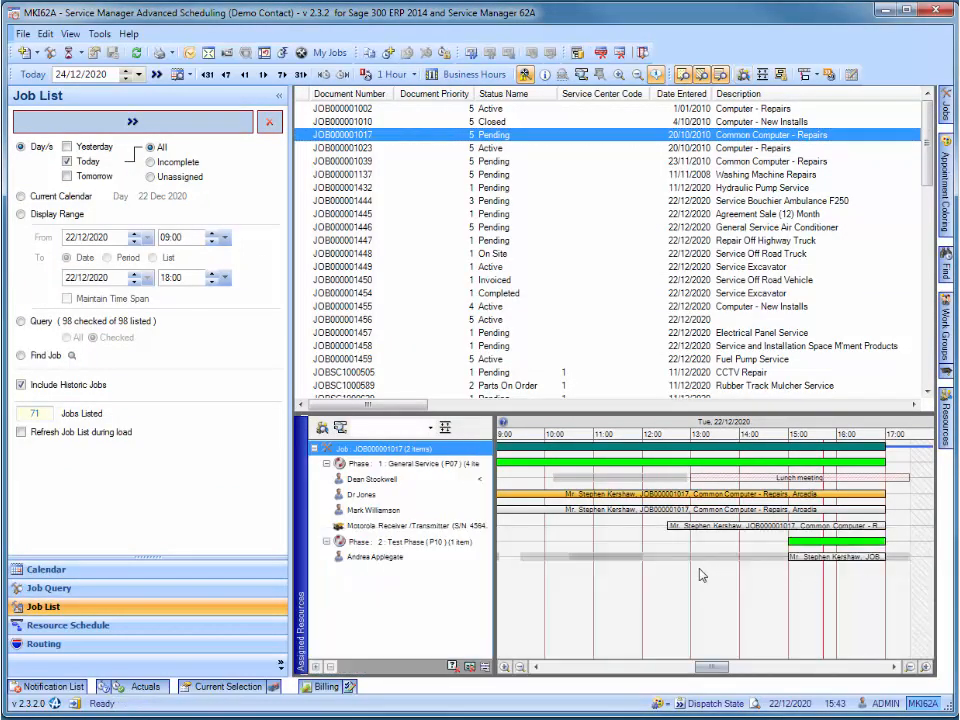
pyautogui.click(576, 557)
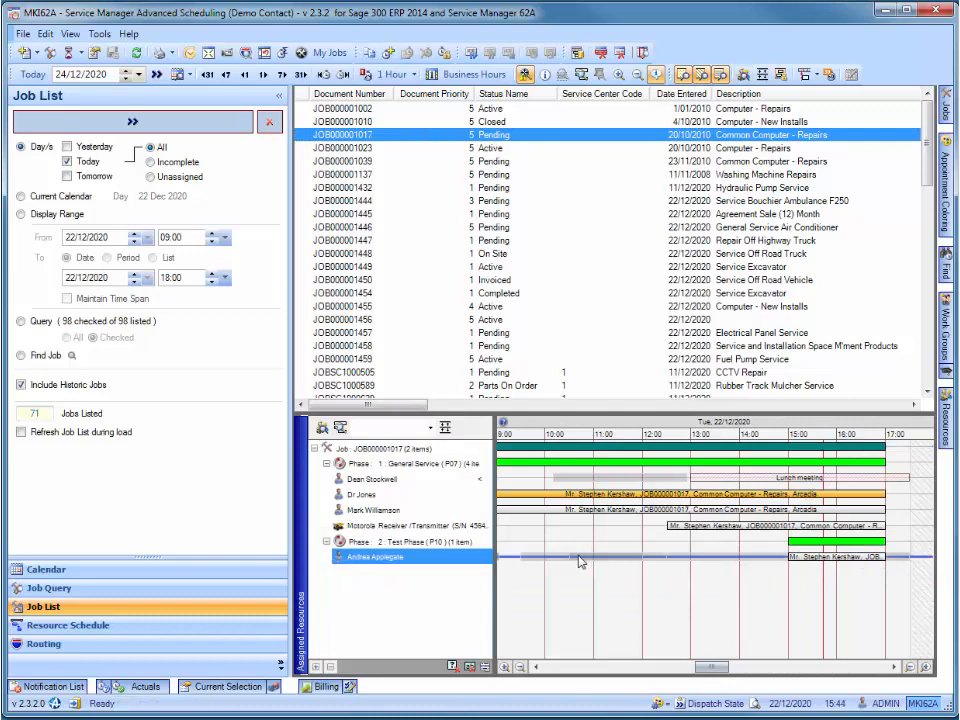
pyautogui.moveTo(592, 556); pyautogui.dragTo(733, 557)
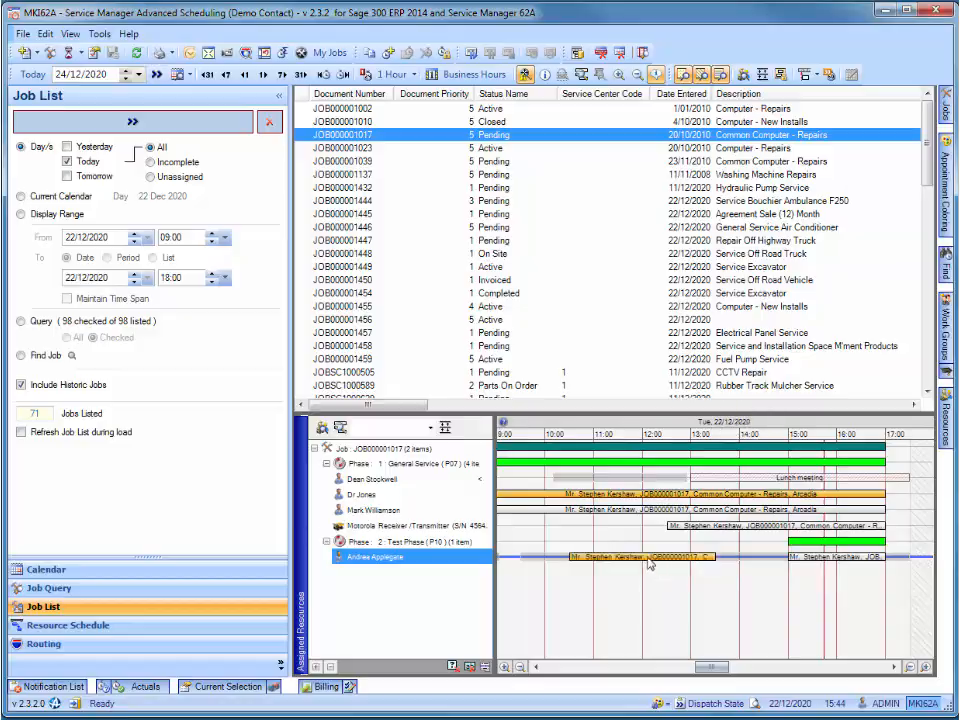
# - Move the new appointment to the first General Service employee at 10:00 to 13:00, and return it to the Test Phase employee at those times
pyautogui.moveTo(635, 563); pyautogui.dragTo(607, 481)
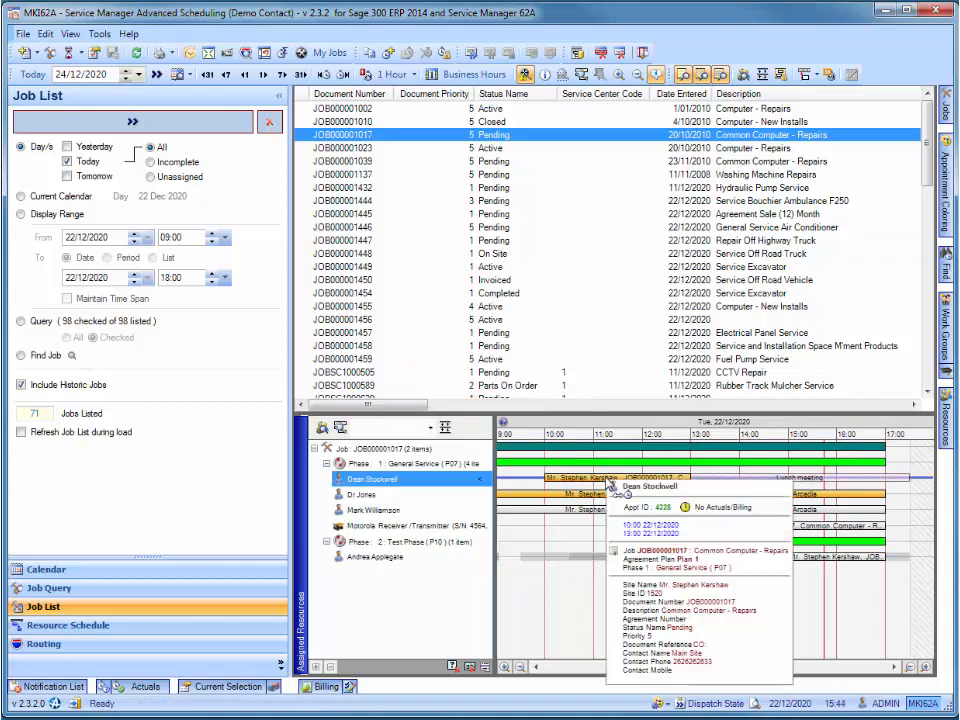
pyautogui.moveTo(607, 481); pyautogui.dragTo(607, 556)
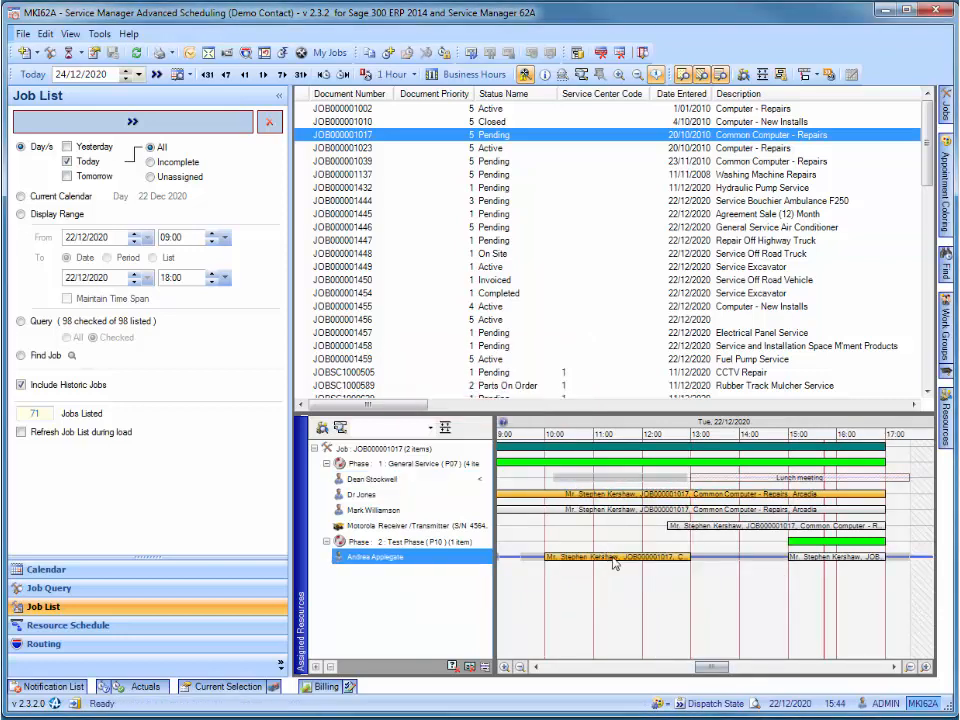
# - Using 30-minute snapping, extend the Test Phase employee's new appointment to 14:30, and move it to run from 11:30 to 16:00
pyautogui.click(817, 77)
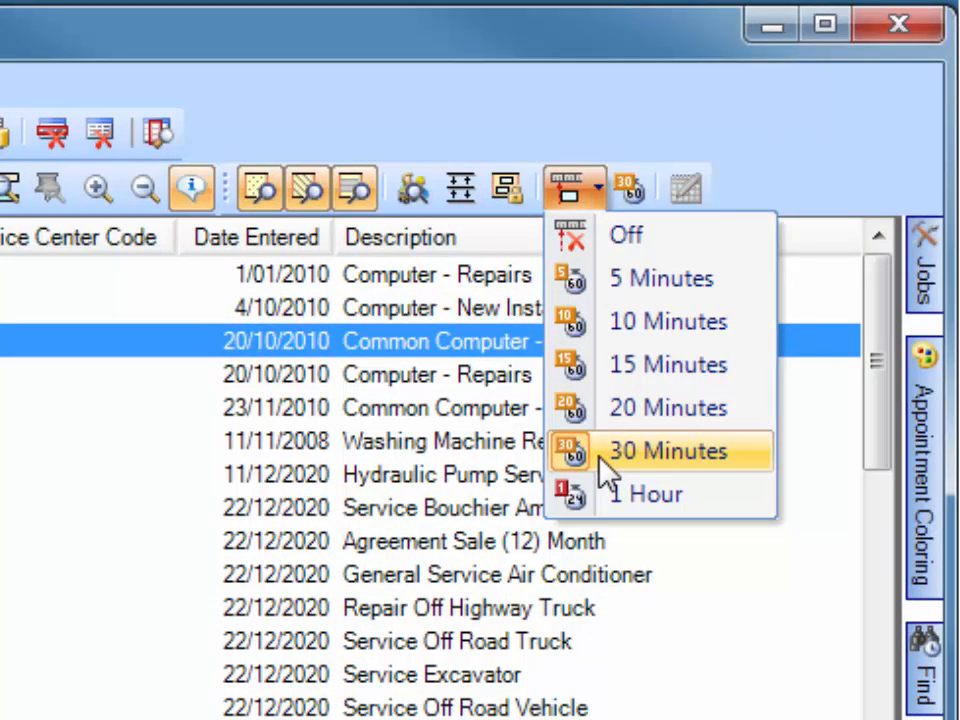
pyautogui.click(628, 194)
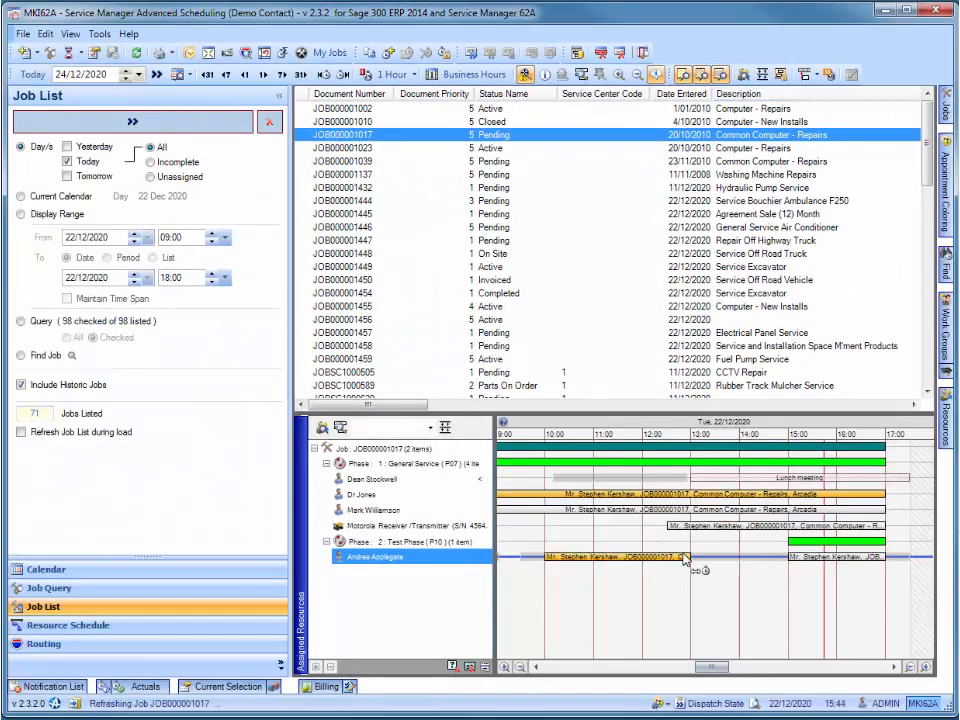
pyautogui.moveTo(693, 557); pyautogui.dragTo(758, 558)
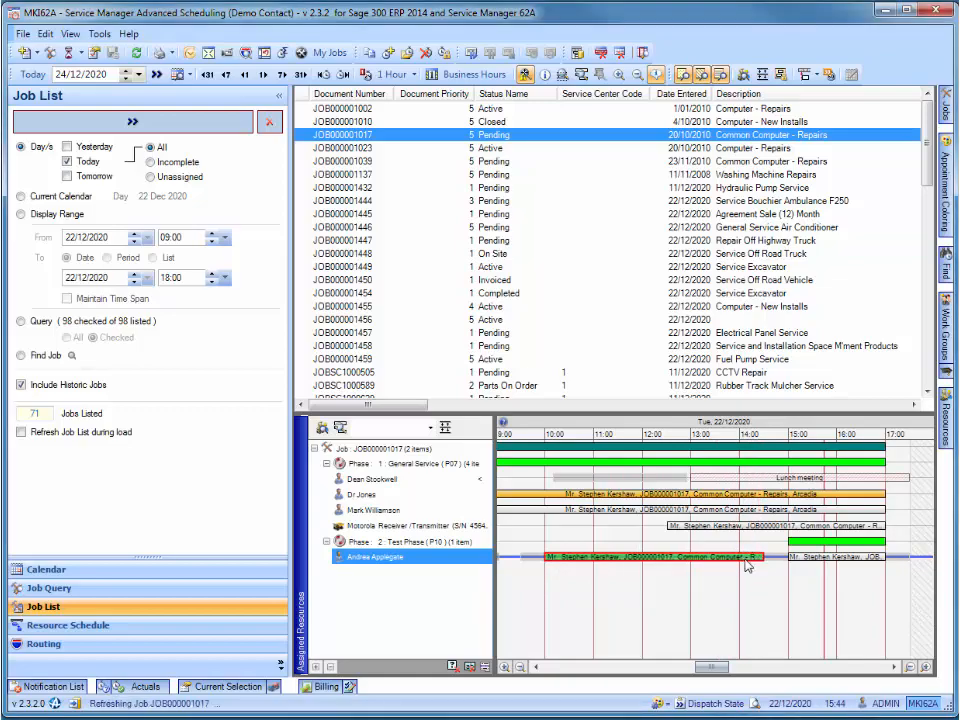
pyautogui.moveTo(745, 567)
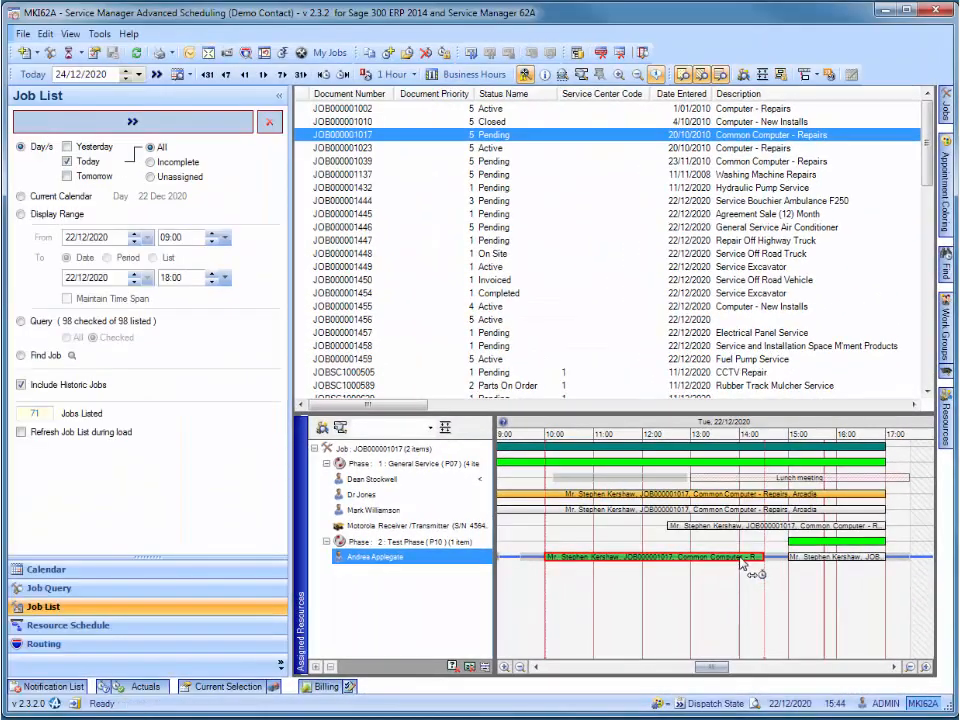
pyautogui.moveTo(743, 566); pyautogui.dragTo(802, 557)
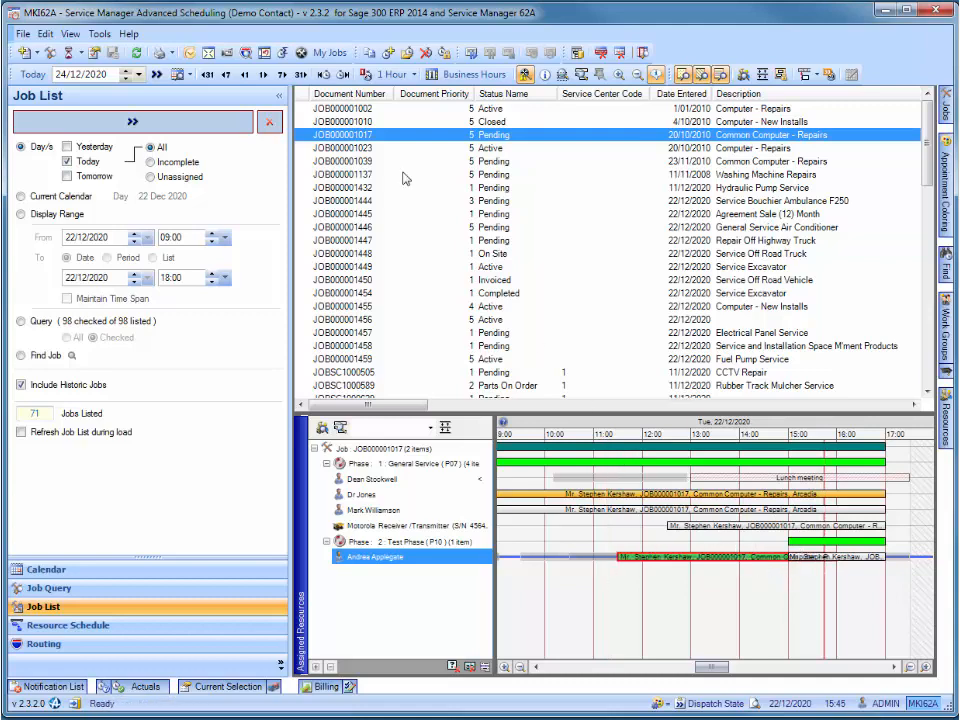
# - Examine the display and scheduling settings in the General options, and close them without saving
pyautogui.click(100, 33)
pyautogui.click(101, 50)
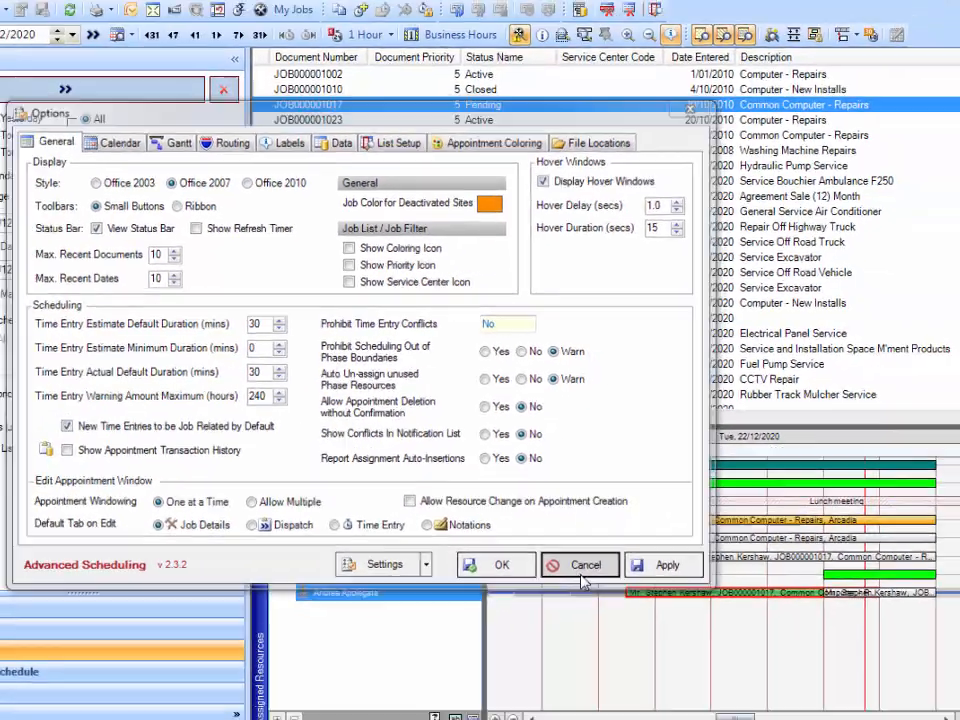
pyautogui.click(583, 565)
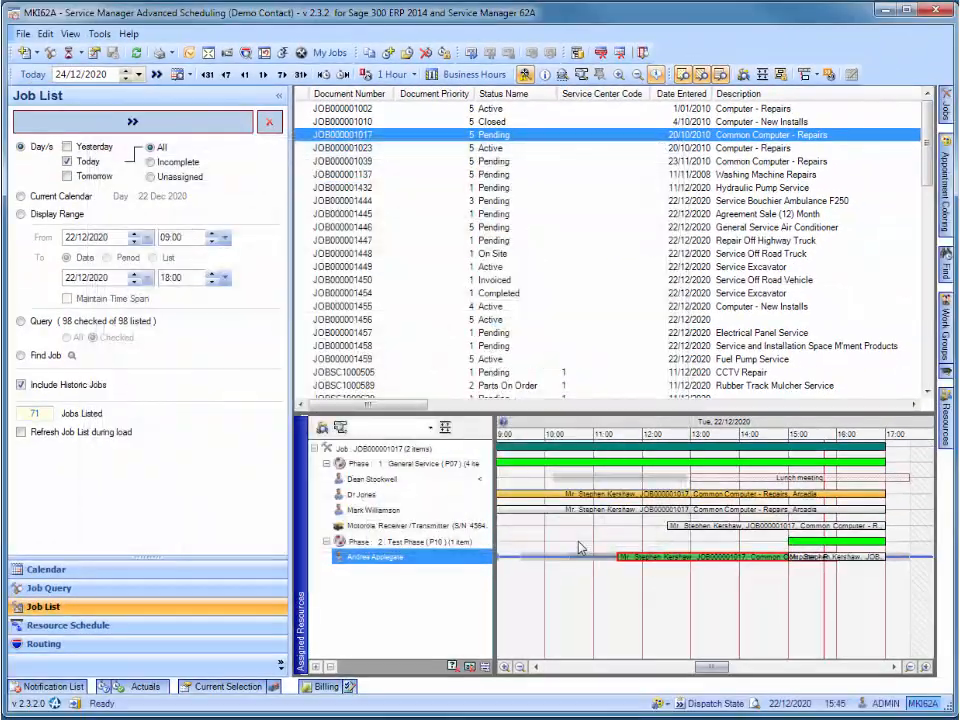
# - Return to the Day calendar and examine the print choices both without a selection and with MWW's appointment selected
pyautogui.click(169, 611)
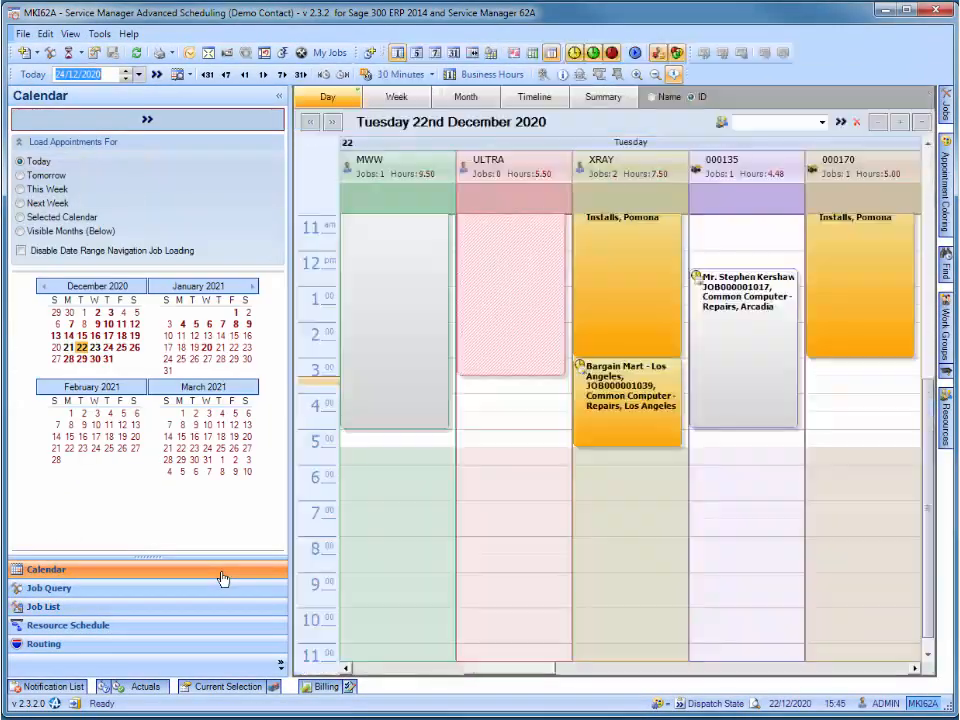
pyautogui.moveTo(930, 450); pyautogui.dragTo(929, 339)
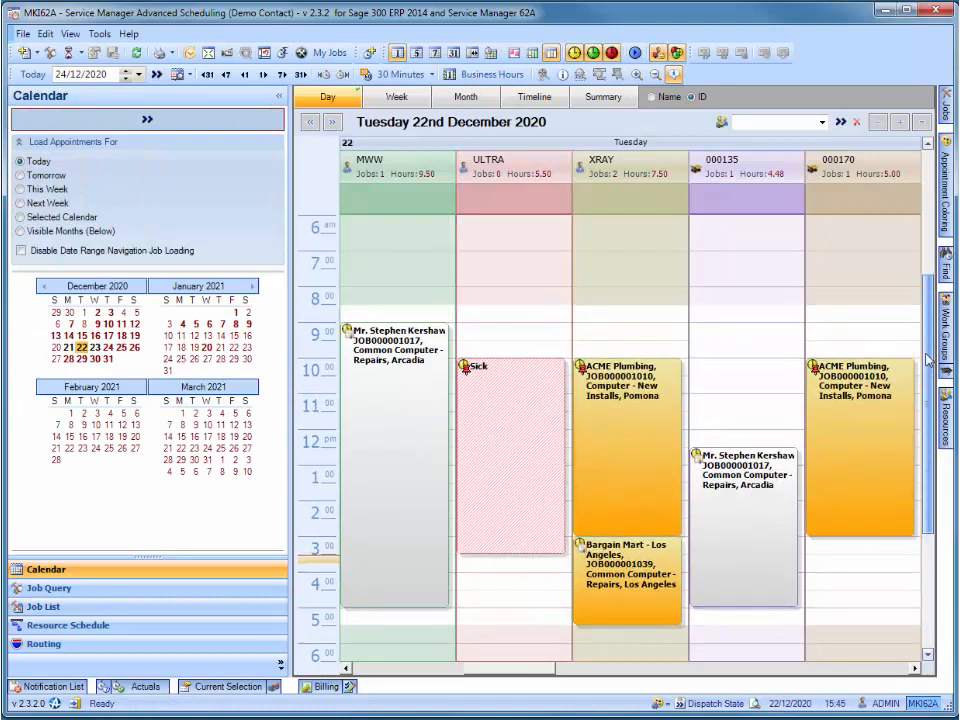
pyautogui.click(166, 56)
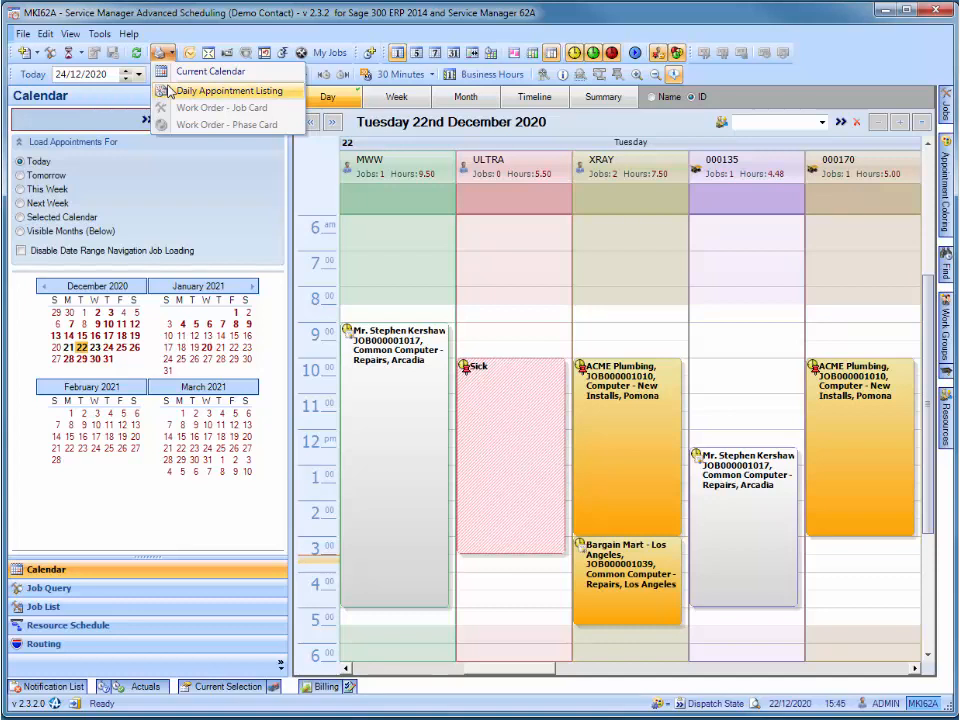
pyautogui.click(435, 429)
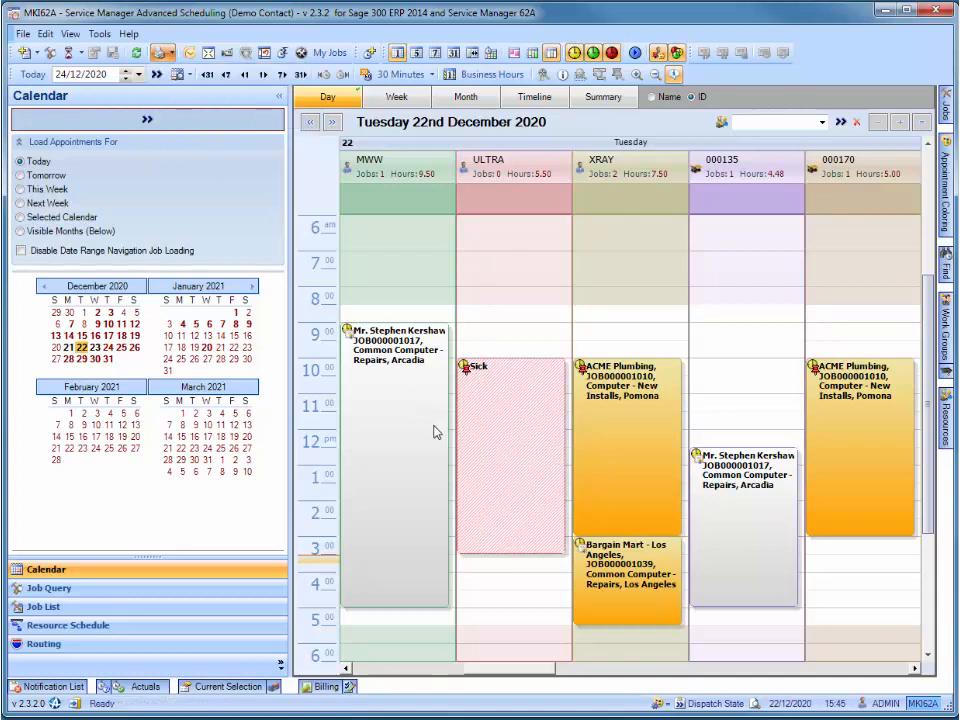
pyautogui.click(168, 54)
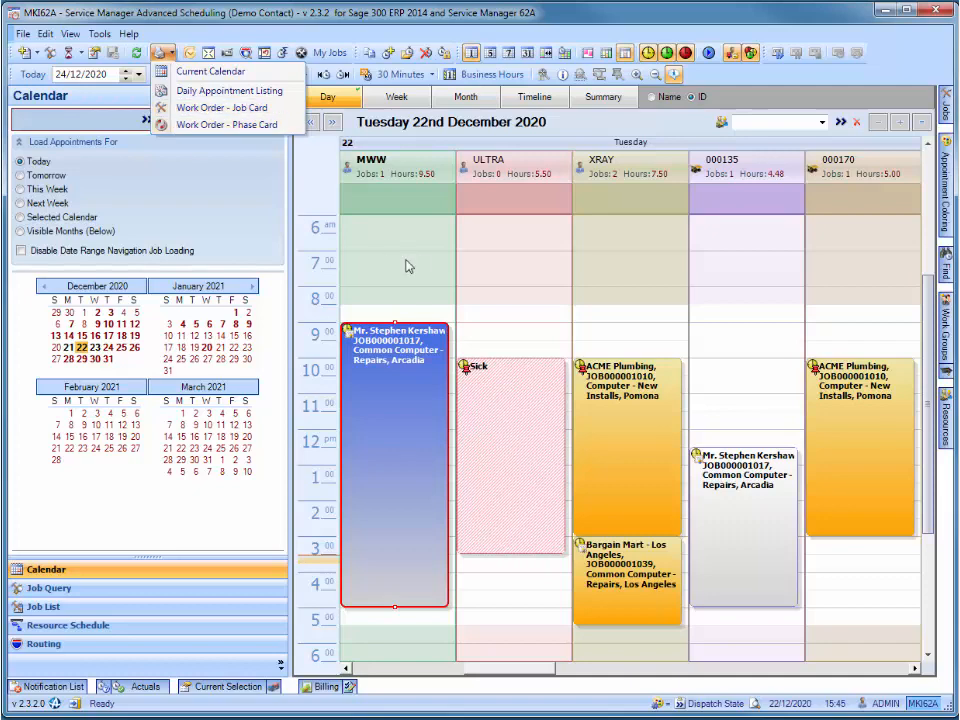
pyautogui.click(462, 275)
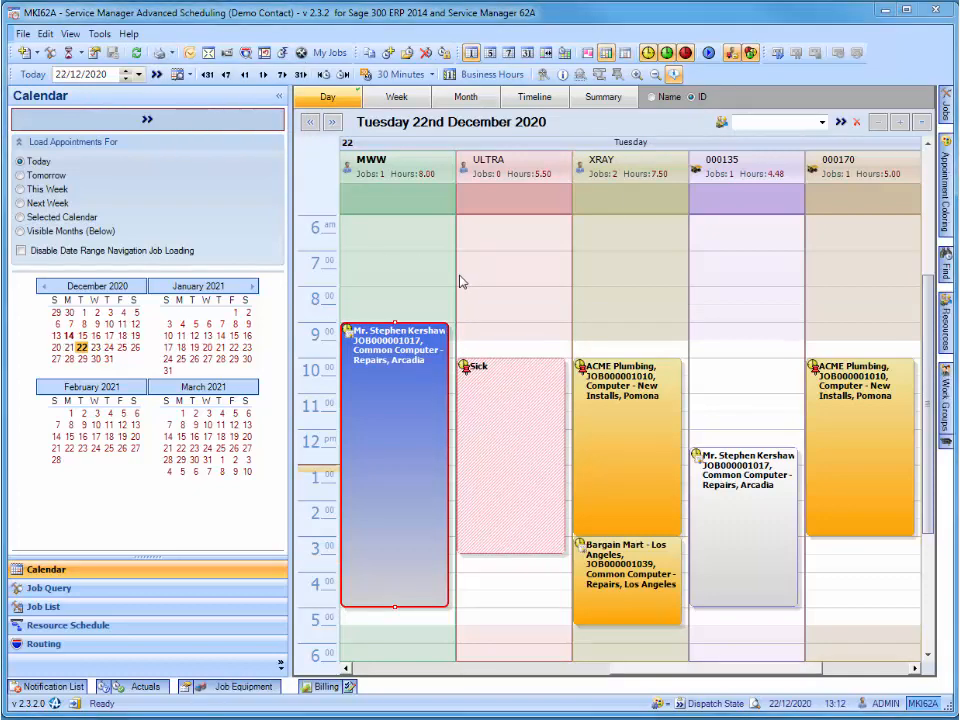
# - Sync MWW's appointment estimate to a Labor actual from 09:00 to 17:00 with service code LABOUR, and save the appointment
pyautogui.doubleClick(396, 365)
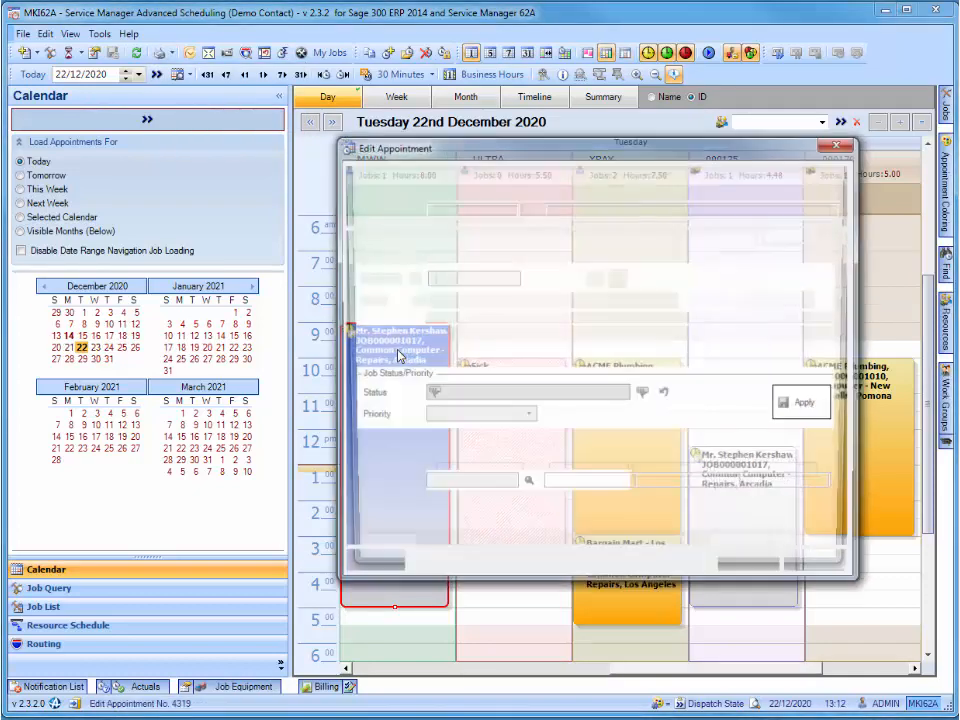
pyautogui.click(503, 239)
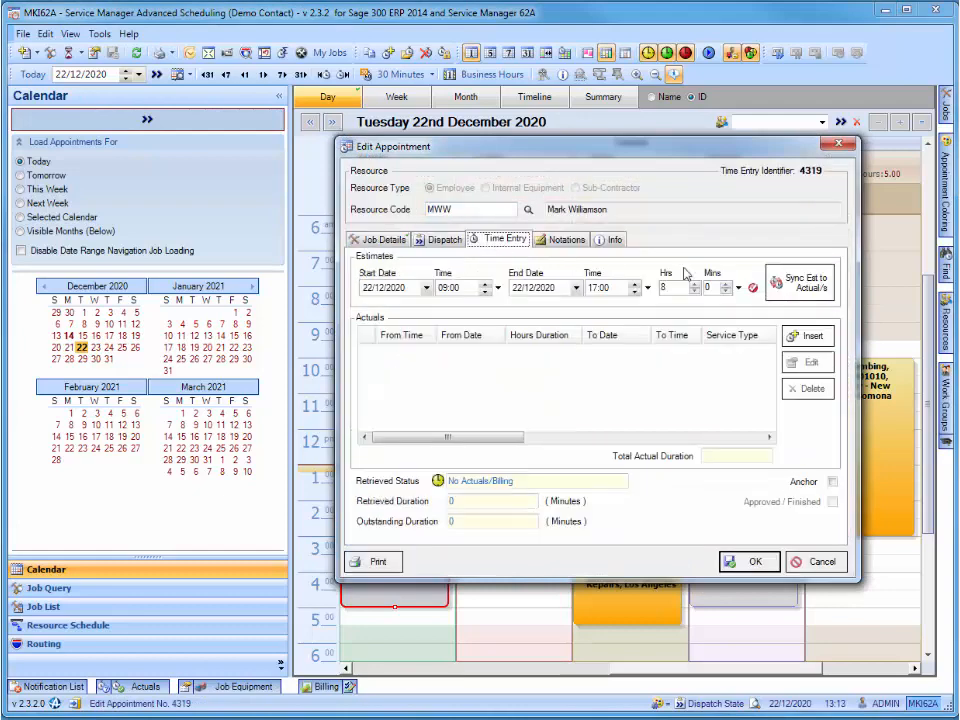
pyautogui.click(812, 284)
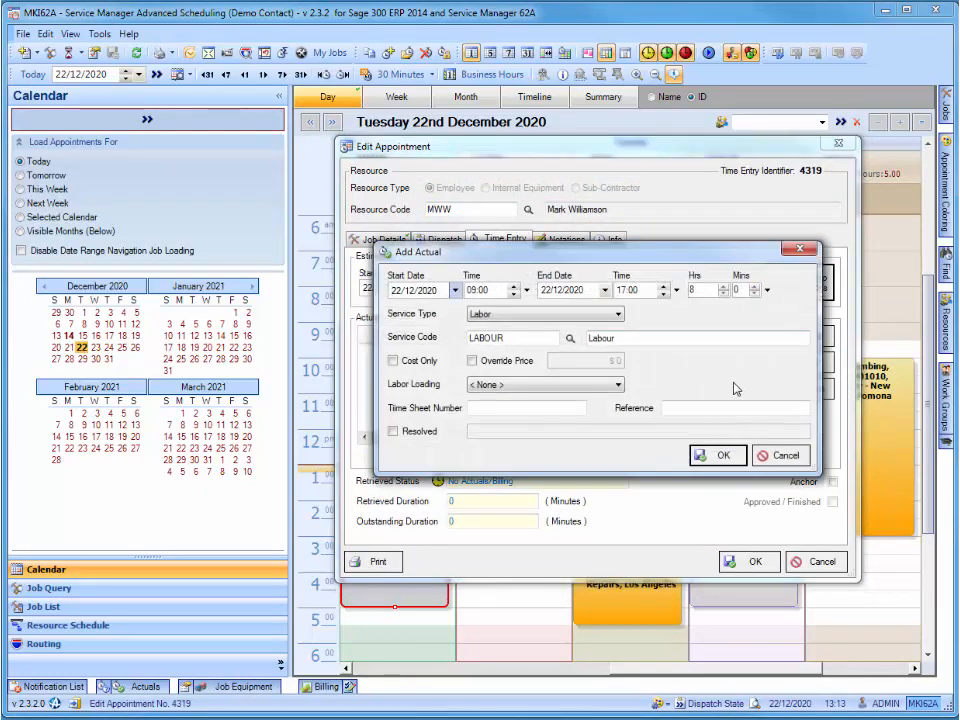
pyautogui.click(726, 455)
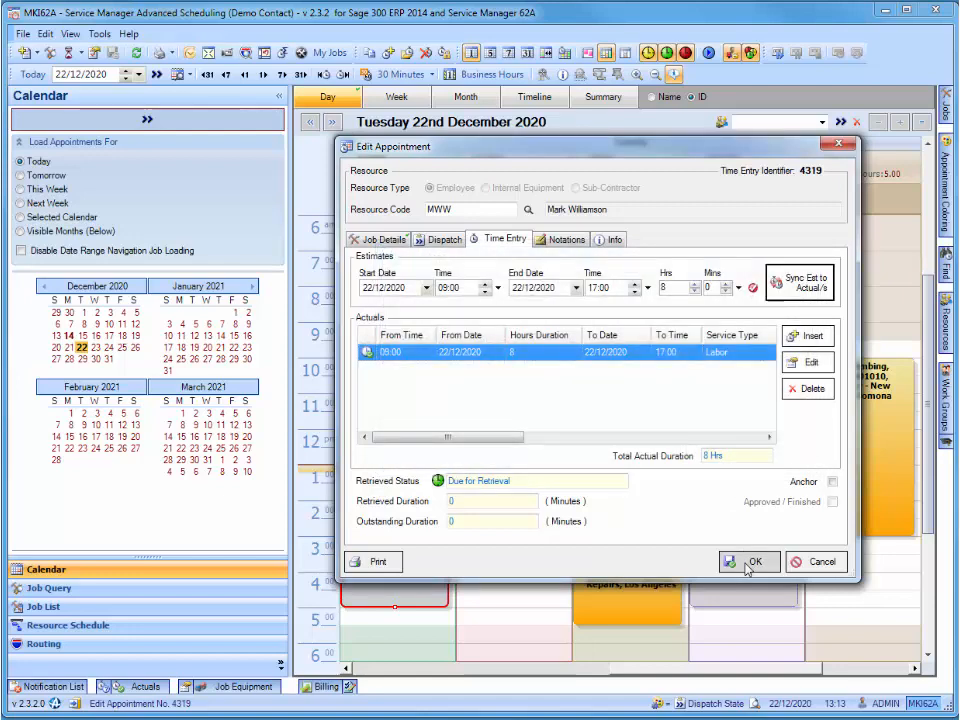
pyautogui.click(749, 562)
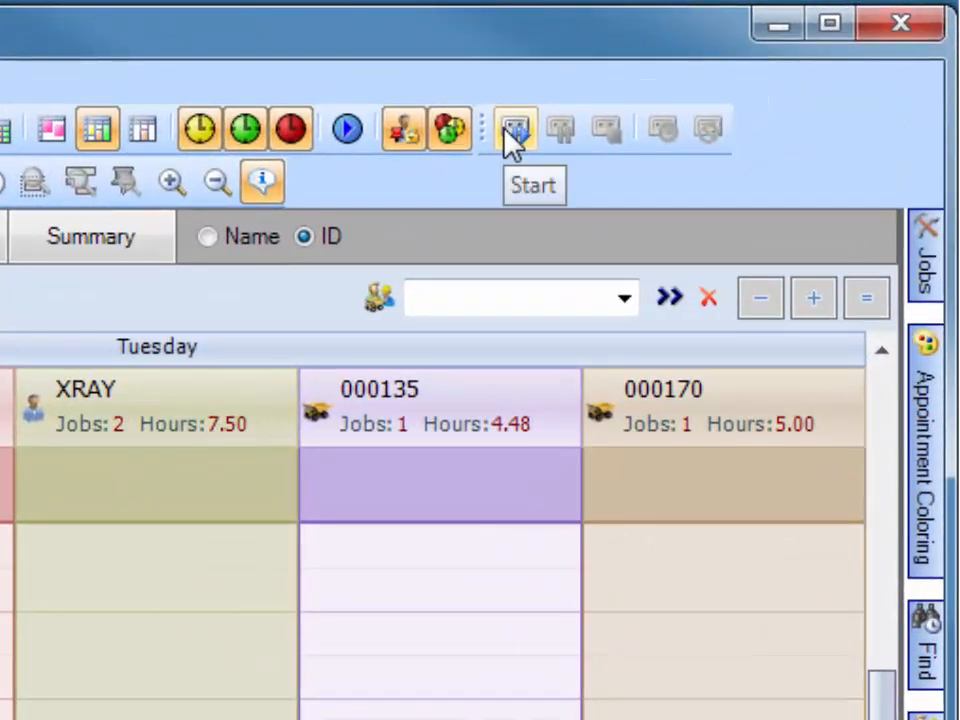
# - Start the time recorder on MWW's selected appointment
pyautogui.click(509, 145)
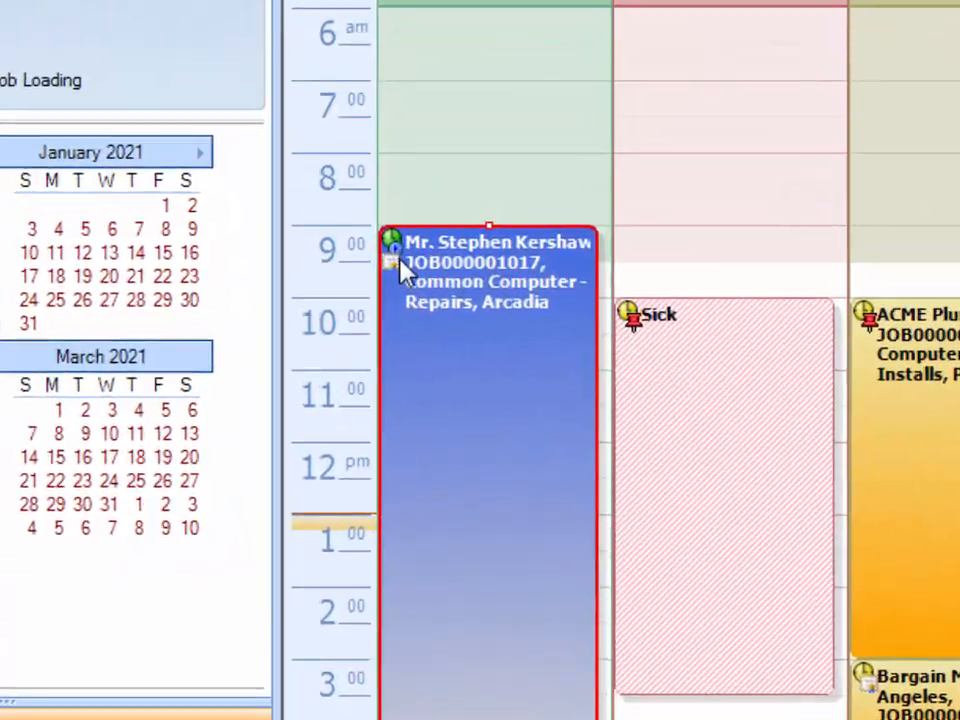
pyautogui.moveTo(352, 344)
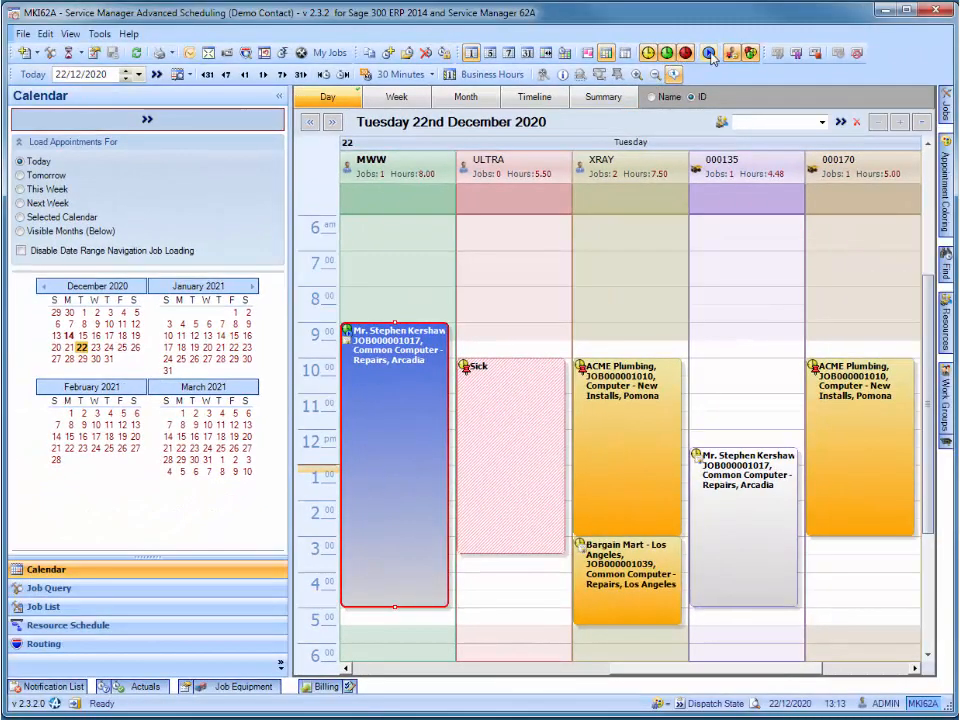
# - Toggle the calendar filter for appointments being recorded on and off, and dim time entries that have no actuals
pyautogui.click(709, 53)
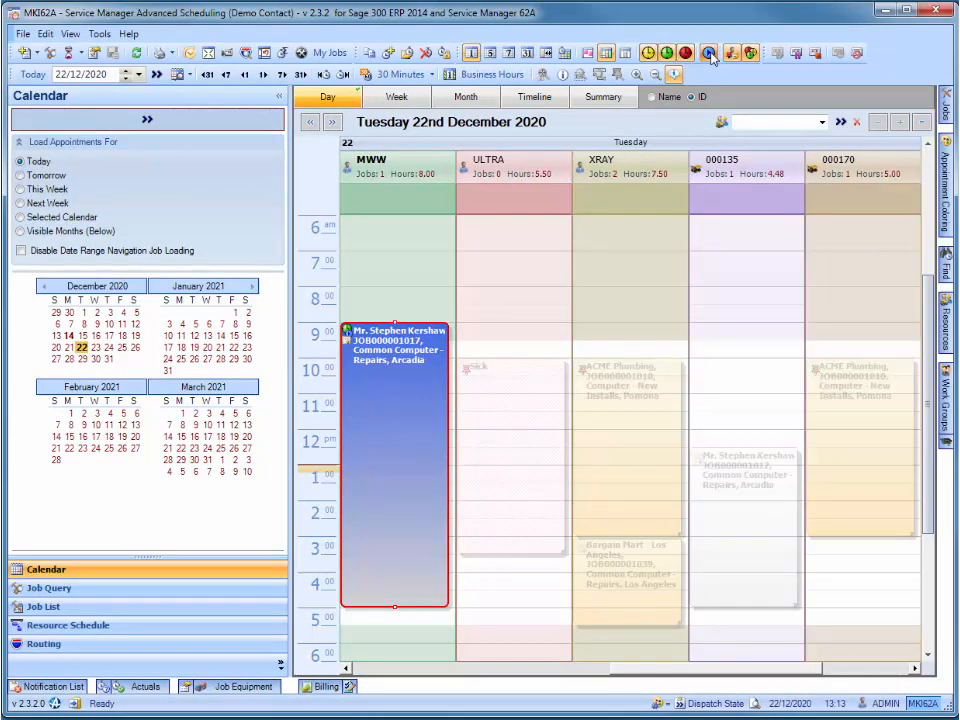
pyautogui.click(709, 53)
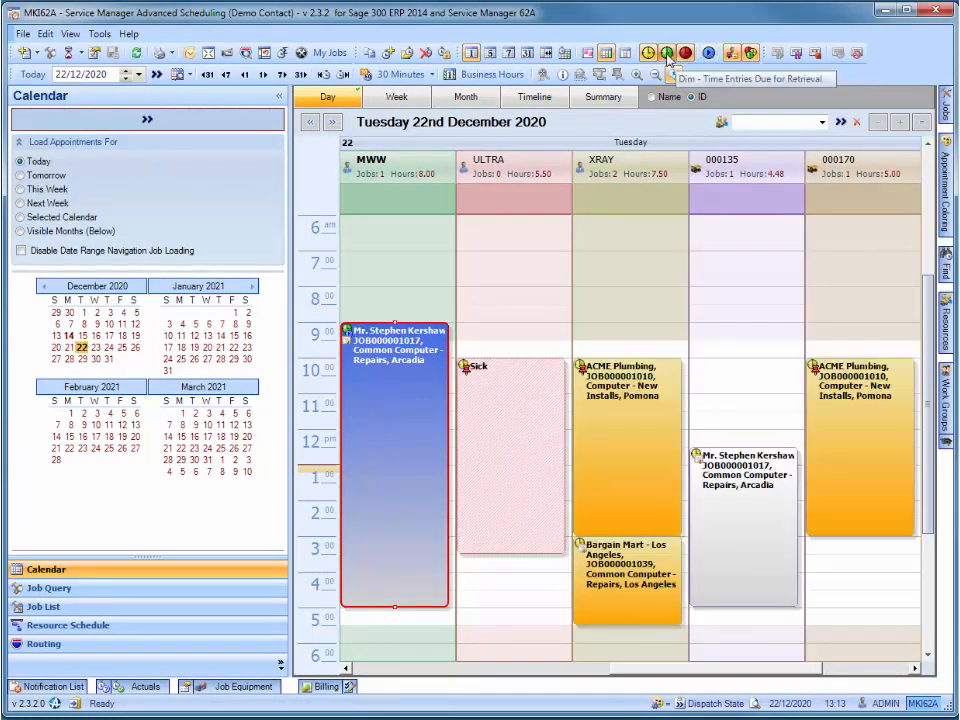
pyautogui.click(648, 54)
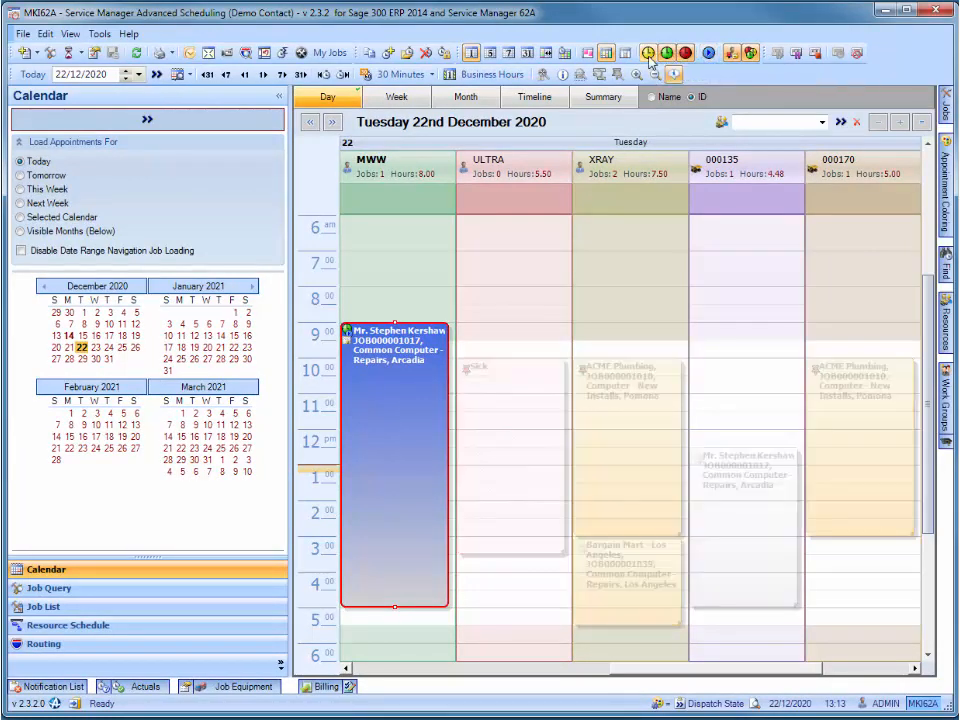
# - Stop dimming time entries that have no actuals, and toggle the dimming of time entries due for retrieval on and off
pyautogui.click(648, 55)
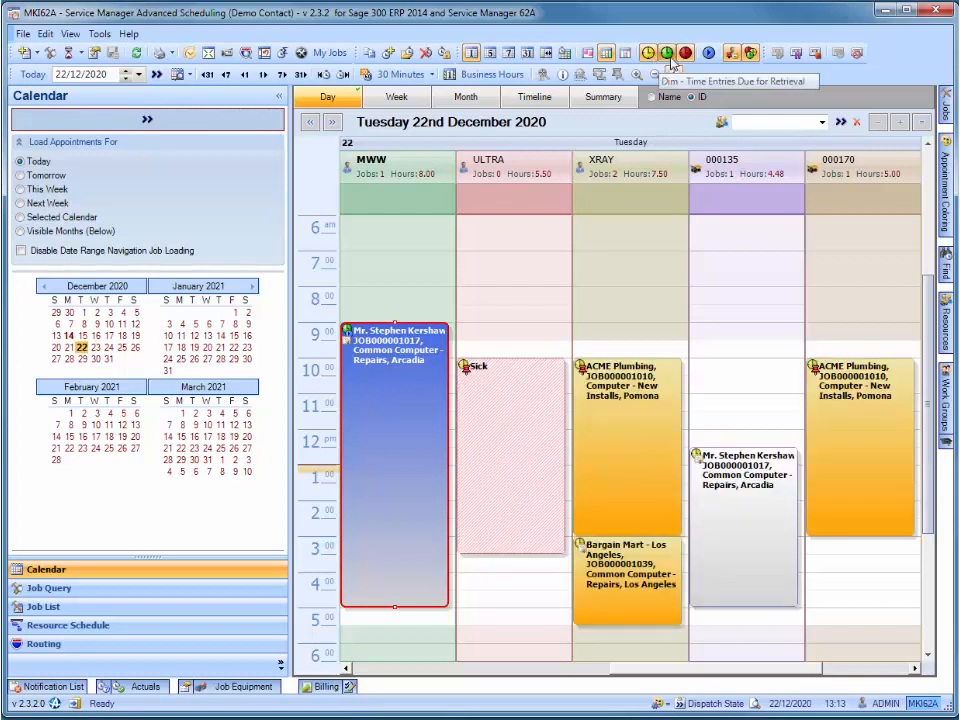
pyautogui.click(667, 54)
pyautogui.click(667, 54)
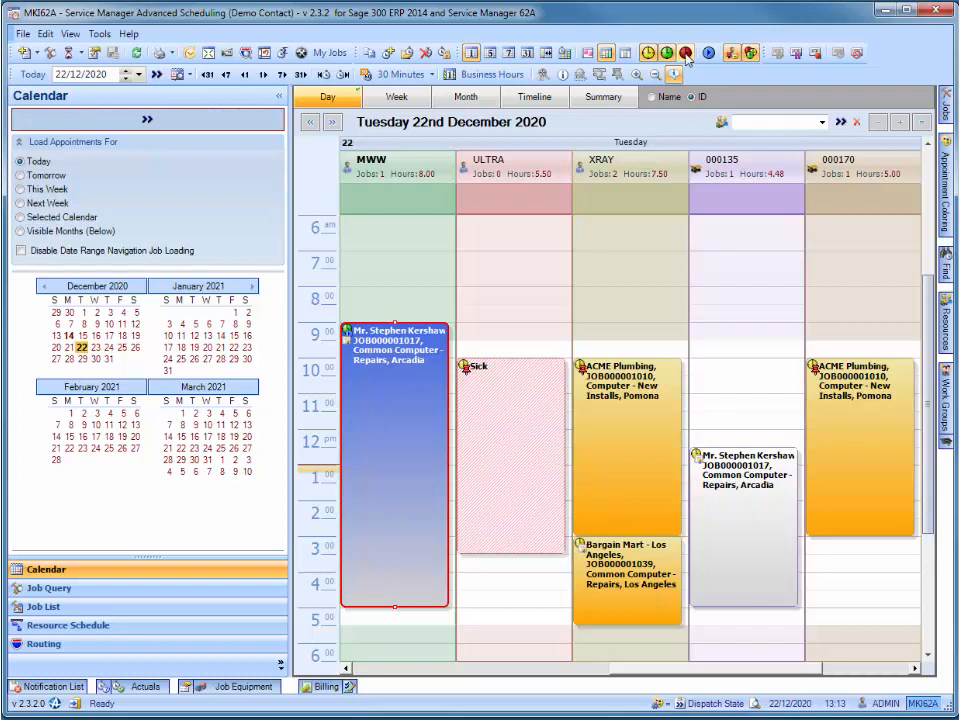
# - Pause and then stop the time recorder on MWW's appointment
pyautogui.rightClick(379, 352)
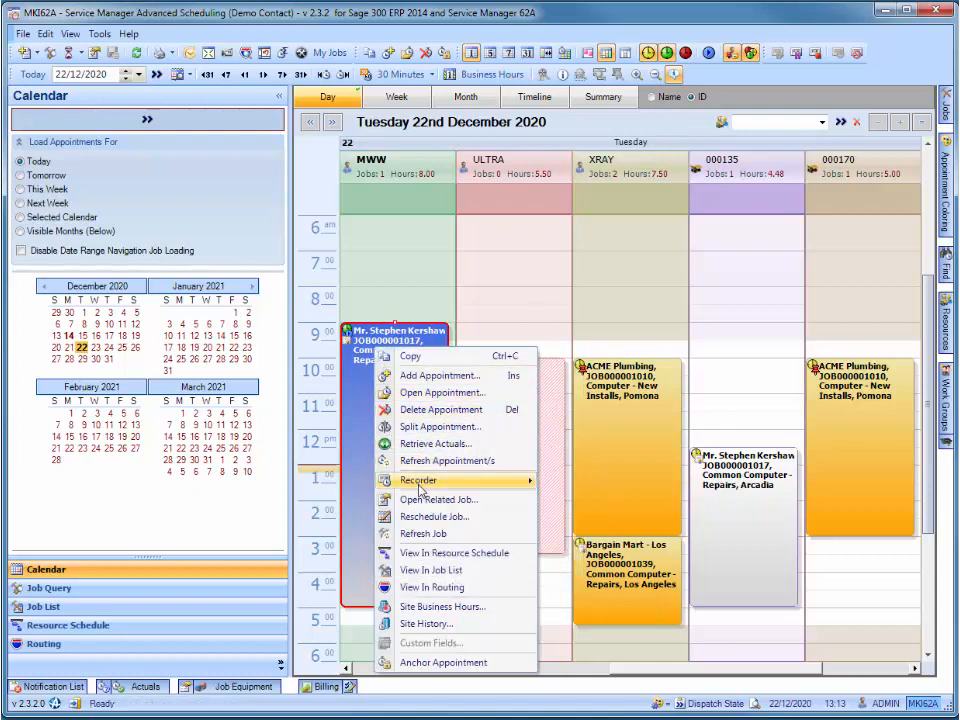
pyautogui.moveTo(420, 489)
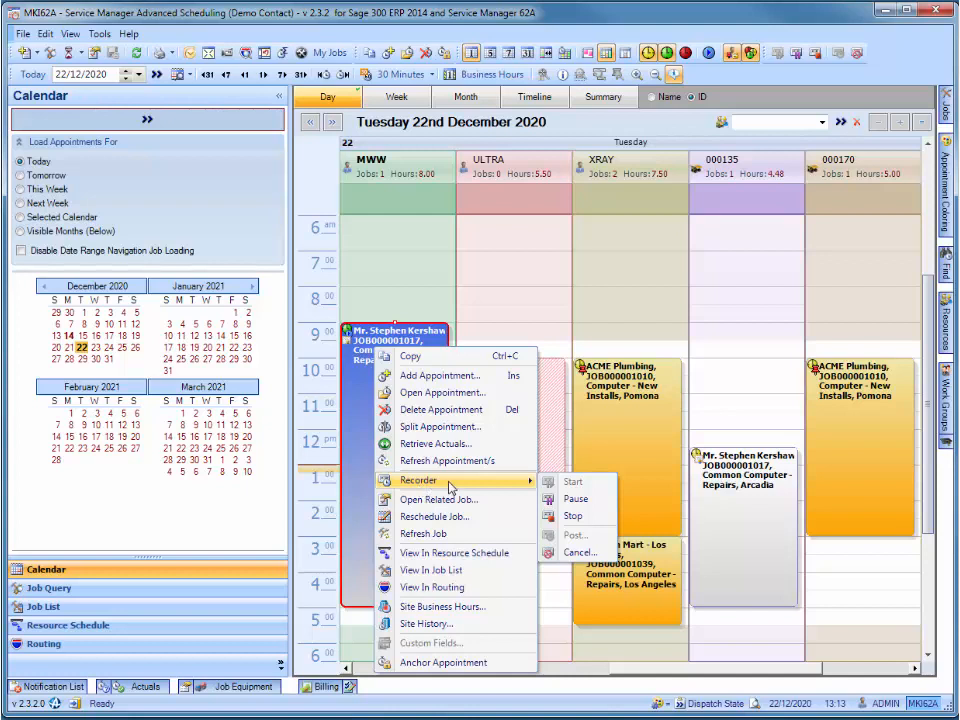
pyautogui.click(579, 503)
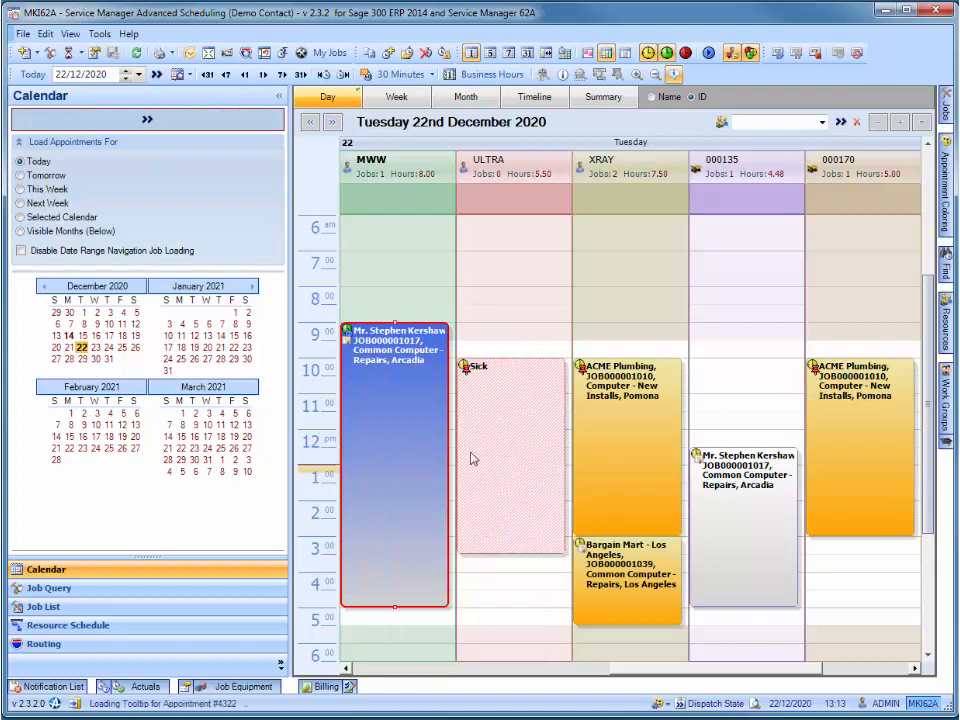
pyautogui.rightClick(395, 420)
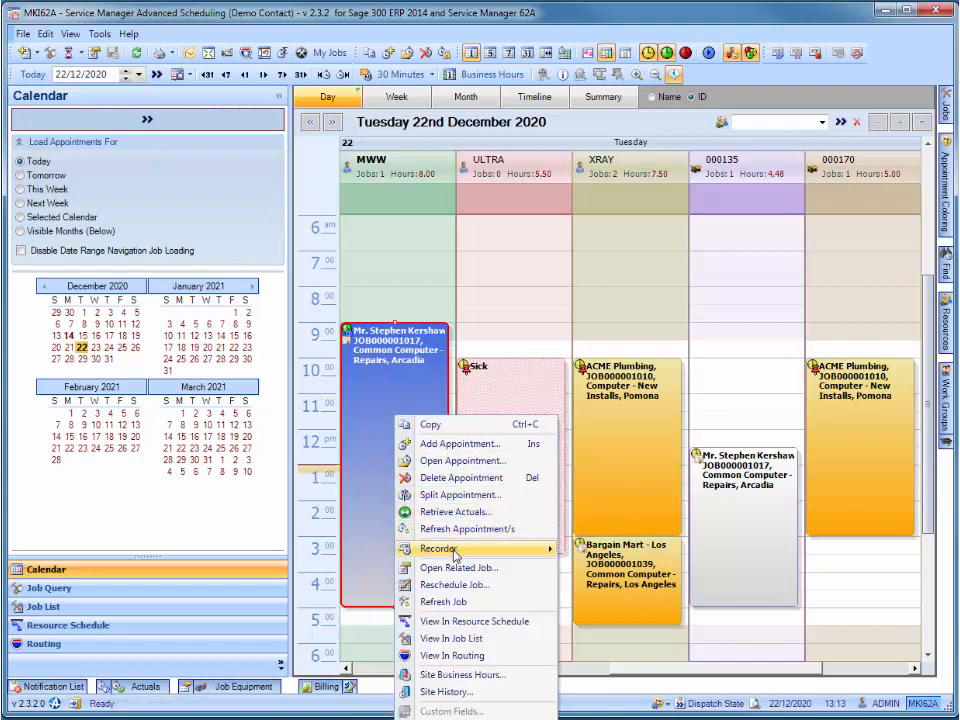
pyautogui.moveTo(541, 549)
pyautogui.click(590, 584)
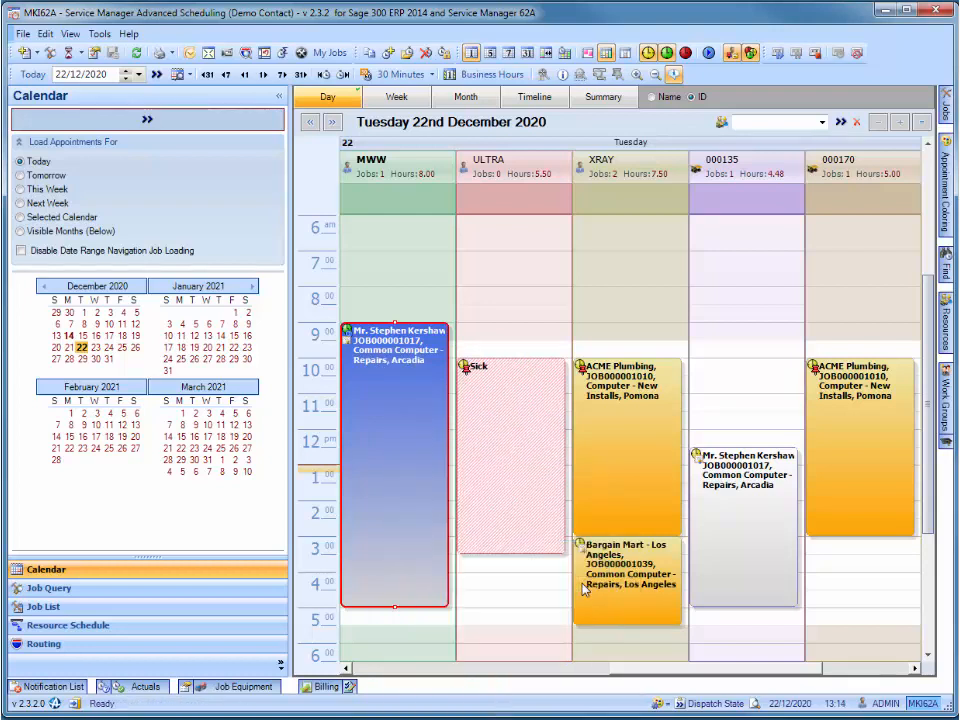
# - Retrieve the actuals for MWW's appointment in the Day calendar
pyautogui.rightClick(408, 463)
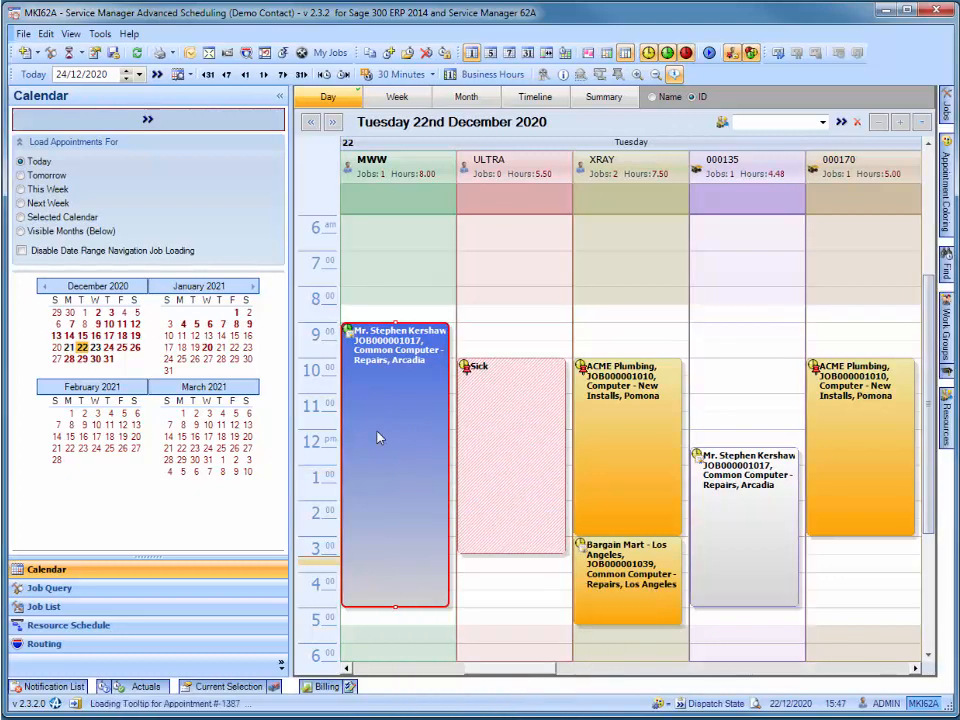
pyautogui.rightClick(379, 434)
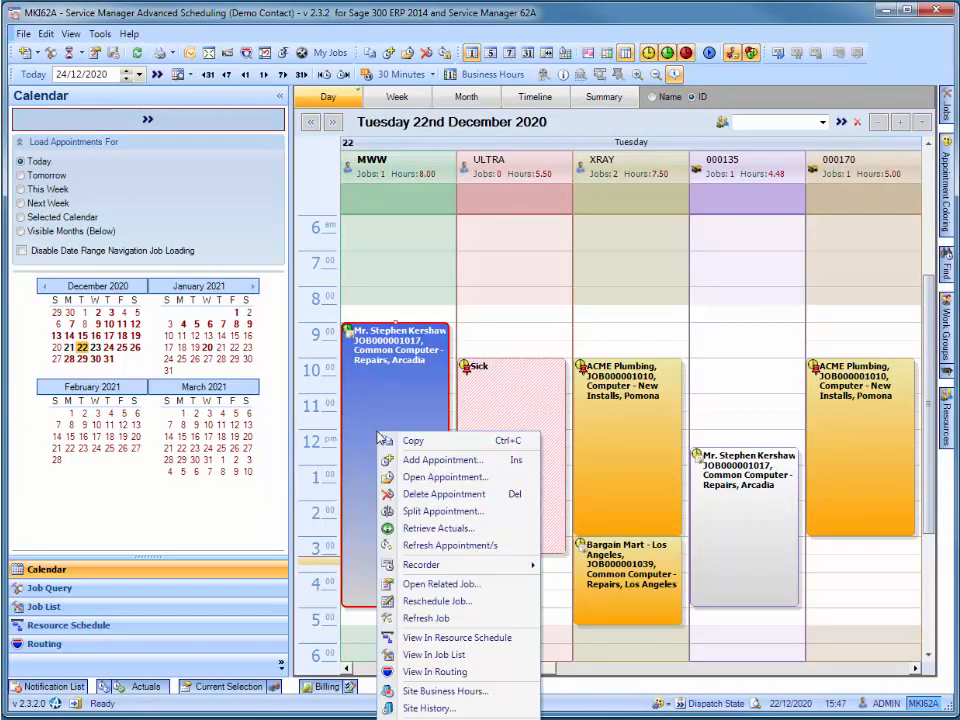
pyautogui.click(428, 531)
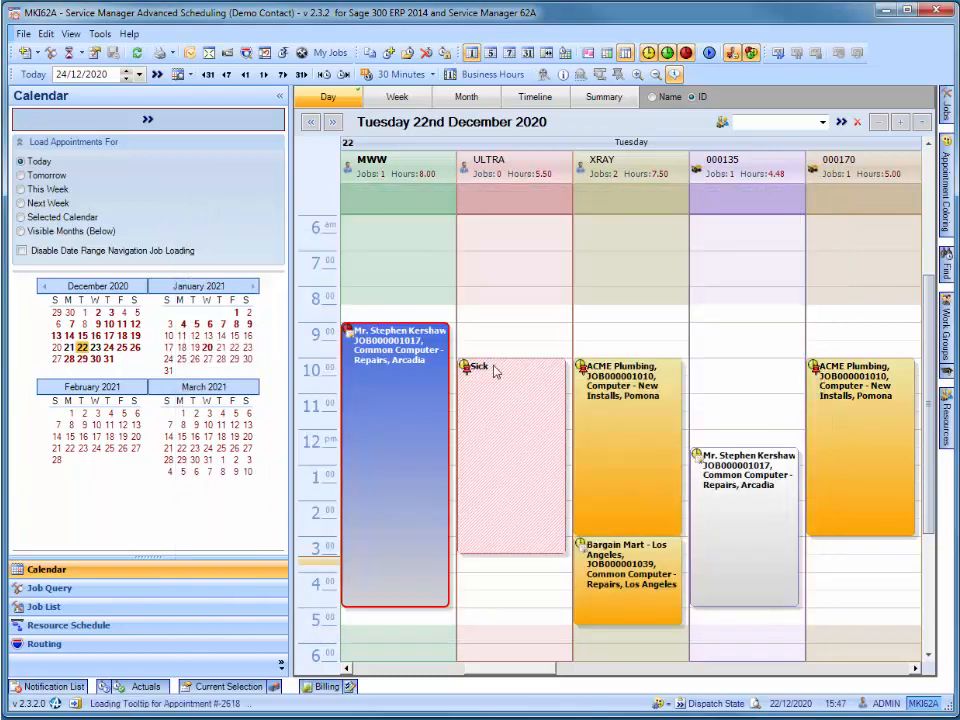
# - In the program options, make Time Entry the default tab on edit and set the calendar's startup time slot interval to Default
pyautogui.click(100, 34)
pyautogui.click(112, 55)
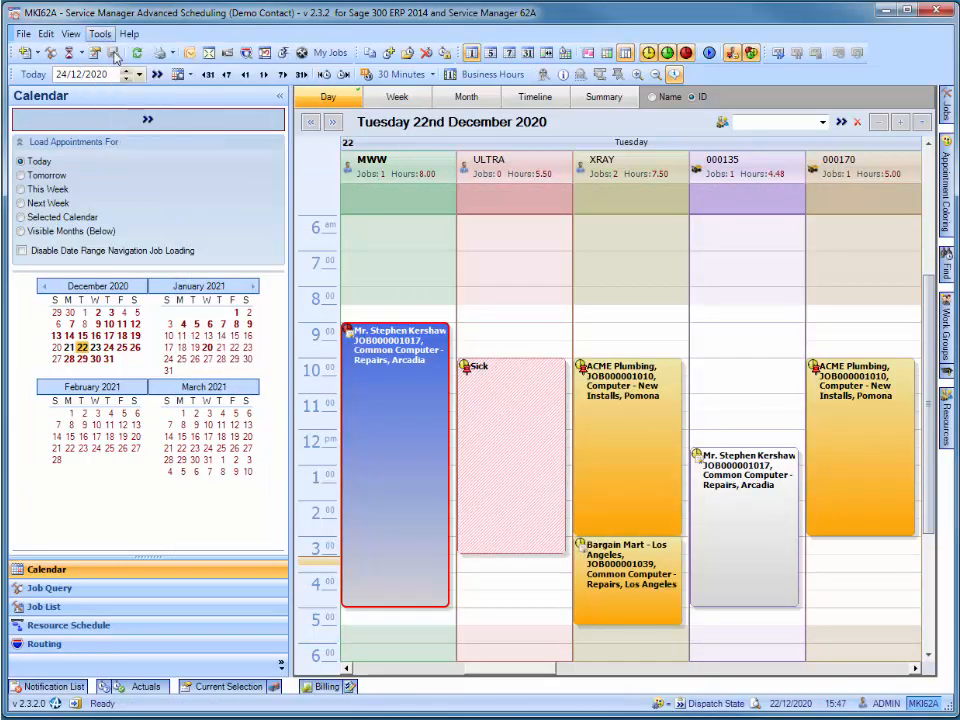
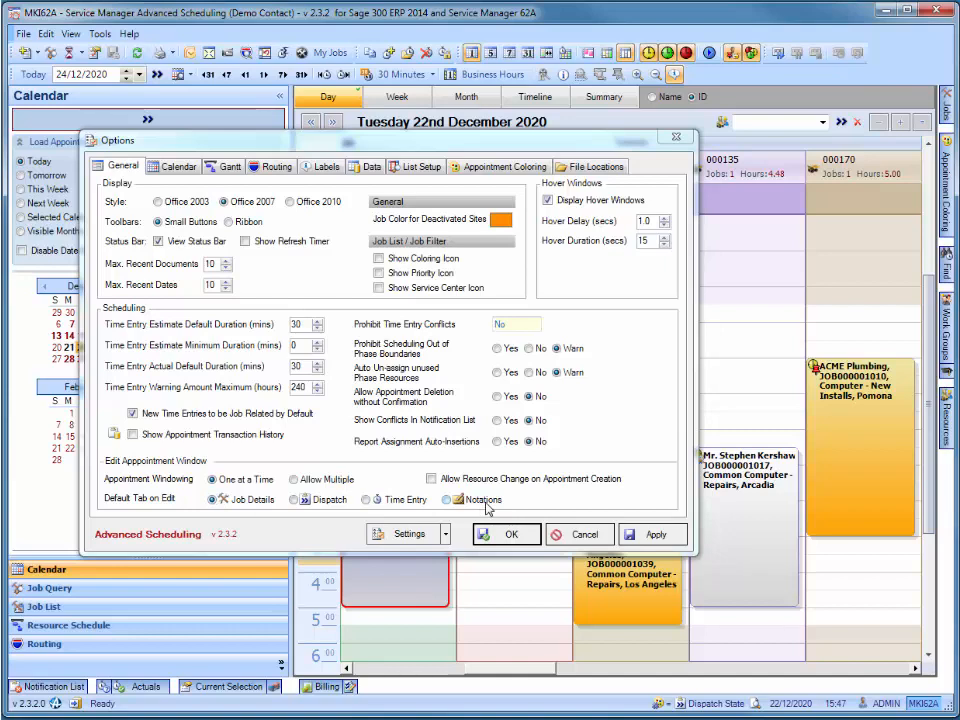
pyautogui.click(397, 503)
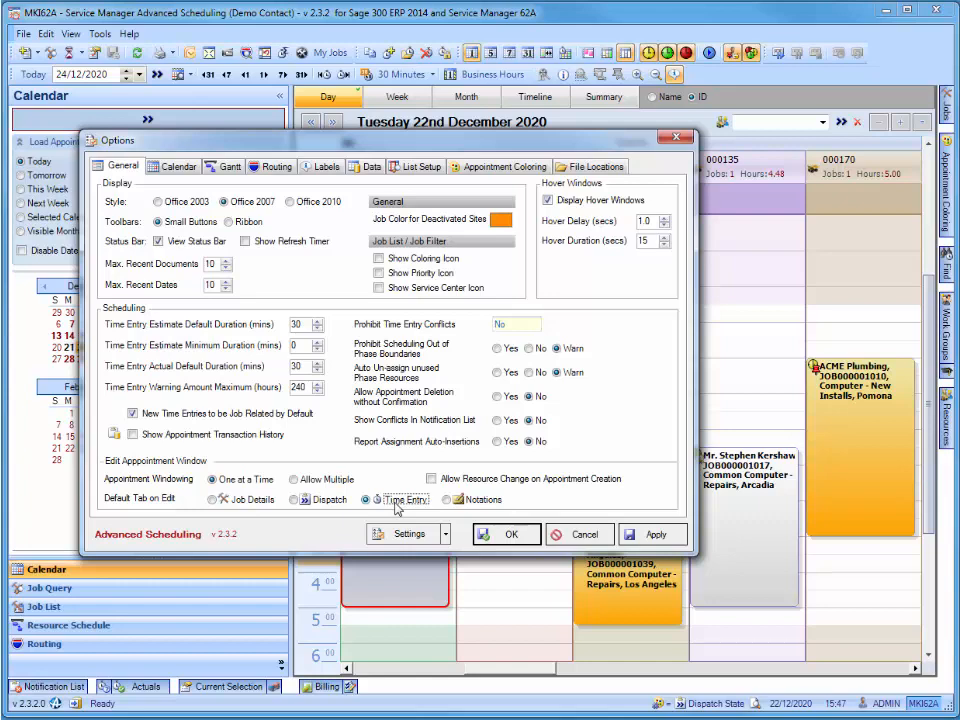
pyautogui.click(177, 168)
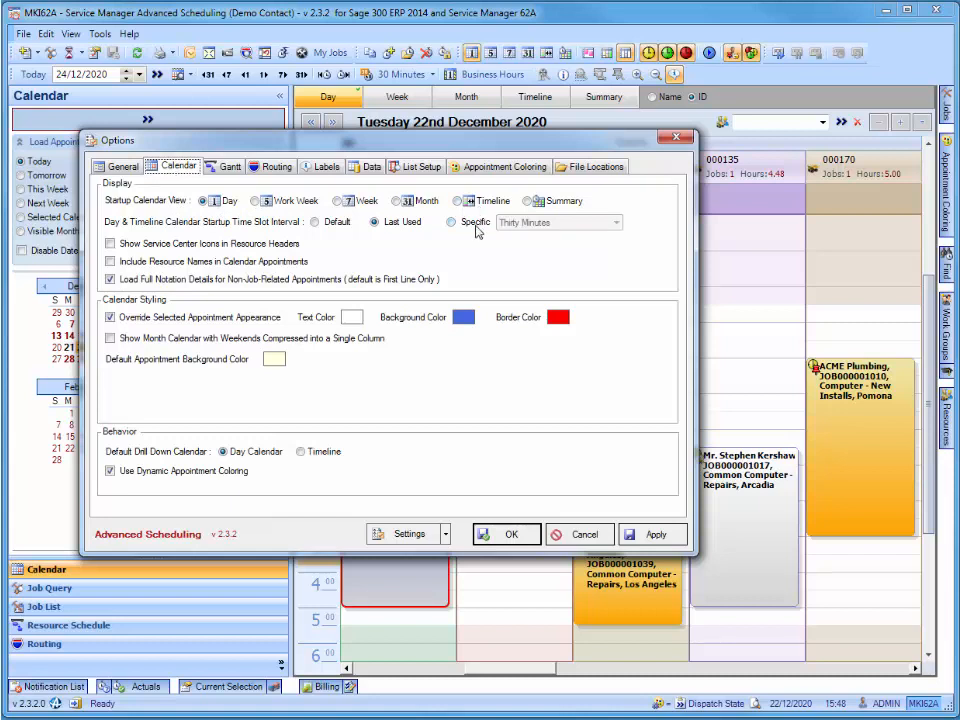
pyautogui.click(333, 222)
# - Enable the 2 Hours snap duration in the Gantt options and view the Routing mapping settings
pyautogui.click(229, 168)
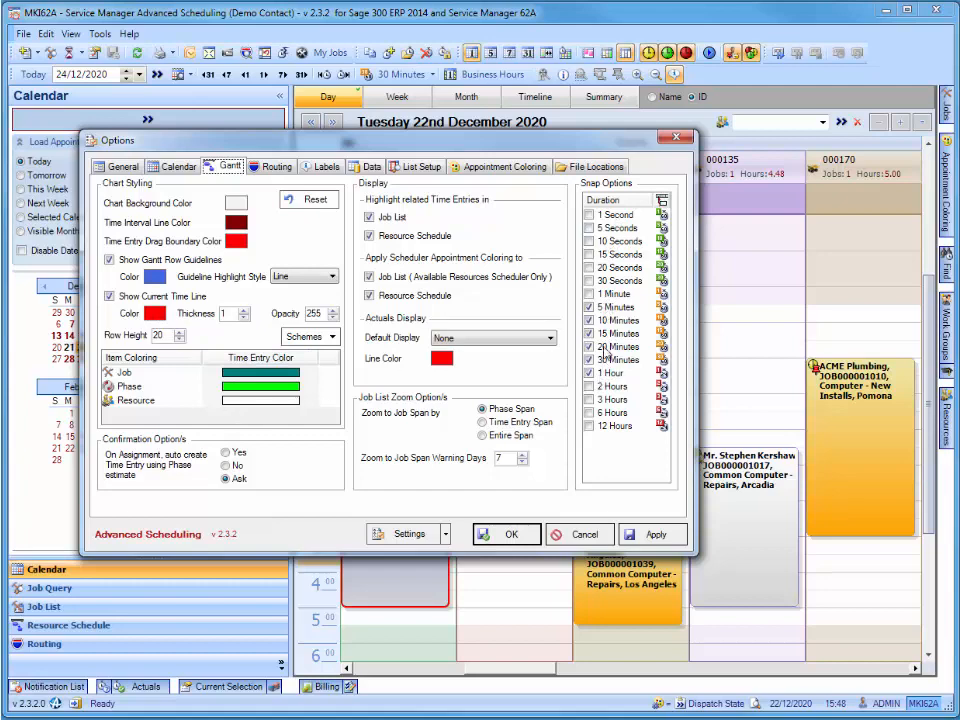
pyautogui.click(601, 388)
pyautogui.click(599, 387)
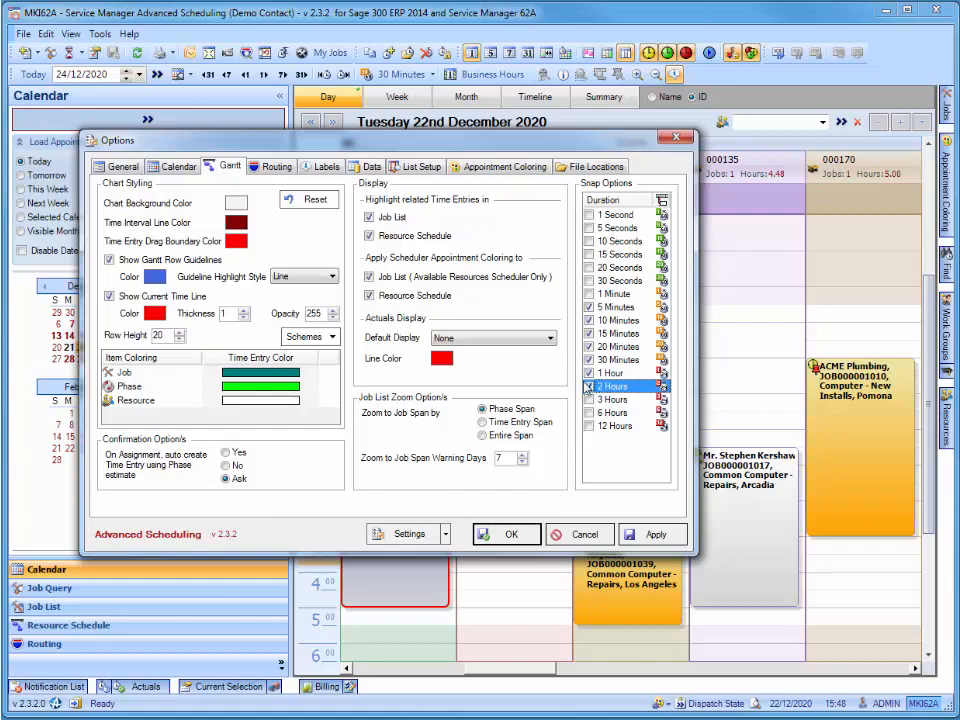
pyautogui.click(278, 167)
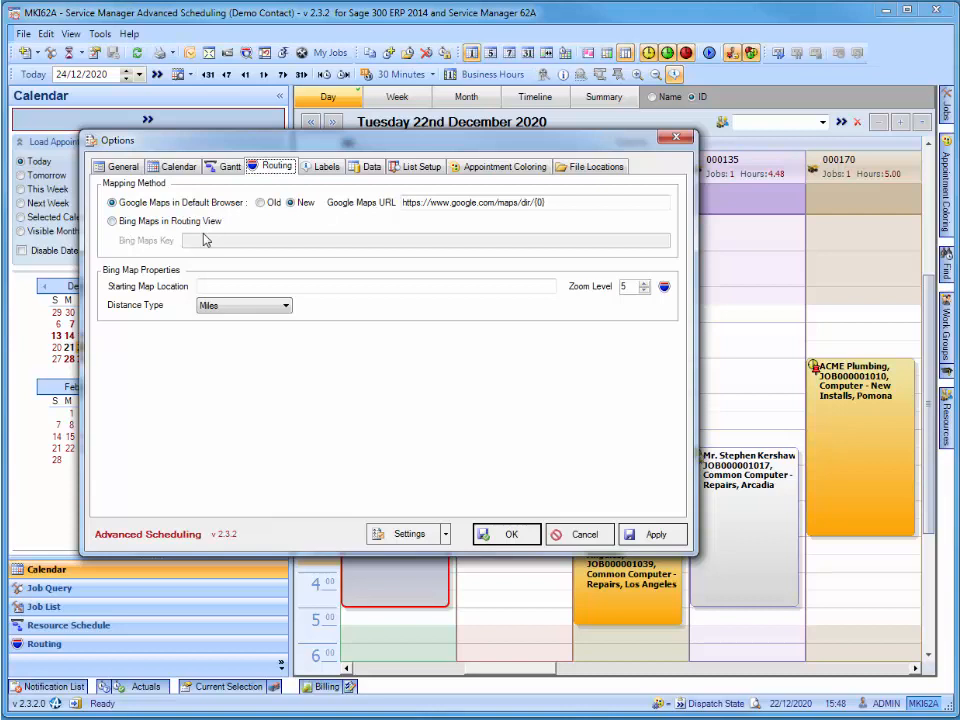
# - Include First Notation Line in the time entry tool tip properties and move it up to directly below Description
pyautogui.click(321, 170)
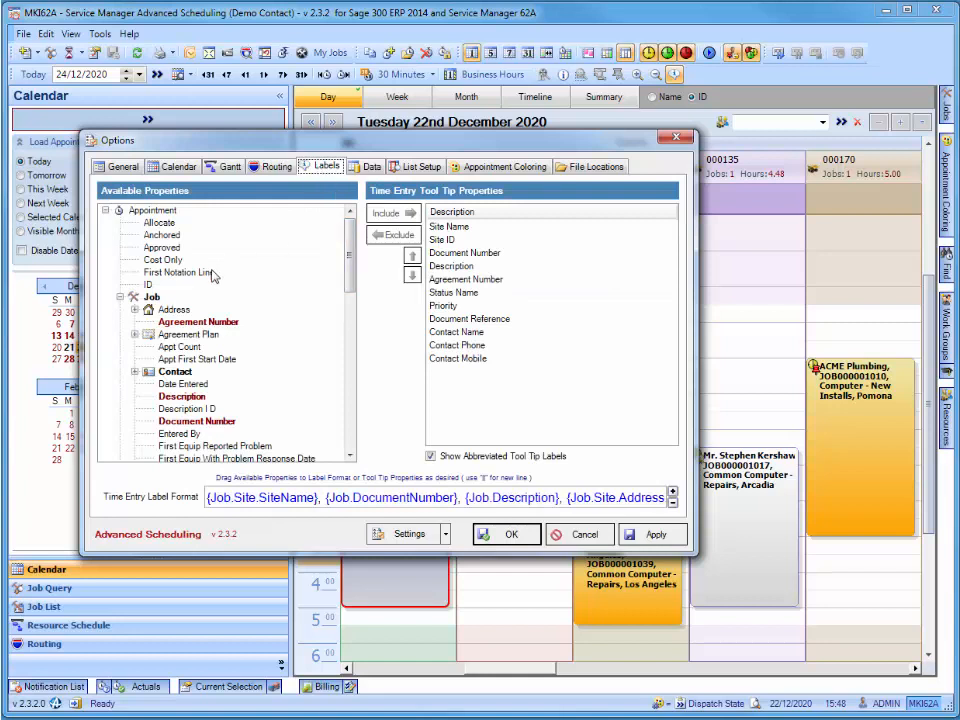
pyautogui.click(176, 272)
pyautogui.click(393, 213)
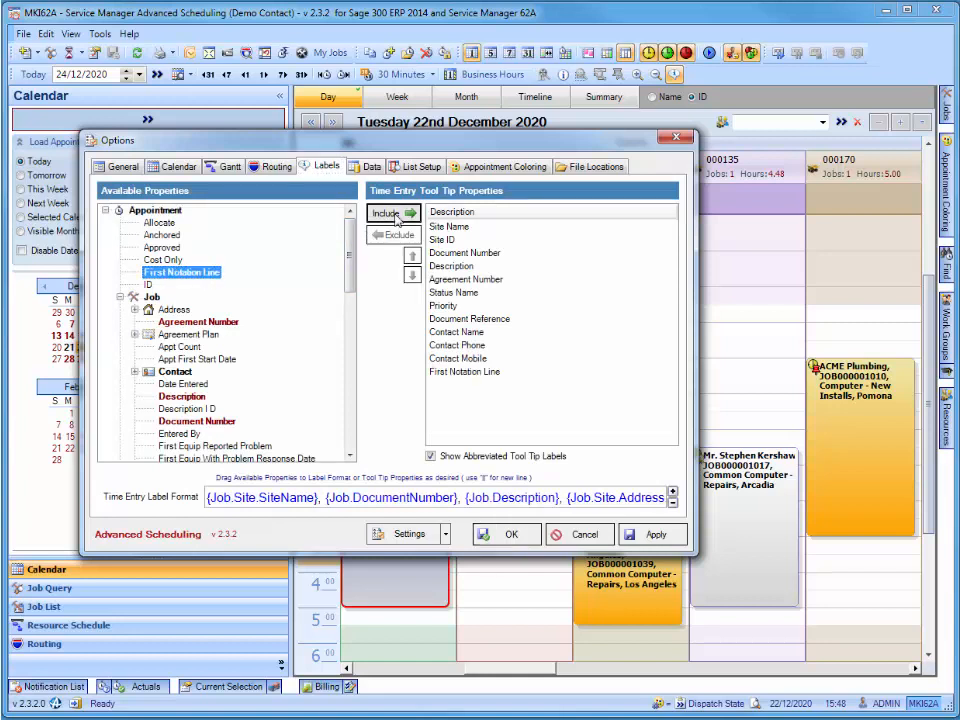
pyautogui.click(460, 372)
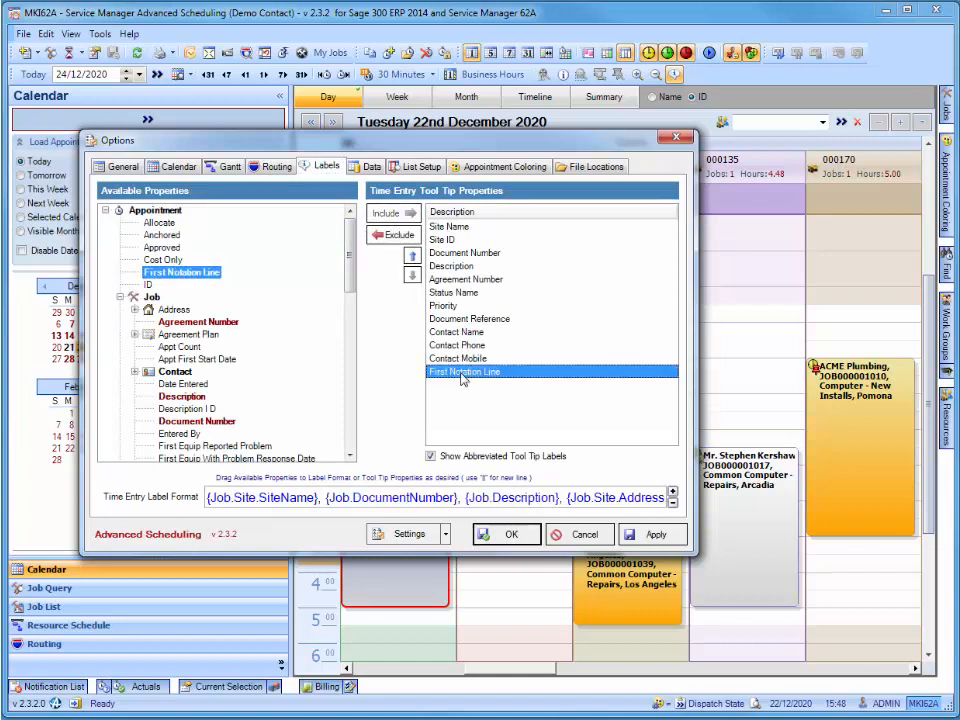
pyautogui.click(411, 257)
pyautogui.click(411, 257)
pyautogui.click(411, 257)
pyautogui.click(411, 257)
pyautogui.click(411, 257)
pyautogui.click(411, 257)
pyautogui.click(411, 257)
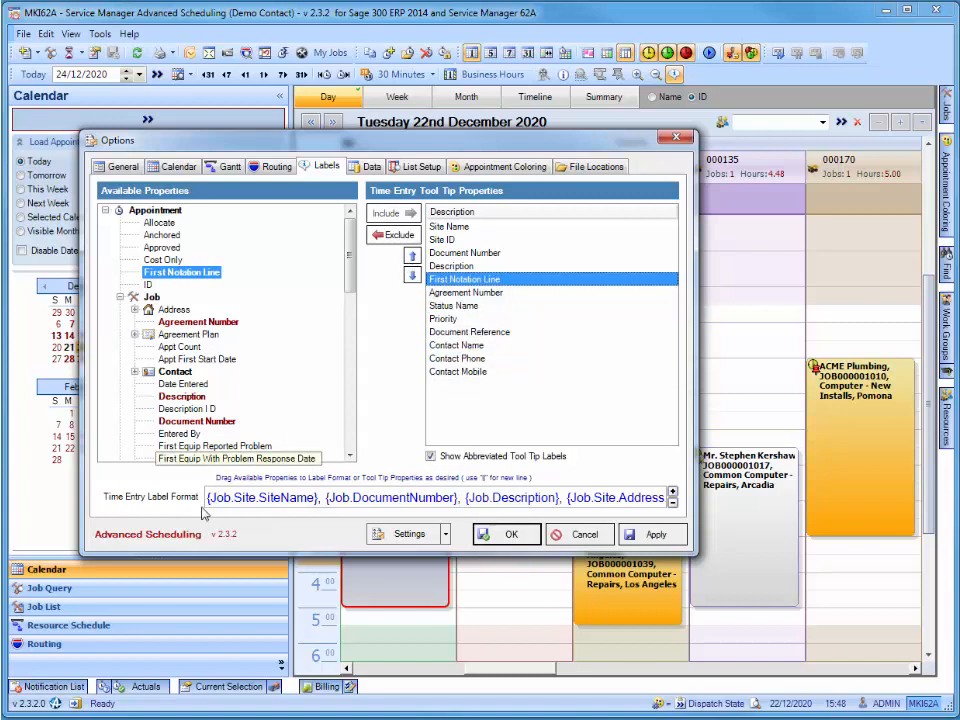
# - Insert {FirstNotationLine} and a comma separator at the start of the time entry label format
pyautogui.moveTo(181, 272); pyautogui.dragTo(237, 505)
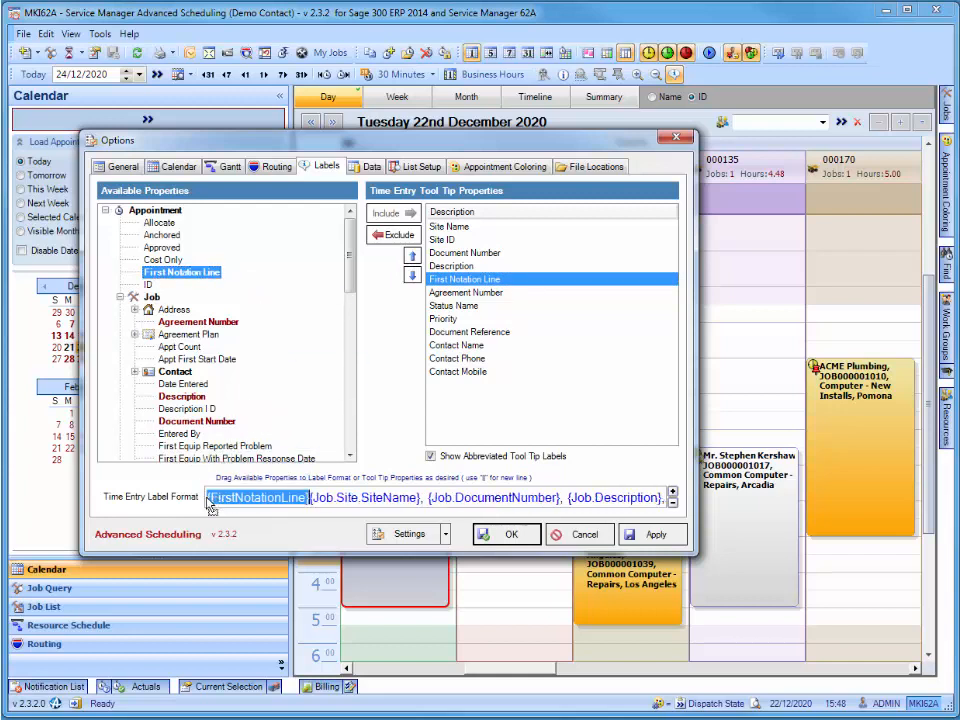
pyautogui.click(309, 499)
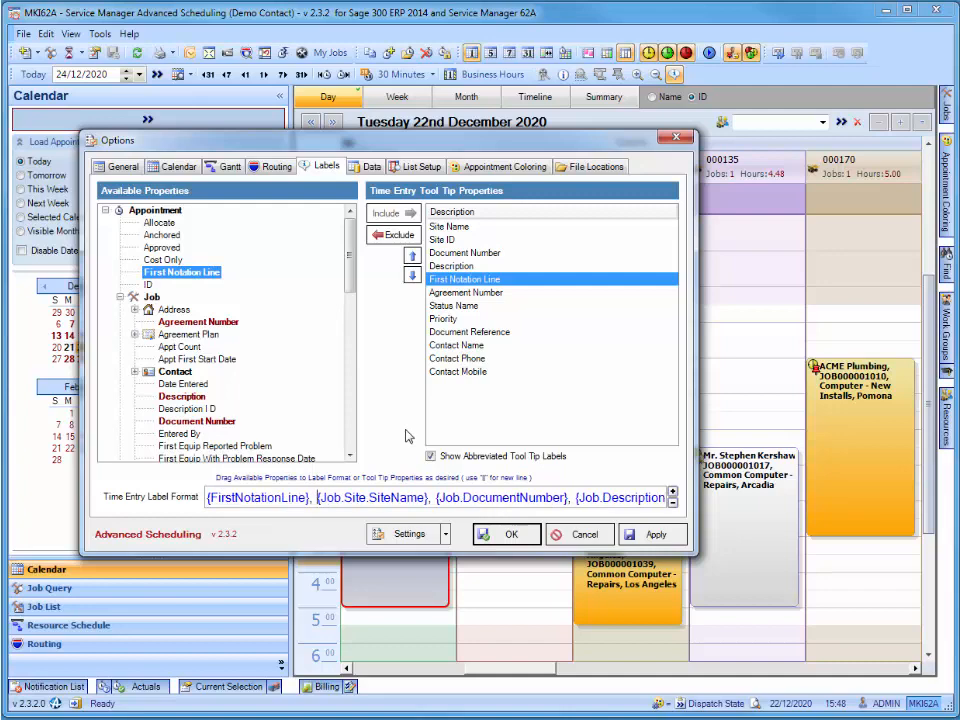
# - Examine the Data options and the entry for adding database connection credentials
pyautogui.click(370, 167)
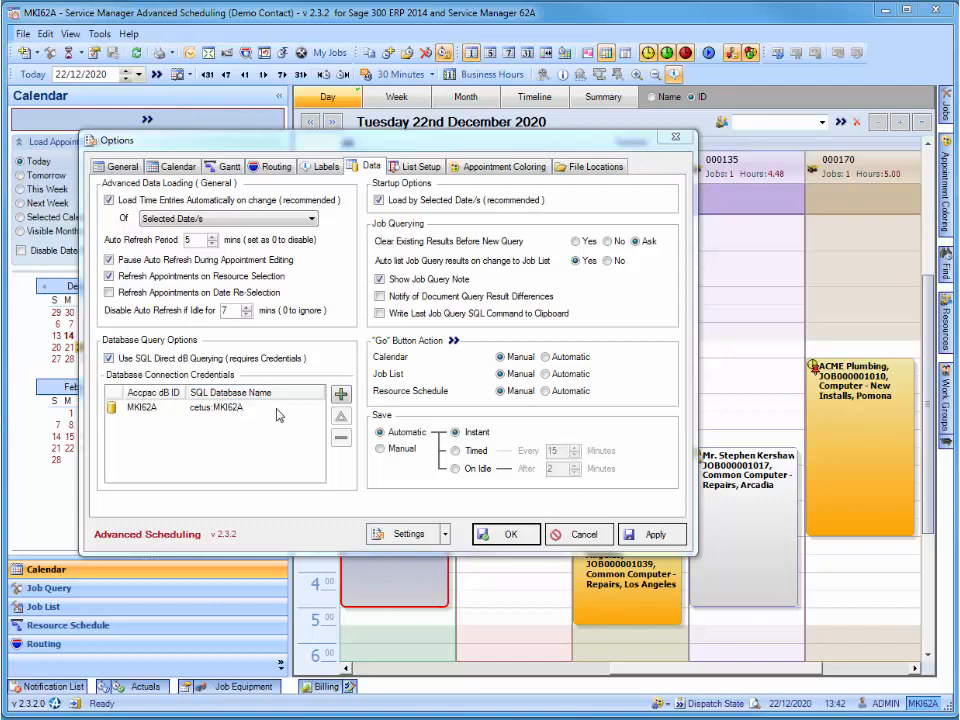
pyautogui.click(341, 394)
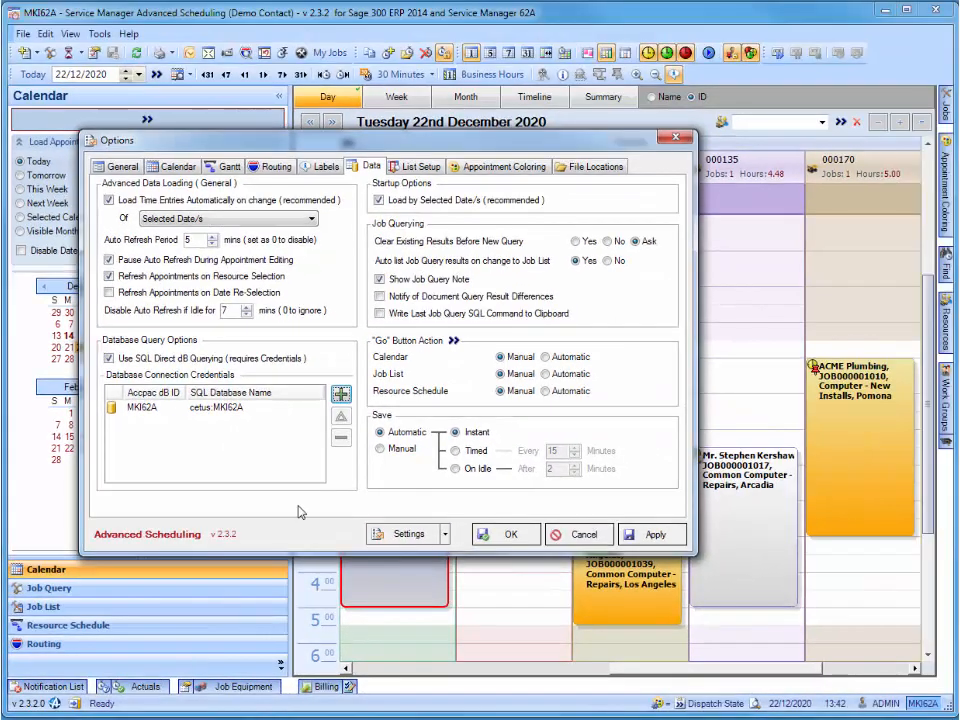
# - Add the Active flag column to the Job Query list, move it above Zone ID, and exclude it again
pyautogui.click(426, 167)
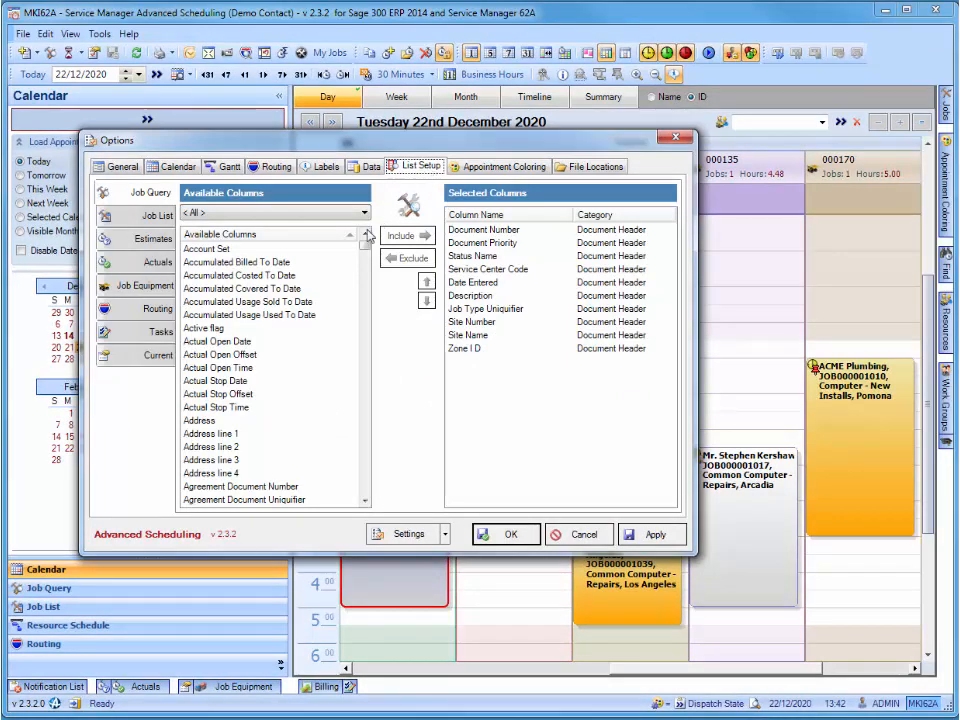
pyautogui.click(215, 328)
pyautogui.click(405, 238)
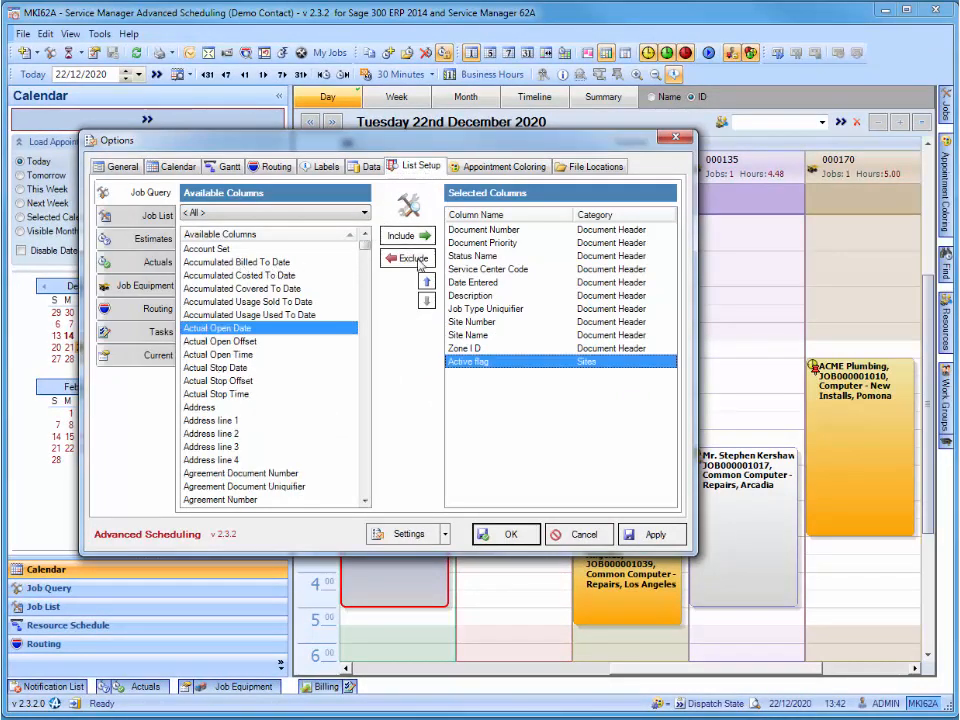
pyautogui.click(427, 283)
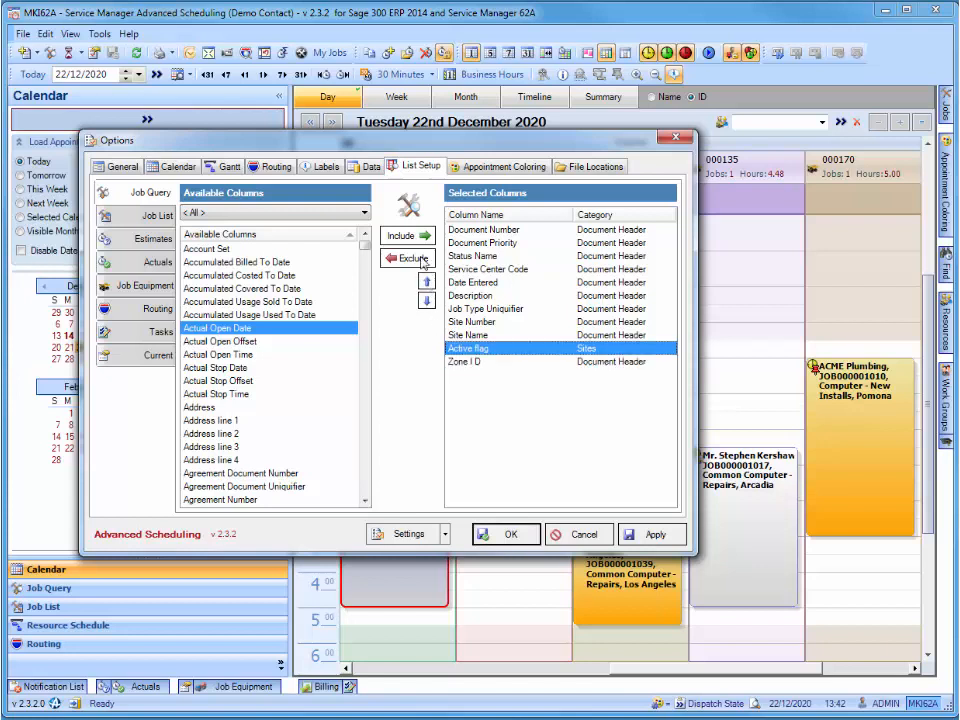
pyautogui.click(411, 259)
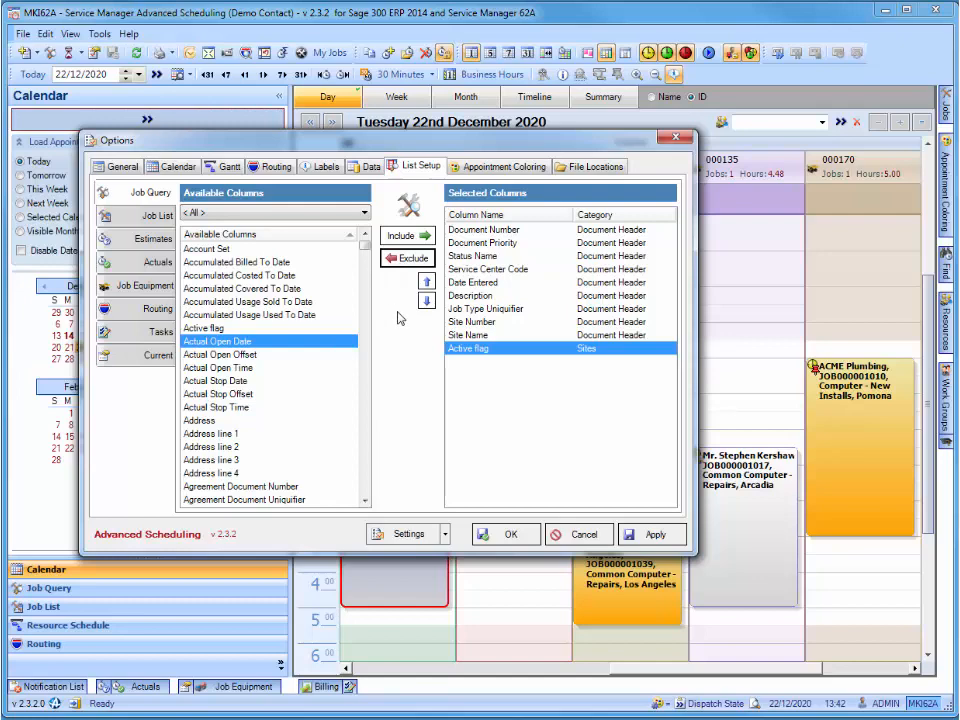
# - Examine the appointment coloring pattern of Plan 1, Created by 5.3B Upgrade, and leave it without saving
pyautogui.click(505, 167)
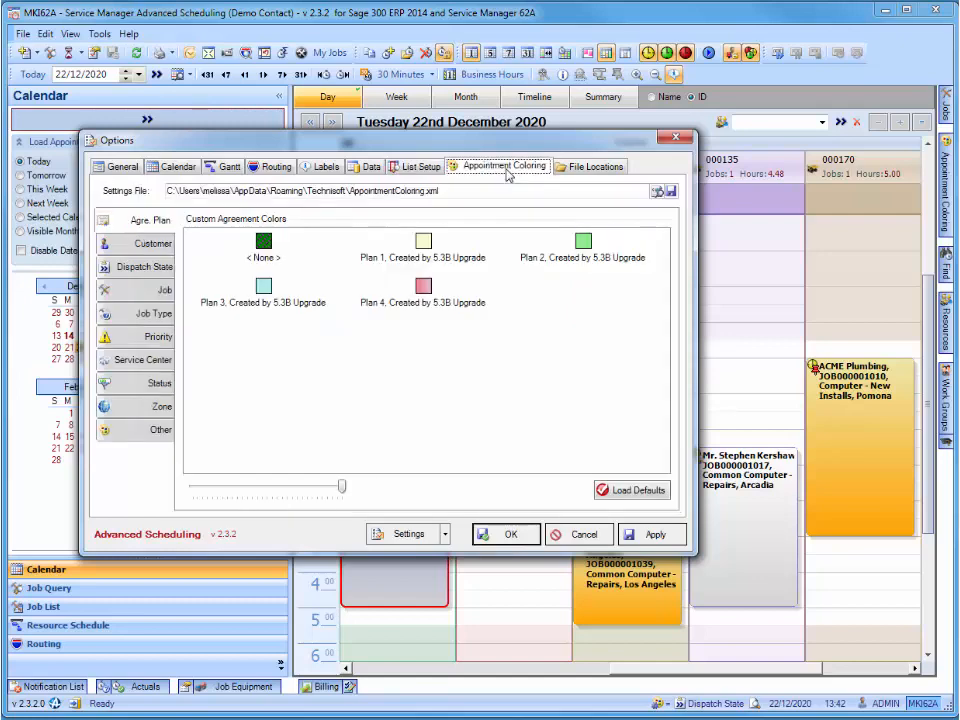
pyautogui.doubleClick(421, 246)
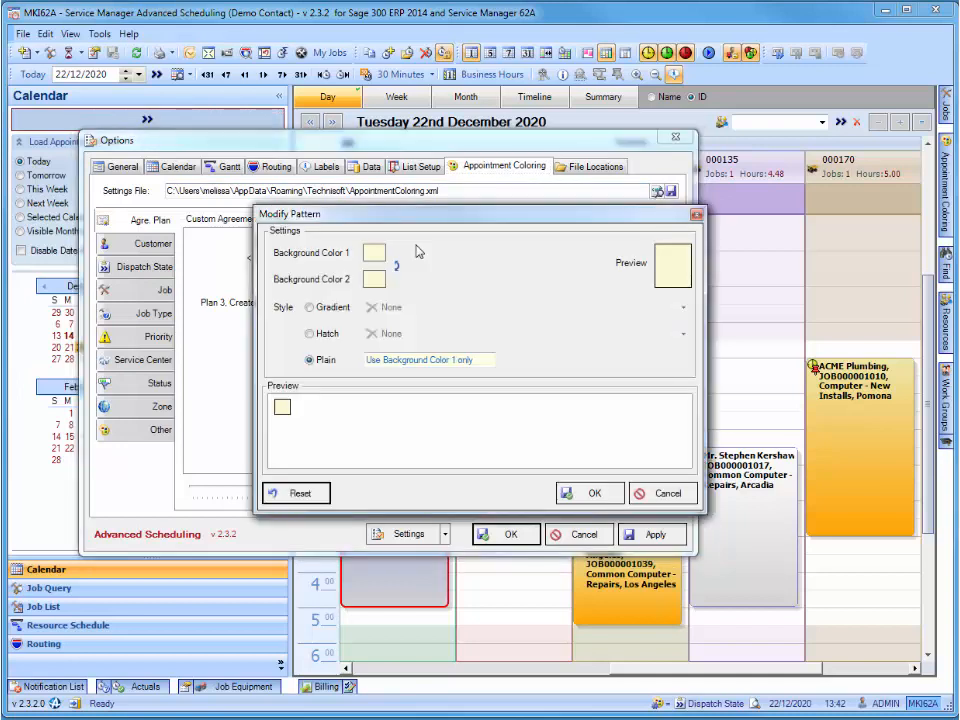
pyautogui.click(669, 495)
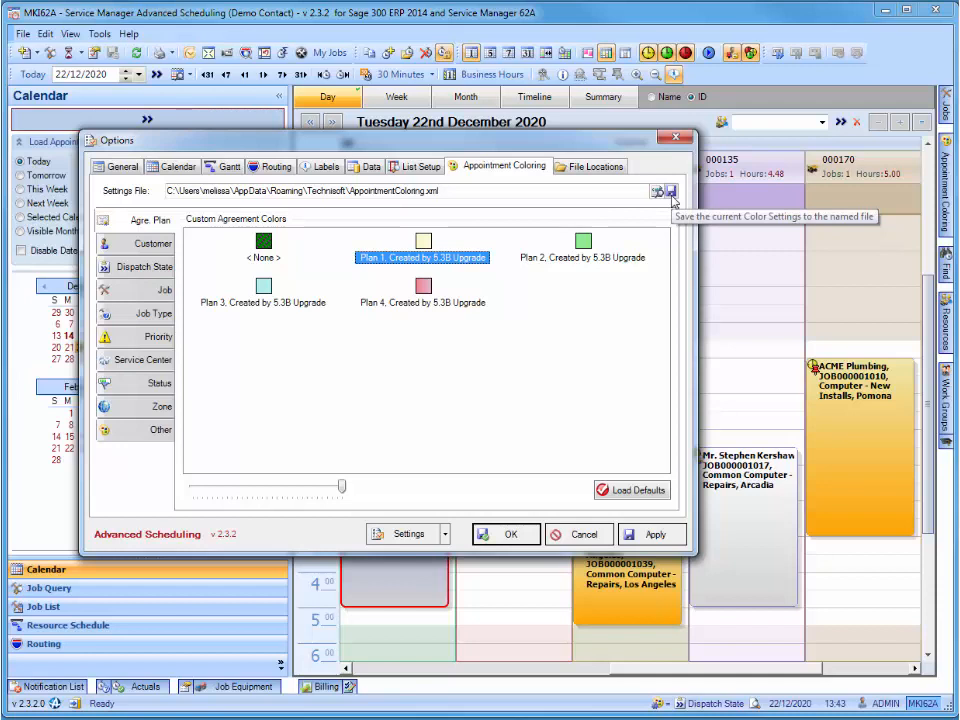
# - Examine the File Locations options, including the local help documentation path and the saved document queries file name
pyautogui.click(603, 168)
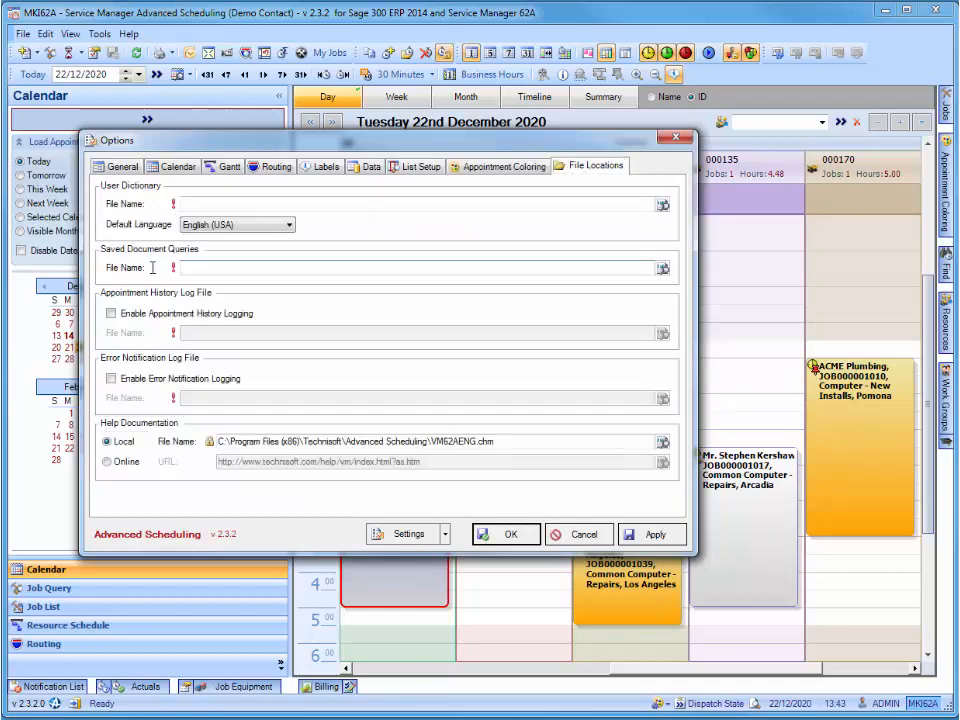
pyautogui.moveTo(496, 441); pyautogui.dragTo(195, 437)
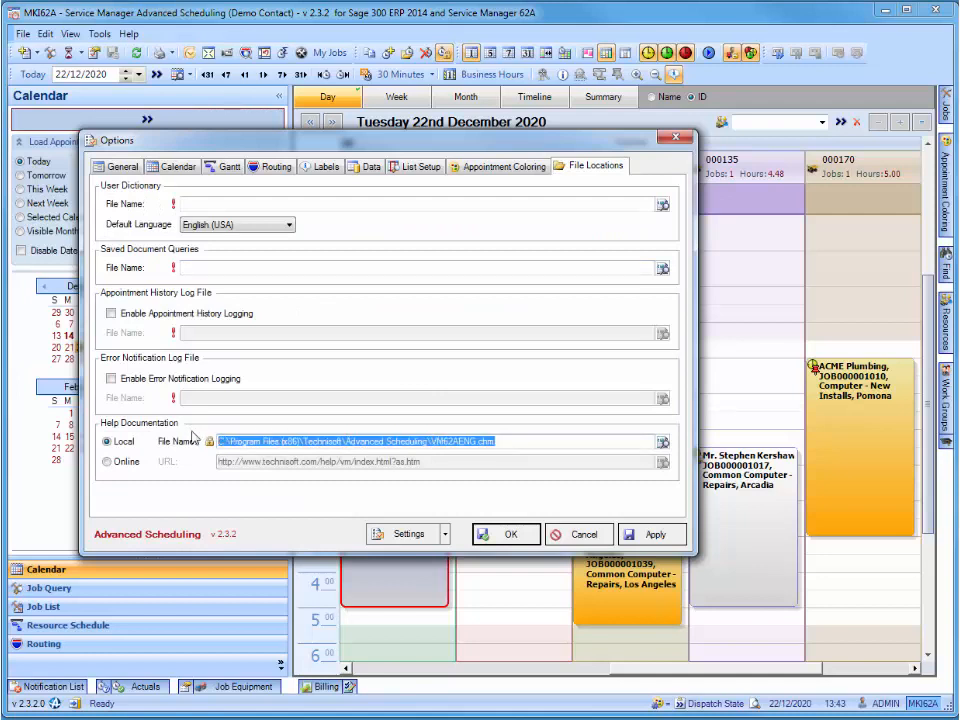
pyautogui.click(219, 267)
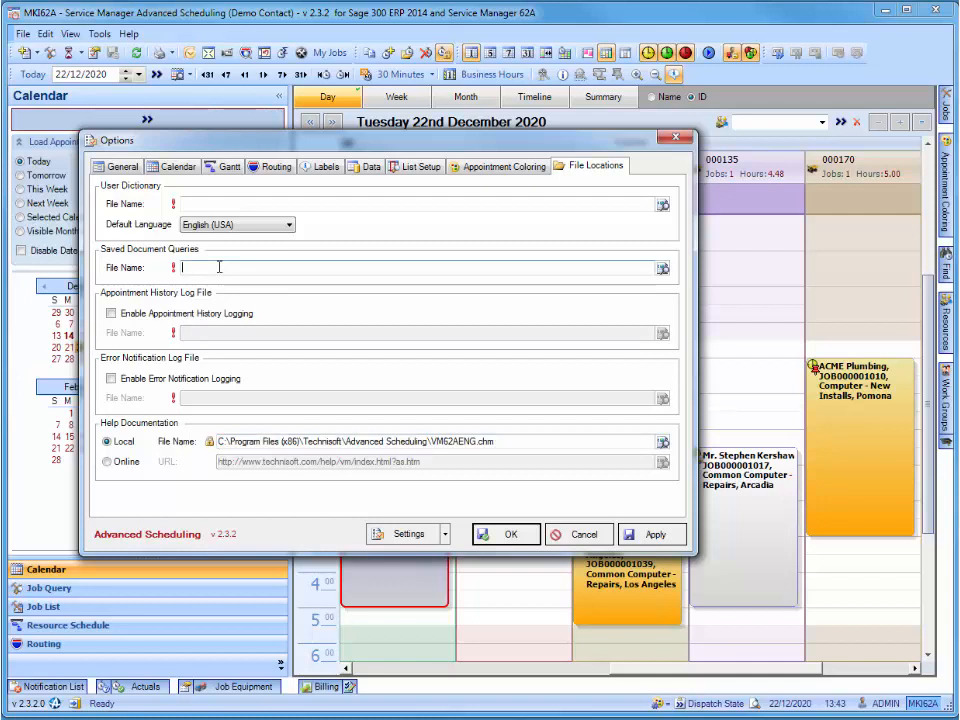
# - Examine the import and export choices for the program settings, and accept the options
pyautogui.click(410, 535)
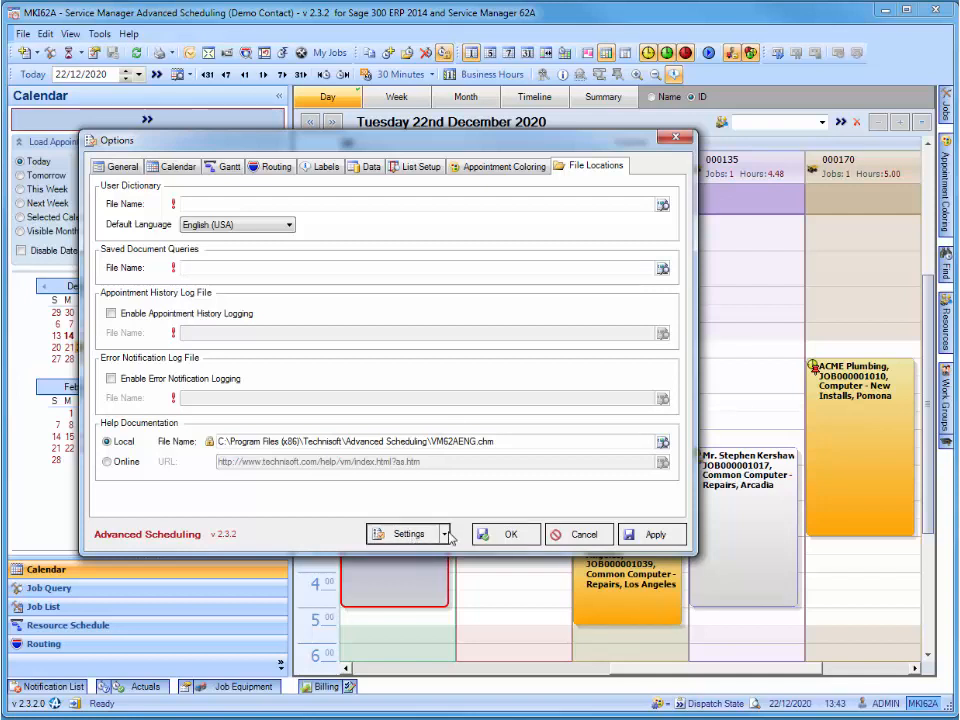
pyautogui.click(445, 535)
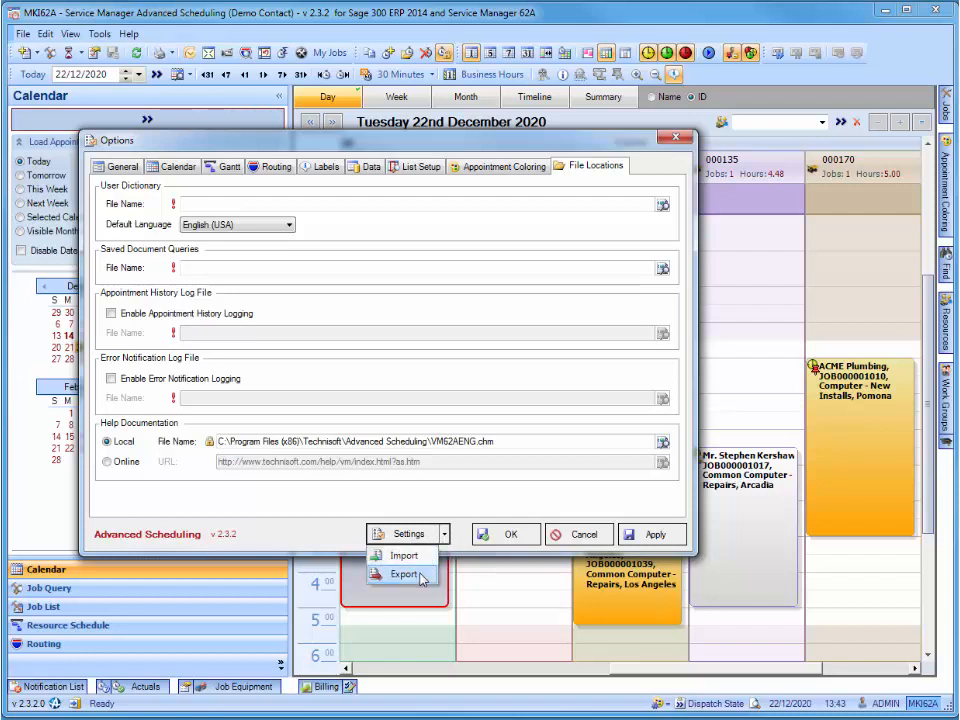
pyautogui.click(465, 550)
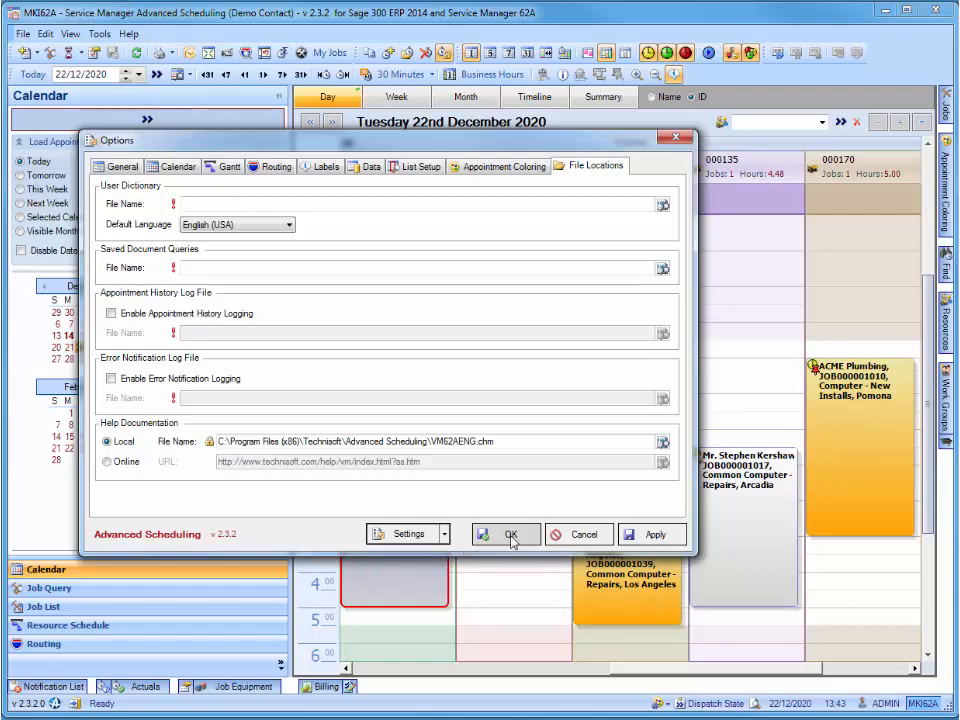
pyautogui.click(511, 538)
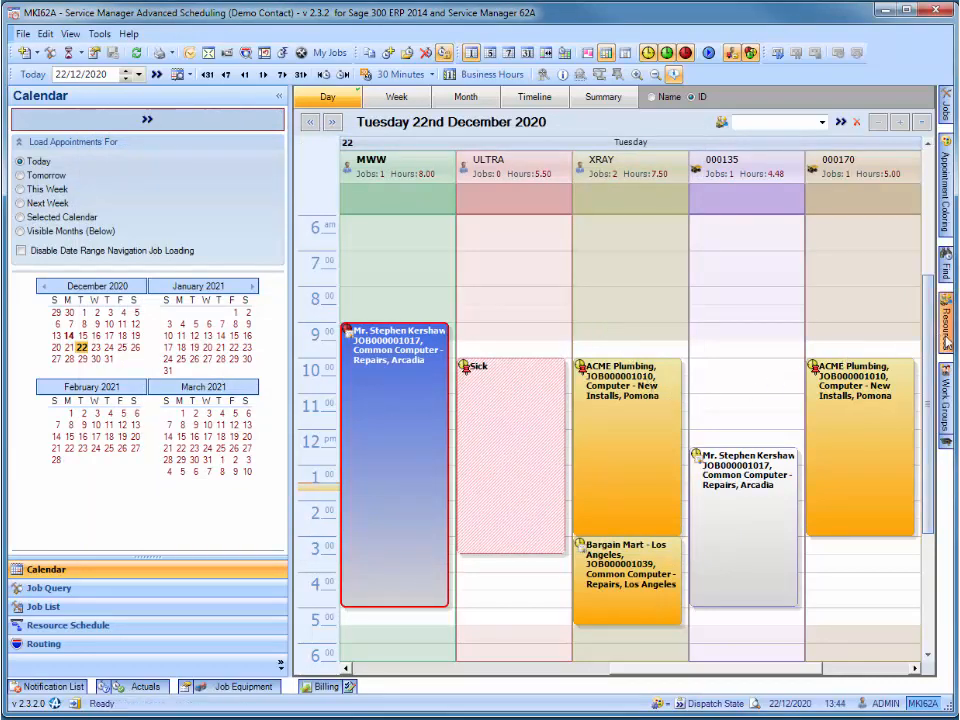
# - Bring employee CSV into view on the calendar from the resource filter, and color the appointments by Job
pyautogui.moveTo(946, 340)
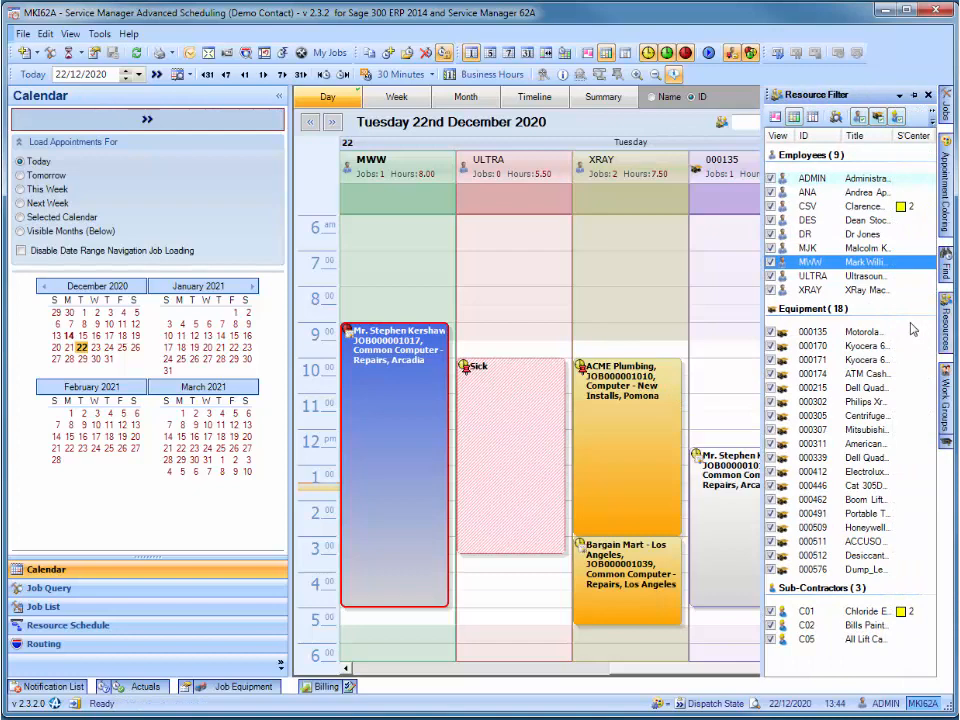
pyautogui.click(866, 207)
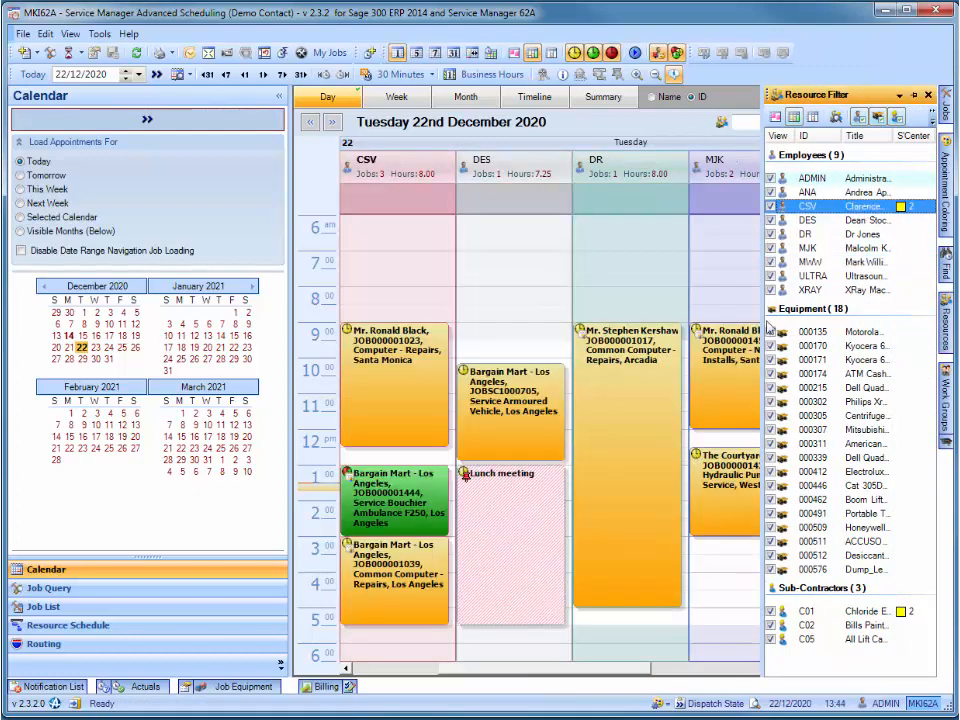
pyautogui.click(690, 703)
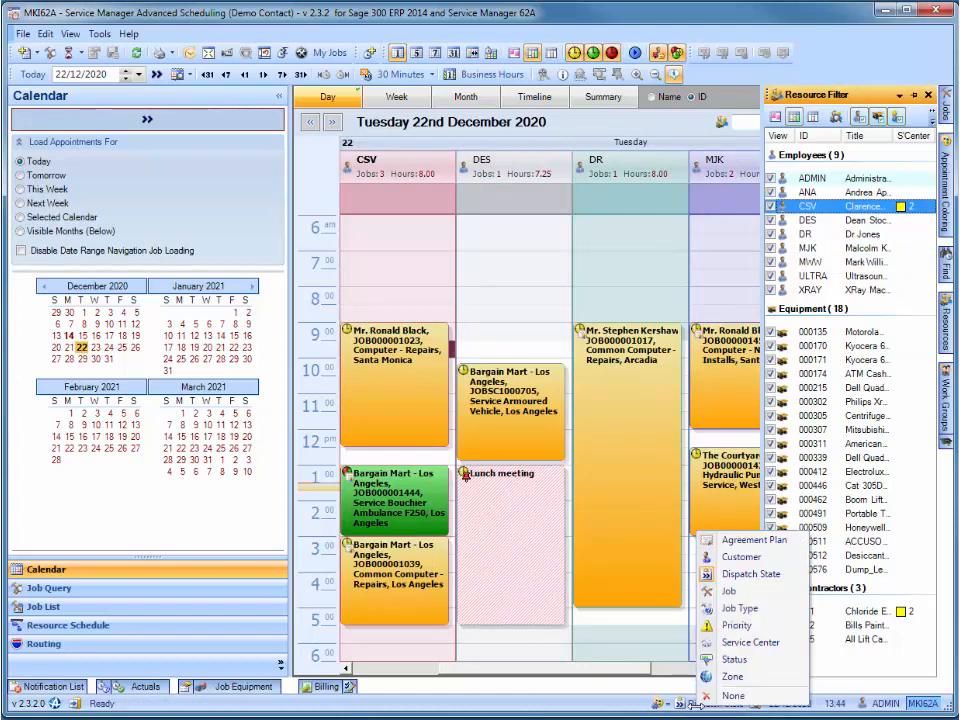
pyautogui.click(729, 596)
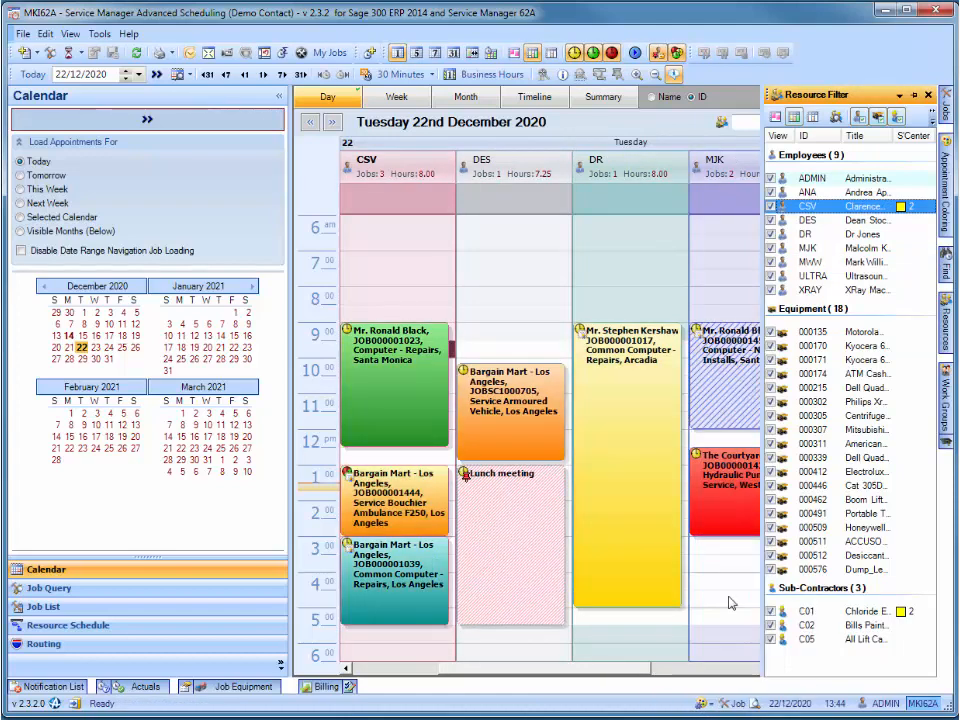